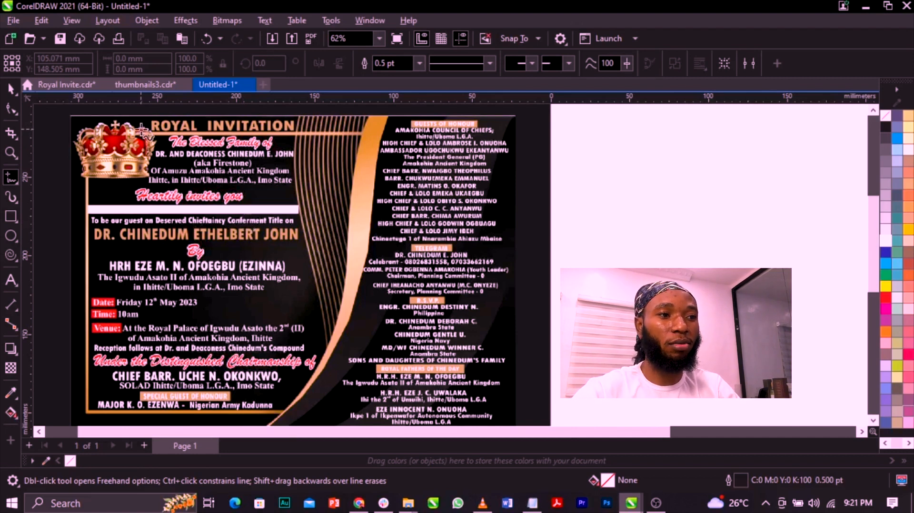
# Examine the sample royal invitation's heading, host details, event information and guest list.
pyautogui.moveTo(149, 126)
pyautogui.mouseDown()
pyautogui.moveTo(305, 129)
pyautogui.moveTo(274, 113)
pyautogui.moveTo(152, 125)
pyautogui.mouseUp()
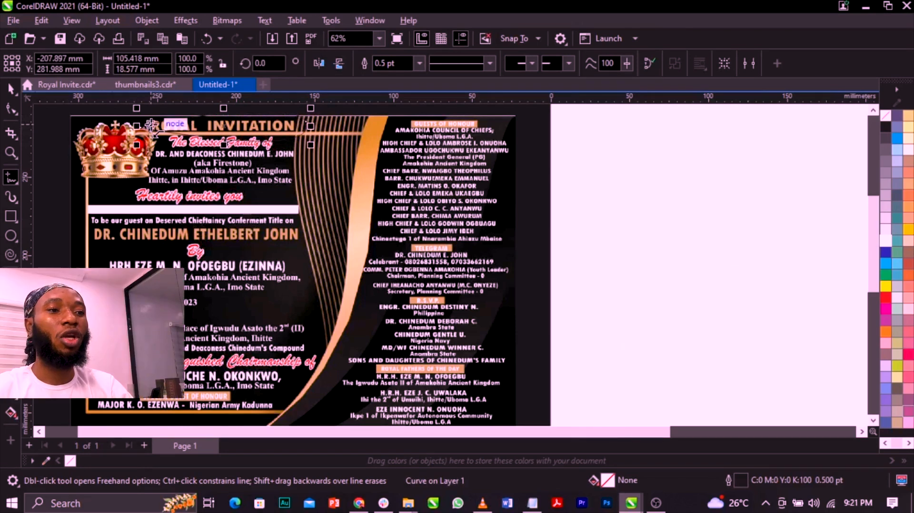
pyautogui.press('Delete')
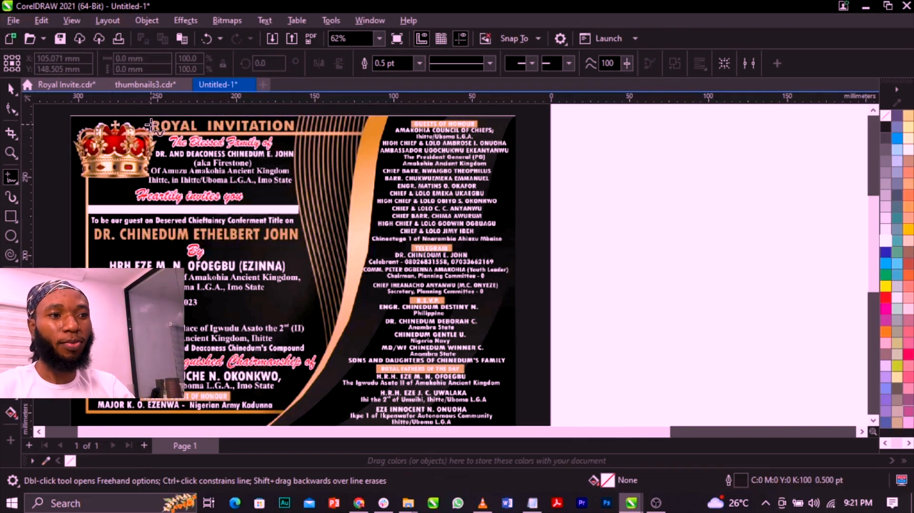
pyautogui.scroll(3, 150, 124)
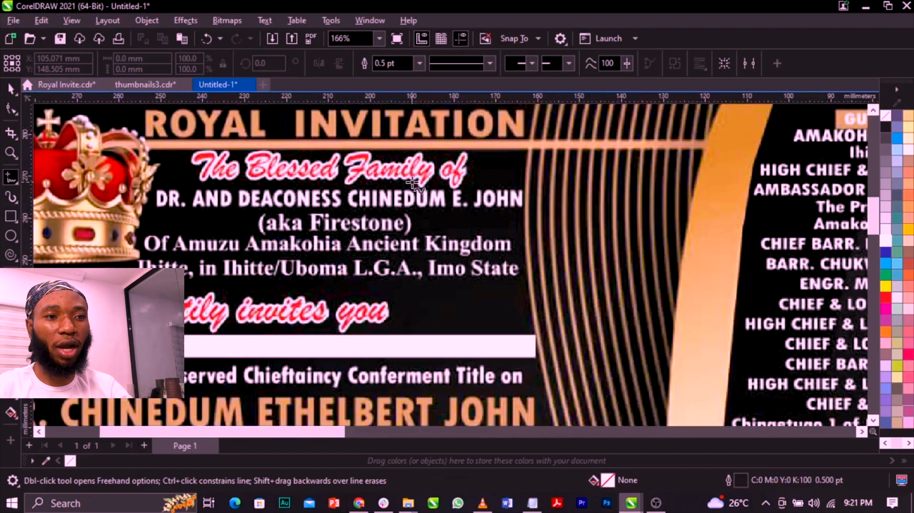
pyautogui.scroll(-4, 418, 188)
pyautogui.scroll(2, 524, 261)
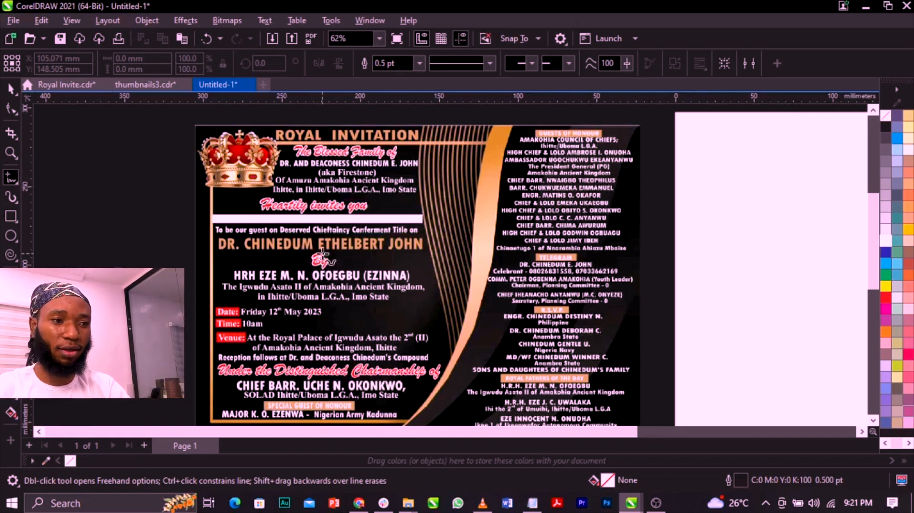
pyautogui.scroll(-1, 285, 311)
pyautogui.scroll(2, 284, 312)
pyautogui.scroll(1, 283, 311)
pyautogui.scroll(-2, 284, 312)
pyautogui.scroll(1, 284, 312)
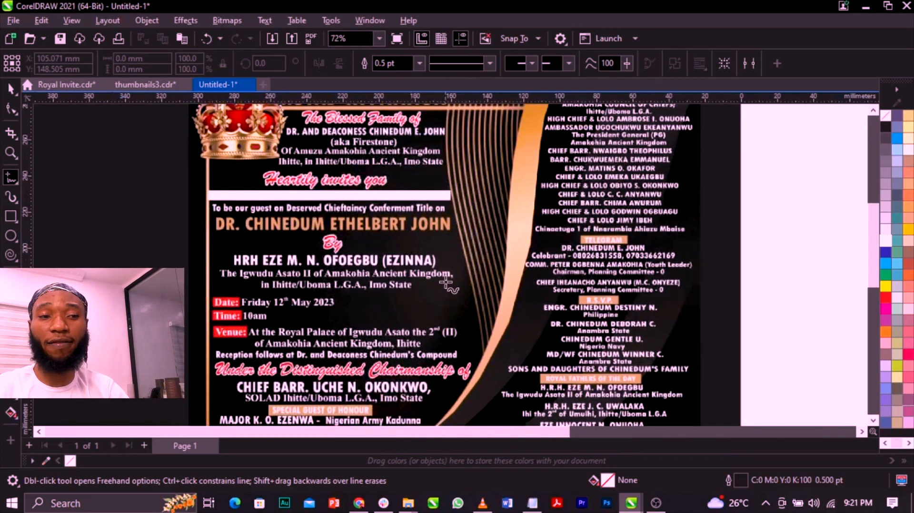
pyautogui.scroll(-2, 447, 284)
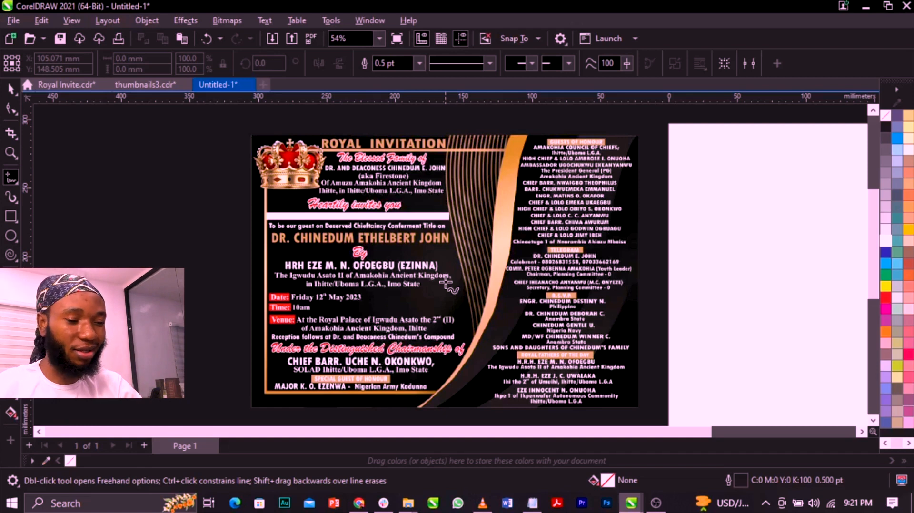
pyautogui.scroll(-5, 446, 283)
pyautogui.scroll(3, 592, 304)
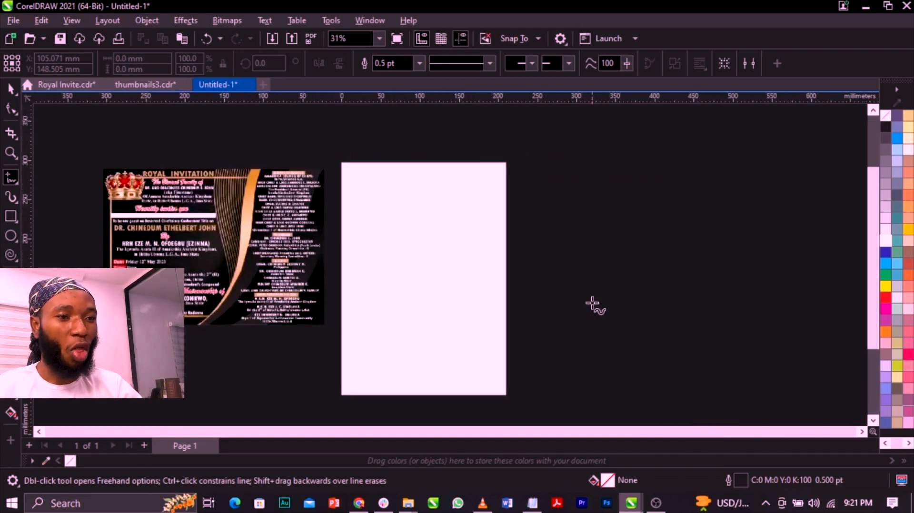
# Change the document's measurement units to inches.
pyautogui.press('space')
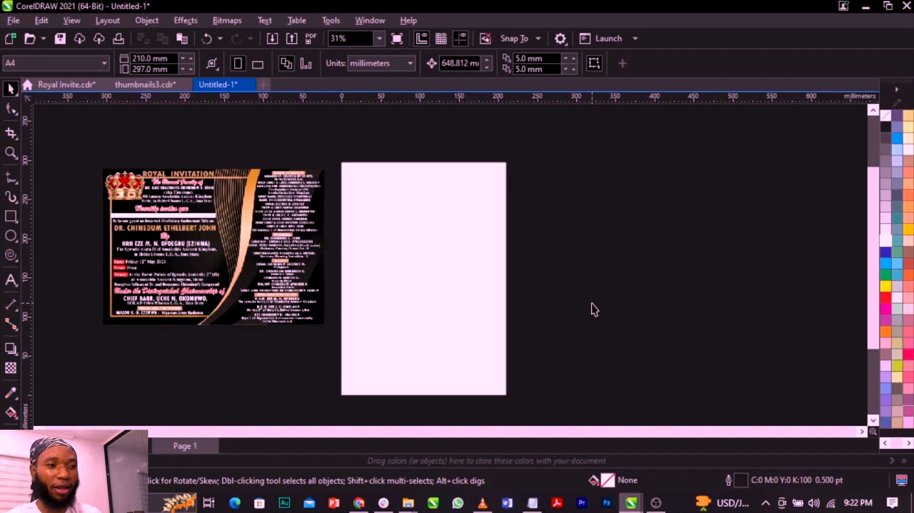
pyautogui.click(183, 224)
pyautogui.click(389, 136)
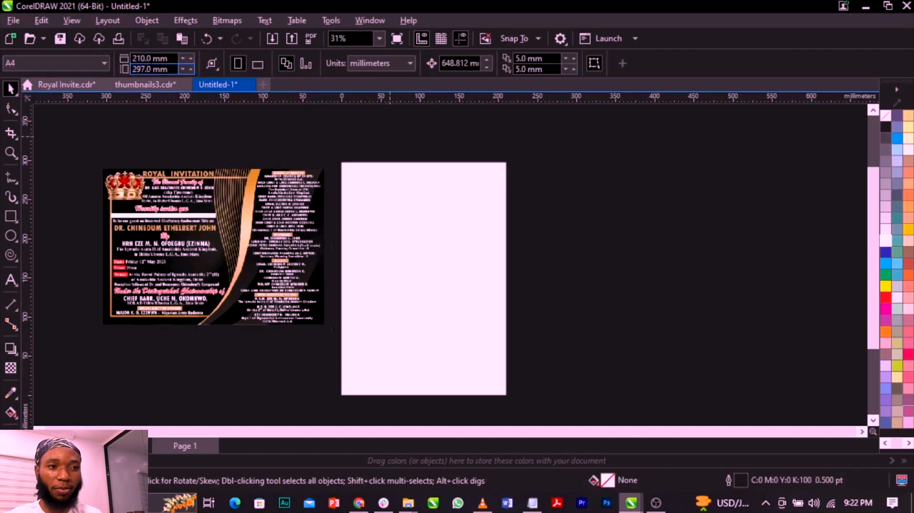
pyautogui.click(396, 63)
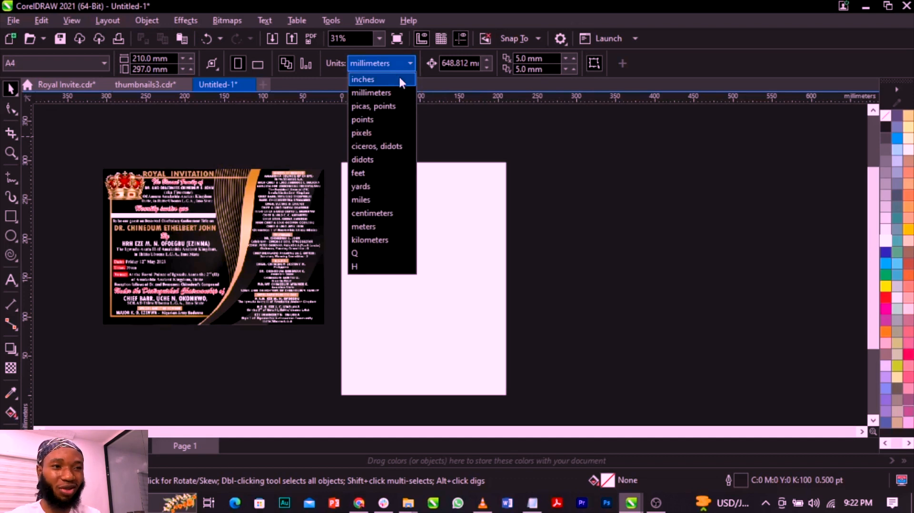
pyautogui.click(398, 77)
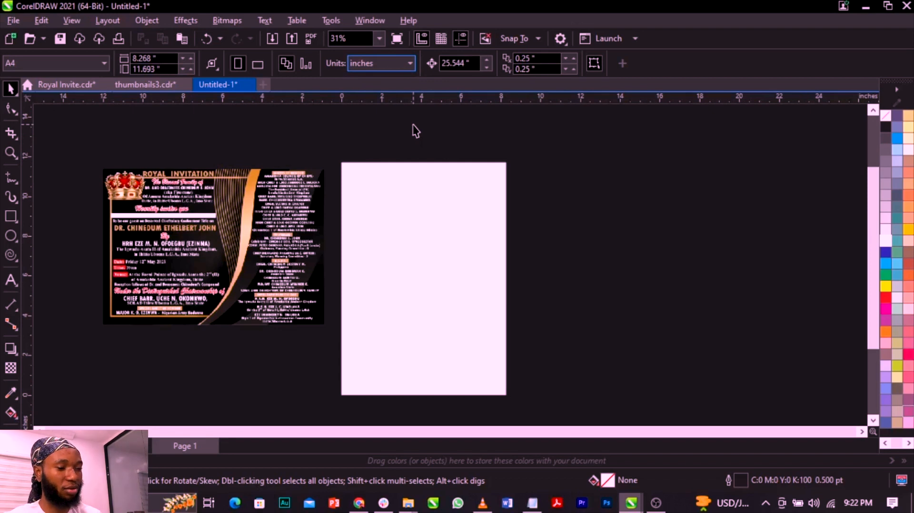
# Set the page size to 5 inches wide and 7 inches high, and fit the page in view.
pyautogui.click(151, 58)
pyautogui.write('5')
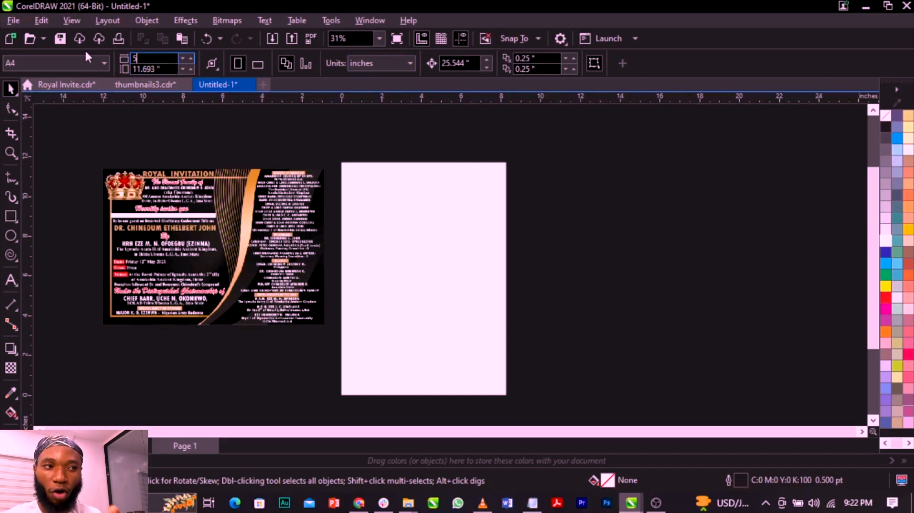
pyautogui.press('Tab')
pyautogui.write('7')
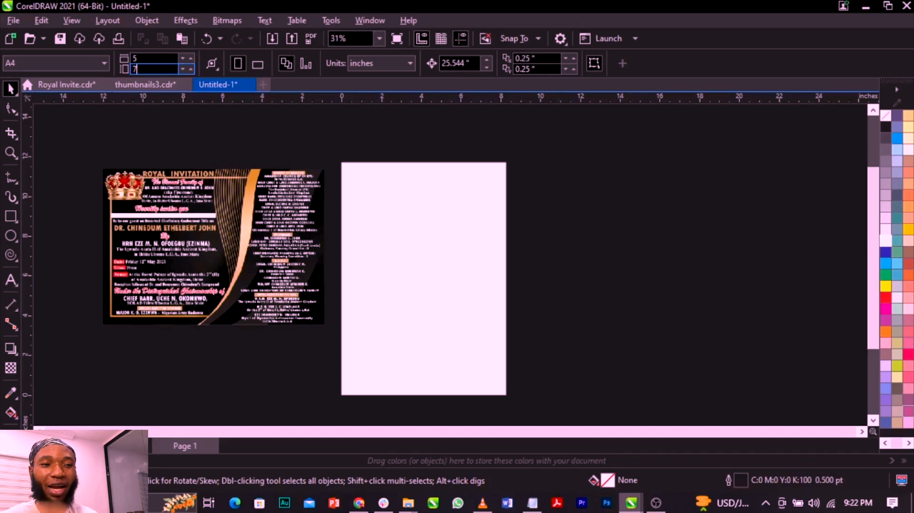
pyautogui.press('Return')
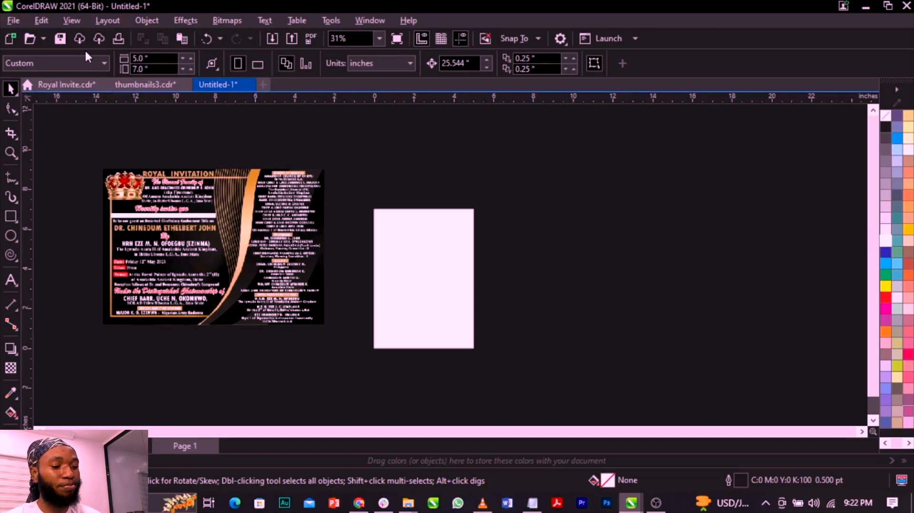
pyautogui.hotkey('shift', 'F4')
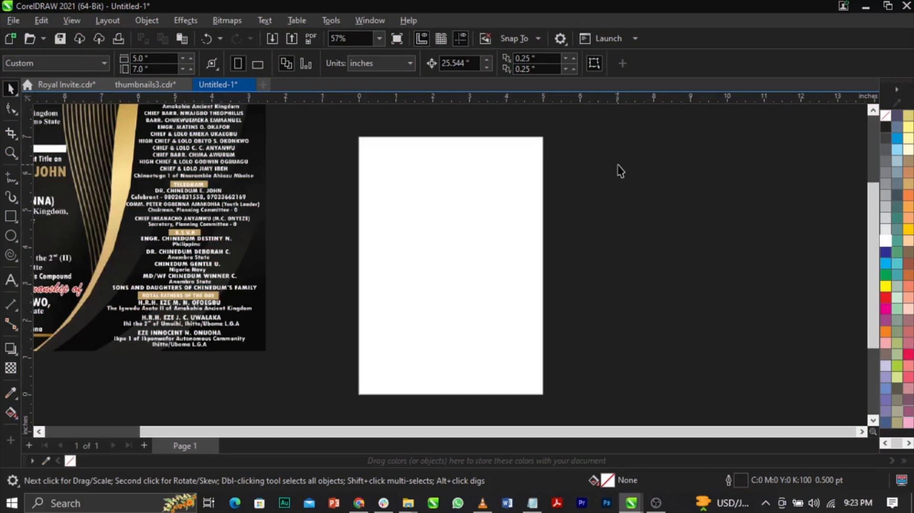
# Switch to the text file in Notepad, place it beside the page, and compare its wording with the sample invitation.
pyautogui.click(531, 502)
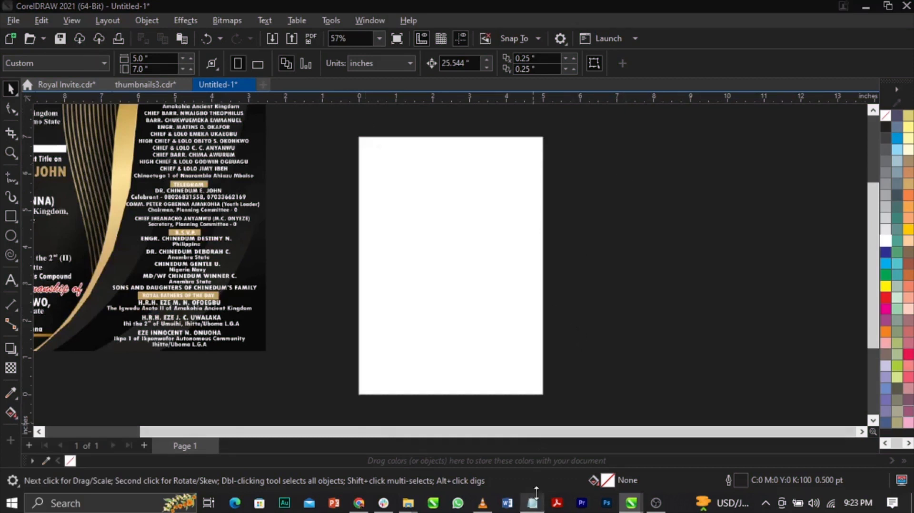
pyautogui.moveTo(234, 101); pyautogui.dragTo(734, 112)
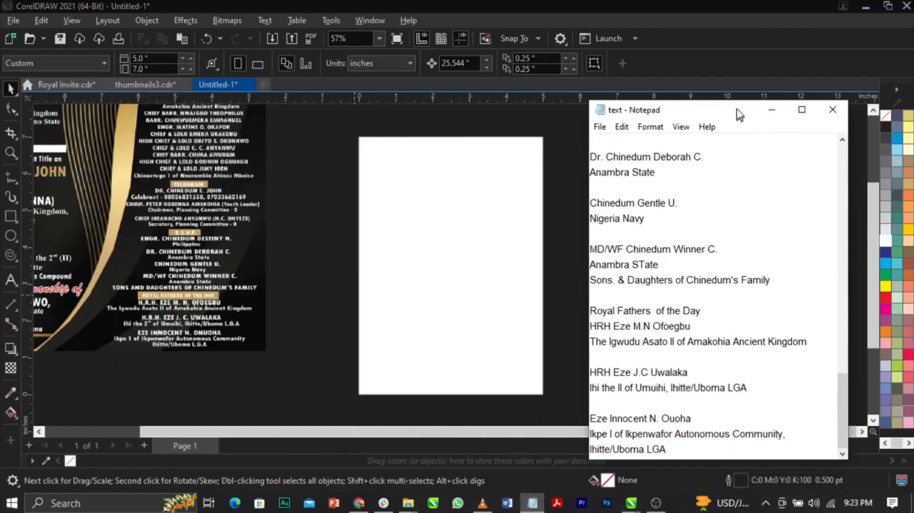
pyautogui.scroll(15, 718, 267)
pyautogui.scroll(-15, 703, 346)
pyautogui.scroll(-2, 417, 271)
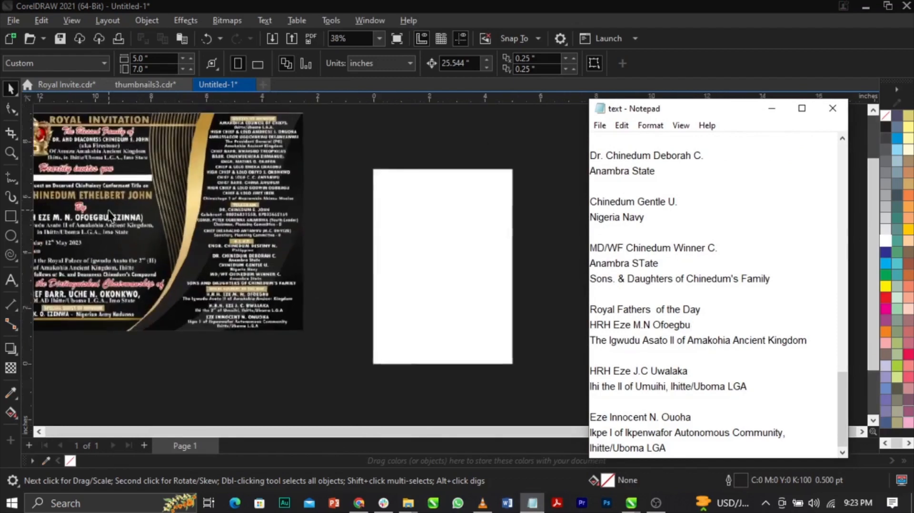
pyautogui.scroll(7, 662, 231)
pyautogui.scroll(-1, 442, 232)
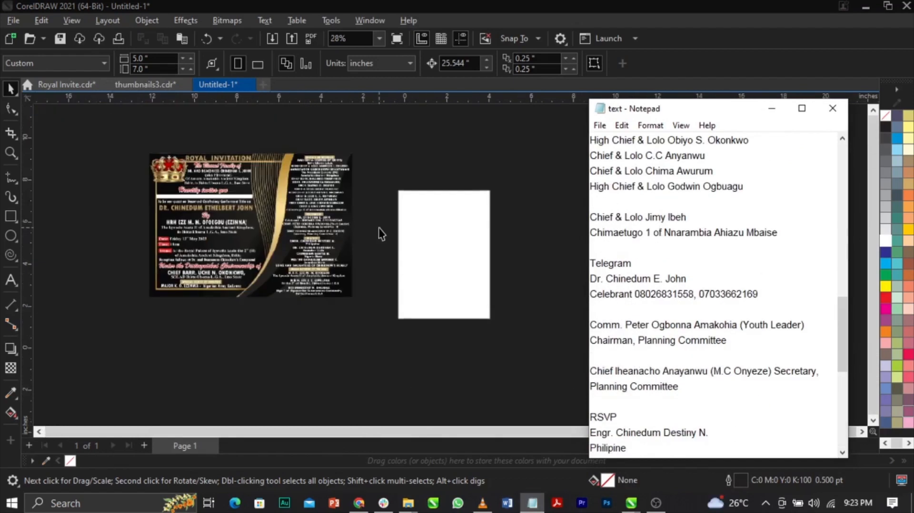
pyautogui.scroll(2, 464, 259)
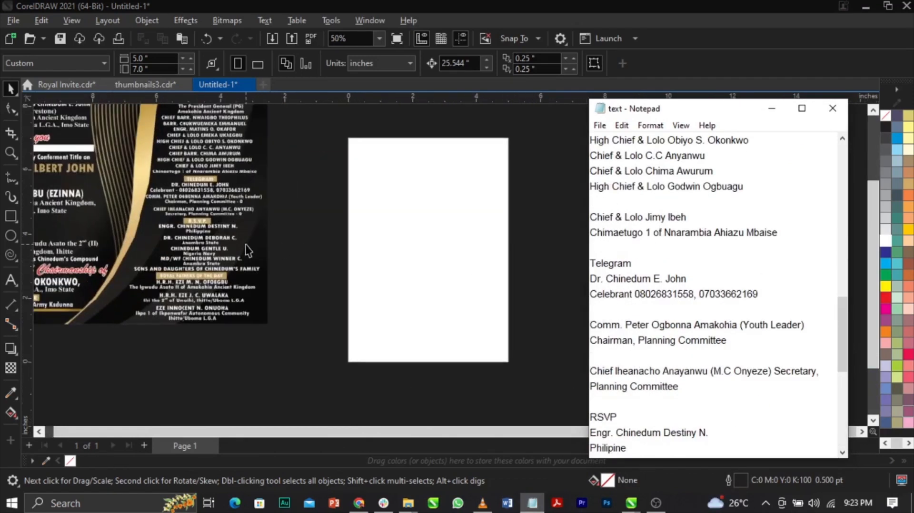
# Scale the sample invitation image down to about 4.95 by 3.49 inches and remove it from page 1.
pyautogui.click(244, 244)
pyautogui.moveTo(268, 324); pyautogui.dragTo(292, 271)
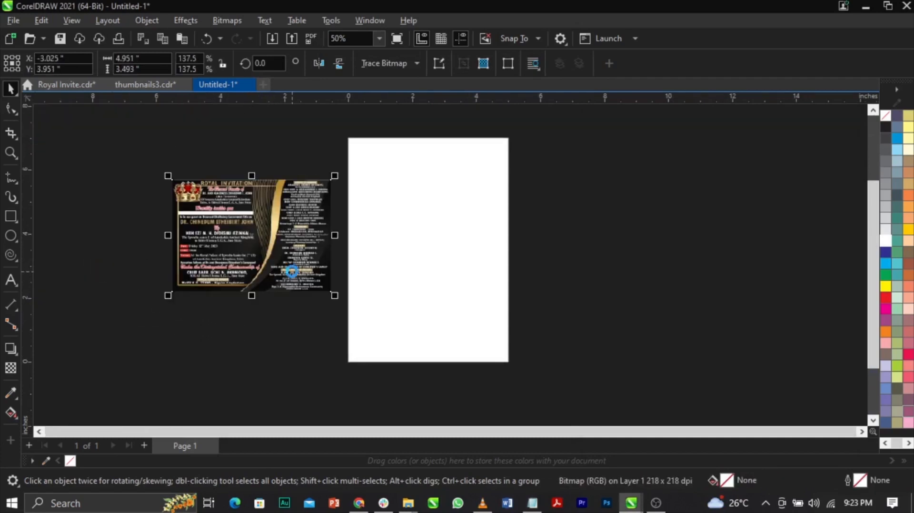
pyautogui.press('Delete')
# Add a second page, try pasting the invitation image on it, and return to page 1.
pyautogui.press('pagedown')
pyautogui.press('Return')
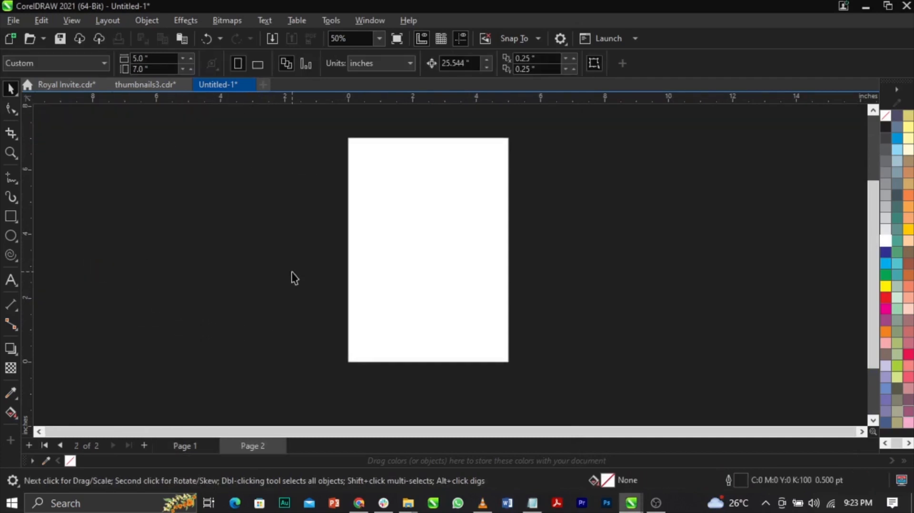
pyautogui.hotkey('ctrl', 'v')
pyautogui.press('Delete')
pyautogui.press('pageup')
pyautogui.hotkey('shift', 'F4')
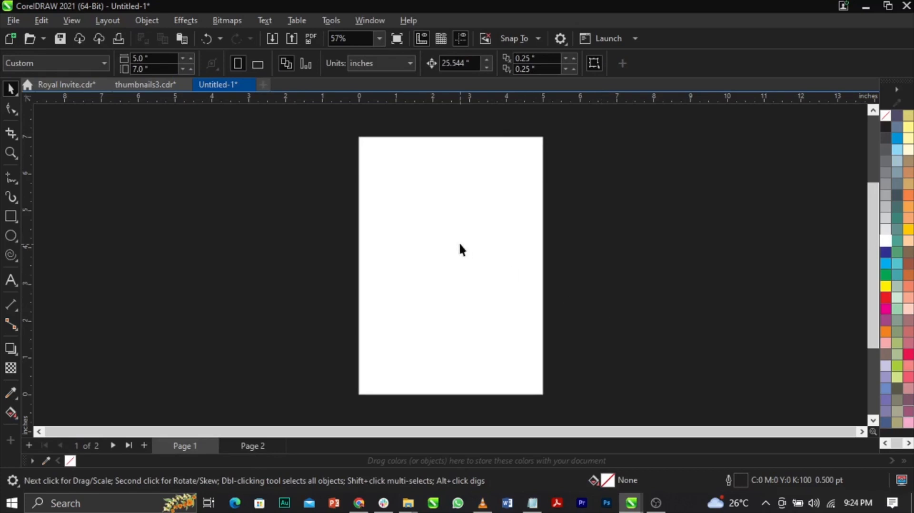
# Draw a rectangle covering page 1 and set its size to 5 inches wide by 7 inches high.
pyautogui.click(10, 213)
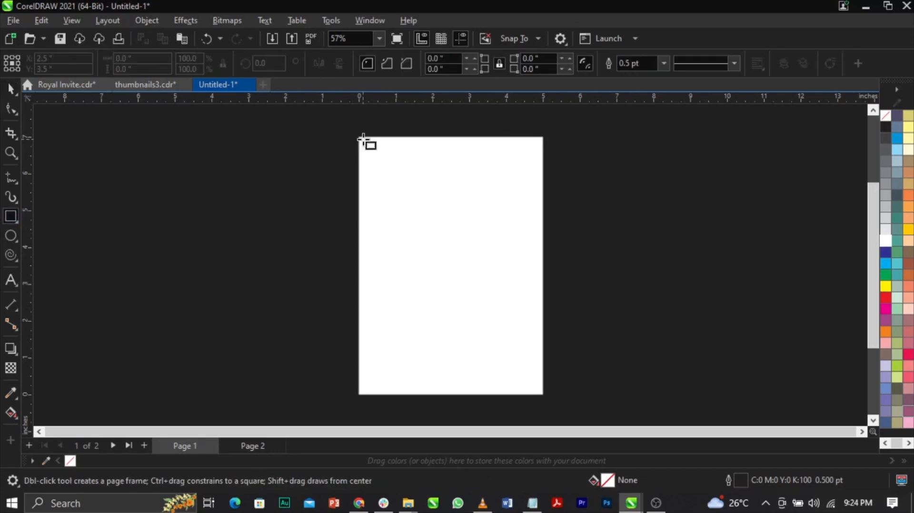
pyautogui.moveTo(360, 138); pyautogui.dragTo(541, 394)
pyautogui.click(121, 58)
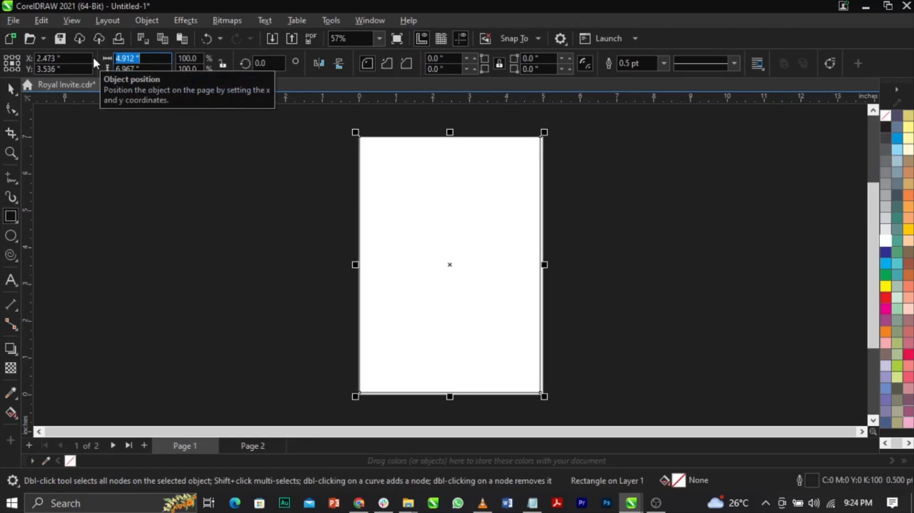
pyautogui.write('5')
pyautogui.press('Tab')
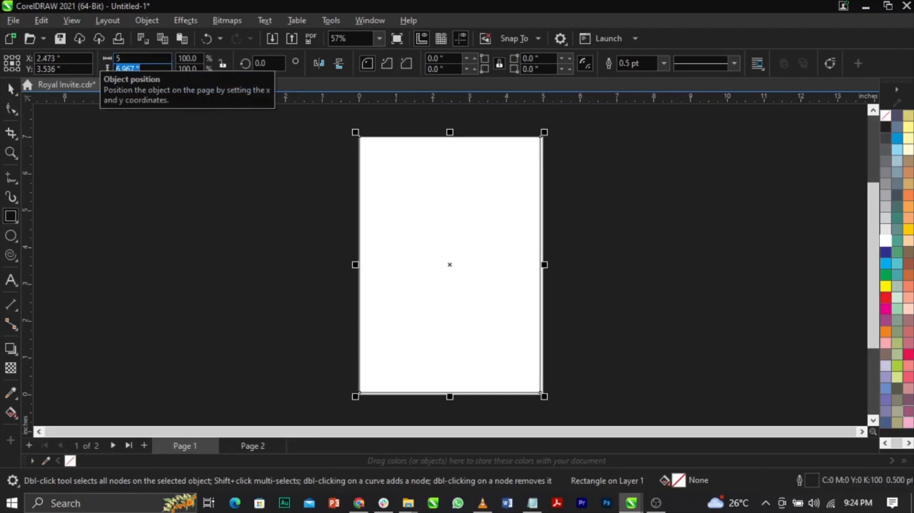
pyautogui.write('7')
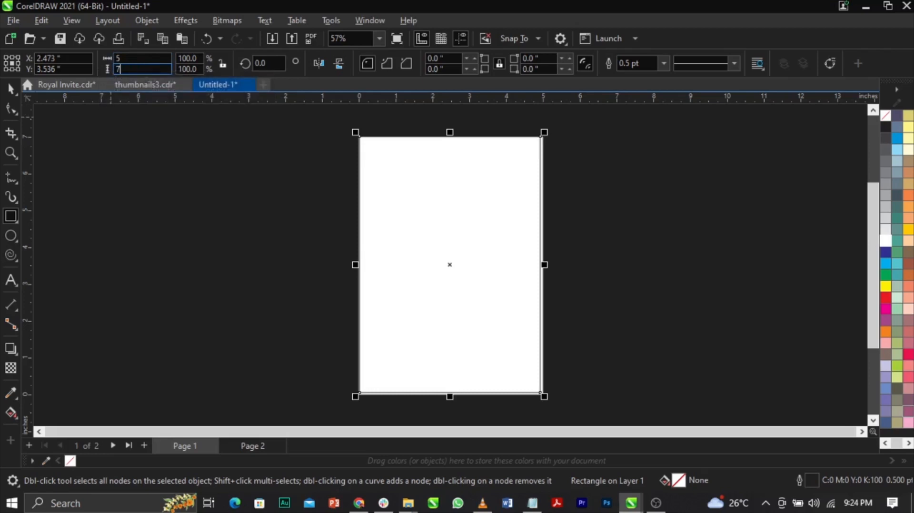
pyautogui.press('Return')
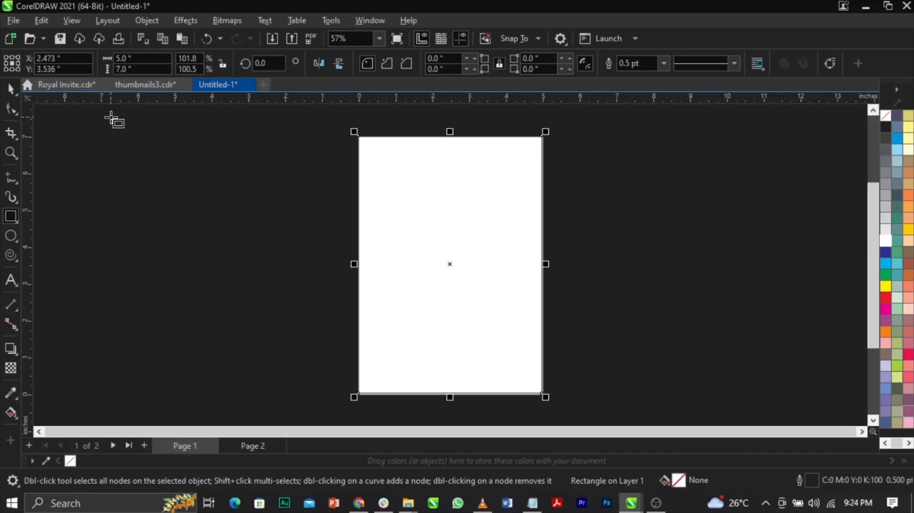
# Center the page-sized rectangle on page 1.
pyautogui.press('p')
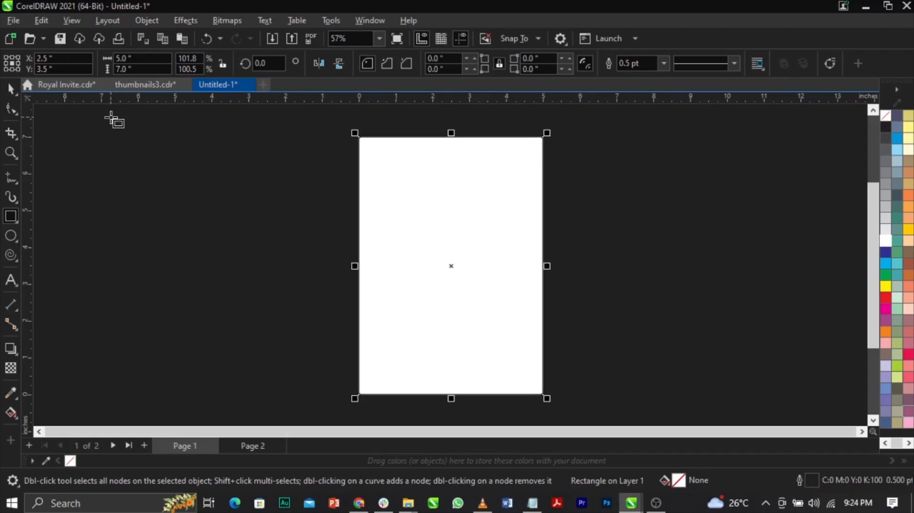
pyautogui.press('space')
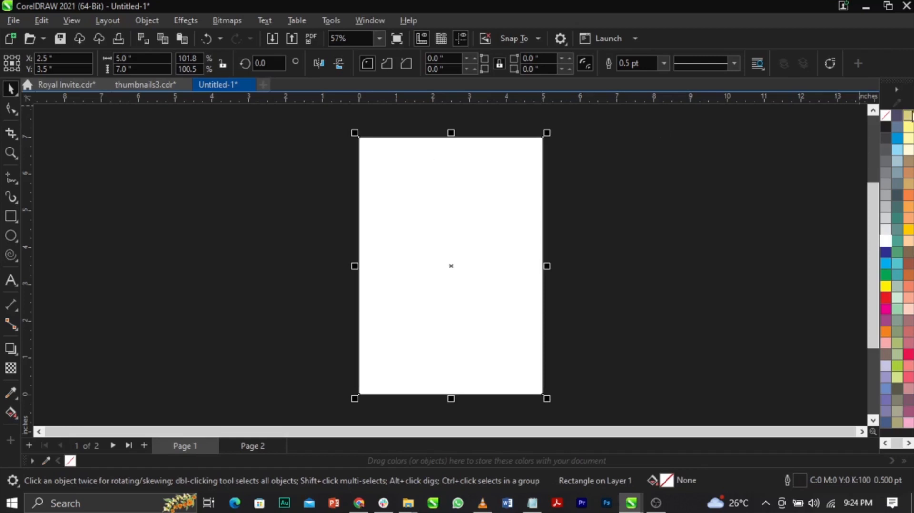
pyautogui.moveTo(515, 286); pyautogui.dragTo(557, 280)
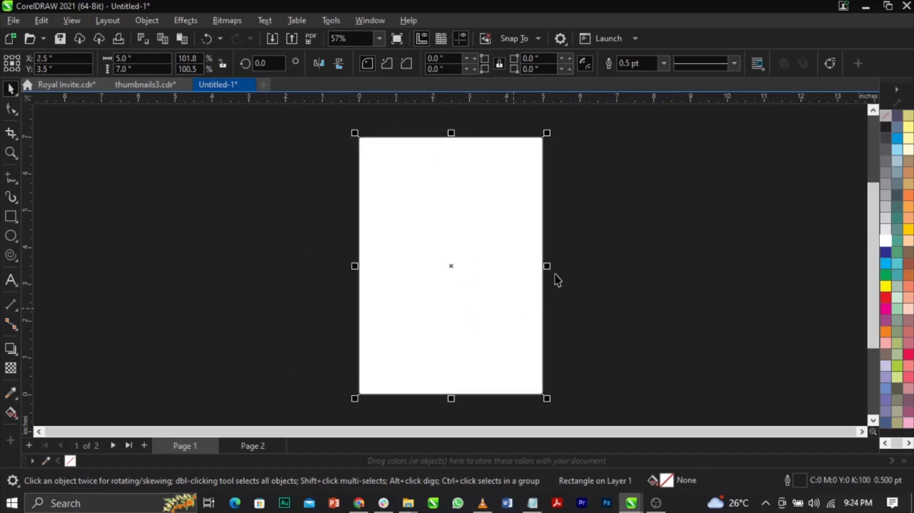
# Remove the outline color from the page-sized rectangle and deselect it.
pyautogui.rightClick(886, 119)
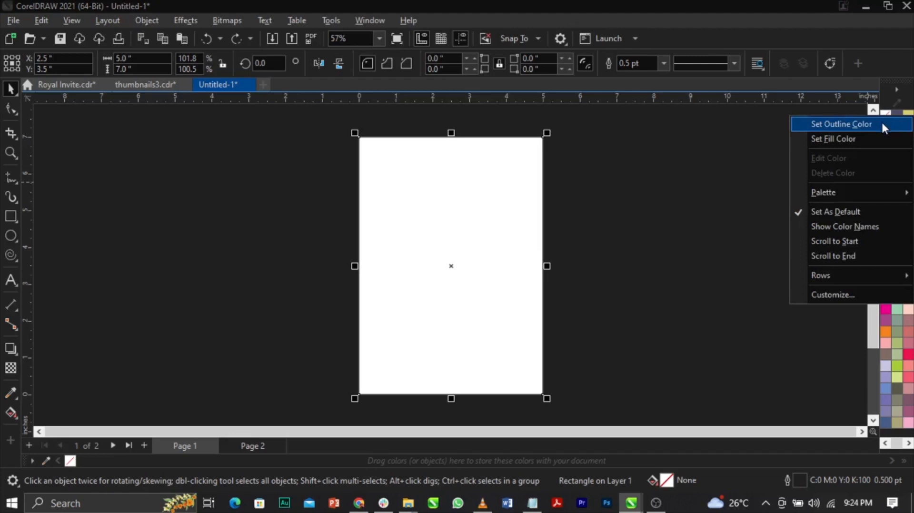
pyautogui.click(881, 124)
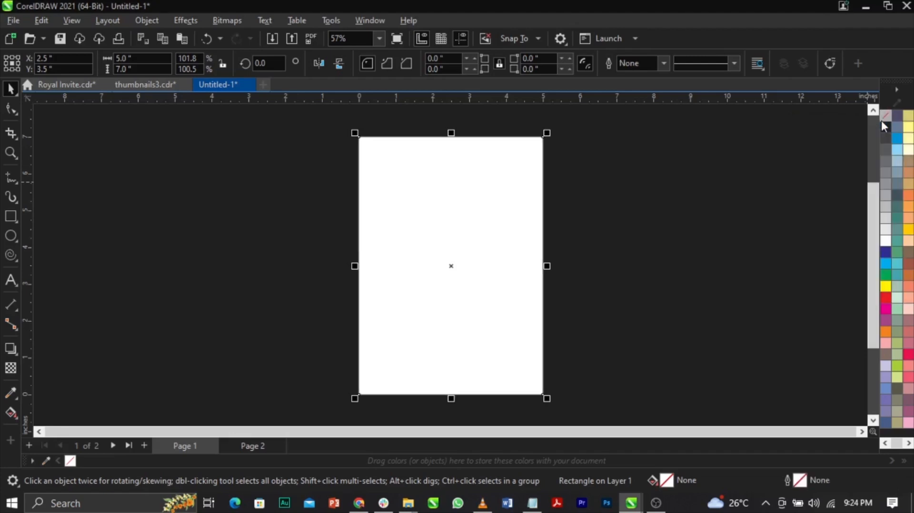
pyautogui.click(674, 196)
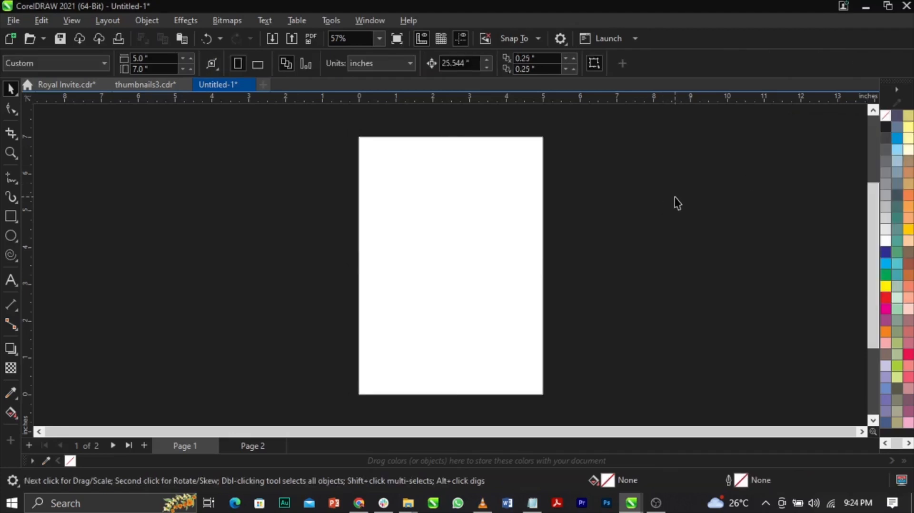
pyautogui.click(439, 275)
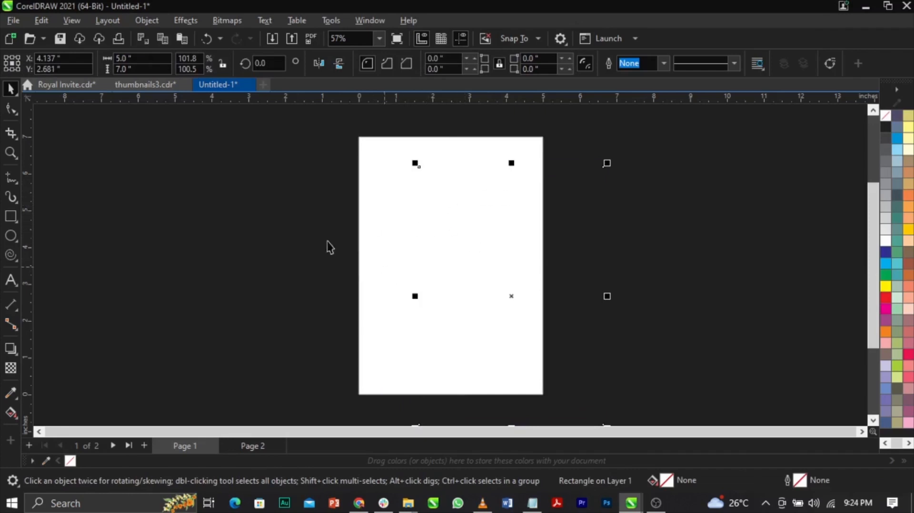
pyautogui.click(392, 217)
pyautogui.press('p')
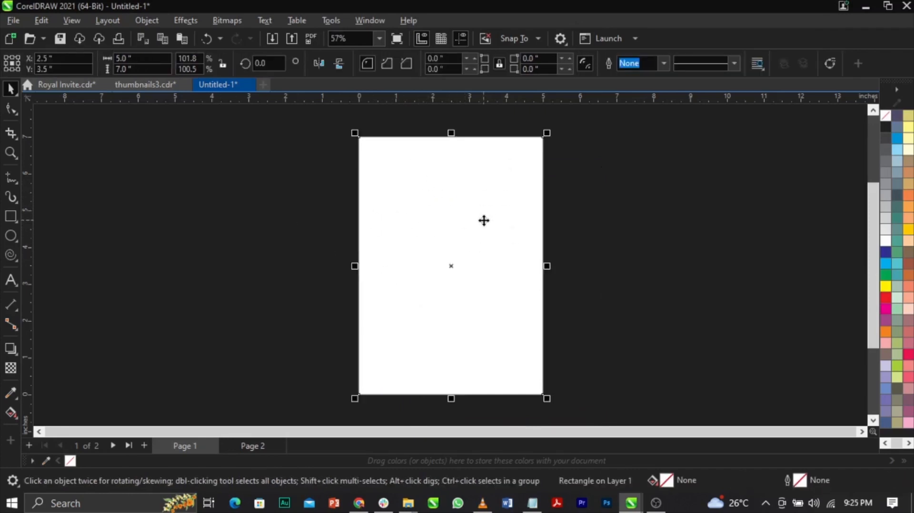
pyautogui.hotkey('shift', 'F4')
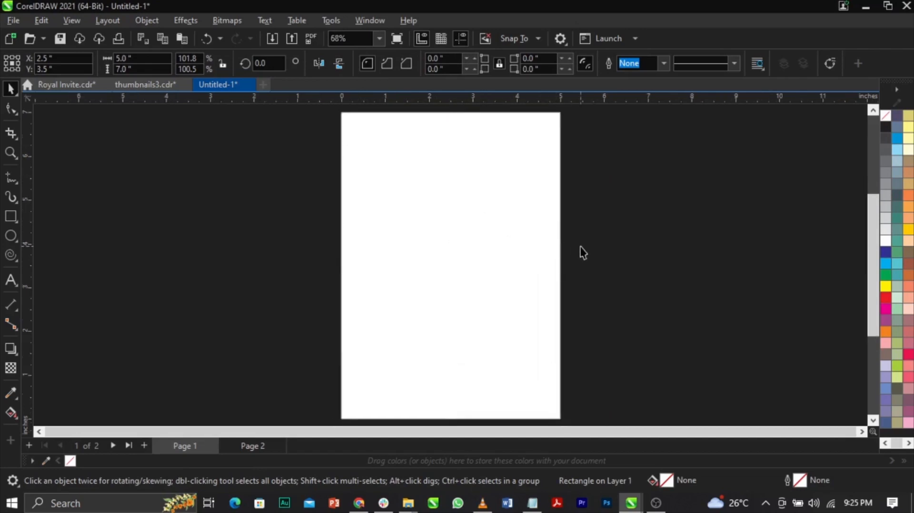
pyautogui.click(585, 251)
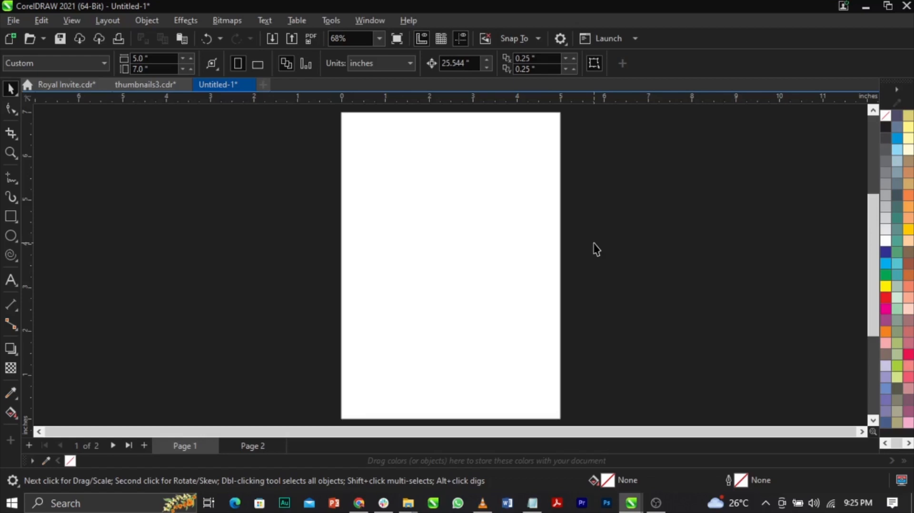
pyautogui.click(10, 178)
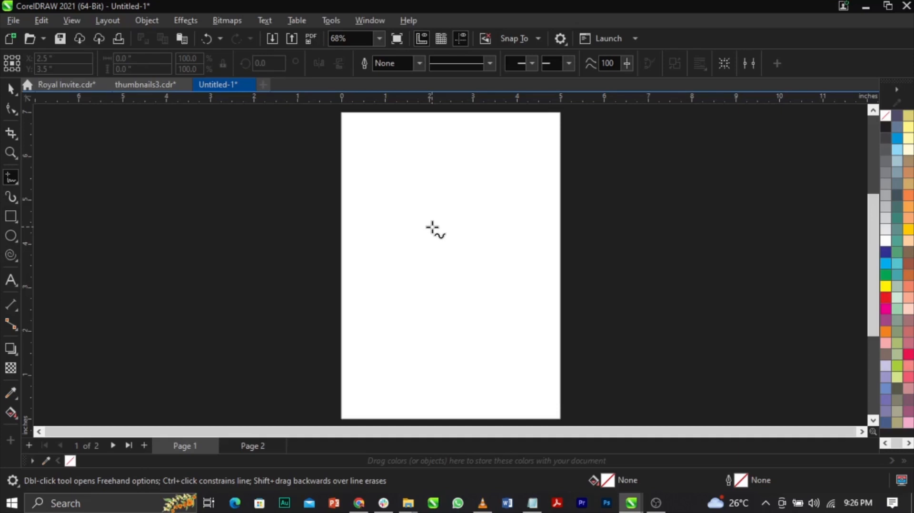
pyautogui.press('space')
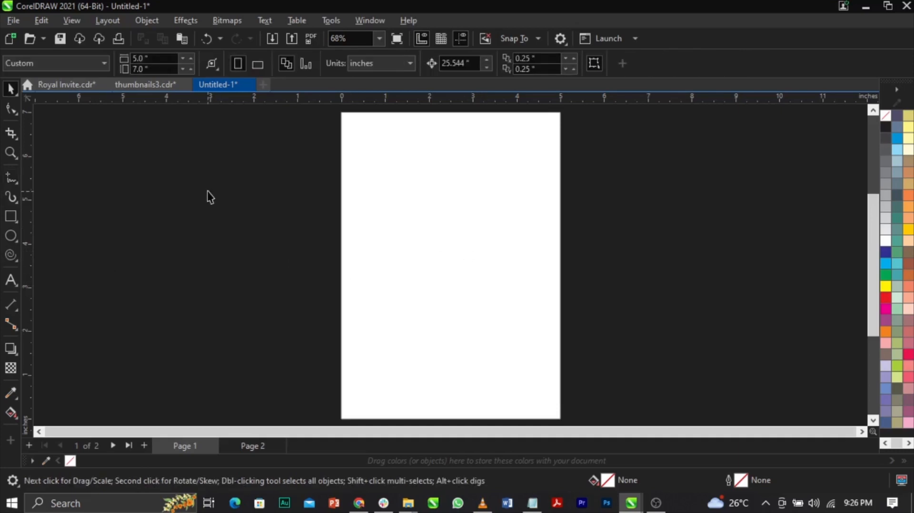
# Import the royal cap, gold texture, flora + and FLORA images from the ROYAL INVITE folder in Downloads.
pyautogui.click(13, 20)
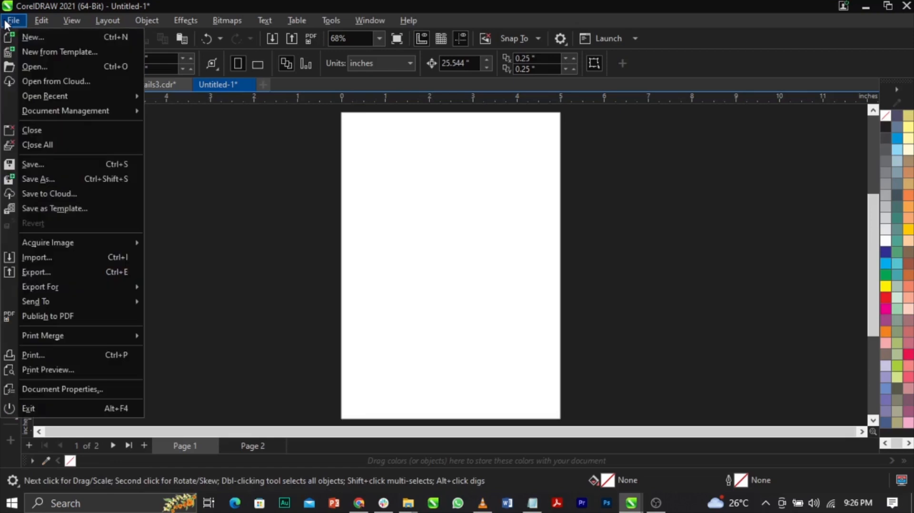
pyautogui.click(66, 259)
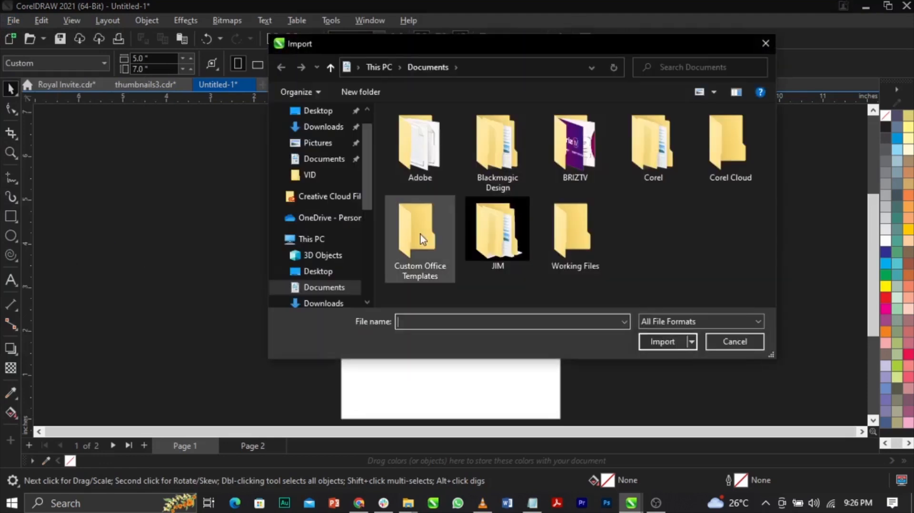
pyautogui.scroll(1, 316, 219)
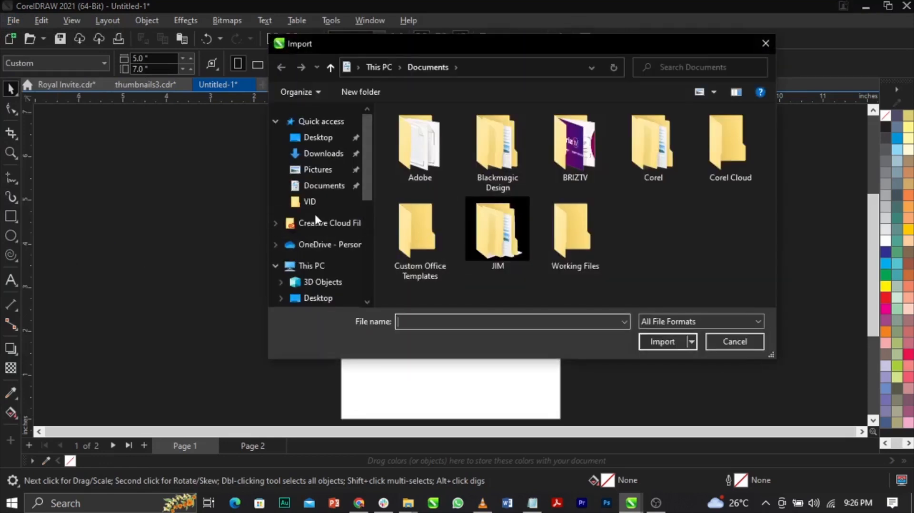
pyautogui.click(332, 153)
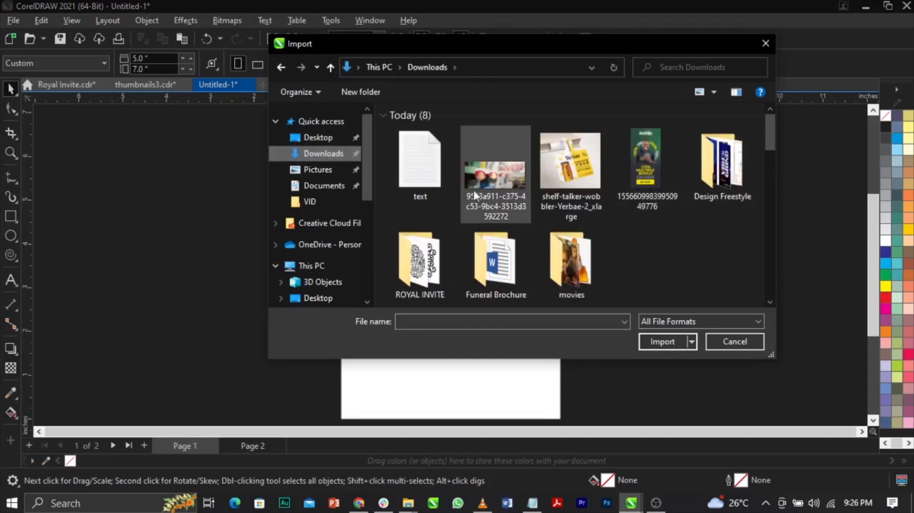
pyautogui.doubleClick(406, 270)
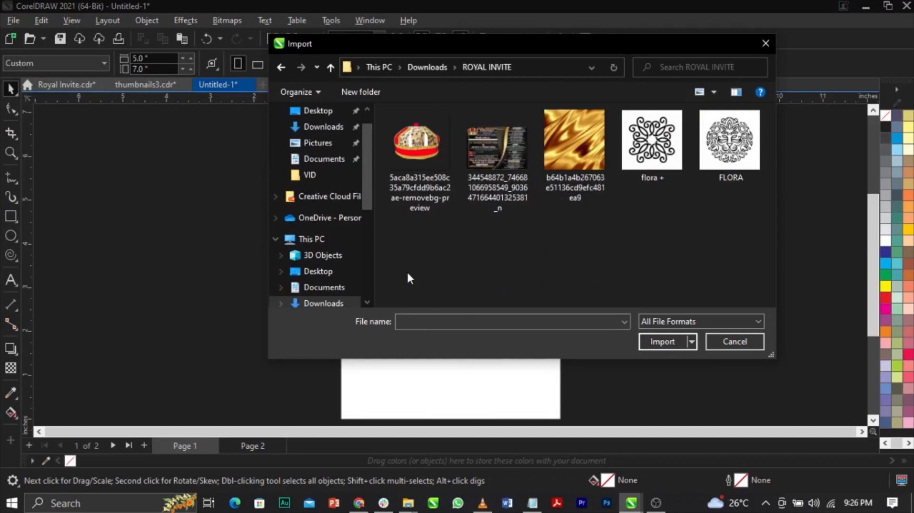
pyautogui.click(420, 151)
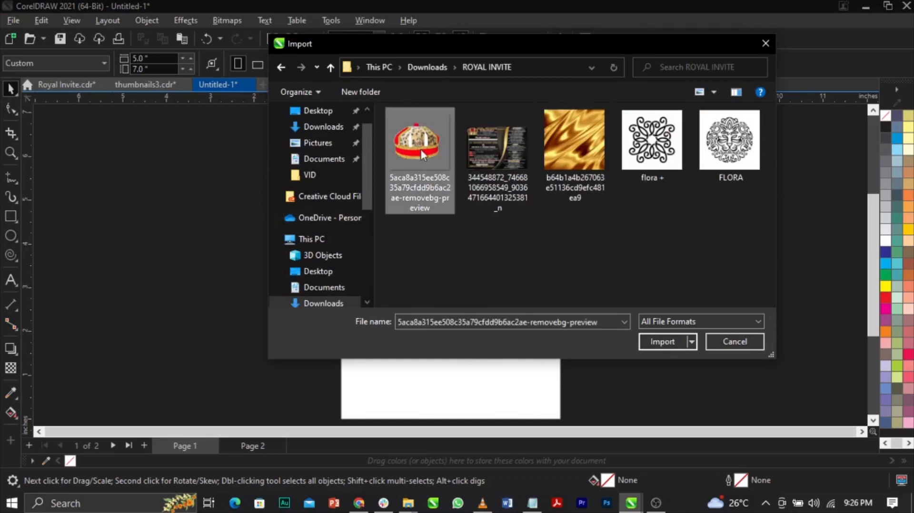
pyautogui.keyDown('ctrl'); pyautogui.click(598, 166); pyautogui.keyUp('ctrl')
pyautogui.keyDown('ctrl'); pyautogui.click(651, 148); pyautogui.keyUp('ctrl')
pyautogui.keyDown('ctrl'); pyautogui.click(730, 147); pyautogui.keyUp('ctrl')
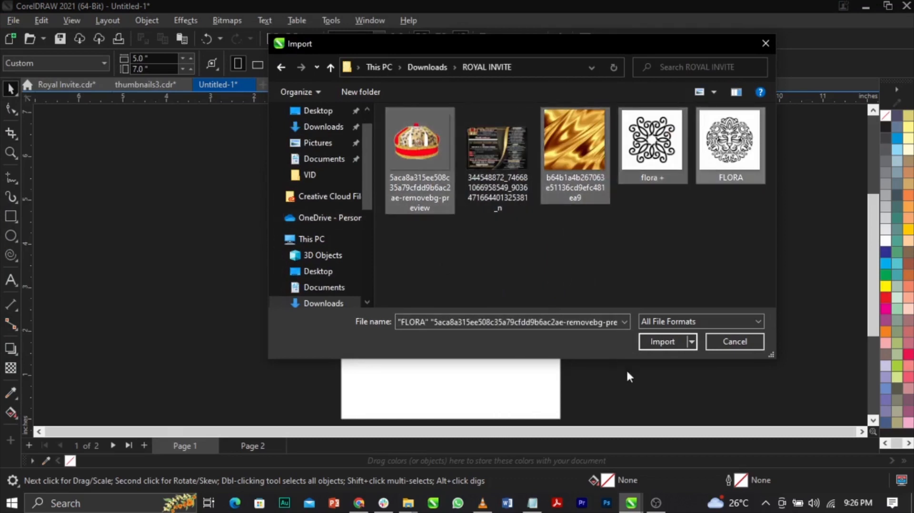
pyautogui.click(648, 344)
# Place the four imported images on the empty area left of page 1, with FLORA about 2.86 by 2.82 inches beside flora +.
pyautogui.moveTo(127, 147); pyautogui.dragTo(193, 210)
pyautogui.moveTo(93, 185); pyautogui.dragTo(176, 292)
pyautogui.moveTo(184, 242); pyautogui.dragTo(211, 270)
pyautogui.moveTo(204, 191); pyautogui.dragTo(315, 142)
pyautogui.click(198, 256)
pyautogui.click(161, 276)
pyautogui.moveTo(180, 296); pyautogui.dragTo(281, 396)
pyautogui.moveTo(258, 355); pyautogui.dragTo(174, 342)
pyautogui.moveTo(275, 231); pyautogui.dragTo(285, 343)
# Bring the sample royal invitation image from the ROYAL INVITE folder in File Explorer into the drawing, to the right of page 1.
pyautogui.moveTo(407, 507)
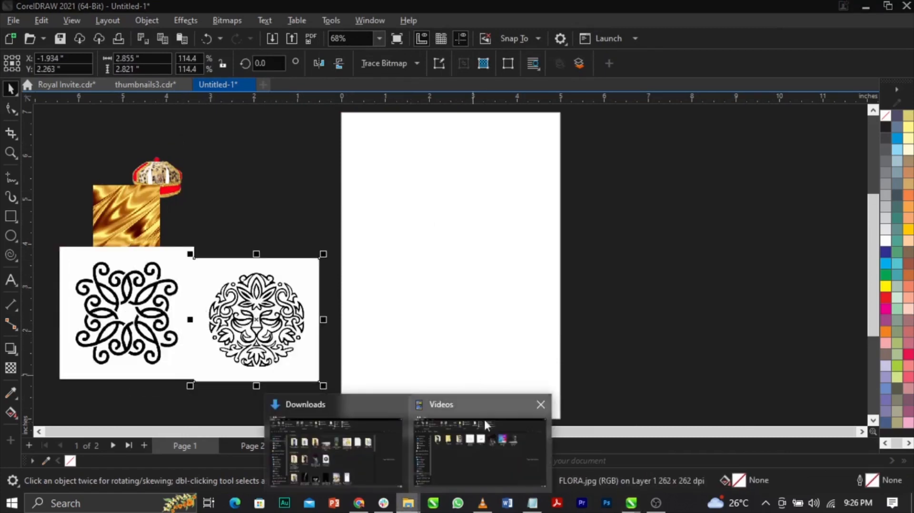
pyautogui.click(482, 444)
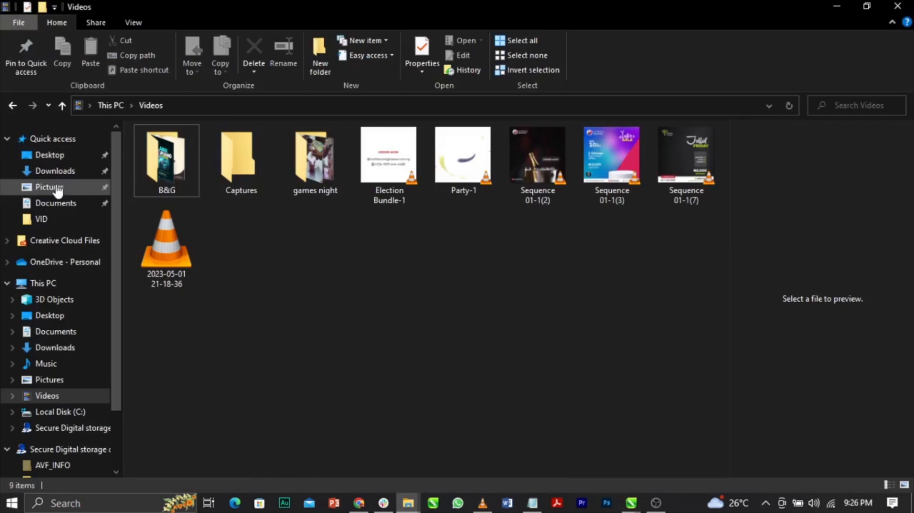
pyautogui.click(74, 173)
pyautogui.doubleClick(370, 195)
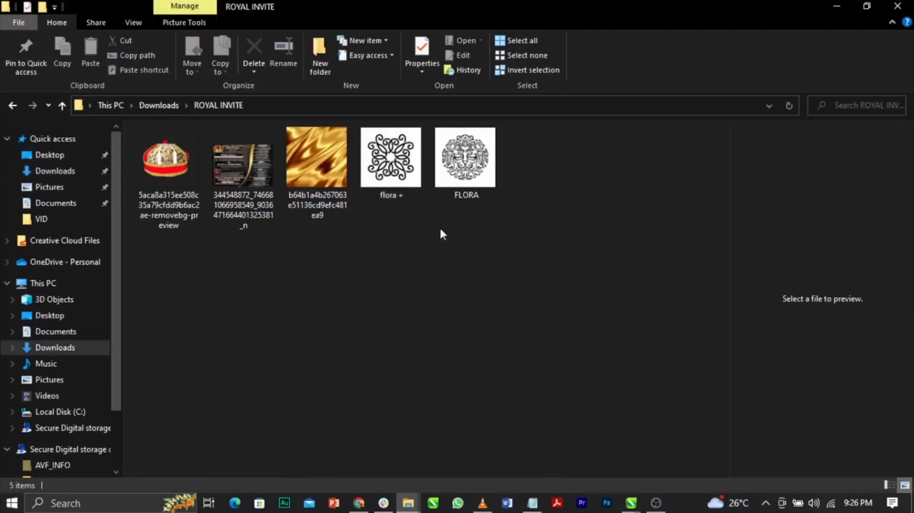
pyautogui.moveTo(276, 192); pyautogui.dragTo(647, 269)
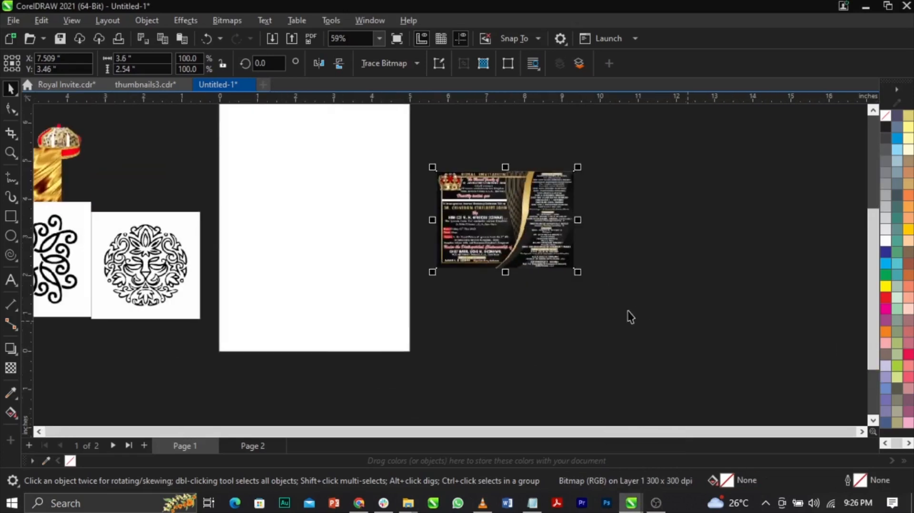
# Enlarge the sample invitation beside page 1 to about 6.62 by 4.67 inches and shift the FLORA image clear of flora +.
pyautogui.moveTo(577, 272); pyautogui.dragTo(692, 353)
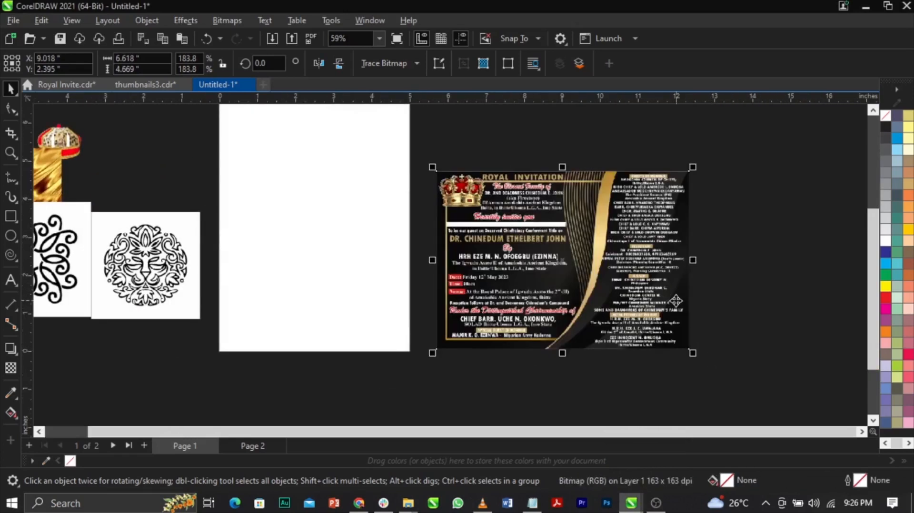
pyautogui.scroll(-2, 662, 290)
pyautogui.moveTo(644, 297); pyautogui.dragTo(635, 309)
pyautogui.scroll(3, 580, 311)
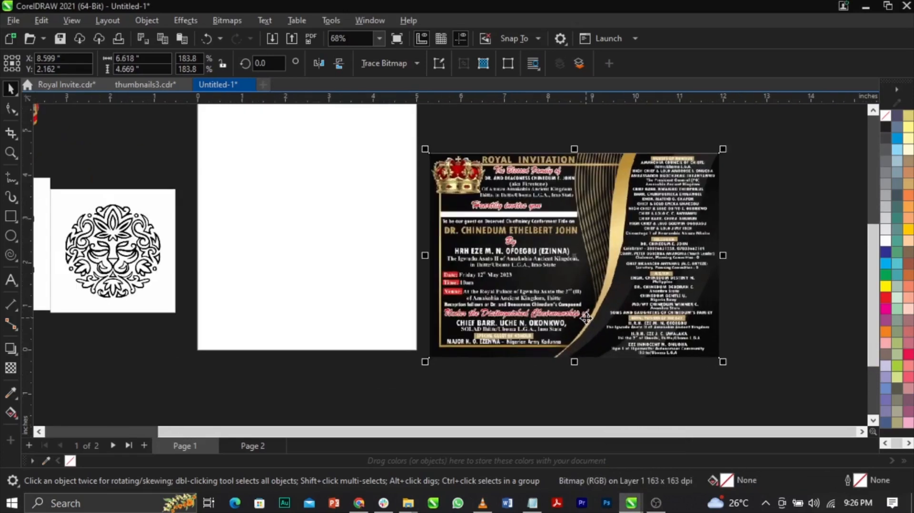
pyautogui.click(744, 311)
pyautogui.scroll(-2, 572, 272)
pyautogui.click(235, 282)
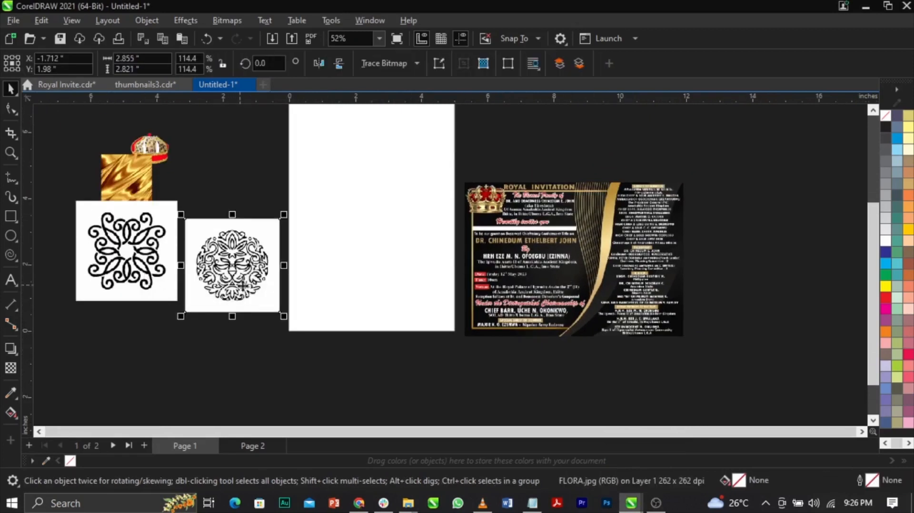
# Examine the sample invitation's text and layout, and compare it with the imported ornament images.
pyautogui.scroll(1, 584, 305)
pyautogui.scroll(2, 614, 236)
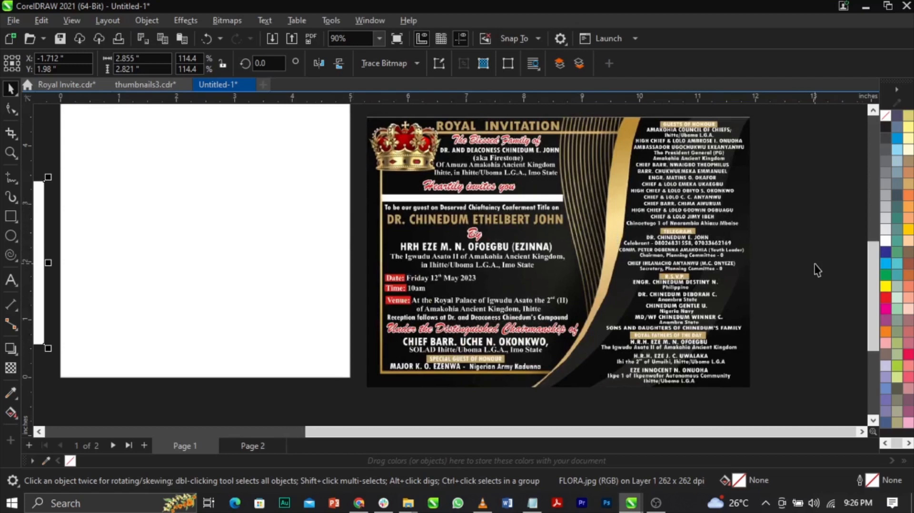
pyautogui.scroll(-1, 814, 264)
pyautogui.scroll(2, 597, 194)
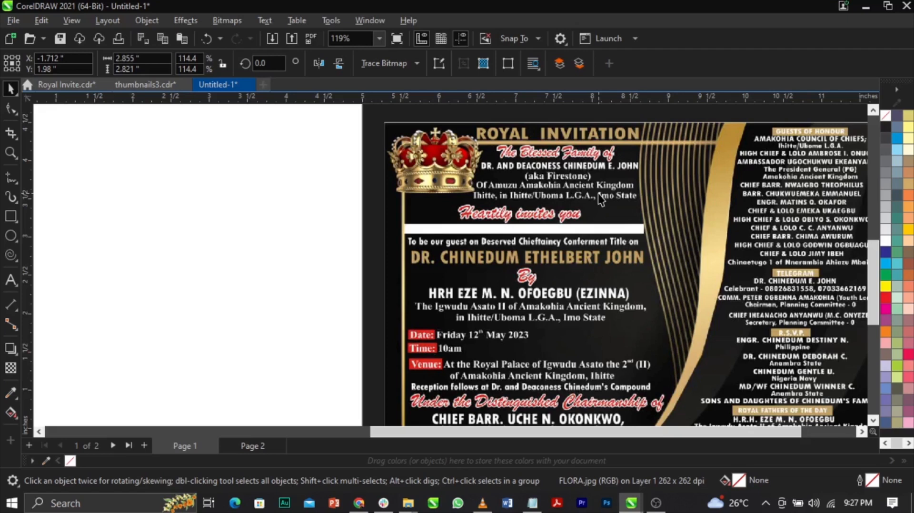
pyautogui.scroll(-4, 517, 180)
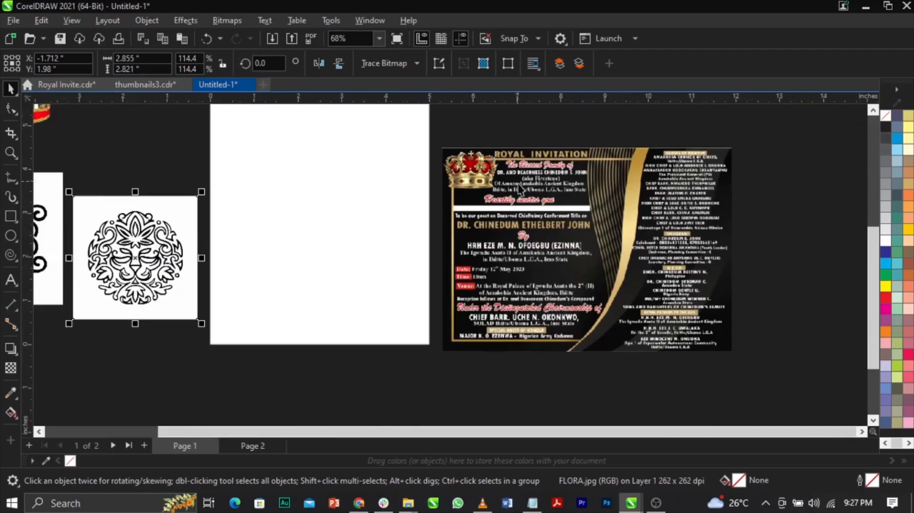
pyautogui.scroll(2, 550, 234)
pyautogui.scroll(-5, 593, 209)
pyautogui.scroll(9, 167, 220)
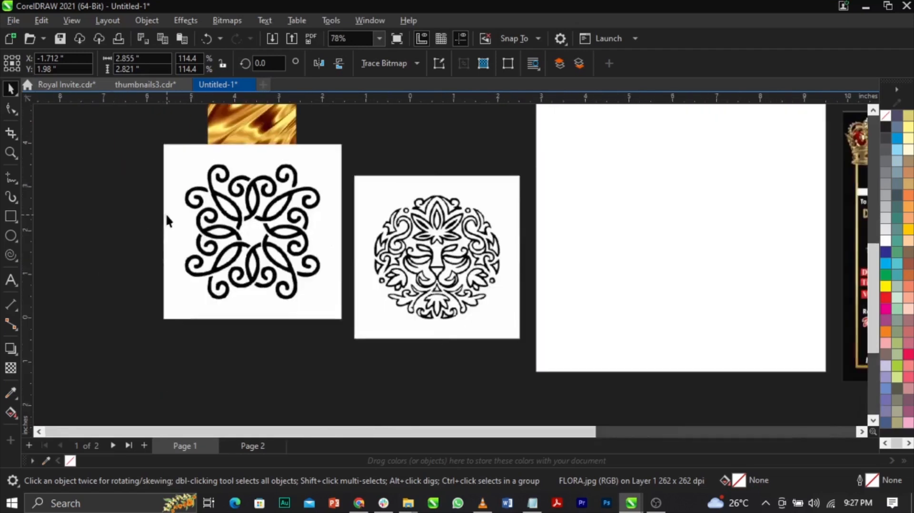
# Examine the lion-face ornament in the FLORA image up close, including its eyes, nose and surrounding leaf pattern.
pyautogui.click(589, 296)
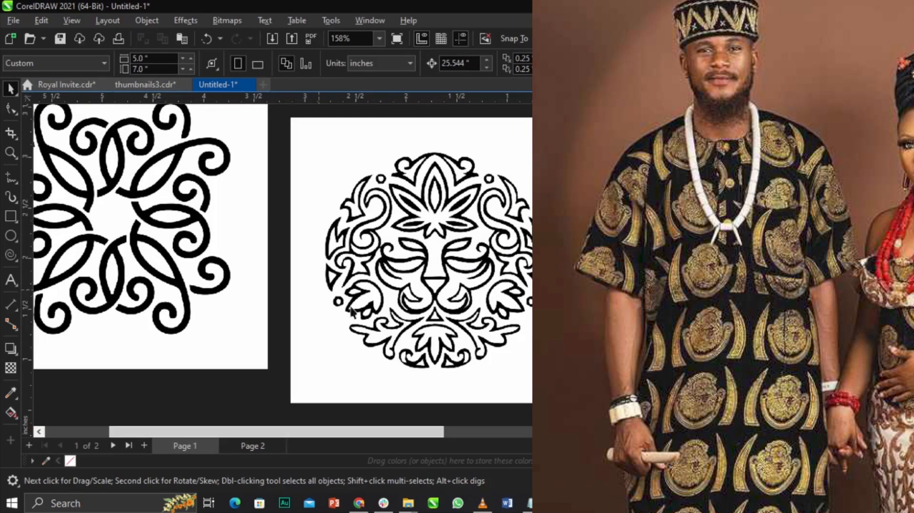
pyautogui.click(438, 298)
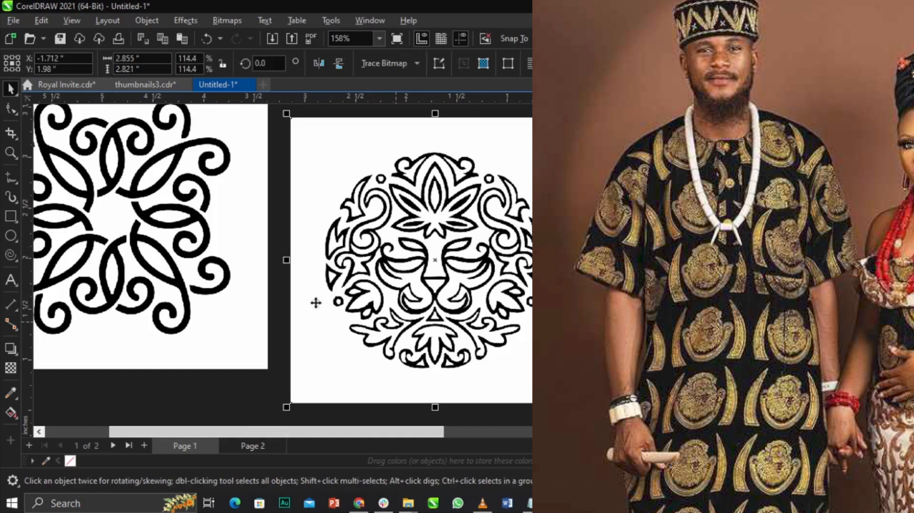
pyautogui.click(602, 350)
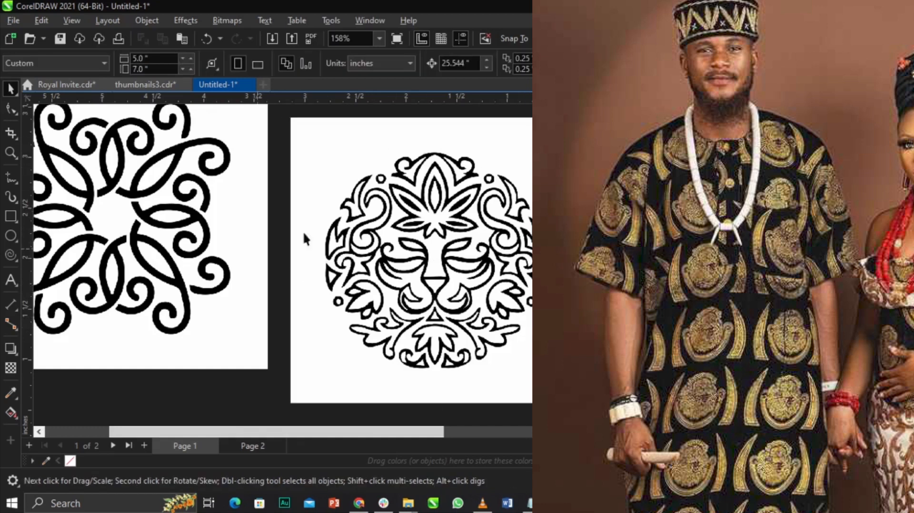
pyautogui.scroll(2, 476, 289)
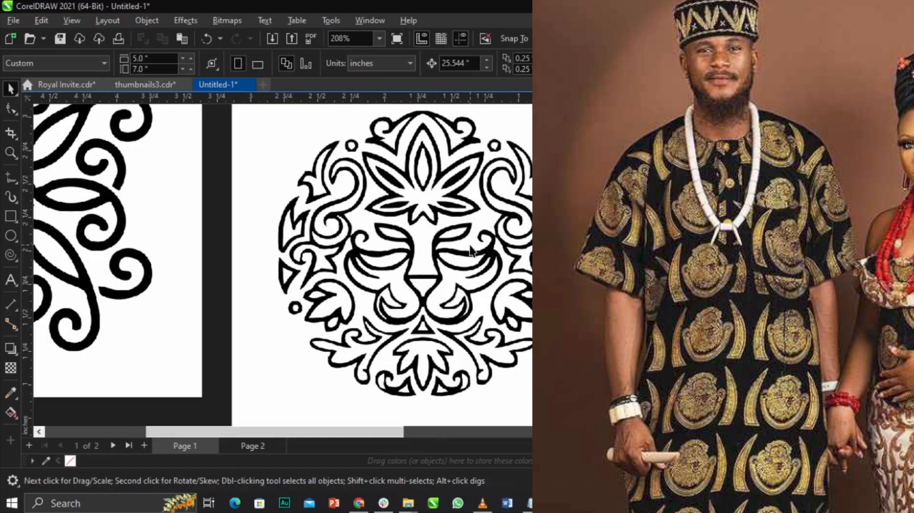
pyautogui.scroll(-1, 468, 250)
pyautogui.scroll(1, 469, 250)
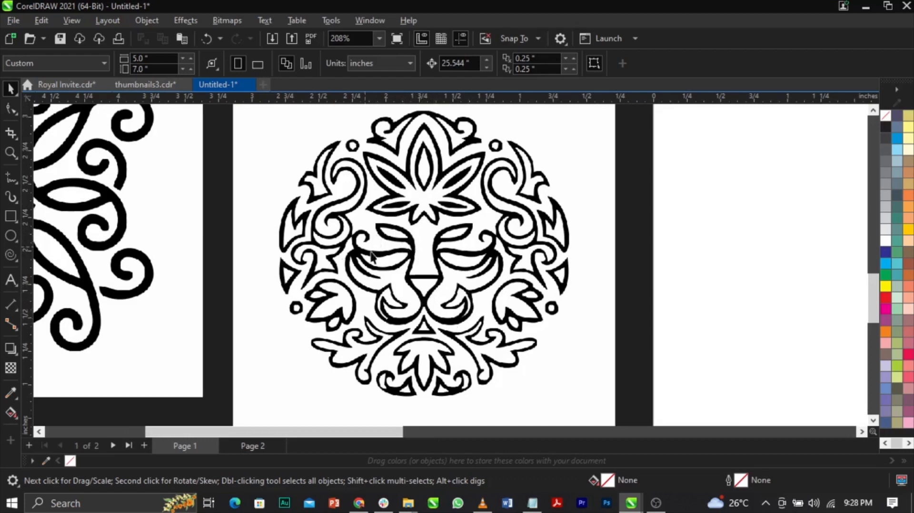
pyautogui.scroll(-3, 438, 277)
pyautogui.scroll(1, 440, 275)
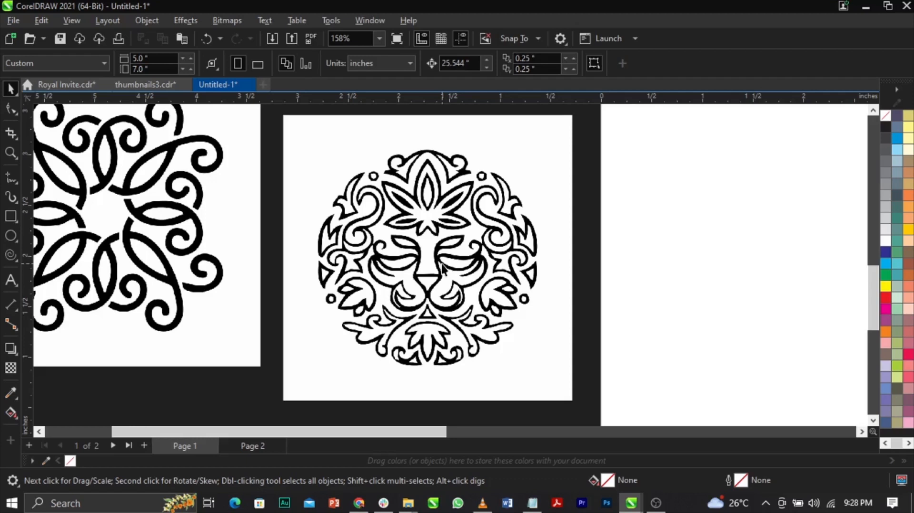
pyautogui.scroll(2, 442, 269)
pyautogui.scroll(-2, 469, 248)
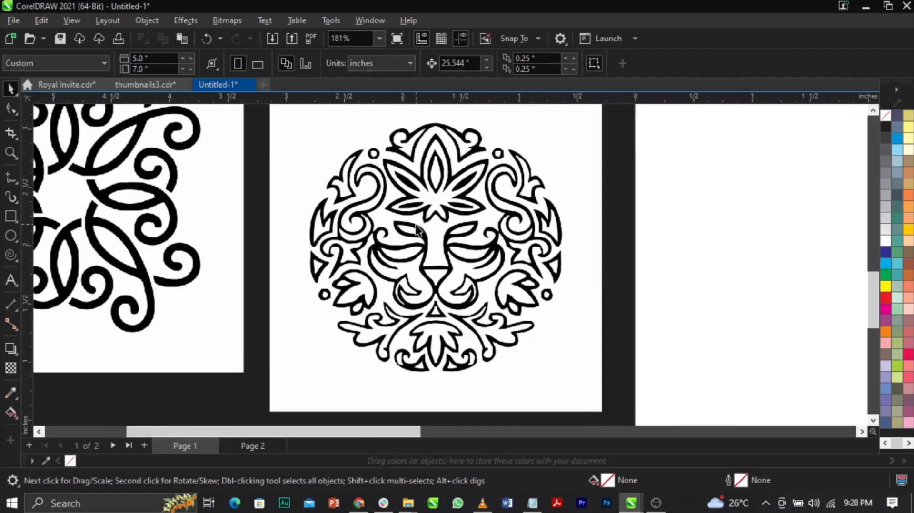
pyautogui.scroll(-1, 399, 241)
pyautogui.scroll(2, 442, 242)
pyautogui.scroll(-2, 442, 245)
pyautogui.scroll(2, 443, 245)
pyautogui.scroll(-2, 442, 248)
pyautogui.scroll(3, 443, 252)
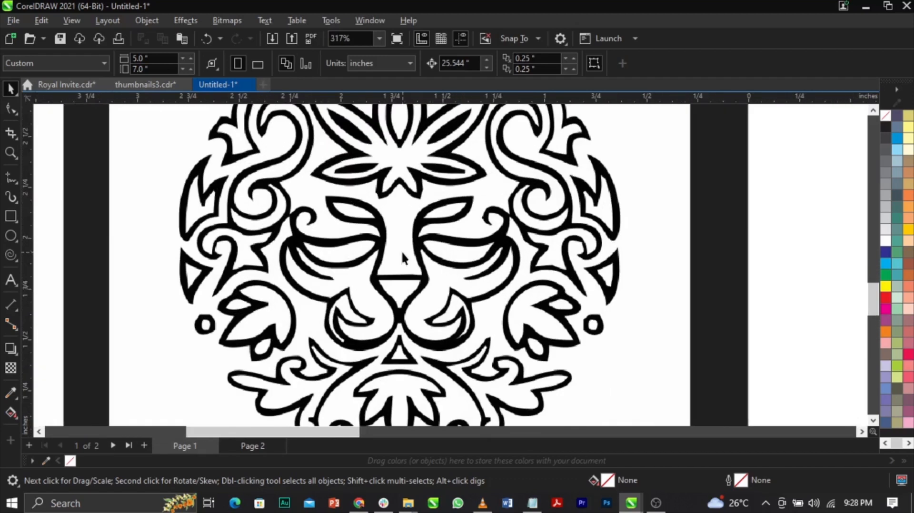
pyautogui.scroll(-1, 402, 256)
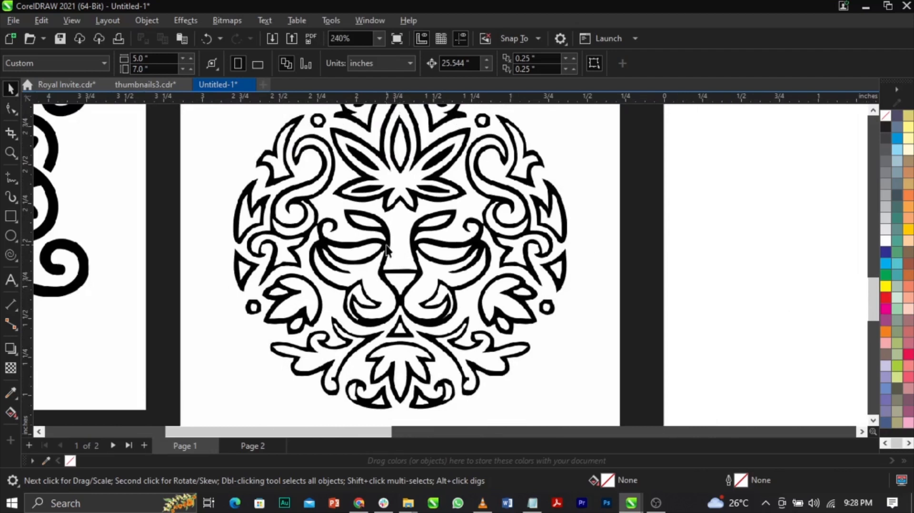
pyautogui.scroll(-1, 399, 255)
pyautogui.scroll(2, 395, 240)
pyautogui.scroll(-2, 395, 302)
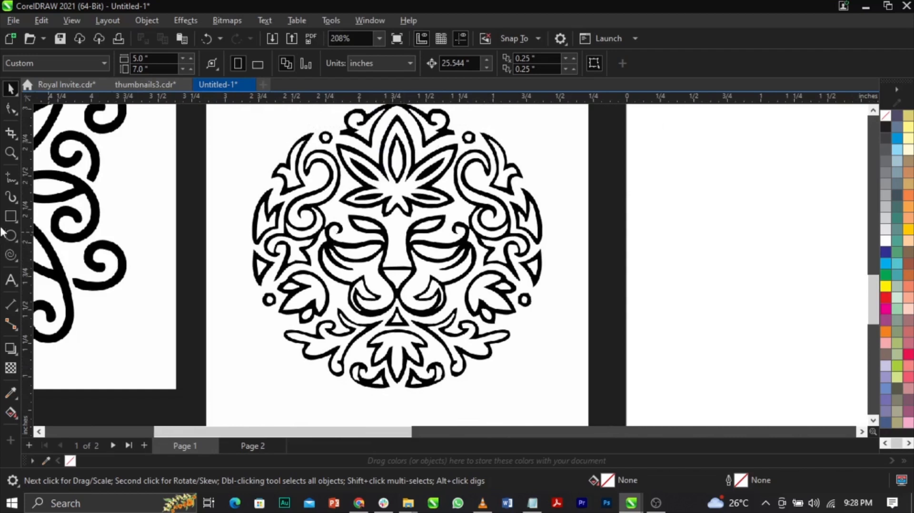
# Sketch a freehand curve about 1.55 by 1.37 inches over the lion face in the FLORA image and deselect it.
pyautogui.click(10, 177)
pyautogui.moveTo(410, 175)
pyautogui.mouseDown()
pyautogui.moveTo(319, 189)
pyautogui.moveTo(298, 217)
pyautogui.moveTo(308, 284)
pyautogui.moveTo(362, 325)
pyautogui.moveTo(432, 343)
pyautogui.moveTo(504, 247)
pyautogui.moveTo(450, 166)
pyautogui.moveTo(338, 177)
pyautogui.moveTo(324, 190)
pyautogui.mouseUp()
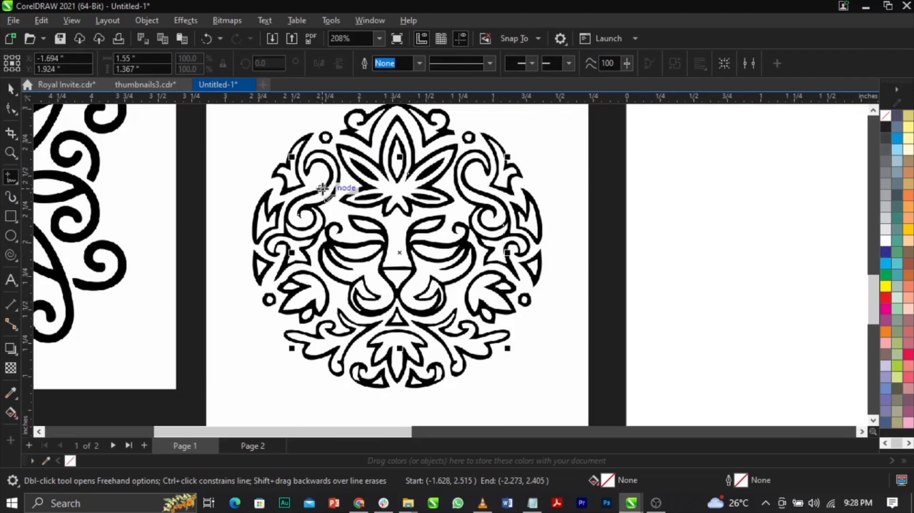
pyautogui.press('space')
pyautogui.press('Escape')
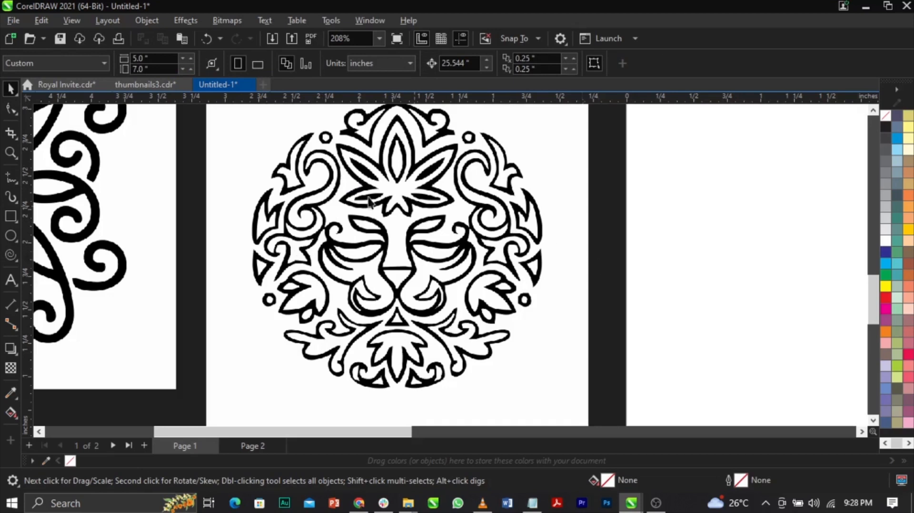
# Move the FLORA image down beside page 1 to about X -1.645, Y 0.451 inches.
pyautogui.scroll(-4, 597, 259)
pyautogui.click(345, 226)
pyautogui.moveTo(346, 226); pyautogui.dragTo(346, 274)
pyautogui.scroll(4, 345, 274)
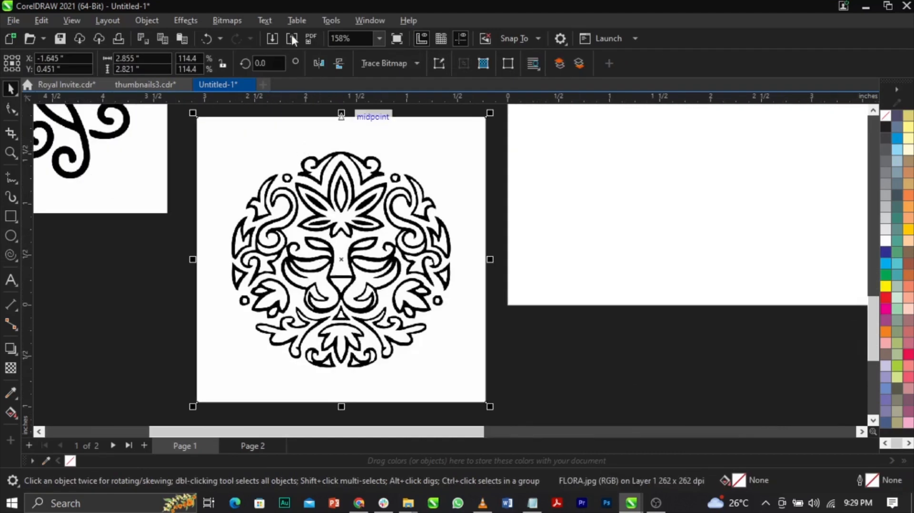
# Convert the FLORA image to 1-bit black and white with the Line Art method, raising the threshold slightly.
pyautogui.click(230, 24)
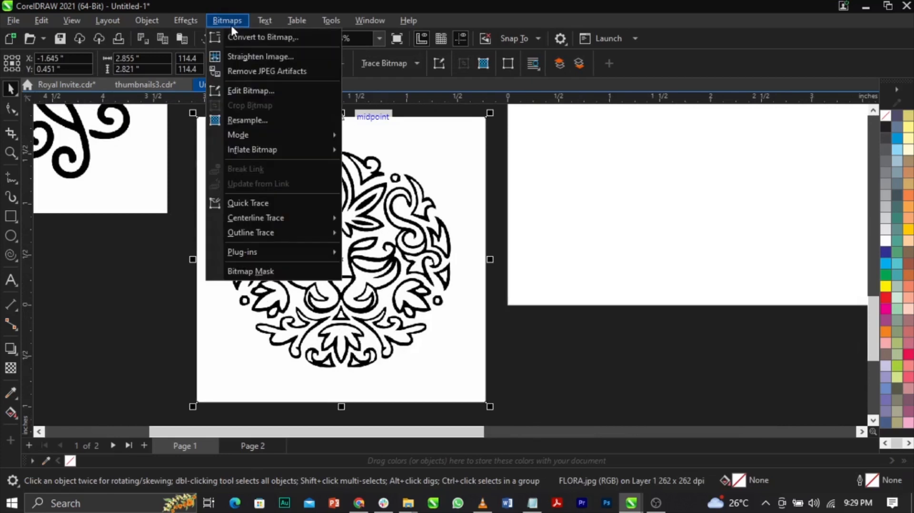
pyautogui.moveTo(252, 135)
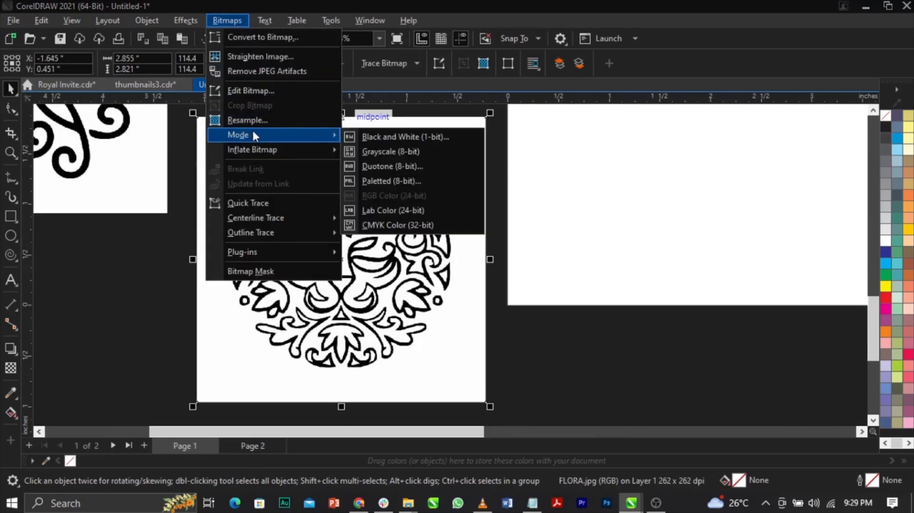
pyautogui.click(366, 138)
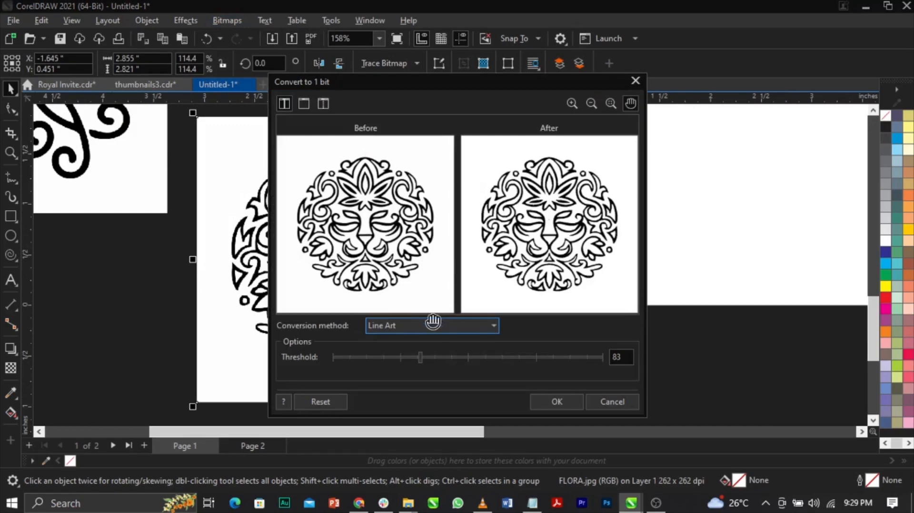
pyautogui.click(405, 327)
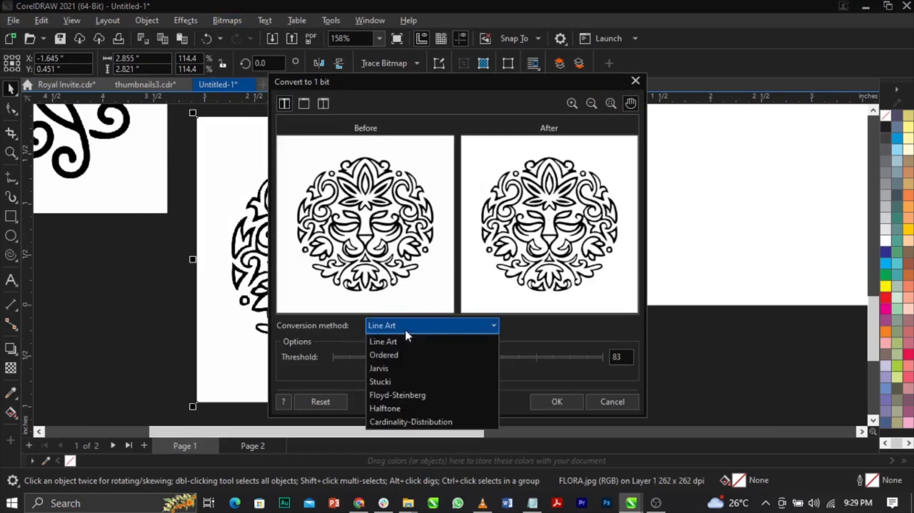
pyautogui.click(406, 342)
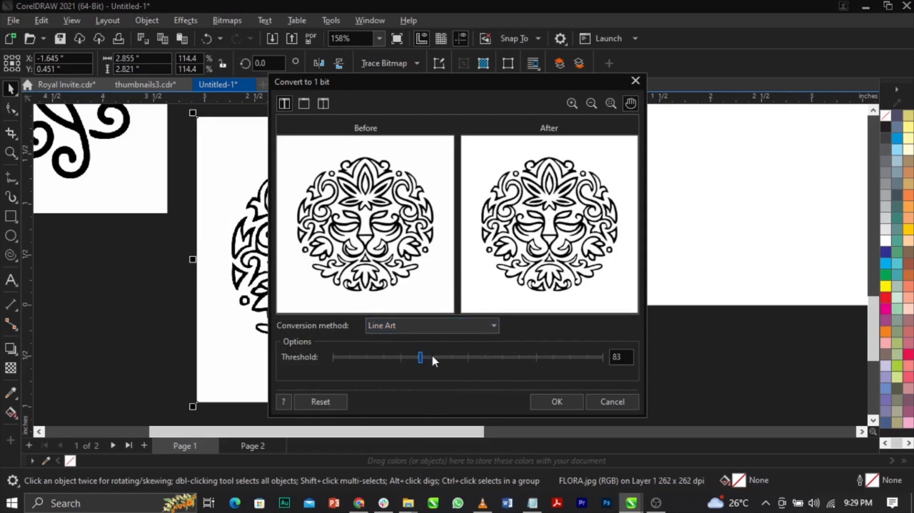
pyautogui.moveTo(433, 357); pyautogui.dragTo(440, 357)
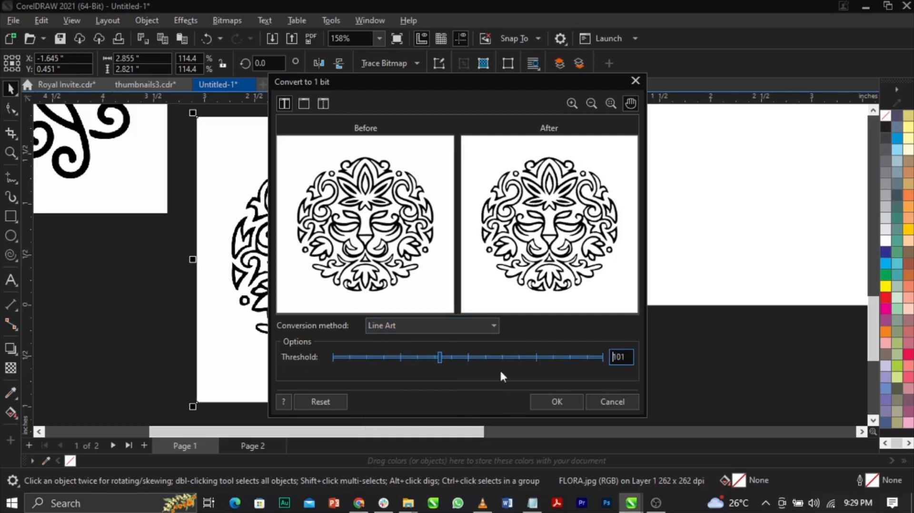
pyautogui.click(592, 361)
pyautogui.click(446, 362)
pyautogui.click(557, 401)
# Trace the black-and-white FLORA image as an outline with the Line art image type, removing the background color automatically.
pyautogui.scroll(2, 278, 273)
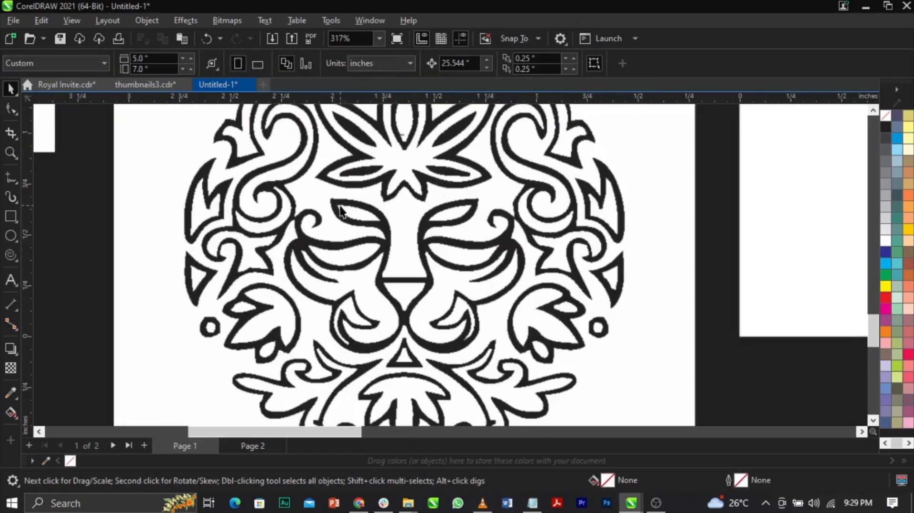
pyautogui.scroll(-2, 348, 209)
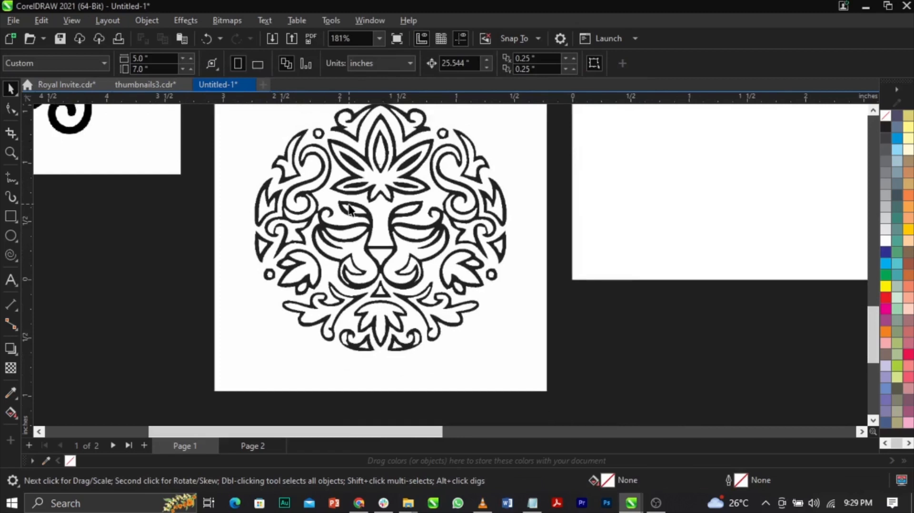
pyautogui.scroll(3, 353, 212)
pyautogui.scroll(-2, 361, 218)
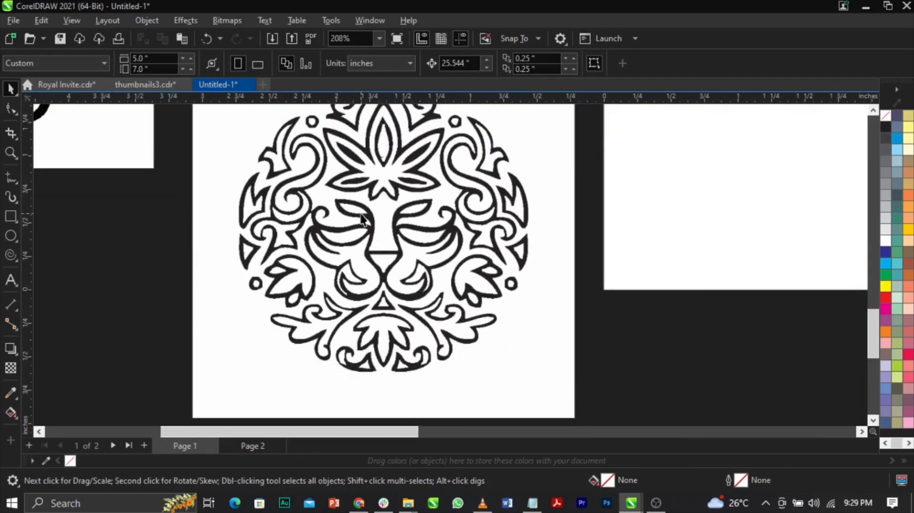
pyautogui.scroll(4, 396, 220)
pyautogui.scroll(-4, 395, 221)
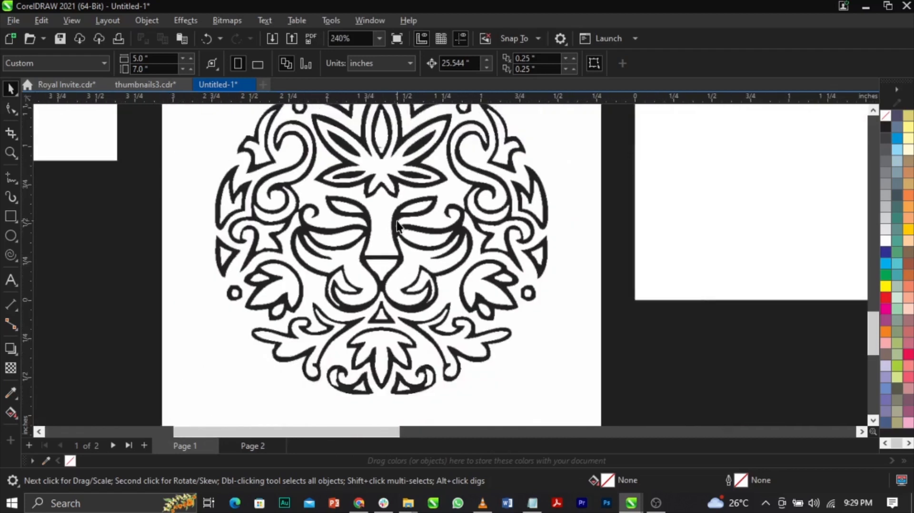
pyautogui.click(403, 214)
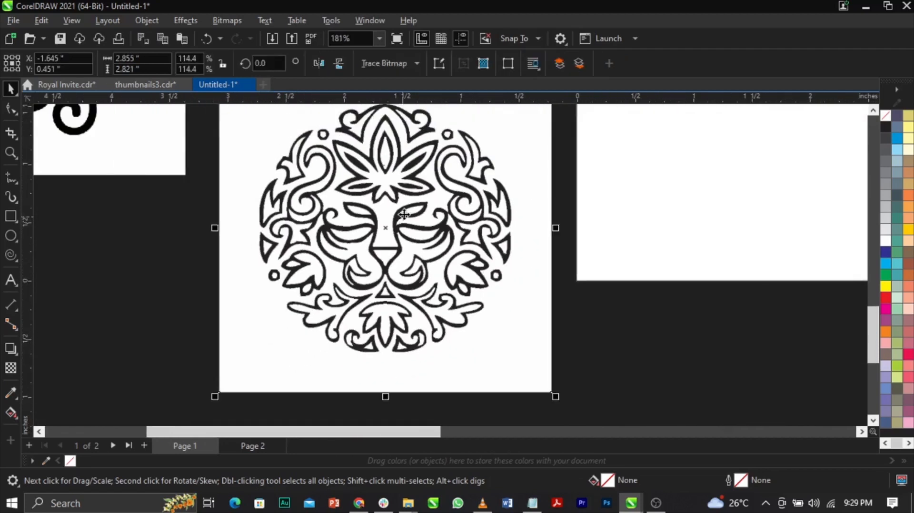
pyautogui.click(415, 64)
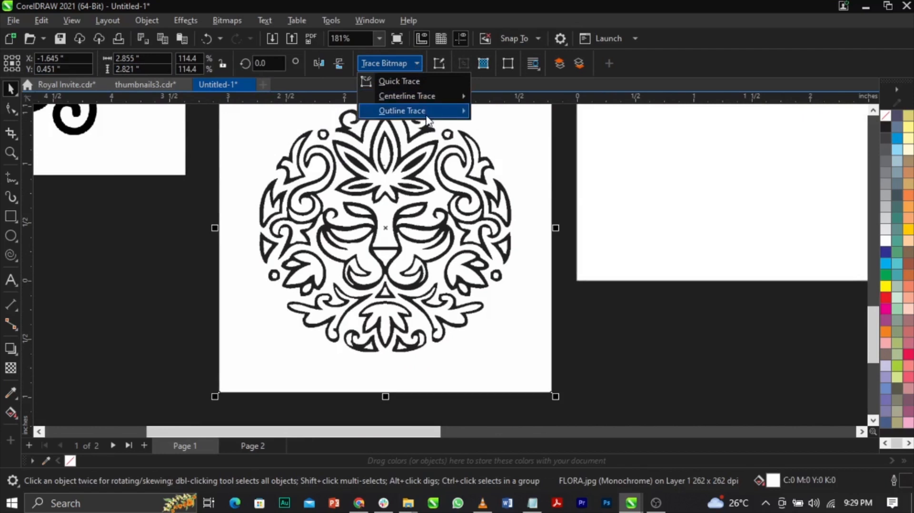
pyautogui.moveTo(427, 119)
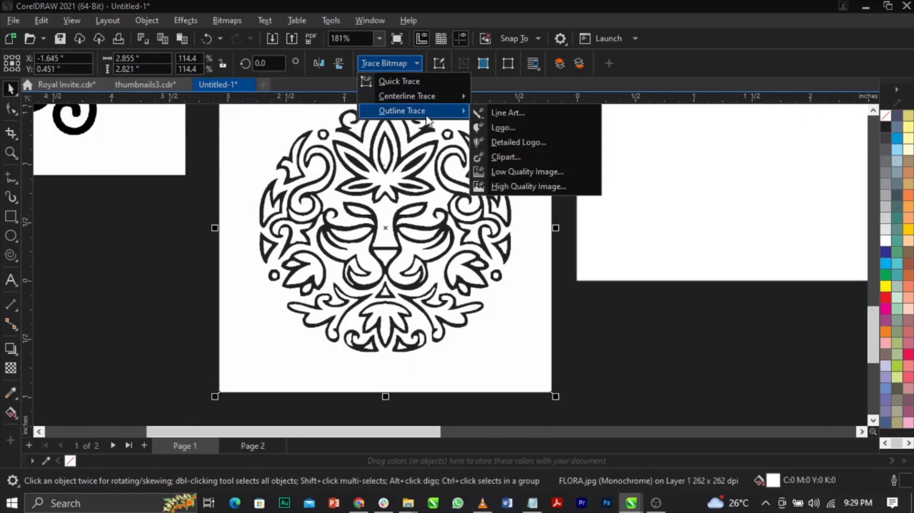
pyautogui.click(509, 117)
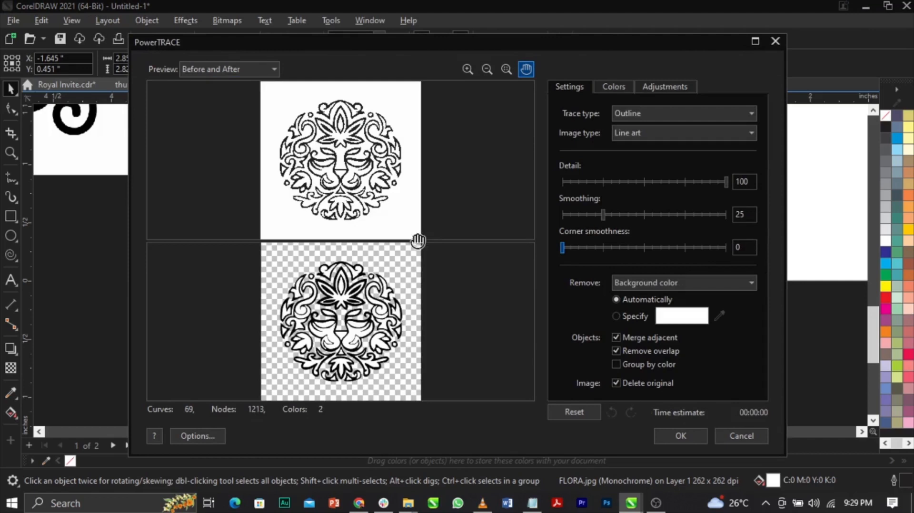
pyautogui.click(681, 436)
# Move the original FLORA bitmap off the traced lion ornament and delete it.
pyautogui.scroll(-2, 509, 357)
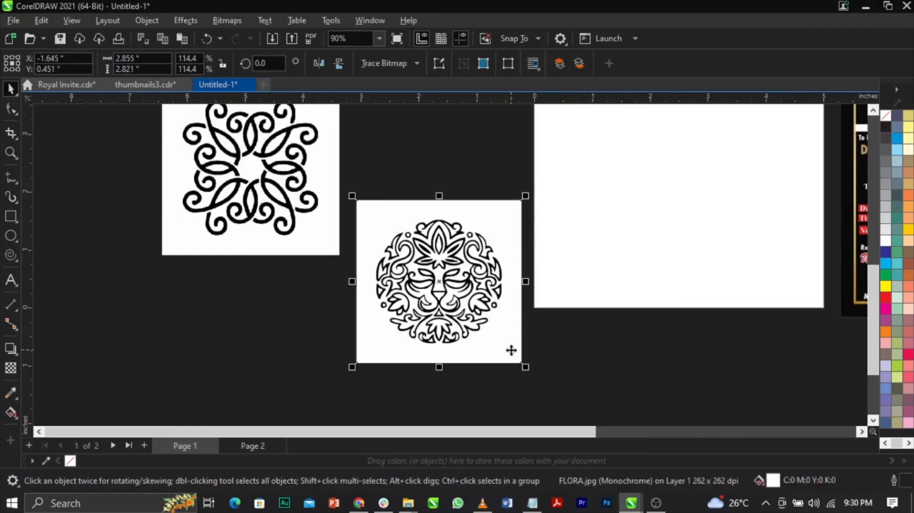
pyautogui.moveTo(511, 350); pyautogui.dragTo(311, 387)
pyautogui.press('Delete')
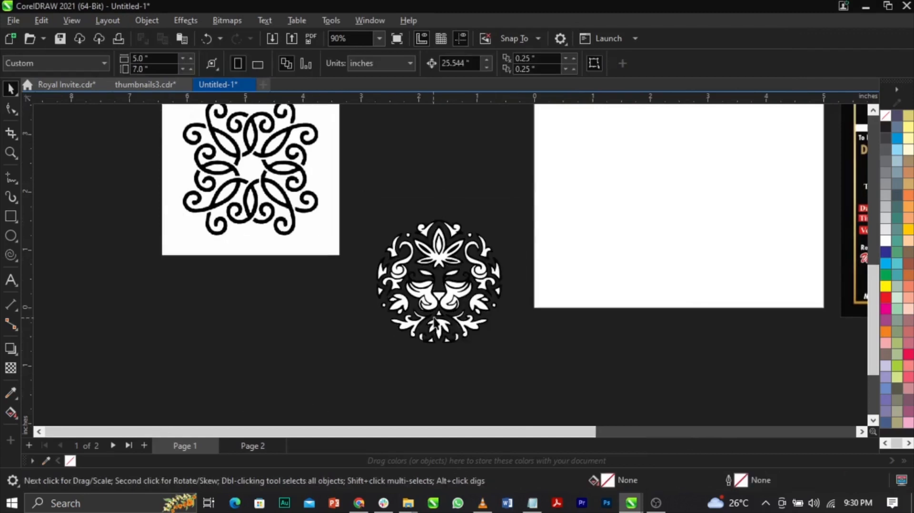
# Ungroup the traced lion ornament into its separate shapes.
pyautogui.scroll(2, 434, 324)
pyautogui.scroll(1, 494, 242)
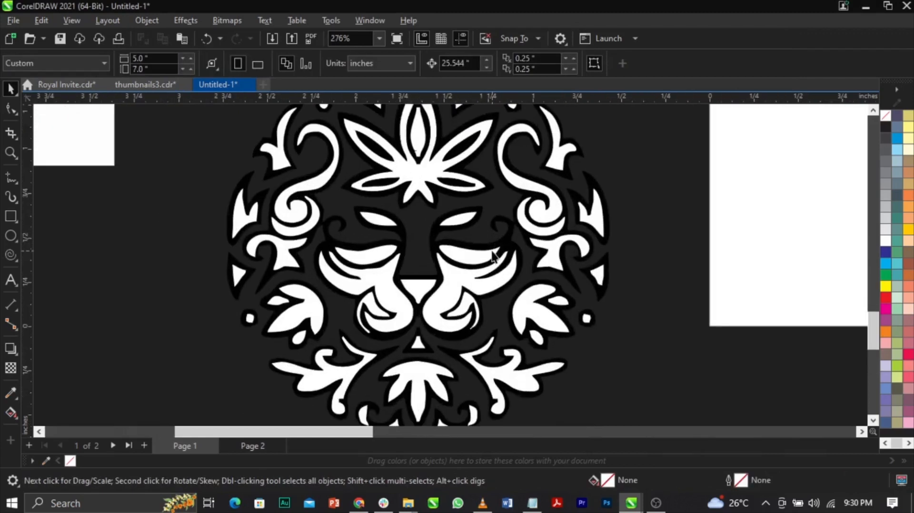
pyautogui.click(495, 240)
pyautogui.scroll(-1, 593, 224)
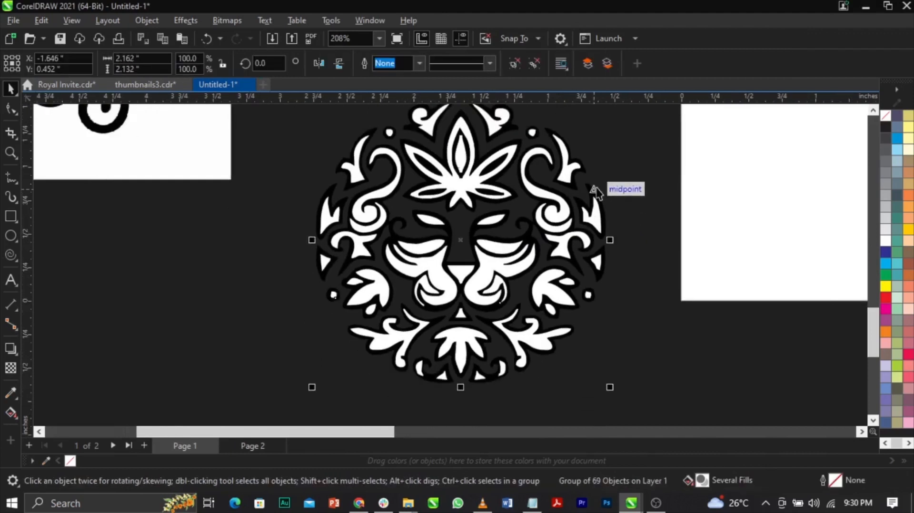
pyautogui.scroll(-3, 495, 187)
pyautogui.scroll(4, 497, 139)
pyautogui.scroll(-1, 497, 139)
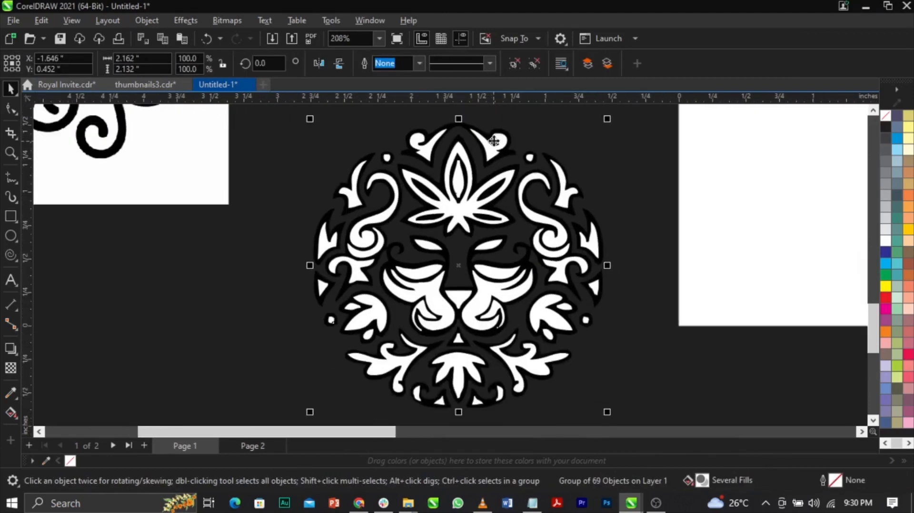
pyautogui.click(516, 63)
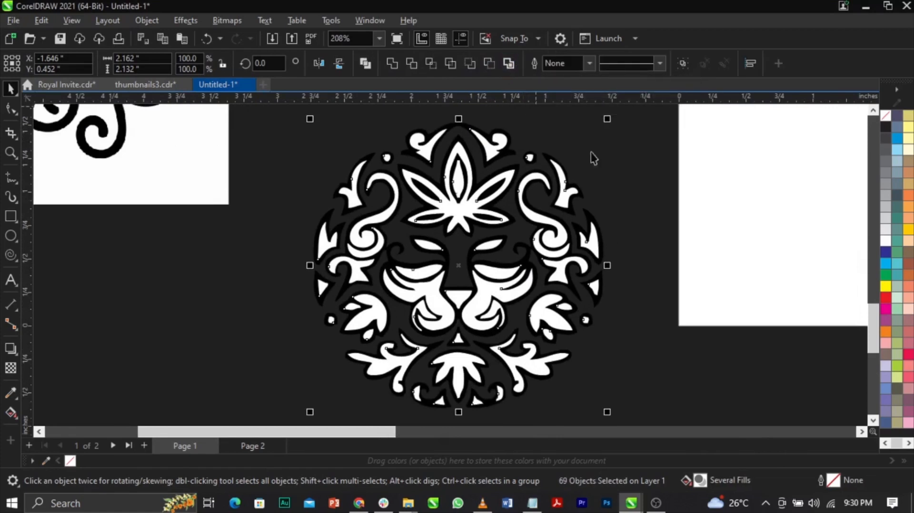
# Delete the white fill shapes in the right side of the lion's mane, including its scrolls, leaves and lower dot.
pyautogui.click(560, 193)
pyautogui.scroll(1, 559, 190)
pyautogui.click(571, 199)
pyautogui.press('Delete')
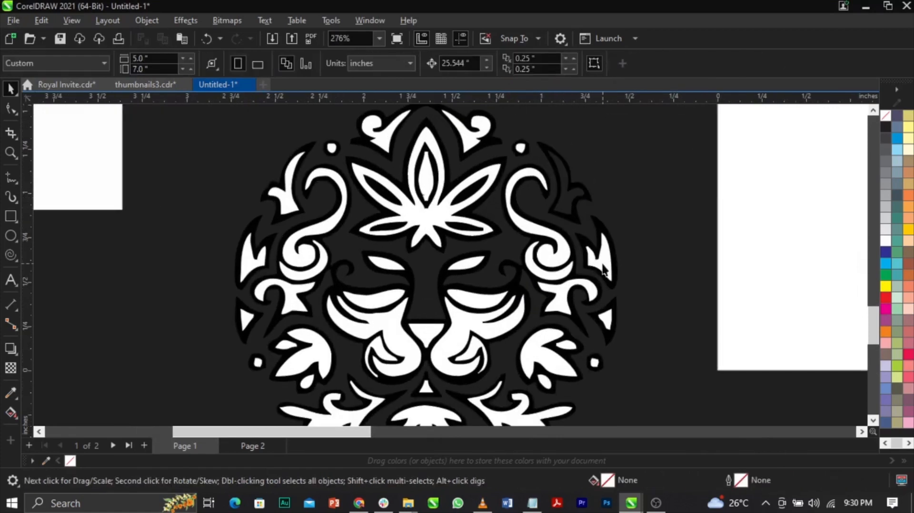
pyautogui.click(601, 263)
pyautogui.press('Delete')
pyautogui.click(565, 264)
pyautogui.press('Delete')
pyautogui.click(573, 291)
pyautogui.press('Delete')
pyautogui.click(553, 349)
pyautogui.click(553, 350)
pyautogui.press('Delete')
pyautogui.click(566, 347)
pyautogui.press('Delete')
pyautogui.click(545, 382)
pyautogui.press('Delete')
pyautogui.click(594, 363)
pyautogui.press('Delete')
# Delete the white fill shapes of the lion's right cheek, eye and brow.
pyautogui.click(478, 330)
pyautogui.press('Delete')
pyautogui.click(479, 302)
pyautogui.press('Delete')
pyautogui.click(468, 263)
pyautogui.press('Delete')
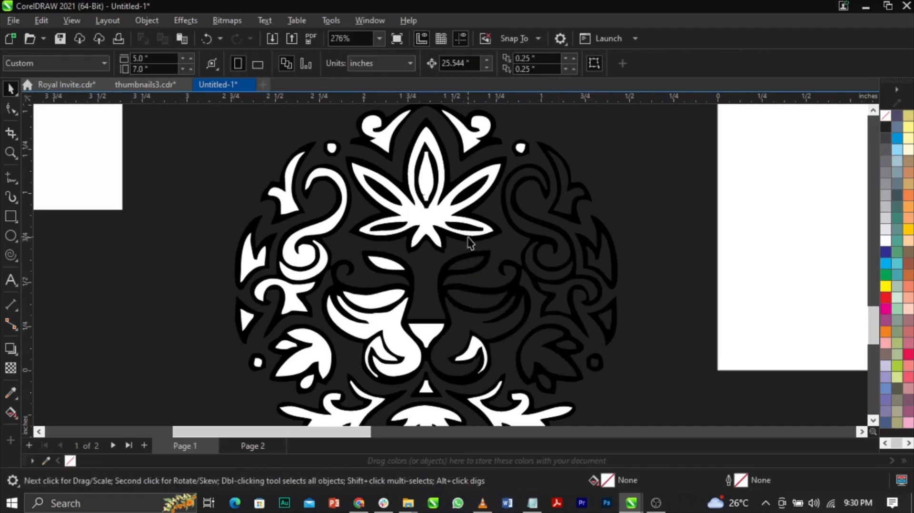
# Delete the white fills of the forehead leaf, the crown scrolls and the two dots beside them.
pyautogui.click(465, 239)
pyautogui.press('Delete')
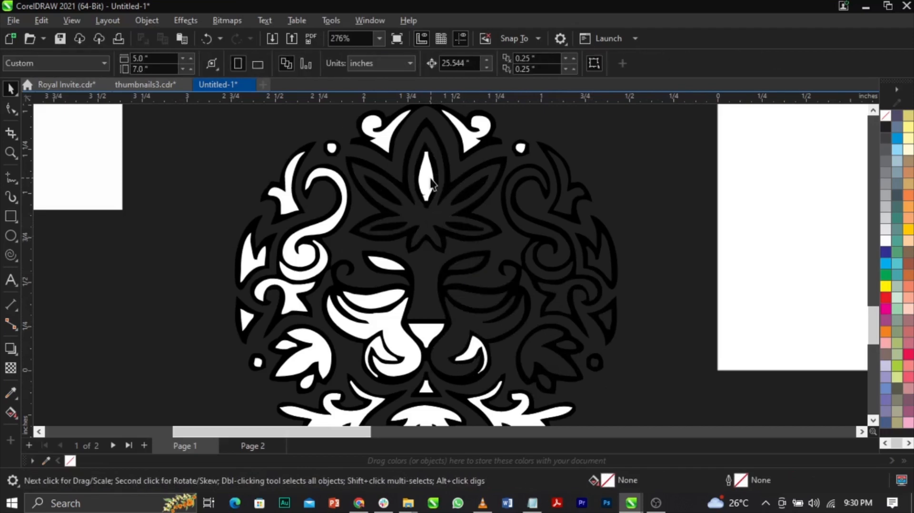
pyautogui.click(467, 149)
pyautogui.press('Delete')
pyautogui.click(520, 149)
pyautogui.press('Delete')
pyautogui.click(383, 126)
pyautogui.press('Delete')
pyautogui.click(331, 148)
pyautogui.press('Delete')
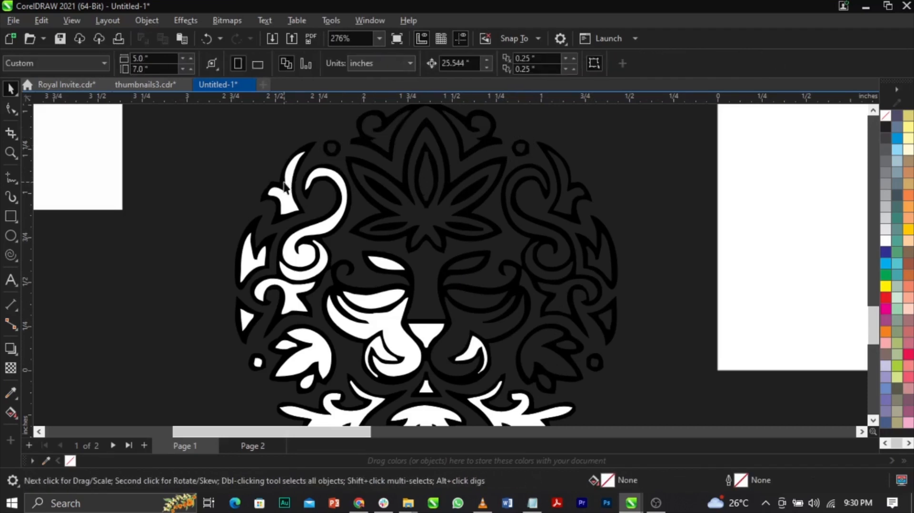
# Delete the white fill shapes in the left side of the lion's mane, including its scrolls, leaves and dot.
pyautogui.click(316, 238)
pyautogui.press('Delete')
pyautogui.click(299, 281)
pyautogui.press('Delete')
pyautogui.click(287, 293)
pyautogui.press('Delete')
pyautogui.click(256, 261)
pyautogui.press('Delete')
pyautogui.click(246, 319)
pyautogui.press('Delete')
pyautogui.click(289, 354)
pyautogui.press('Delete')
pyautogui.click(257, 362)
pyautogui.press('Delete')
pyautogui.click(300, 382)
pyautogui.press('Delete')
# Delete the remaining white fills of the lion's left cheek, nose, left eye and brow, and muzzle.
pyautogui.click(414, 355)
pyautogui.press('Delete')
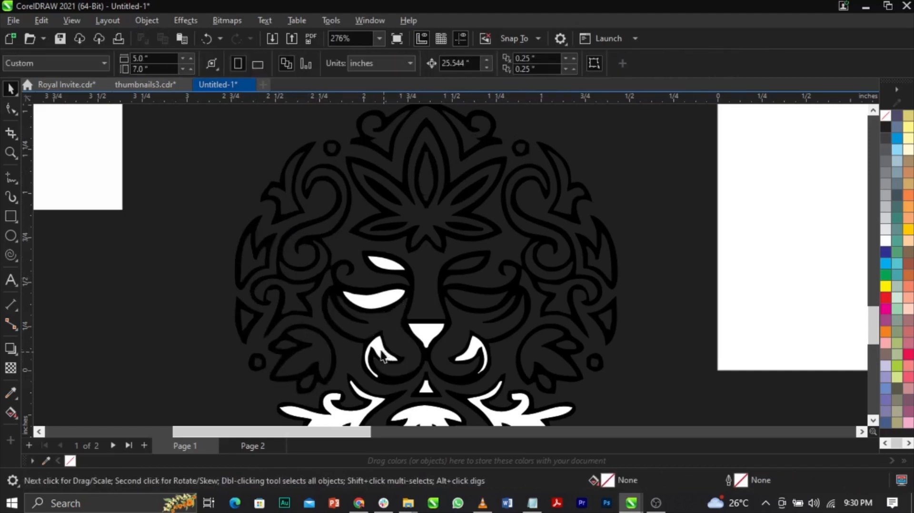
pyautogui.click(434, 331)
pyautogui.press('Delete')
pyautogui.click(375, 300)
pyautogui.press('Delete')
pyautogui.click(383, 261)
pyautogui.press('Delete')
pyautogui.scroll(2, 426, 343)
pyautogui.click(435, 298)
pyautogui.press('Delete')
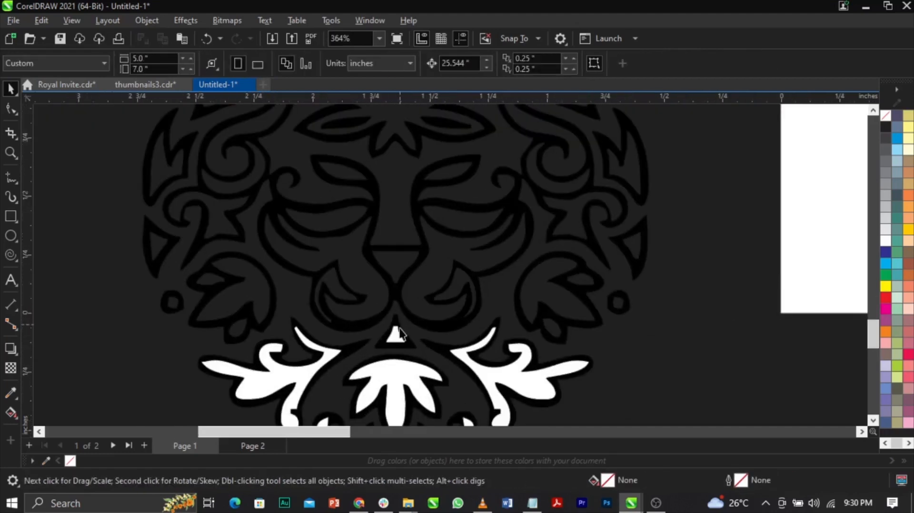
# Delete the white fills of the lion's chin, including the triangle, side scrolls, central leaf and bottom pieces.
pyautogui.click(399, 341)
pyautogui.press('Delete')
pyautogui.click(320, 358)
pyautogui.press('Delete')
pyautogui.click(518, 372)
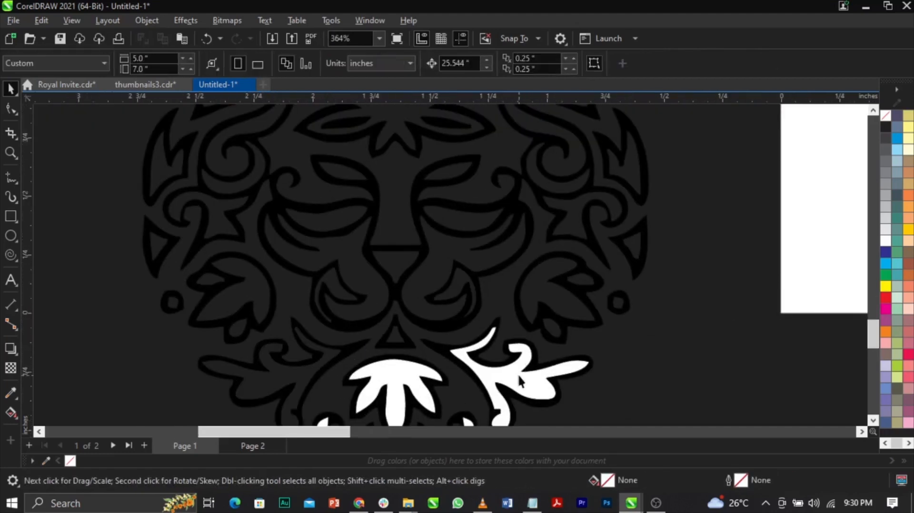
pyautogui.press('Delete')
pyautogui.scroll(-2, 436, 344)
pyautogui.click(416, 344)
pyautogui.press('Delete')
pyautogui.click(456, 384)
pyautogui.press('Delete')
pyautogui.click(490, 372)
pyautogui.press('Delete')
pyautogui.click(387, 385)
pyautogui.press('Delete')
pyautogui.click(349, 371)
pyautogui.press('Delete')
# Weld all the remaining black lion shapes into a single curve.
pyautogui.scroll(-3, 407, 371)
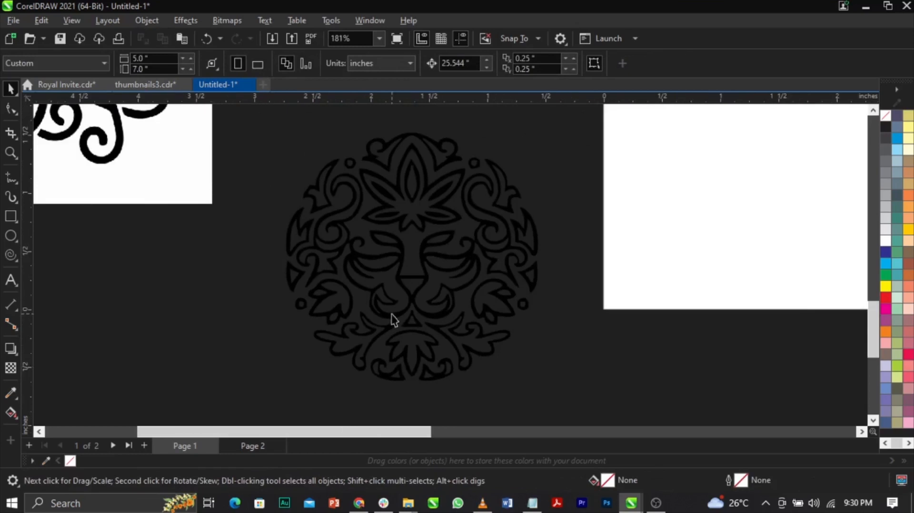
pyautogui.scroll(-2, 395, 321)
pyautogui.moveTo(321, 379); pyautogui.dragTo(518, 174)
pyautogui.scroll(1, 382, 302)
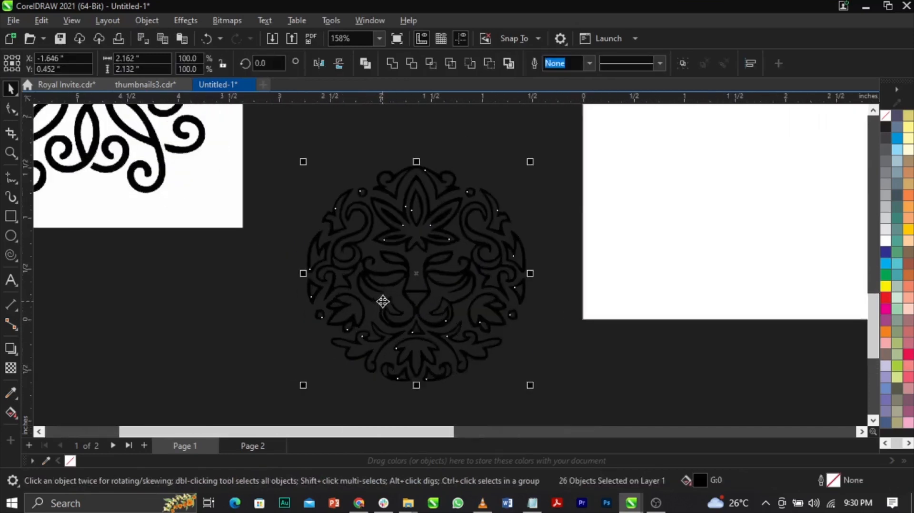
pyautogui.scroll(1, 416, 275)
pyautogui.scroll(-1, 430, 258)
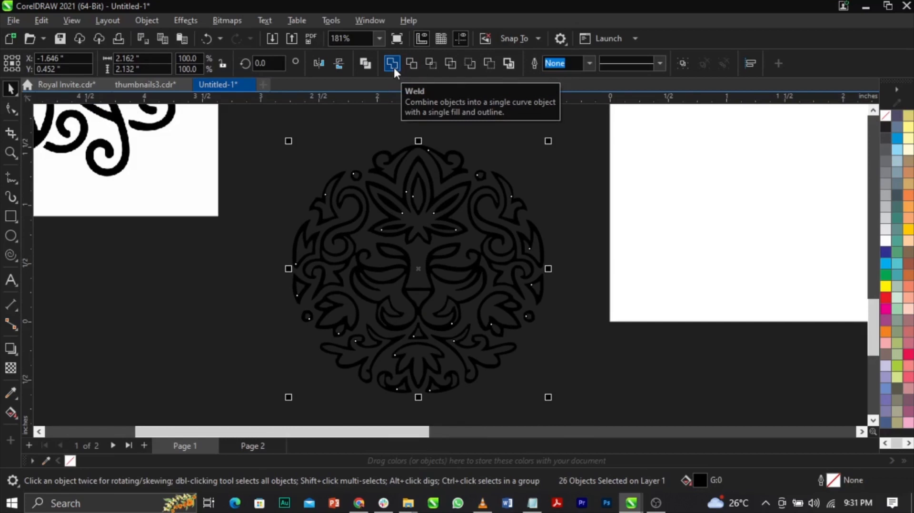
pyautogui.click(393, 63)
pyautogui.click(304, 202)
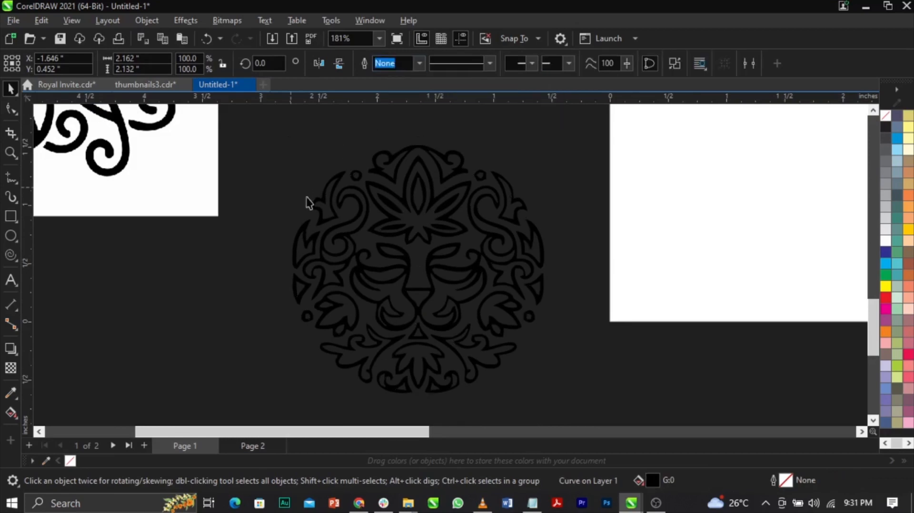
pyautogui.click(404, 231)
pyautogui.scroll(-2, 403, 232)
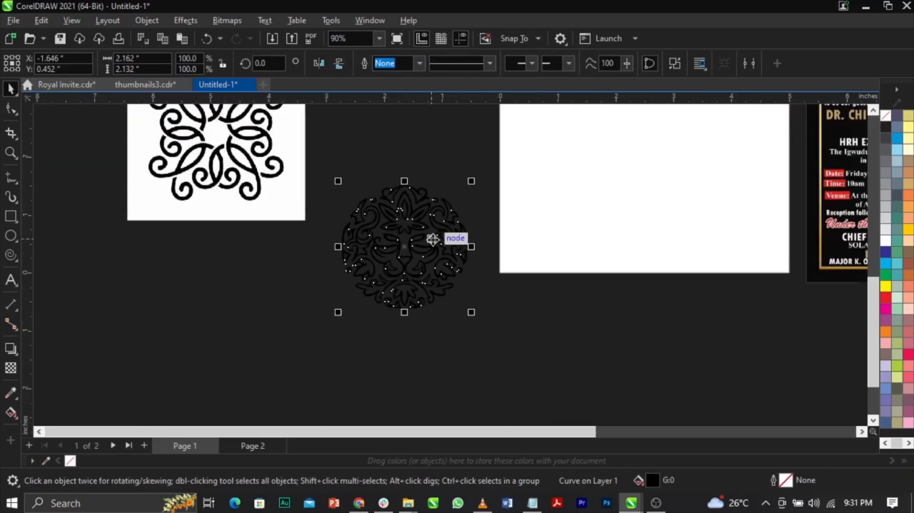
# Try moving the forehead leaf and a facial piece away from the unwelded lion, and undo both moves.
pyautogui.click(504, 331)
pyautogui.scroll(2, 407, 238)
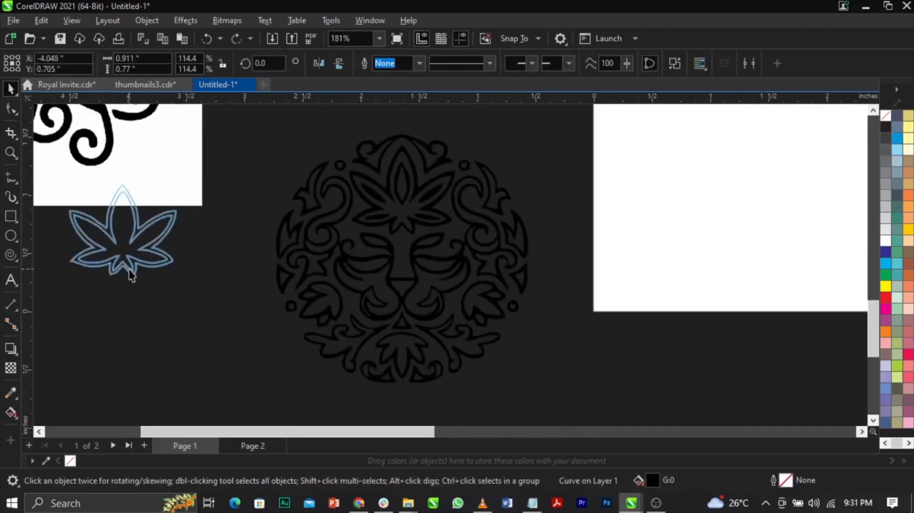
pyautogui.moveTo(129, 270); pyautogui.dragTo(129, 270)
pyautogui.moveTo(366, 286); pyautogui.dragTo(238, 351)
pyautogui.hotkey('ctrl', 'z')
pyautogui.hotkey('ctrl', 'z')
# Select all the black lion pieces, weld them into one curve and shift the welded ornament slightly.
pyautogui.click(217, 371)
pyautogui.moveTo(208, 400); pyautogui.dragTo(578, 127)
pyautogui.click(396, 65)
pyautogui.click(310, 300)
pyautogui.click(418, 275)
pyautogui.moveTo(417, 275)
pyautogui.mouseDown()
pyautogui.moveTo(316, 303)
pyautogui.moveTo(425, 284)
pyautogui.moveTo(424, 272)
pyautogui.mouseUp()
pyautogui.scroll(-3, 418, 269)
# Move the flora + image to the far side of the lion ornament, at about X -6.035, Y 0.85 inches.
pyautogui.click(292, 223)
pyautogui.scroll(-2, 305, 209)
pyautogui.scroll(3, 310, 199)
pyautogui.moveTo(314, 226); pyautogui.dragTo(243, 301)
pyautogui.scroll(-2, 267, 248)
pyautogui.scroll(2, 233, 332)
pyautogui.moveTo(304, 219); pyautogui.dragTo(299, 249)
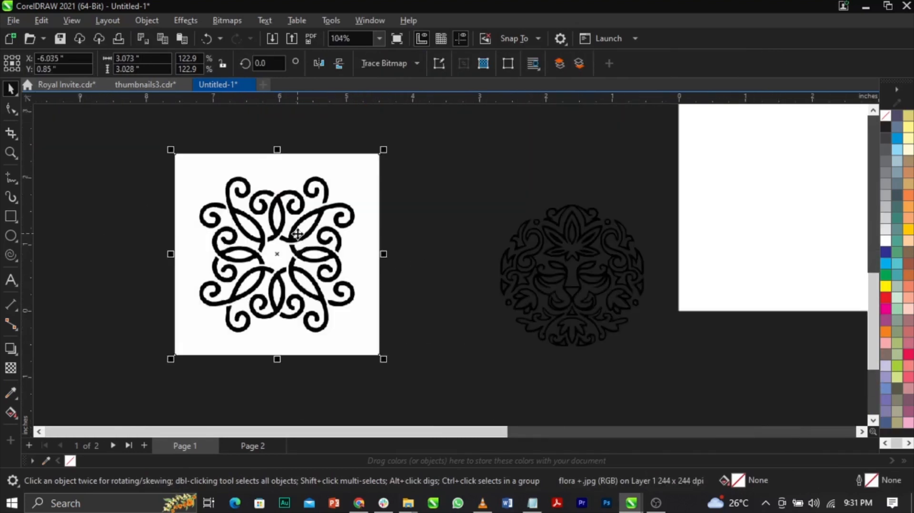
# Convert the flora + image to 1-bit black and white.
pyautogui.click(227, 20)
pyautogui.moveTo(296, 137)
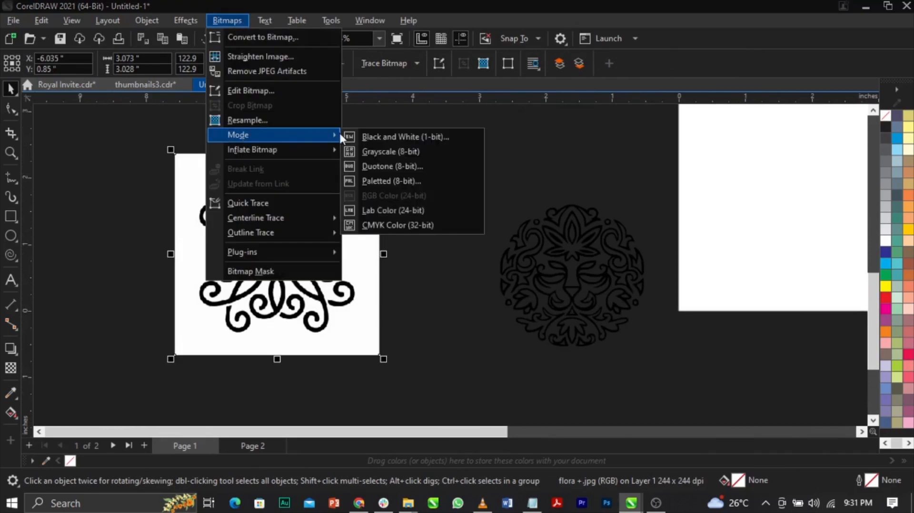
pyautogui.click(362, 137)
pyautogui.click(551, 400)
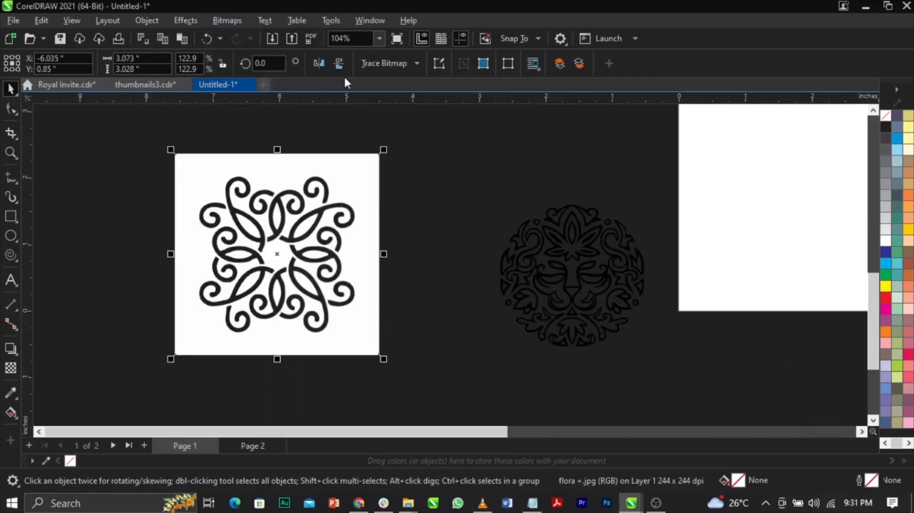
# Trace the black-and-white flora + image with a Line Art outline trace and discard the original bitmap.
pyautogui.click(375, 63)
pyautogui.moveTo(392, 110)
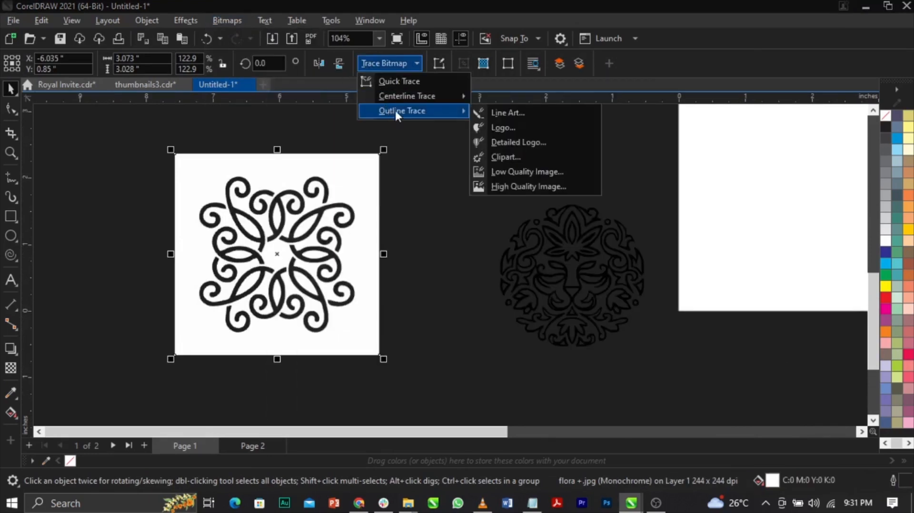
pyautogui.click(504, 113)
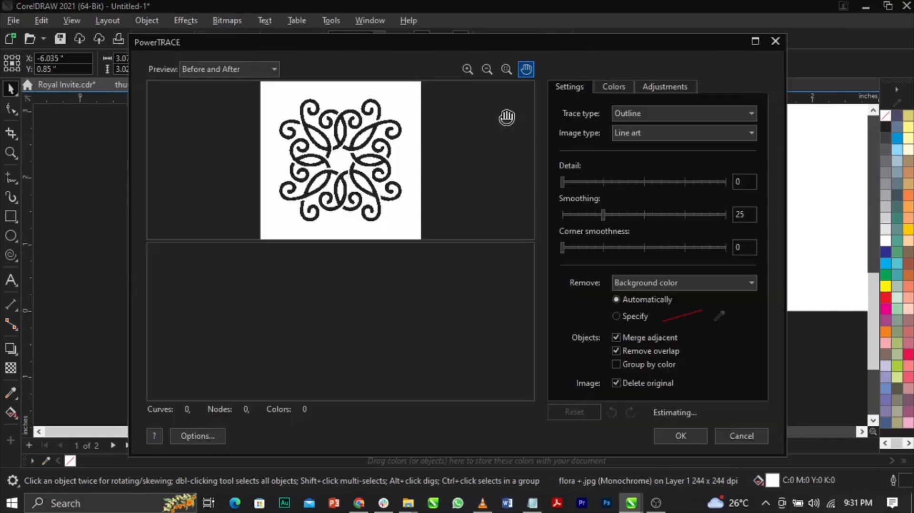
pyautogui.click(674, 438)
pyautogui.click(345, 323)
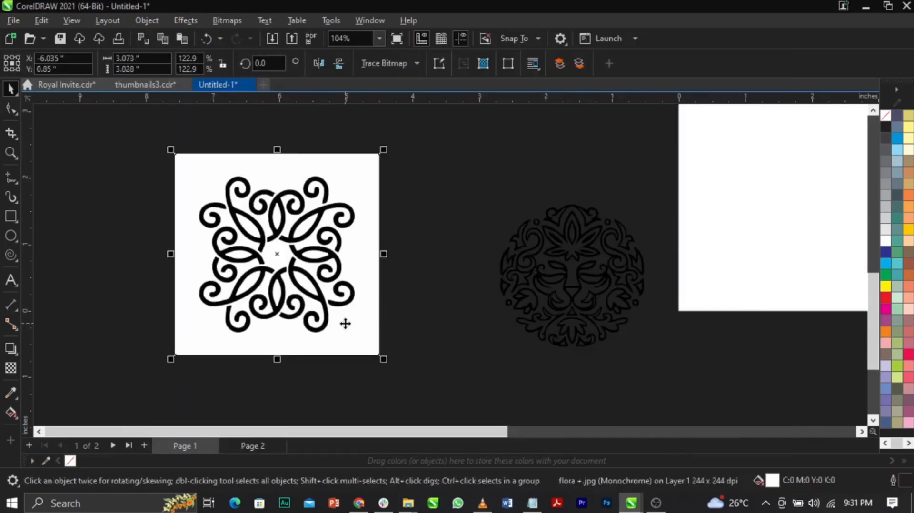
pyautogui.press('Delete')
# Try deleting the traced floral group, and undo the deletion.
pyautogui.scroll(1, 315, 270)
pyautogui.click(295, 299)
pyautogui.press('Delete')
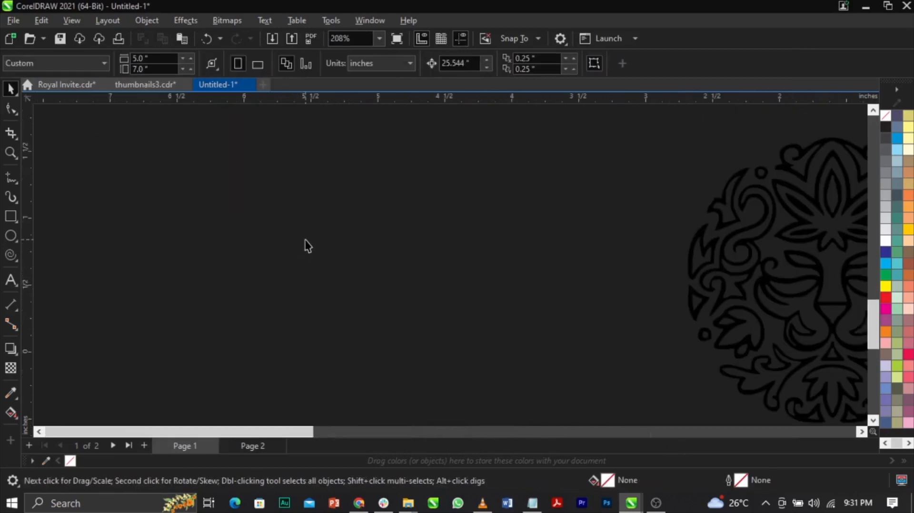
pyautogui.hotkey('ctrl', 'z')
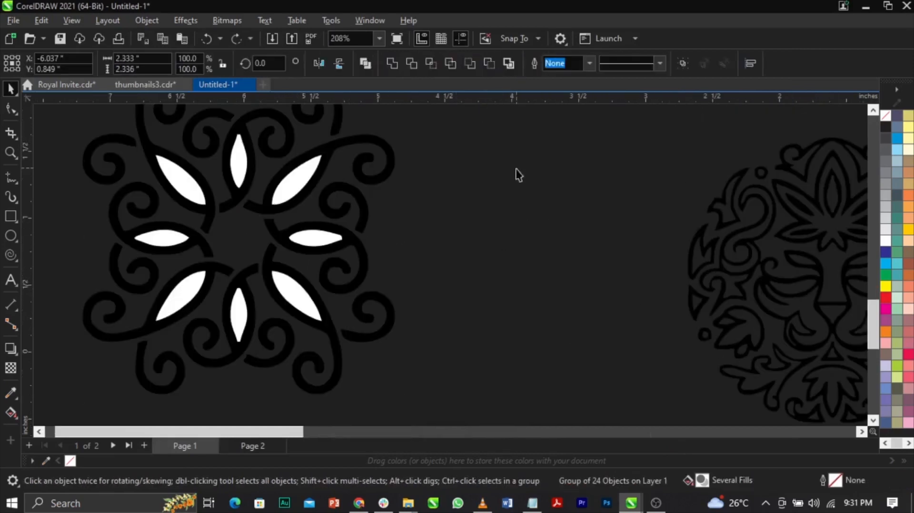
# Ungroup the floral trace and delete the eight white leaf-shaped pieces inside its loops.
pyautogui.click(516, 173)
pyautogui.click(296, 191)
pyautogui.press('Delete')
pyautogui.click(241, 173)
pyautogui.press('Delete')
pyautogui.click(194, 188)
pyautogui.press('Delete')
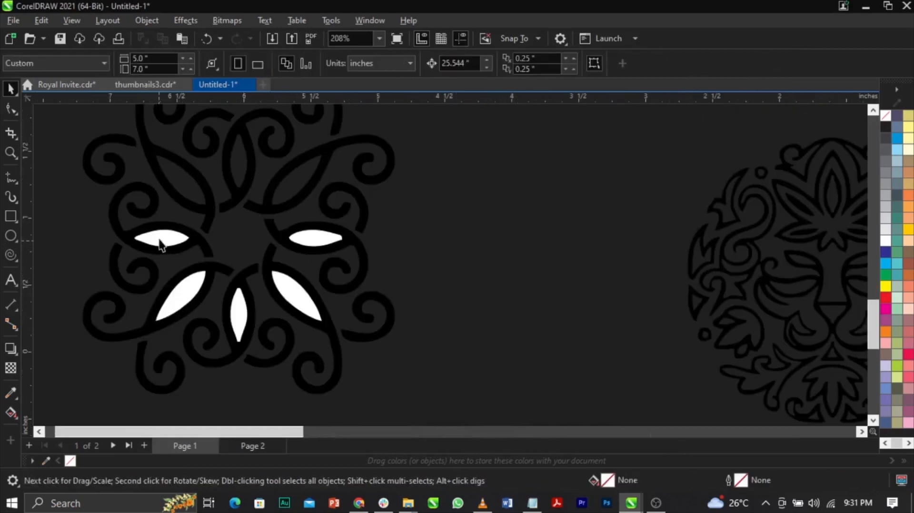
pyautogui.click(163, 241)
pyautogui.press('Delete')
pyautogui.press('Delete')
pyautogui.click(243, 314)
pyautogui.press('Delete')
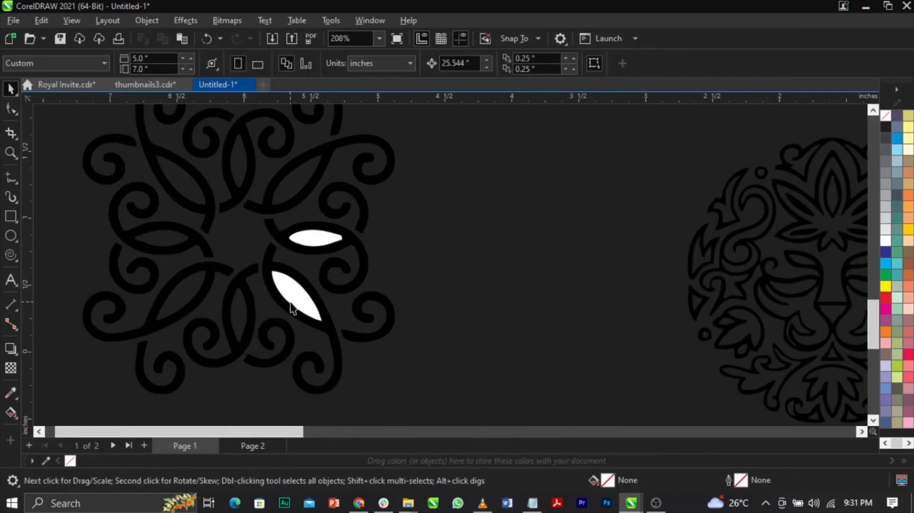
pyautogui.click(295, 296)
pyautogui.press('Delete')
pyautogui.press('Delete')
# Select all the remaining black pieces of the floral ornament and inspect the cleaned-up shape beside the lion.
pyautogui.scroll(-3, 381, 295)
pyautogui.moveTo(495, 386); pyautogui.dragTo(93, 154)
pyautogui.moveTo(174, 155); pyautogui.dragTo(397, 379)
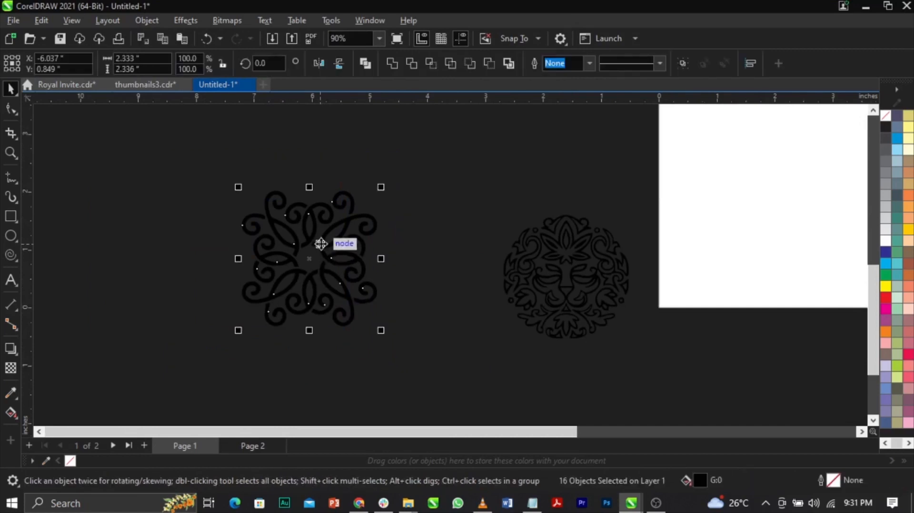
pyautogui.scroll(2, 320, 244)
pyautogui.click(483, 194)
pyautogui.scroll(-4, 347, 230)
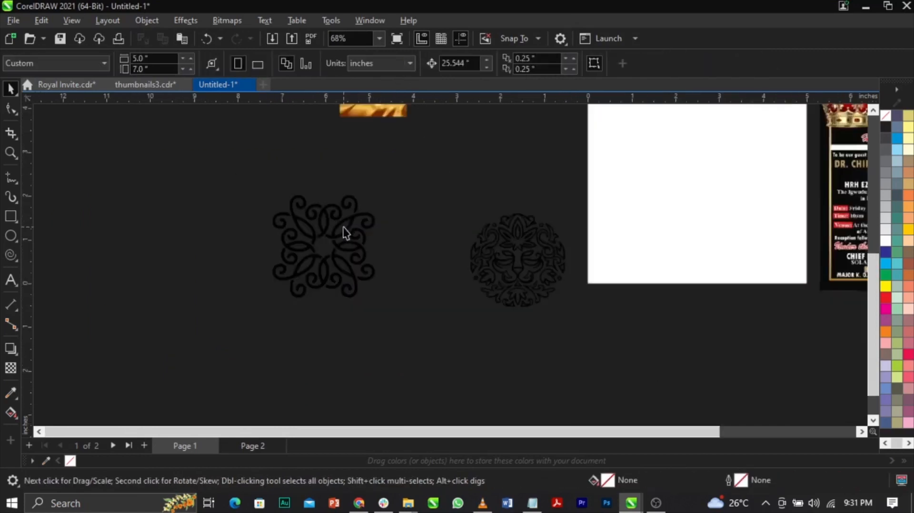
pyautogui.moveTo(282, 316); pyautogui.dragTo(489, 212)
pyautogui.click(484, 292)
pyautogui.scroll(2, 436, 230)
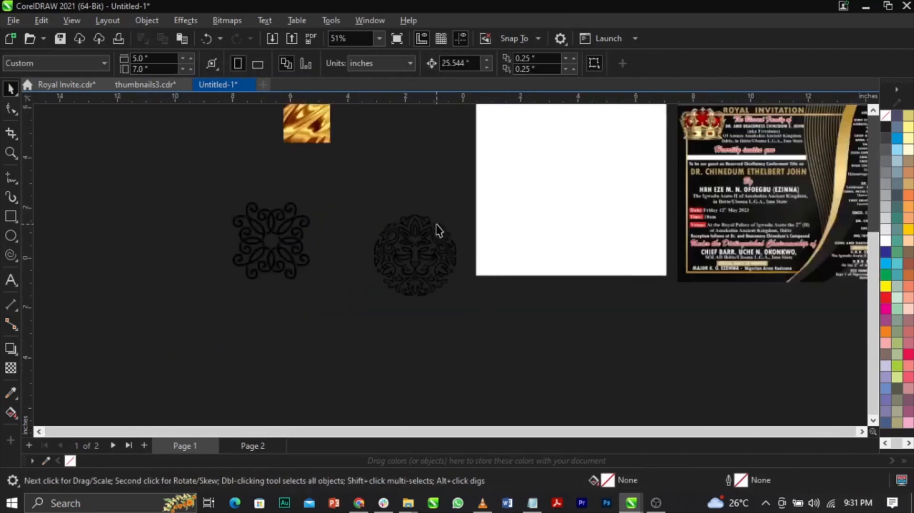
# Try moving the gold texture image aside, and undo the move.
pyautogui.moveTo(286, 112); pyautogui.dragTo(327, 166)
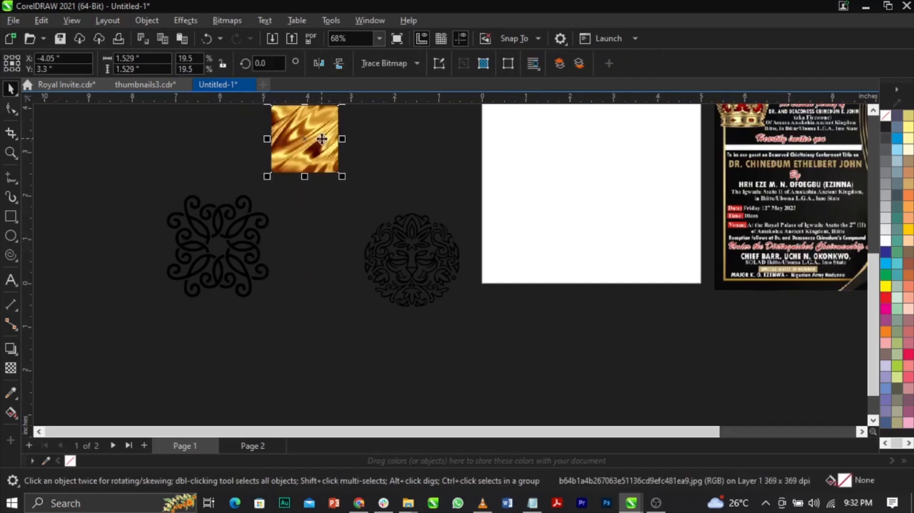
pyautogui.scroll(-2, 327, 166)
pyautogui.scroll(5, 308, 137)
pyautogui.moveTo(377, 195); pyautogui.dragTo(210, 203)
pyautogui.hotkey('ctrl', 'z')
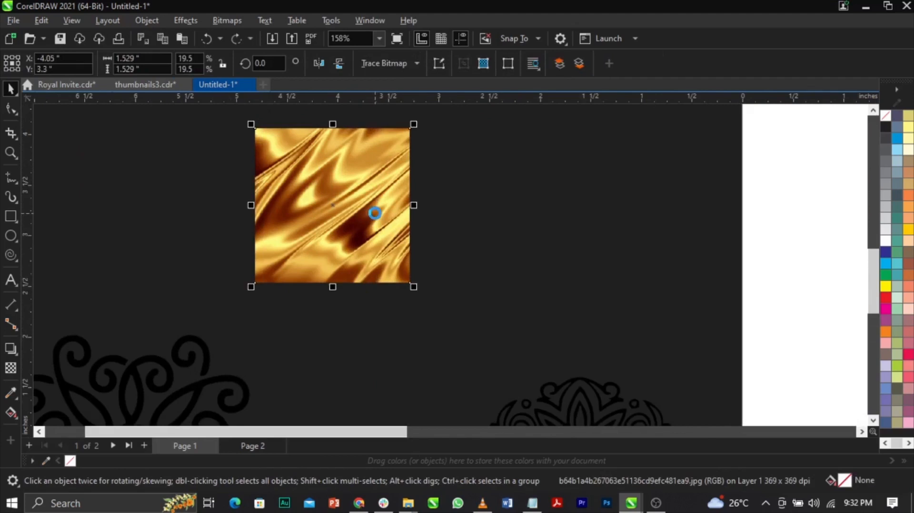
# Duplicate the gold texture image and place the copy next to the original, at about X -2.317, Y 3.306 inches.
pyautogui.hotkey('ctrl', 'v')
pyautogui.click(475, 241)
pyautogui.click(352, 207)
pyautogui.moveTo(351, 208); pyautogui.dragTo(526, 207)
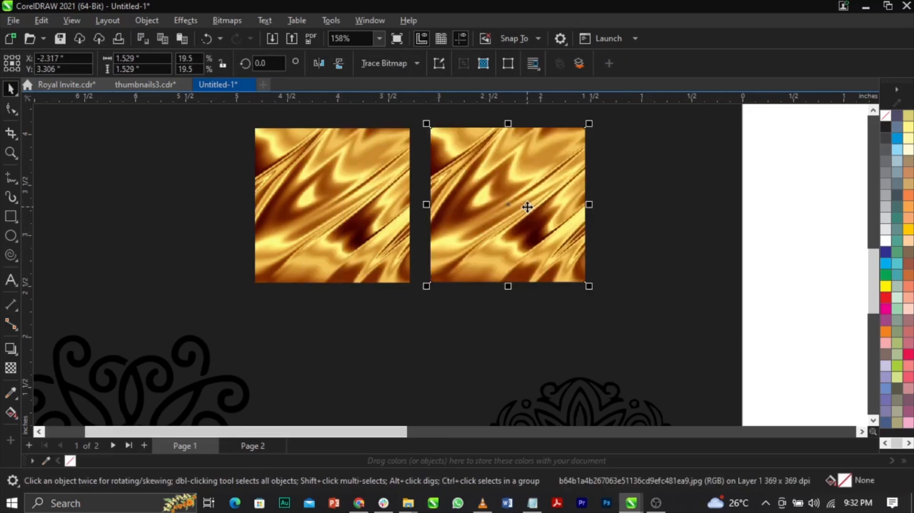
pyautogui.scroll(-2, 526, 208)
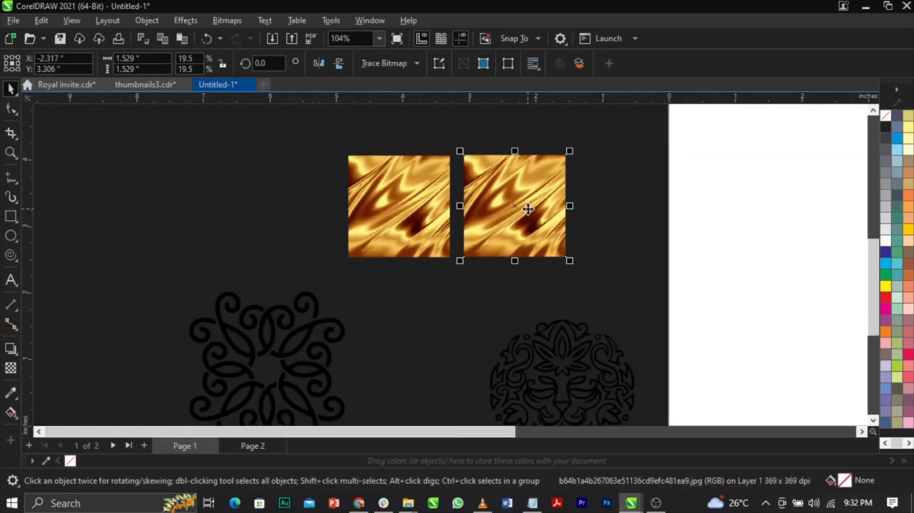
# Move the gold texture copy down between the two ornaments, to about X -3.462, Y 0.912 inches.
pyautogui.scroll(-2, 528, 208)
pyautogui.scroll(1, 530, 267)
pyautogui.moveTo(517, 158); pyautogui.dragTo(451, 297)
pyautogui.press('z')
pyautogui.moveTo(393, 213); pyautogui.dragTo(603, 352)
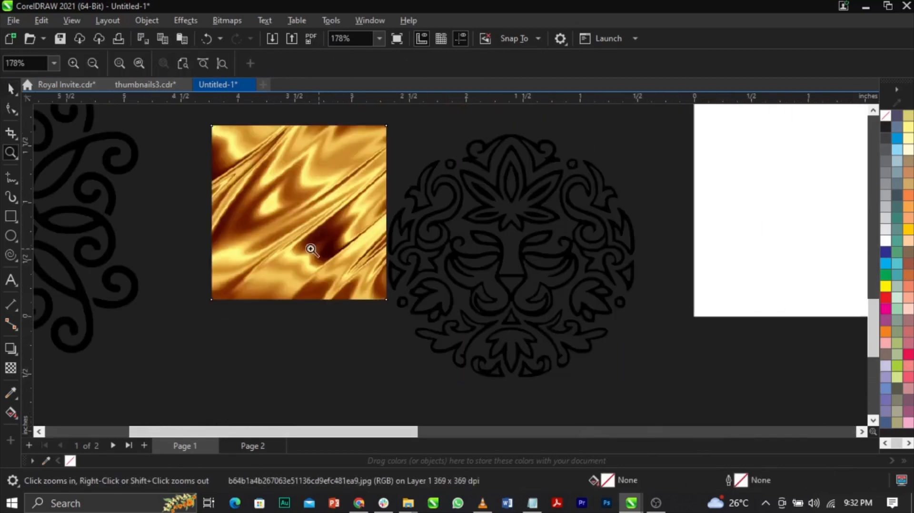
# PowerClip the gold texture copy inside the black lion ornament.
pyautogui.press('space')
pyautogui.rightClick(305, 231)
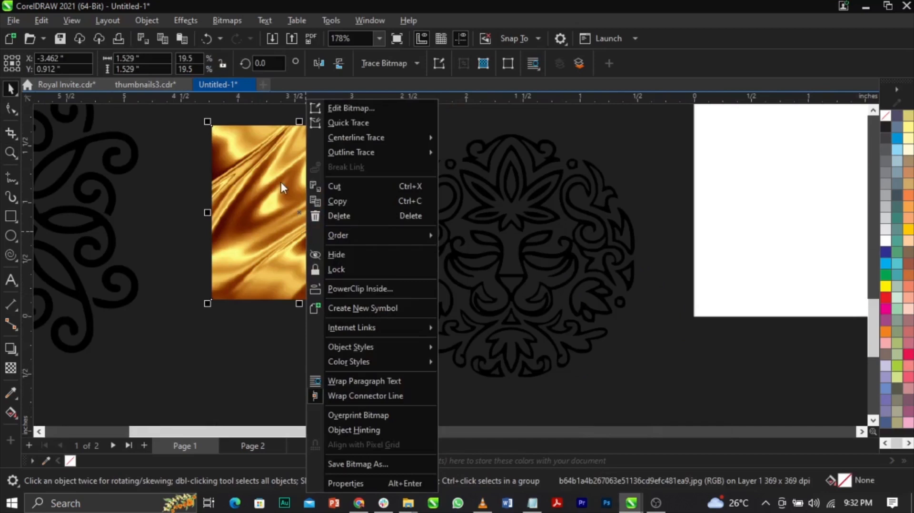
pyautogui.click(396, 287)
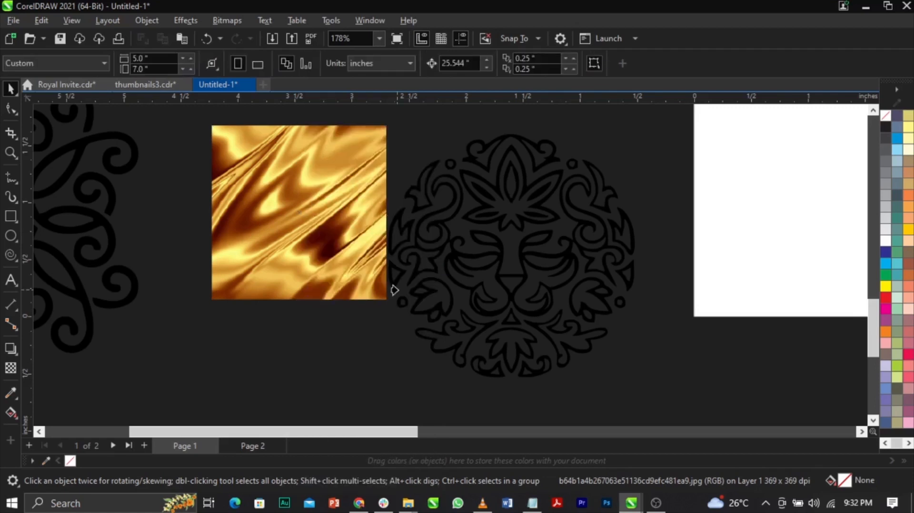
pyautogui.click(419, 295)
pyautogui.click(353, 265)
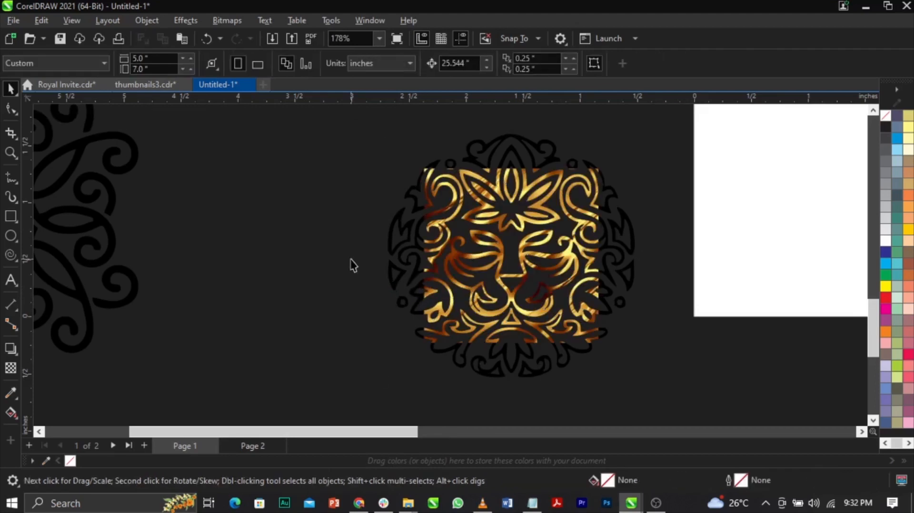
# Open the contents of the lion's PowerClip for editing.
pyautogui.scroll(3, 532, 257)
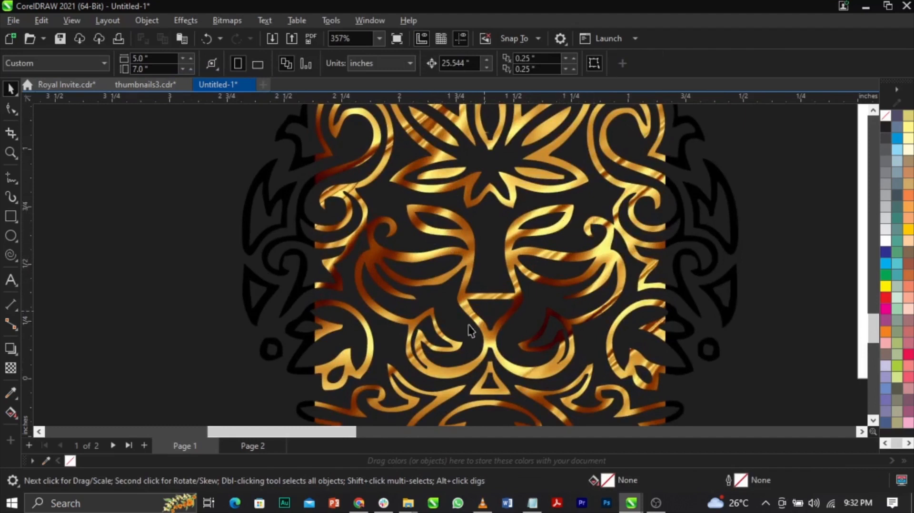
pyautogui.scroll(-3, 546, 285)
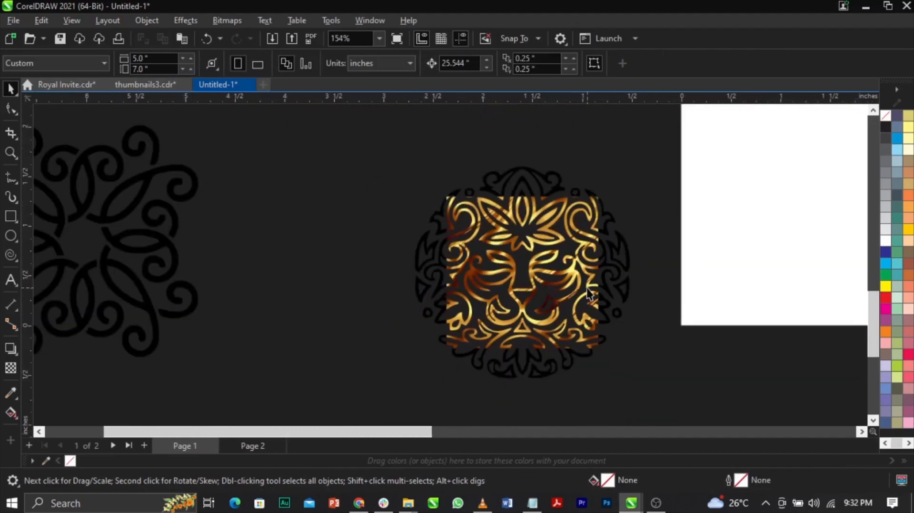
pyautogui.click(590, 288)
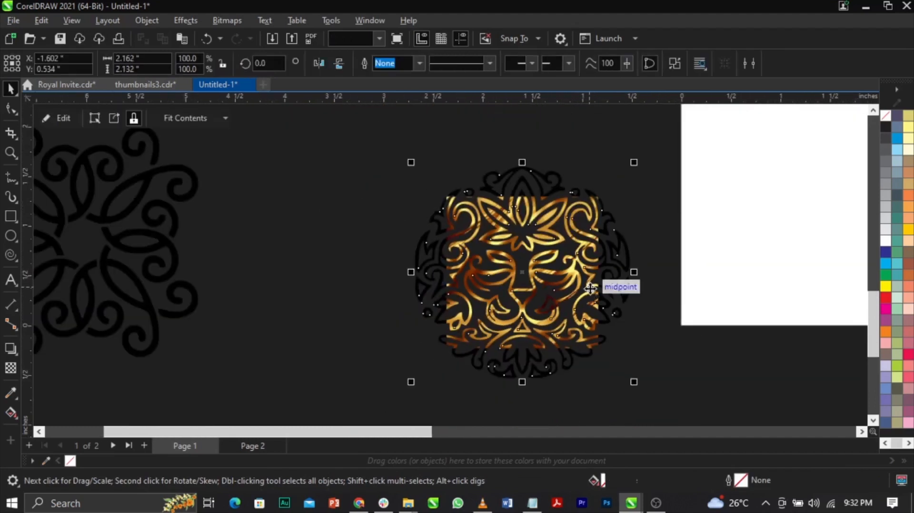
pyautogui.click(337, 258)
pyautogui.scroll(2, 590, 318)
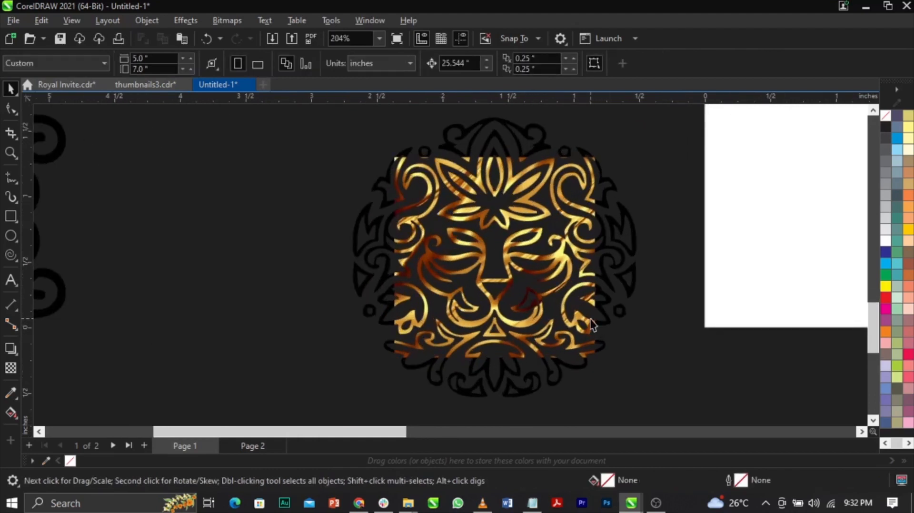
pyautogui.click(592, 300)
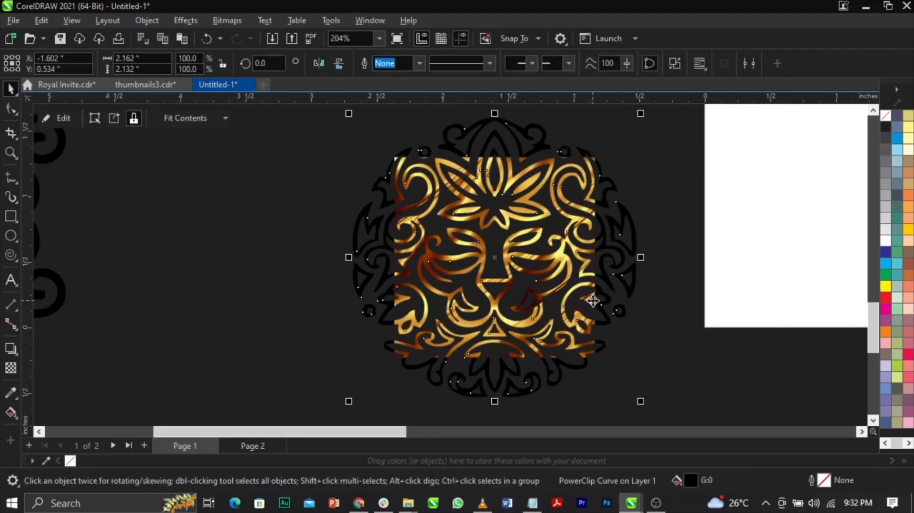
pyautogui.rightClick(592, 301)
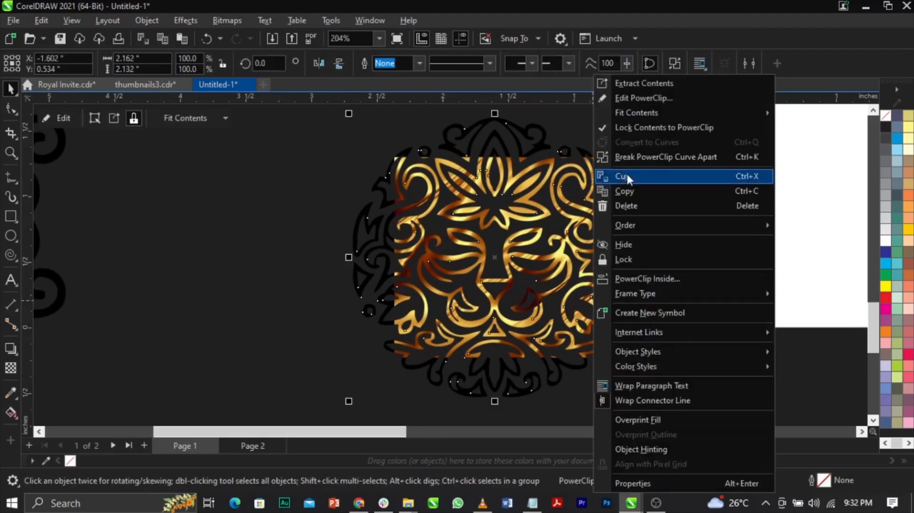
pyautogui.click(627, 101)
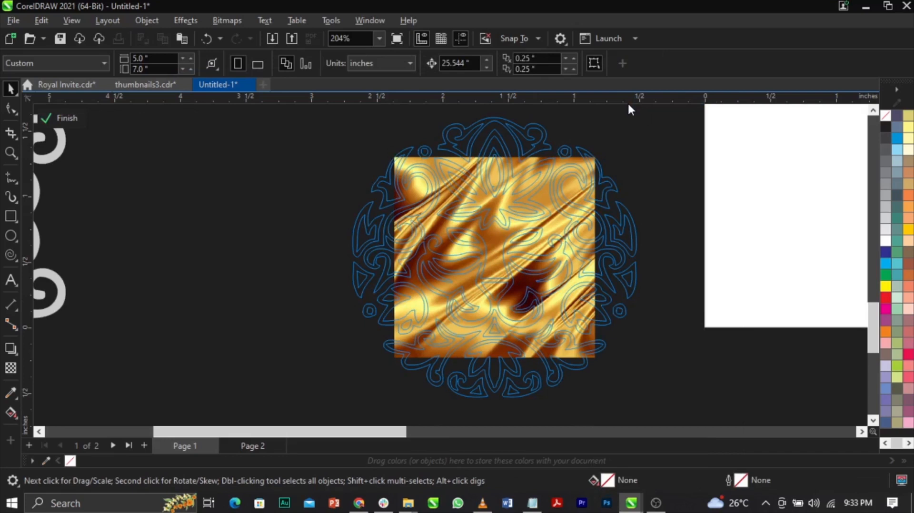
# Enlarge the gold texture to about 5.321 inches square, centre it at about X -1.675, Y -0.173, and finish editing the PowerClip.
pyautogui.click(405, 280)
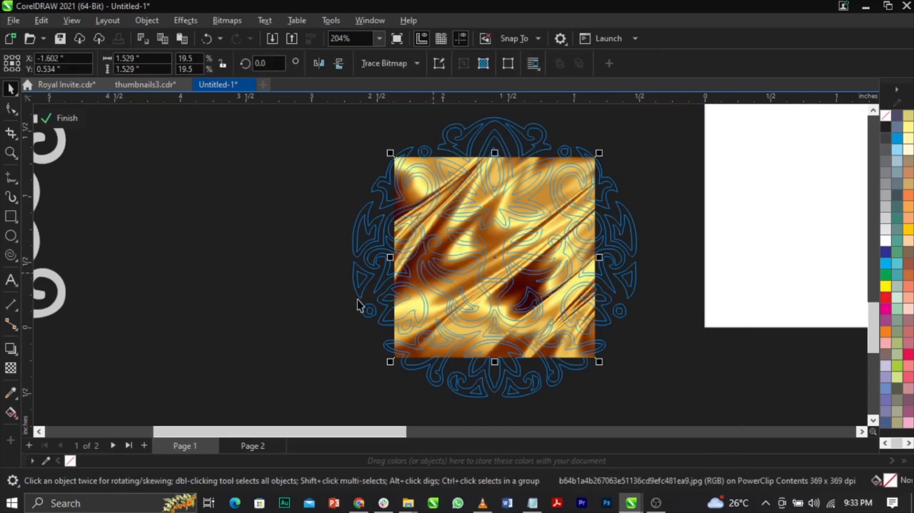
pyautogui.scroll(-2, 361, 305)
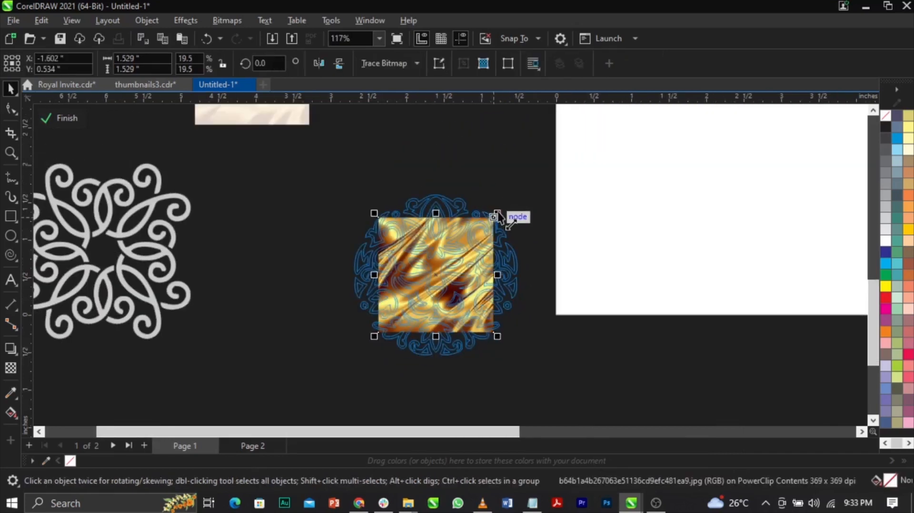
pyautogui.moveTo(497, 213); pyautogui.dragTo(566, 135)
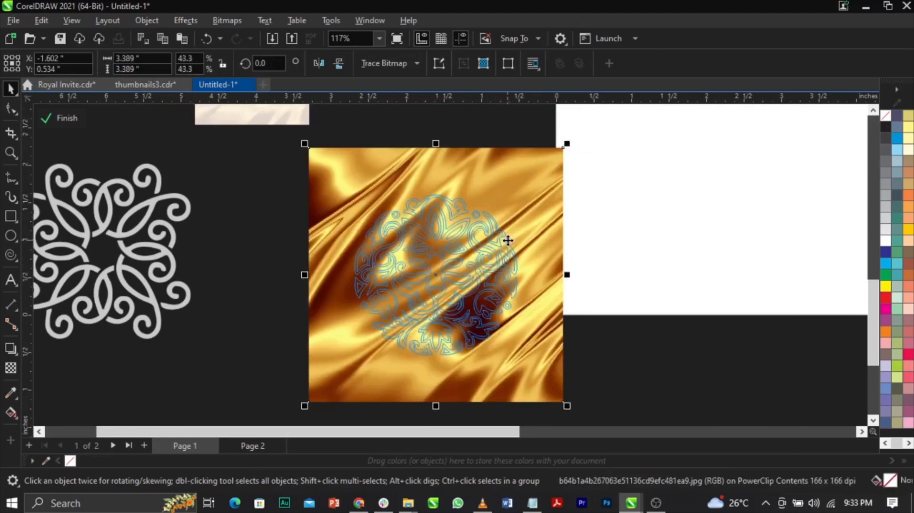
pyautogui.moveTo(508, 240); pyautogui.dragTo(502, 280)
pyautogui.moveTo(561, 184); pyautogui.dragTo(602, 133)
pyautogui.moveTo(527, 219); pyautogui.dragTo(541, 235)
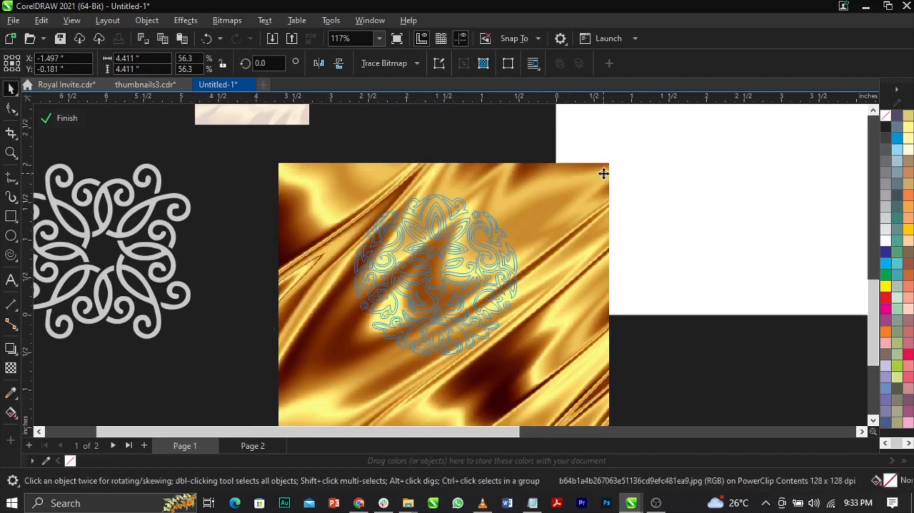
pyautogui.moveTo(613, 162); pyautogui.dragTo(646, 121)
pyautogui.moveTo(607, 198); pyautogui.dragTo(592, 210)
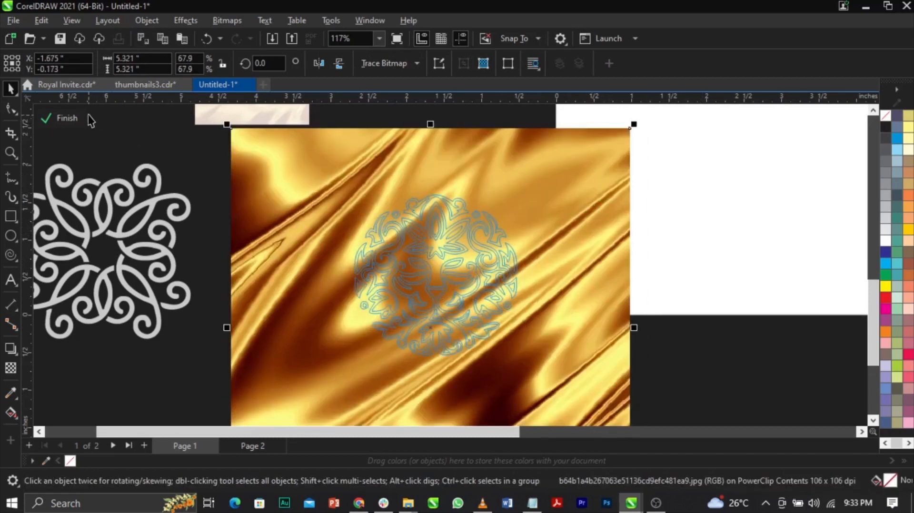
pyautogui.click(70, 118)
pyautogui.click(340, 230)
pyautogui.scroll(-1, 336, 250)
pyautogui.scroll(2, 415, 250)
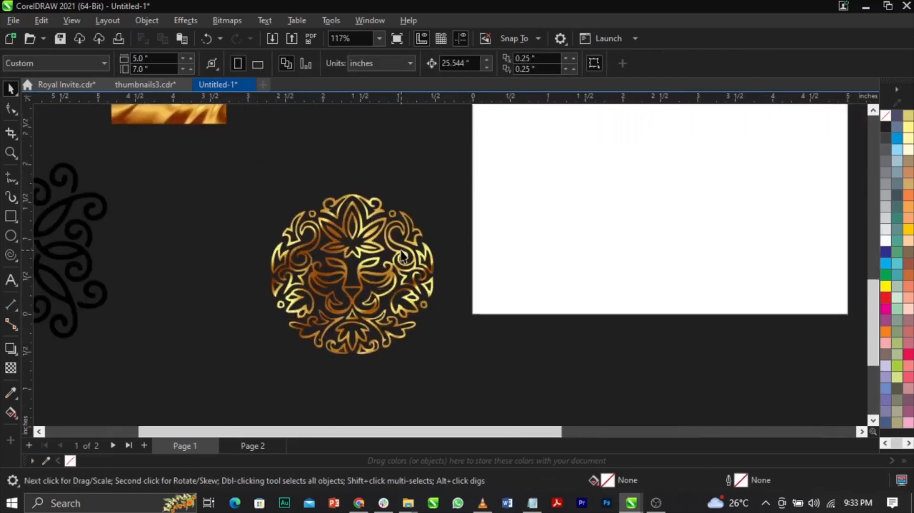
# Move the gold lion ornament onto the blank first page, off-centre toward the sample invitation.
pyautogui.scroll(-2, 402, 251)
pyautogui.moveTo(402, 252); pyautogui.dragTo(559, 152)
pyautogui.scroll(-1, 521, 212)
pyautogui.press('z')
pyautogui.moveTo(470, 275); pyautogui.dragTo(598, 132)
pyautogui.press('space')
# Review the sample royal invitation image beside the page and delete it.
pyautogui.click(599, 341)
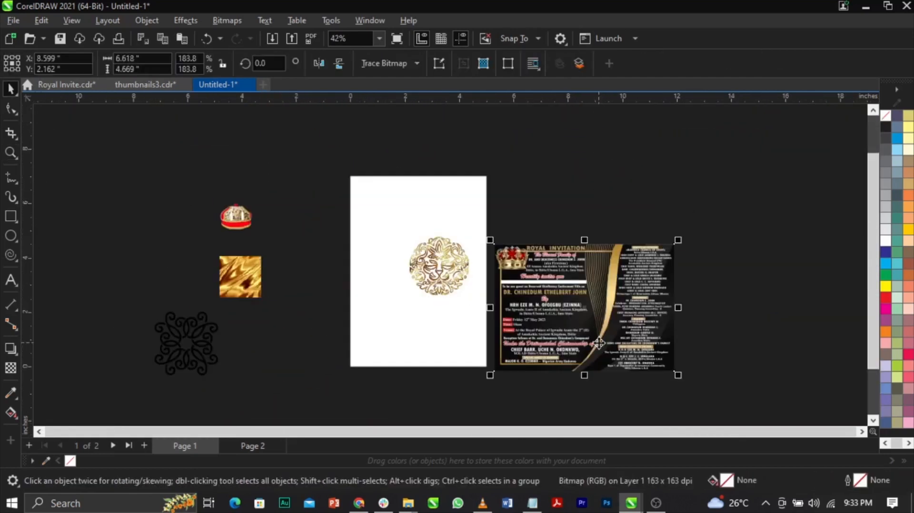
pyautogui.scroll(2, 600, 343)
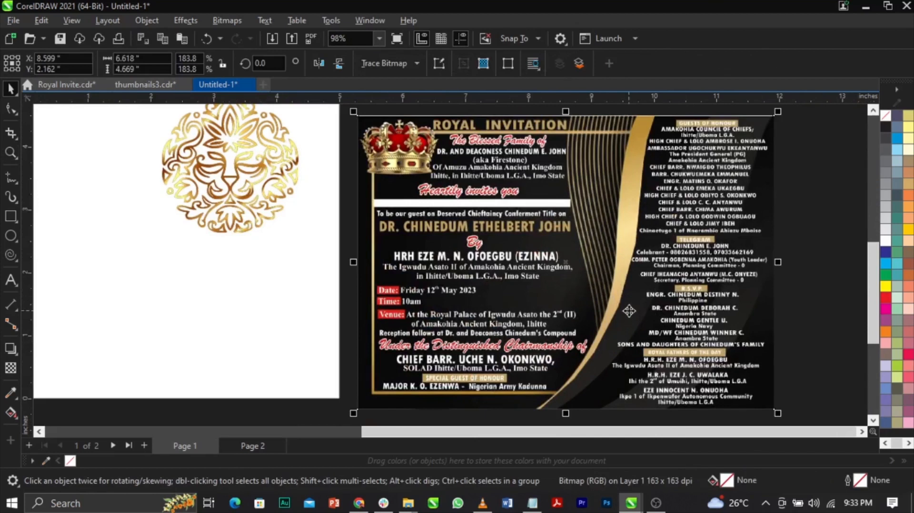
pyautogui.scroll(-2, 585, 286)
pyautogui.scroll(2, 490, 238)
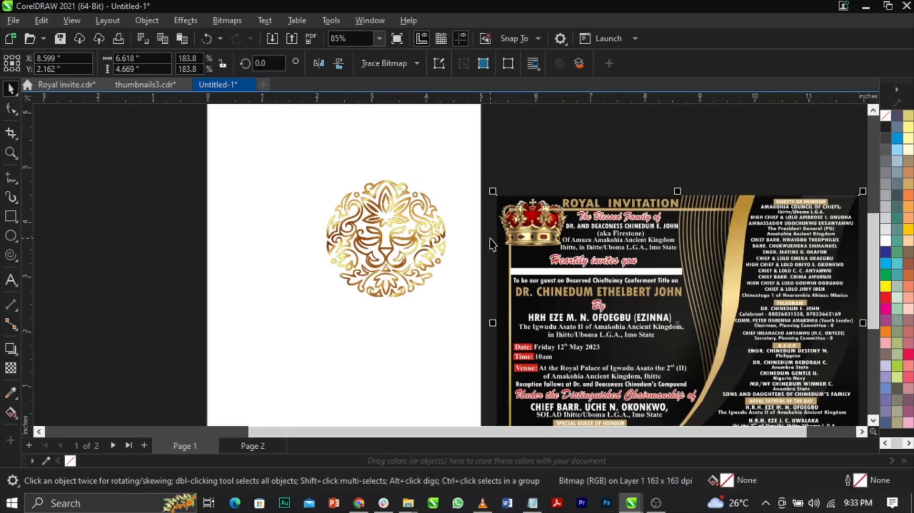
pyautogui.scroll(-2, 489, 238)
pyautogui.press('Delete')
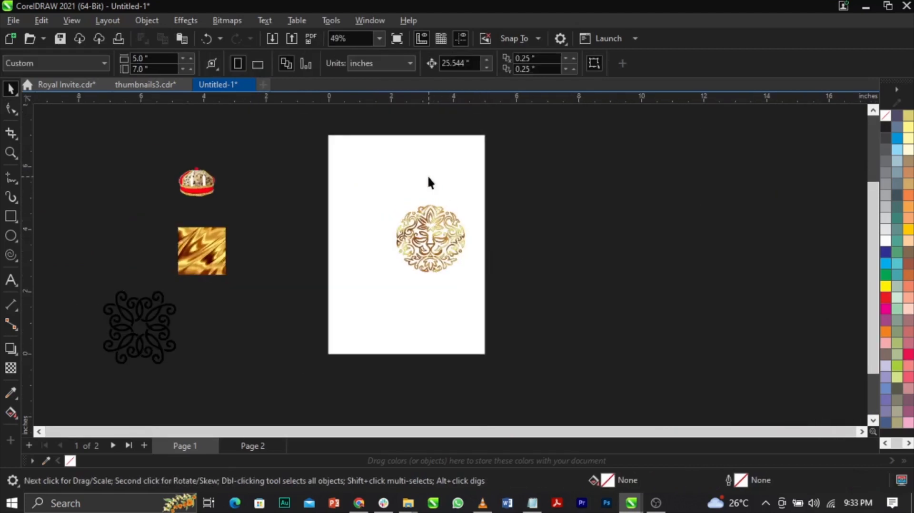
# Move the gold lion to about X 3.724, Y 5.315 inches and PowerClip it inside the page-sized rectangle.
pyautogui.scroll(2, 430, 292)
pyautogui.moveTo(466, 287); pyautogui.dragTo(483, 199)
pyautogui.scroll(-2, 483, 199)
pyautogui.scroll(2, 490, 214)
pyautogui.rightClick(492, 225)
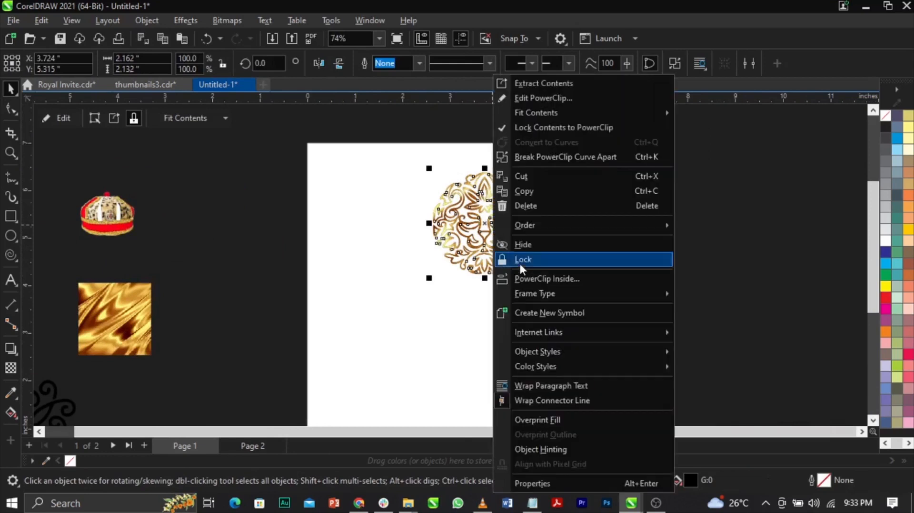
pyautogui.click(526, 276)
pyautogui.click(377, 220)
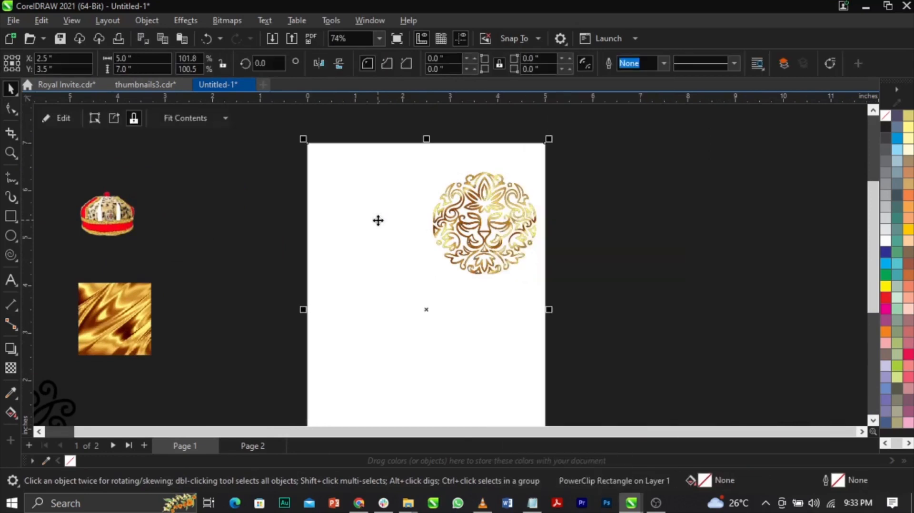
# Edit the page rectangle's PowerClip so the lion is cropped by the page's upper-right corner, and finish editing.
pyautogui.rightClick(378, 221)
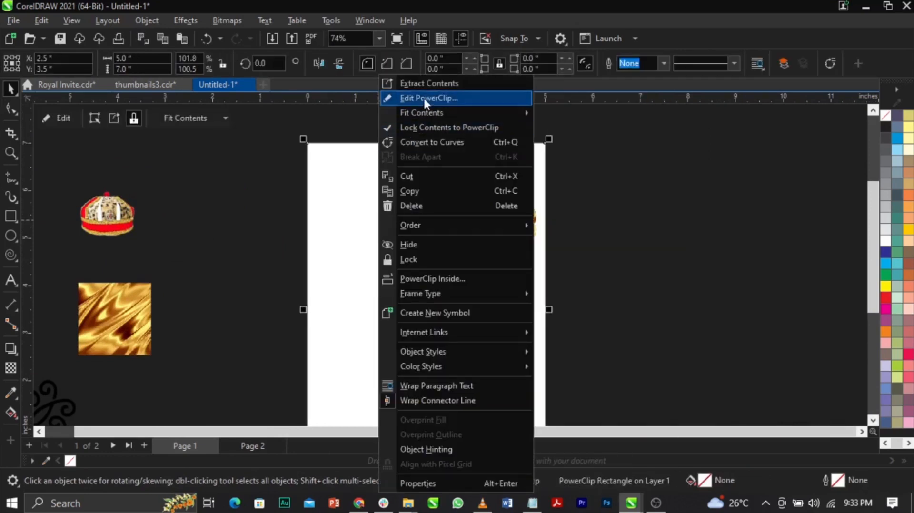
pyautogui.click(424, 97)
pyautogui.moveTo(528, 233); pyautogui.dragTo(568, 184)
pyautogui.scroll(2, 568, 183)
pyautogui.moveTo(580, 284); pyautogui.dragTo(594, 306)
pyautogui.scroll(-3, 594, 306)
pyautogui.scroll(5, 548, 243)
pyautogui.moveTo(548, 243); pyautogui.dragTo(539, 240)
pyautogui.scroll(-1, 538, 229)
pyautogui.click(671, 248)
pyautogui.click(674, 252)
pyautogui.scroll(-4, 556, 241)
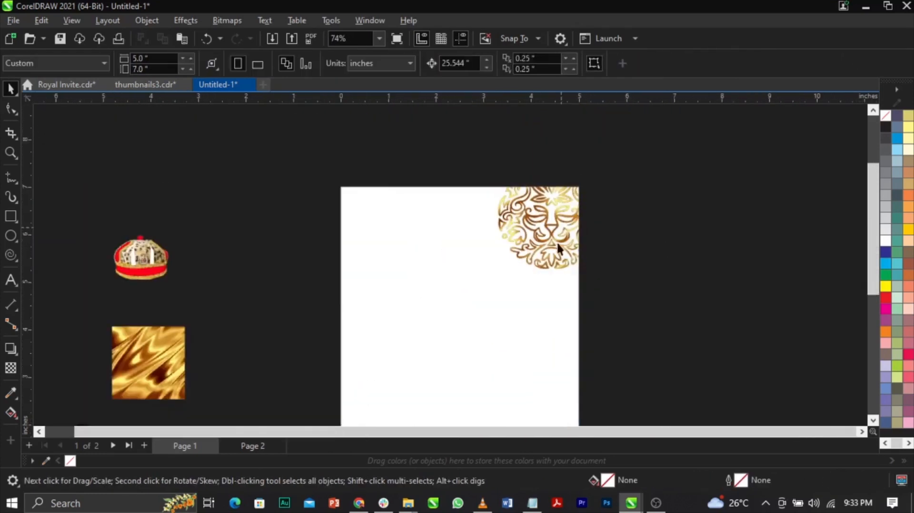
pyautogui.scroll(1, 516, 286)
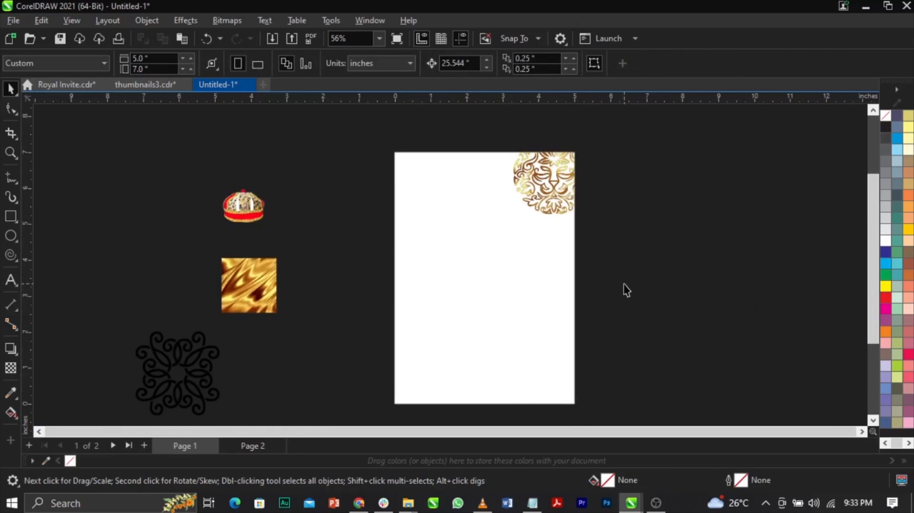
pyautogui.hotkey('shift', 'F4')
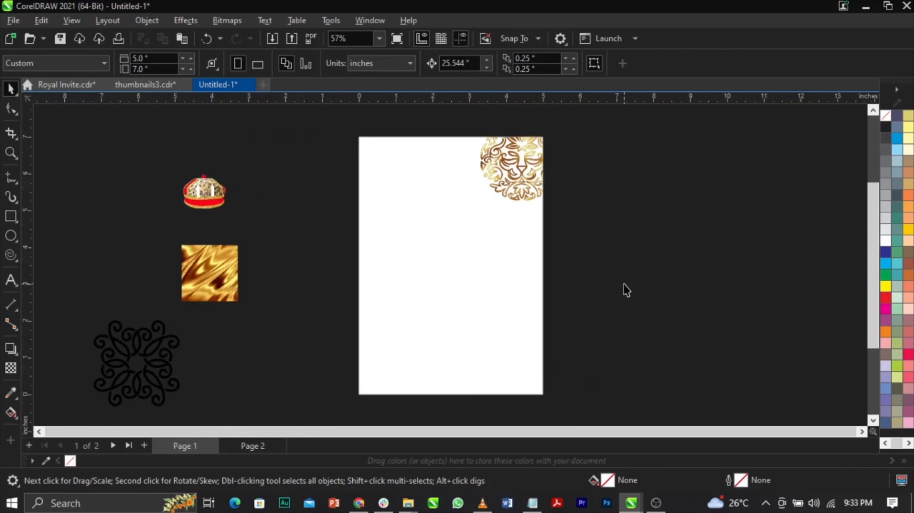
# Duplicate the page rectangle scaled about its centre to about 4.379 × 6.13 inches and give the copy a 90% black outline.
pyautogui.click(501, 236)
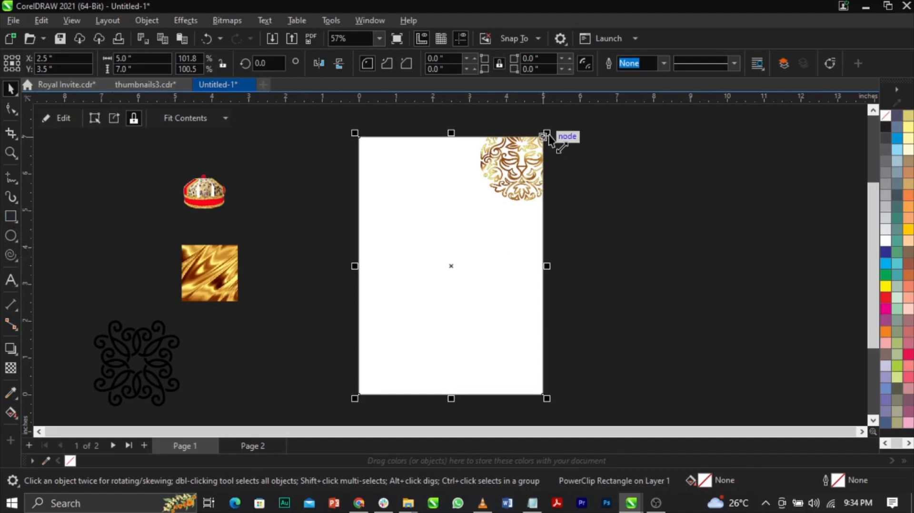
pyautogui.moveTo(548, 133); pyautogui.dragTo(552, 151)
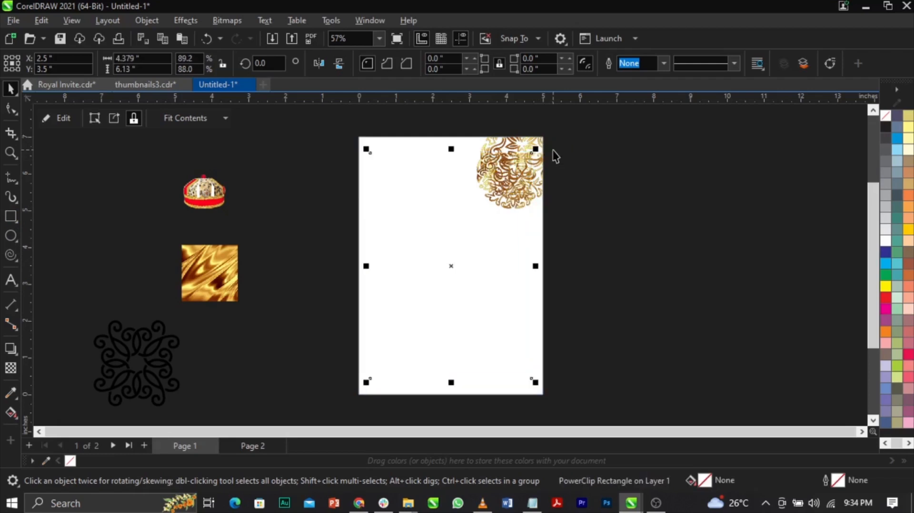
pyautogui.scroll(2, 548, 171)
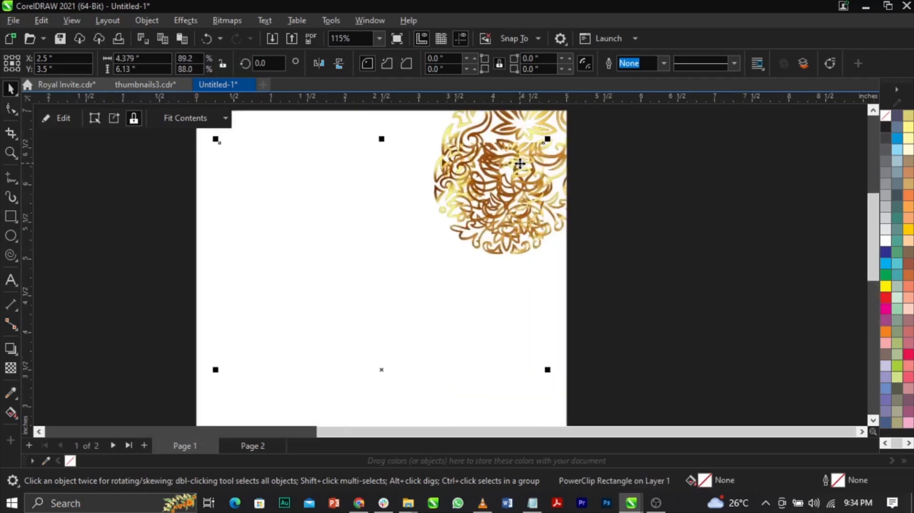
pyautogui.rightClick(883, 140)
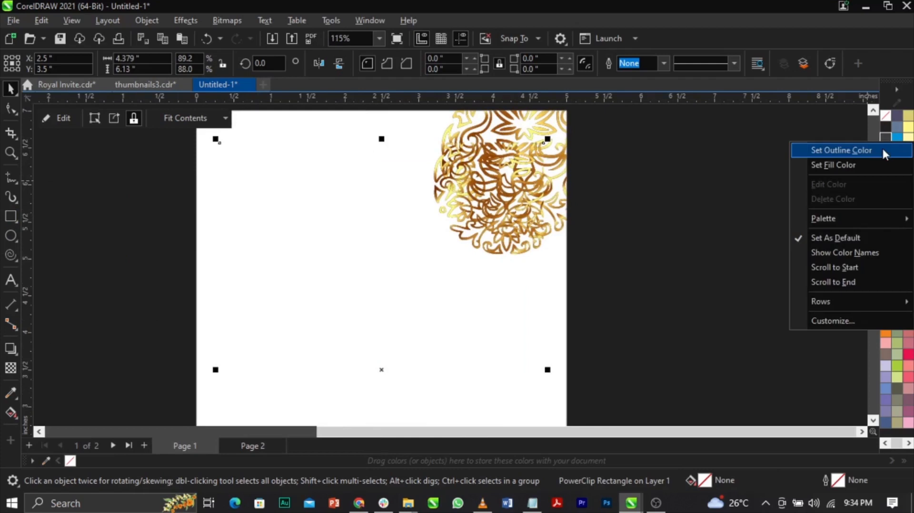
pyautogui.click(881, 147)
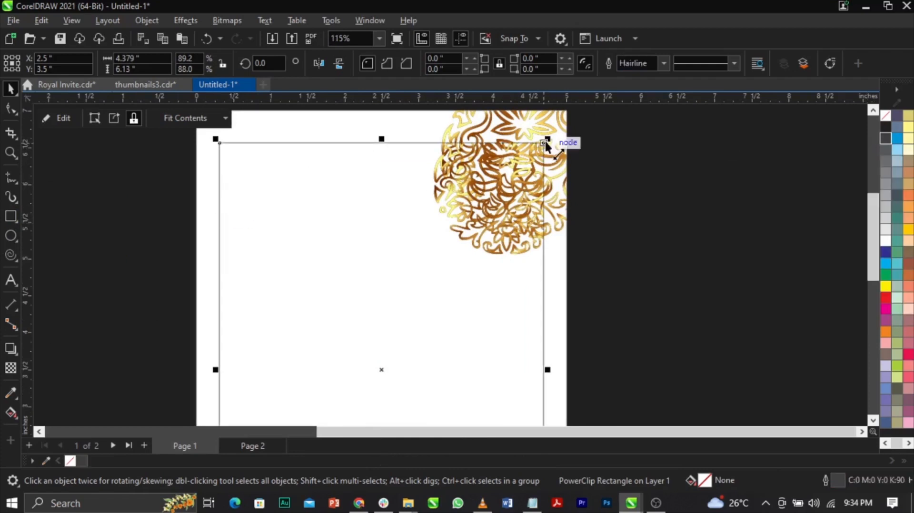
# Try a further centred duplicate of the border rectangle at about 4.205 × 5.887 inches and undo it.
pyautogui.scroll(2, 545, 138)
pyautogui.moveTo(547, 141); pyautogui.dragTo(546, 157)
pyautogui.scroll(-3, 546, 155)
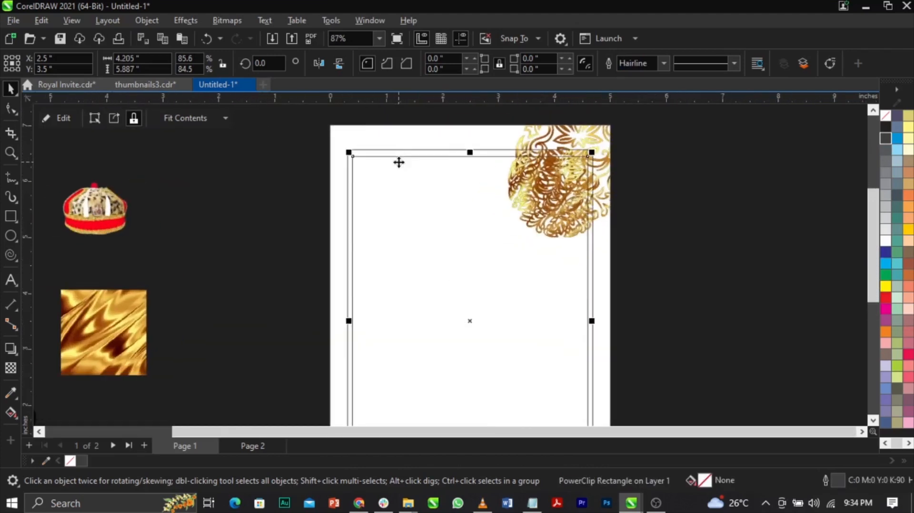
pyautogui.hotkey('ctrl', 'z')
# Remove the PowerClip frame from the smaller border rectangle so it becomes a plain rectangle.
pyautogui.click(404, 161)
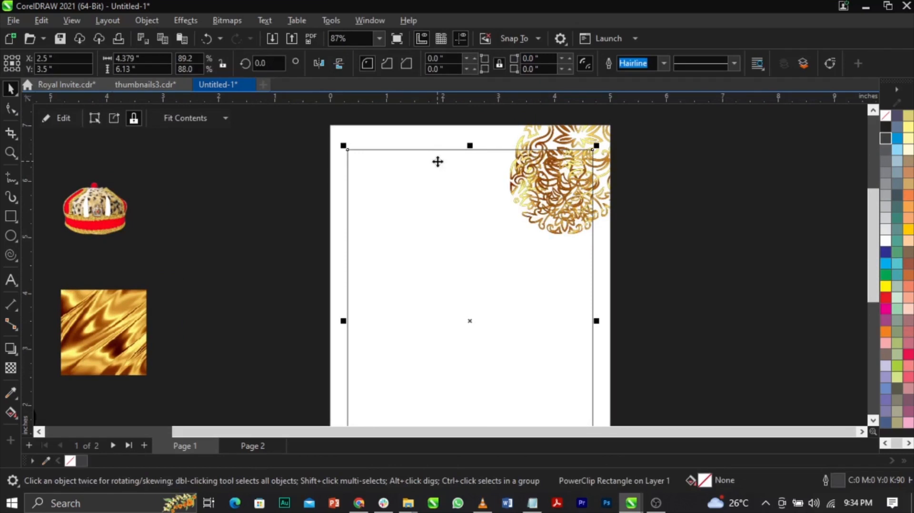
pyautogui.rightClick(437, 161)
pyautogui.moveTo(462, 295)
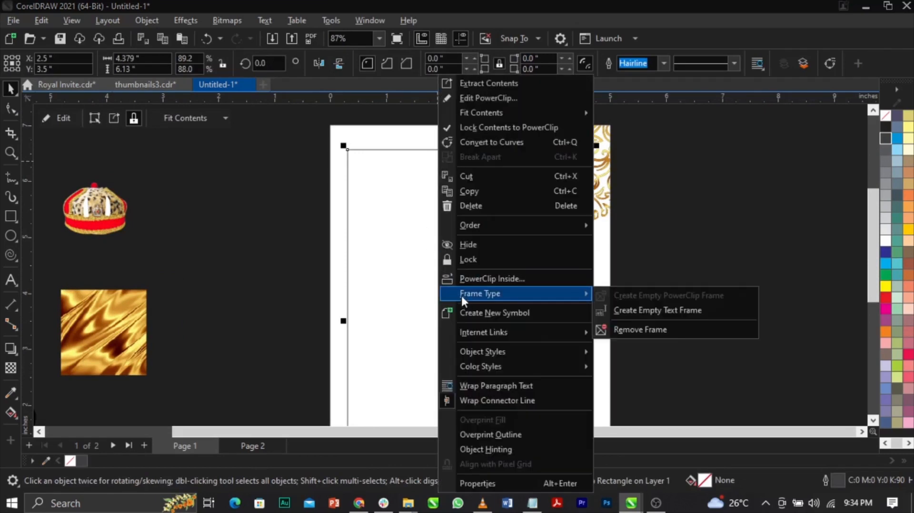
pyautogui.click(640, 329)
pyautogui.rightClick(387, 226)
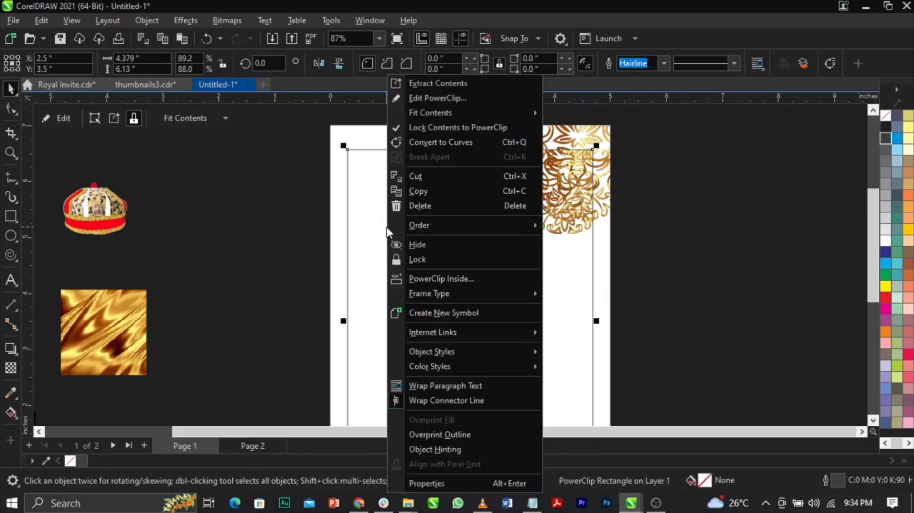
pyautogui.moveTo(431, 293)
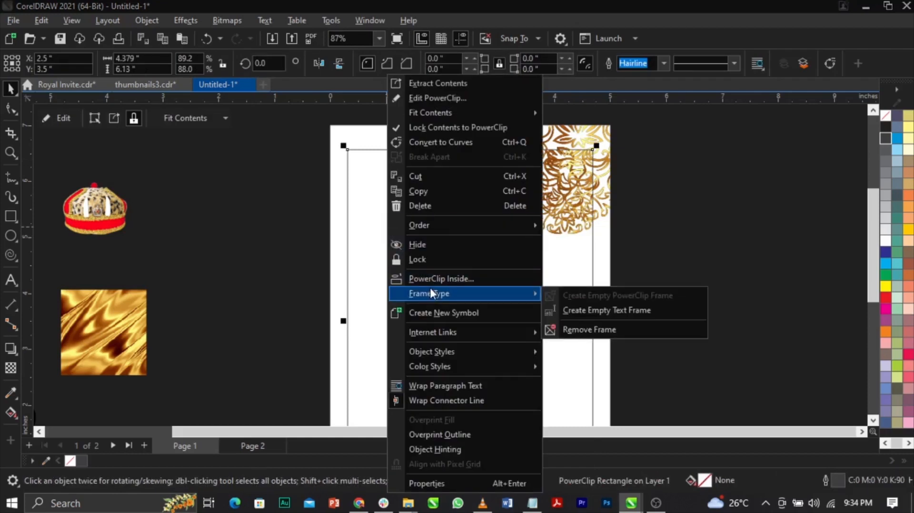
pyautogui.click(579, 331)
pyautogui.click(526, 284)
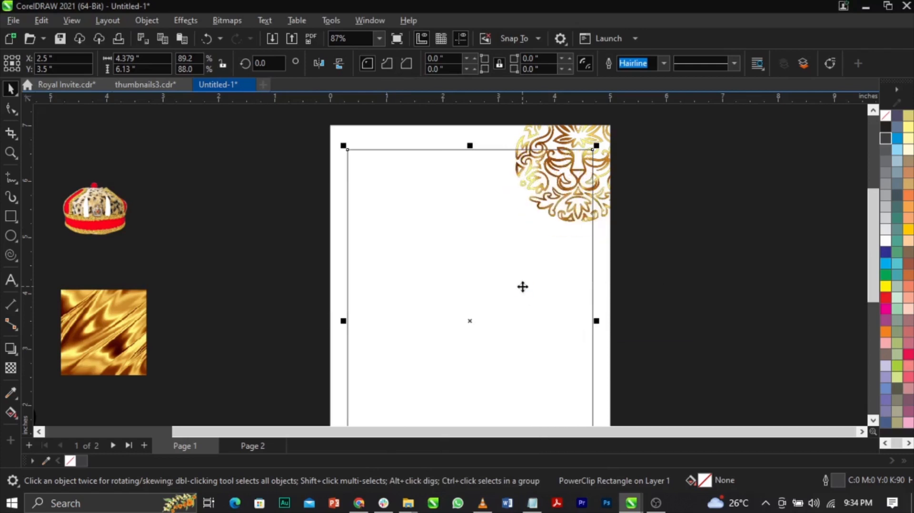
# Add a one-step outside contour to the border rectangle with an offset of about 0.059 inch.
pyautogui.click(17, 355)
pyautogui.click(17, 356)
pyautogui.click(16, 356)
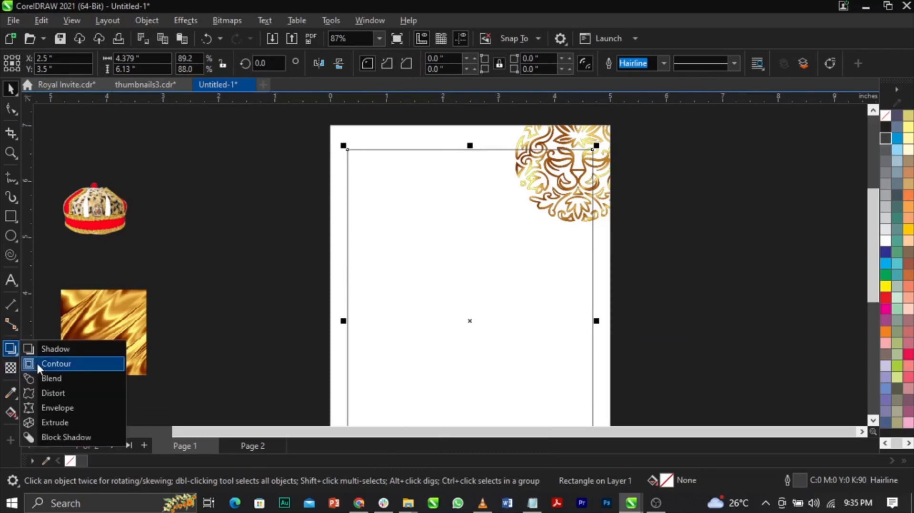
pyautogui.click(37, 363)
pyautogui.scroll(2, 505, 163)
pyautogui.moveTo(482, 134); pyautogui.dragTo(481, 127)
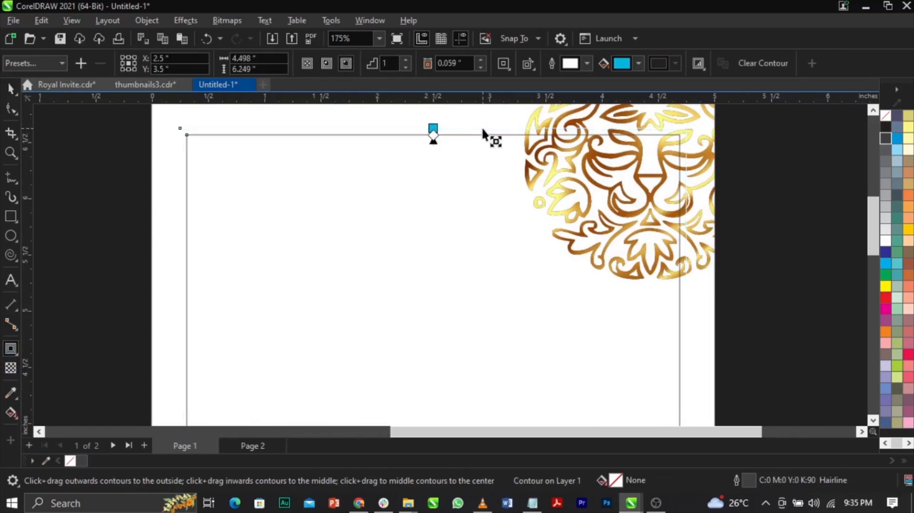
pyautogui.press('space')
# Change the contoured border rectangle's outline colour to 70% black.
pyautogui.scroll(5, 695, 153)
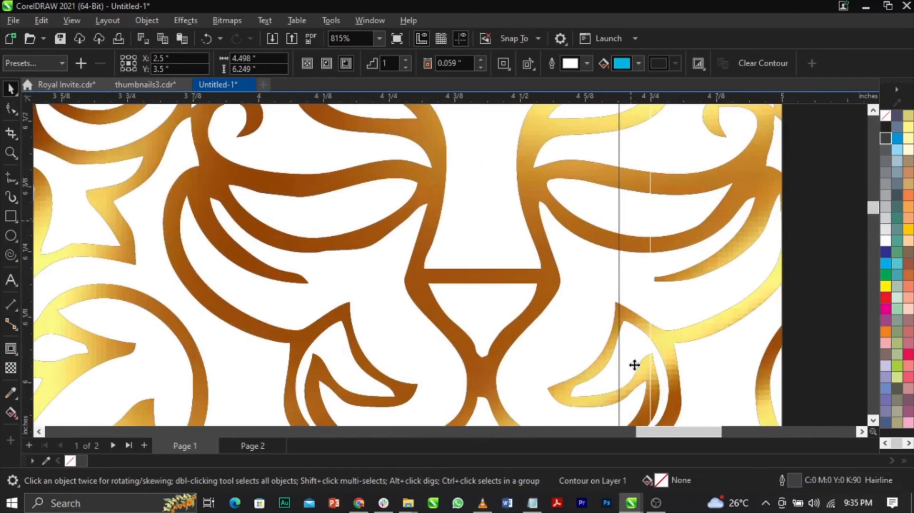
pyautogui.scroll(-5, 654, 193)
pyautogui.rightClick(881, 161)
pyautogui.click(877, 171)
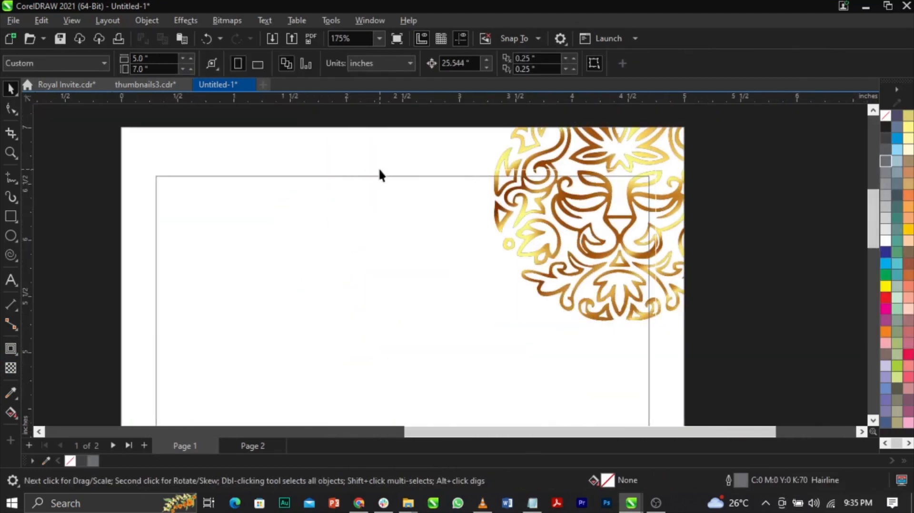
# Break the contour apart and give the separated outer rectangle a 70% black outline.
pyautogui.click(380, 169)
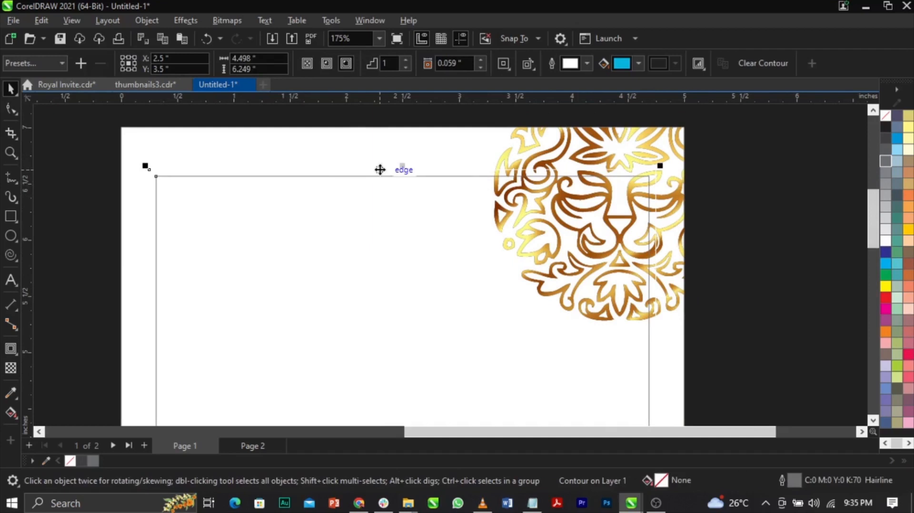
pyautogui.rightClick(379, 169)
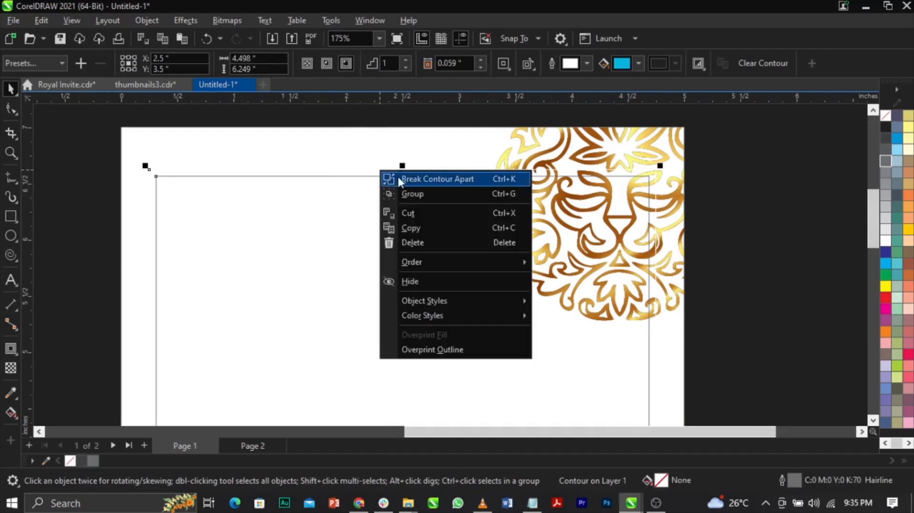
pyautogui.click(428, 179)
pyautogui.click(822, 253)
pyautogui.click(650, 207)
pyautogui.rightClick(888, 162)
pyautogui.click(866, 171)
pyautogui.click(806, 179)
# Trim the outer border rectangle with the inner one to form a thin border frame.
pyautogui.scroll(1, 320, 172)
pyautogui.scroll(-1, 471, 188)
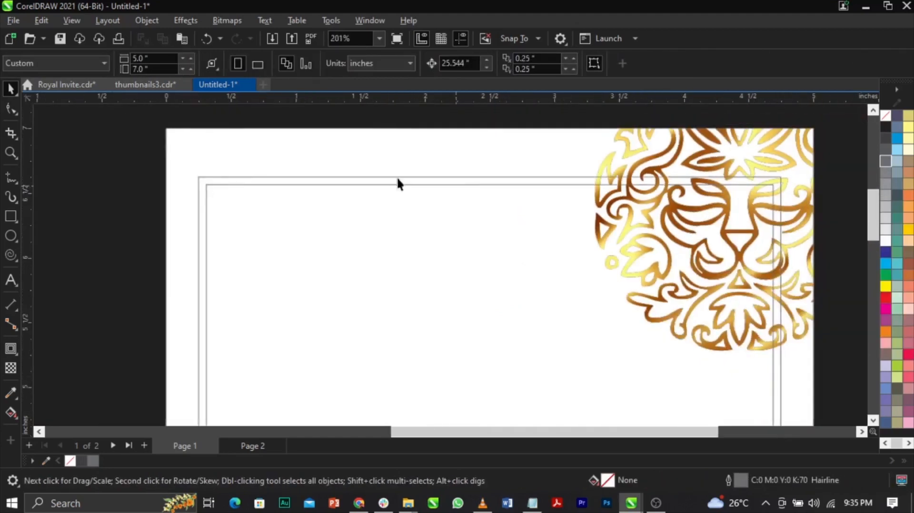
pyautogui.scroll(2, 191, 177)
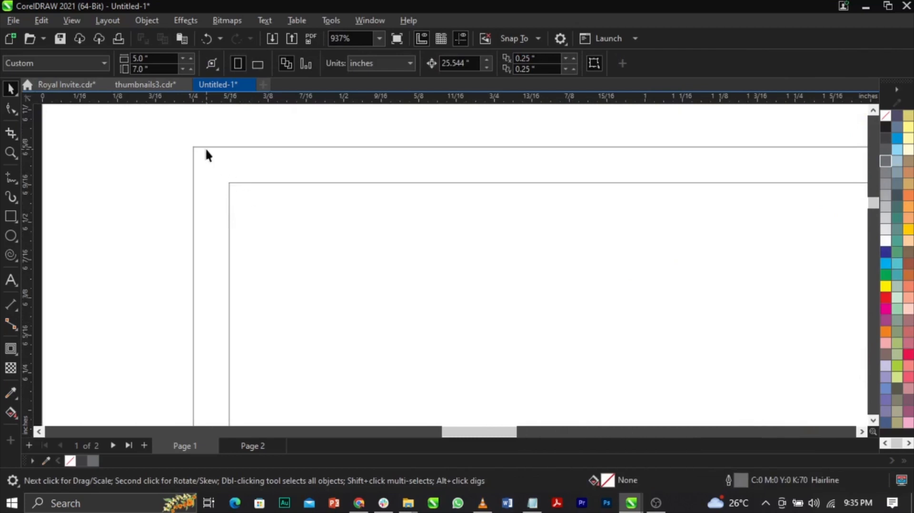
pyautogui.scroll(-2, 206, 152)
pyautogui.scroll(-5, 308, 179)
pyautogui.scroll(3, 460, 179)
pyautogui.click(455, 189)
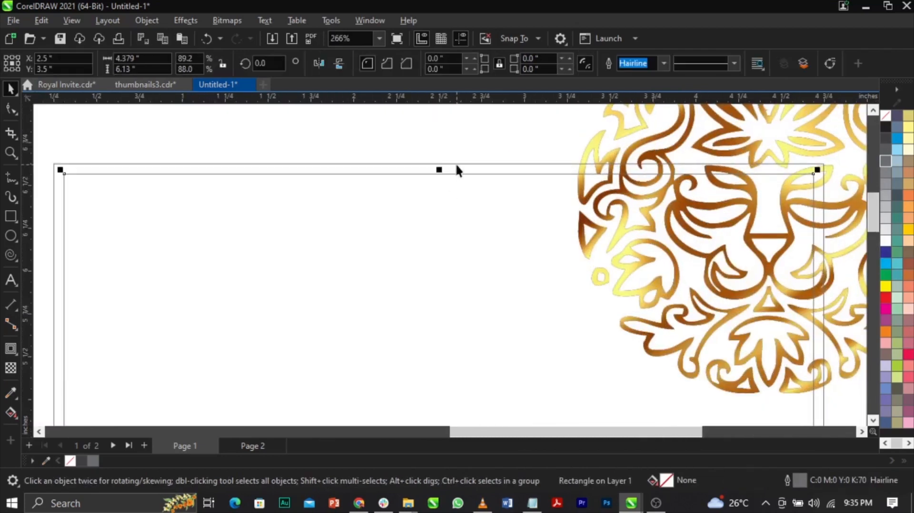
pyautogui.keyDown('shift'); pyautogui.click(457, 169); pyautogui.keyUp('shift')
pyautogui.moveTo(414, 188); pyautogui.dragTo(422, 211)
pyautogui.hotkey('ctrl', 'z')
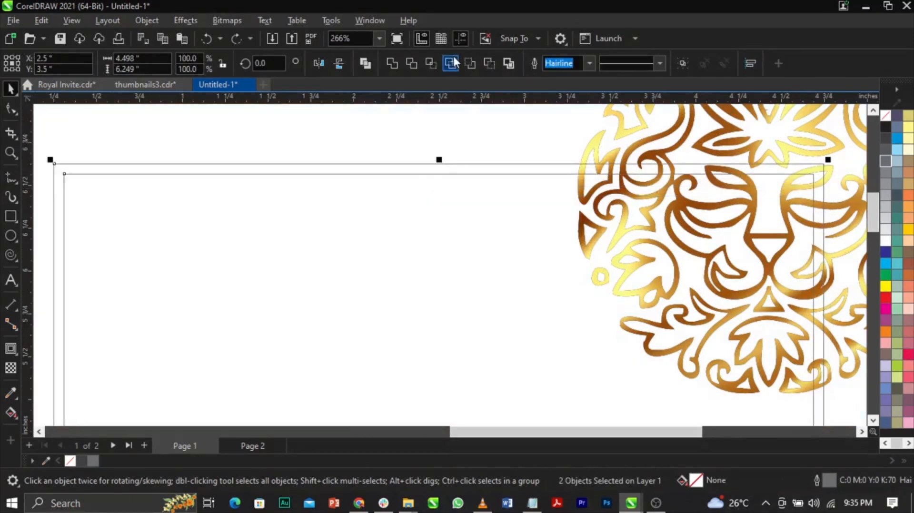
pyautogui.click(411, 63)
pyautogui.scroll(-2, 418, 144)
pyautogui.scroll(-2, 418, 144)
# Move the leftover inner rectangle off the page and fill the page-sized background rectangle with white.
pyautogui.click(361, 240)
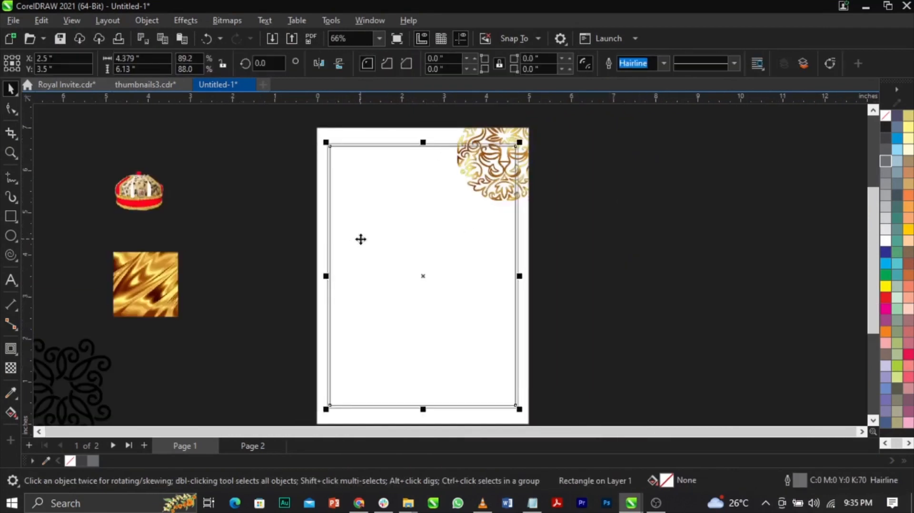
pyautogui.click(376, 144)
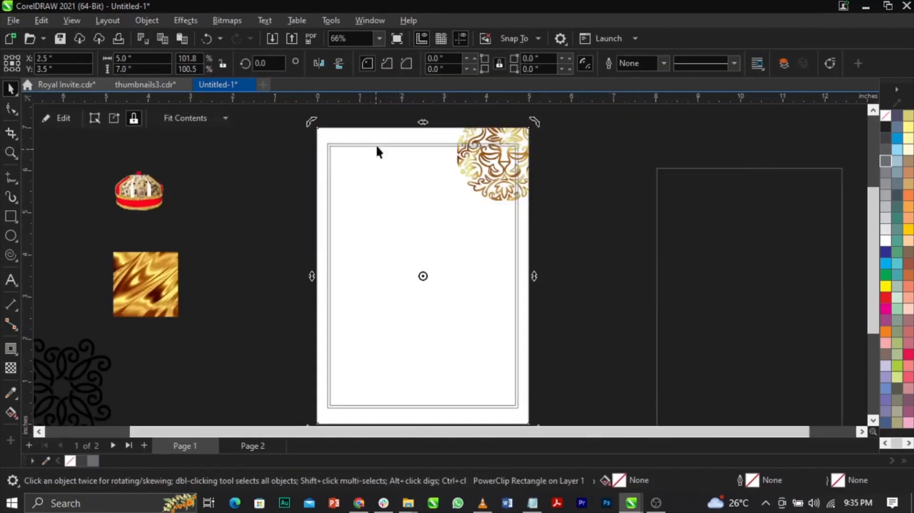
pyautogui.click(376, 145)
pyautogui.moveTo(387, 145); pyautogui.dragTo(400, 168)
pyautogui.moveTo(355, 150); pyautogui.dragTo(268, 158)
pyautogui.hotkey('ctrl', 'z')
pyautogui.hotkey('ctrl', 'z')
pyautogui.click(527, 215)
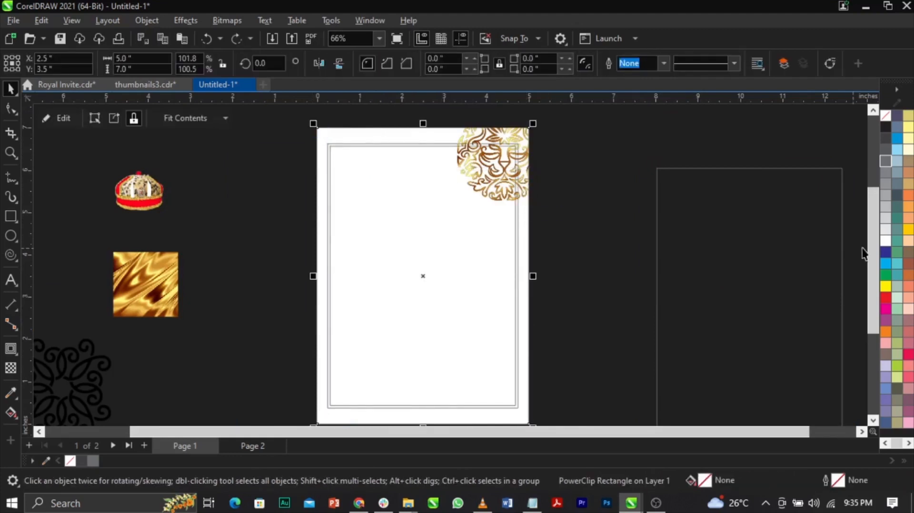
pyautogui.click(593, 247)
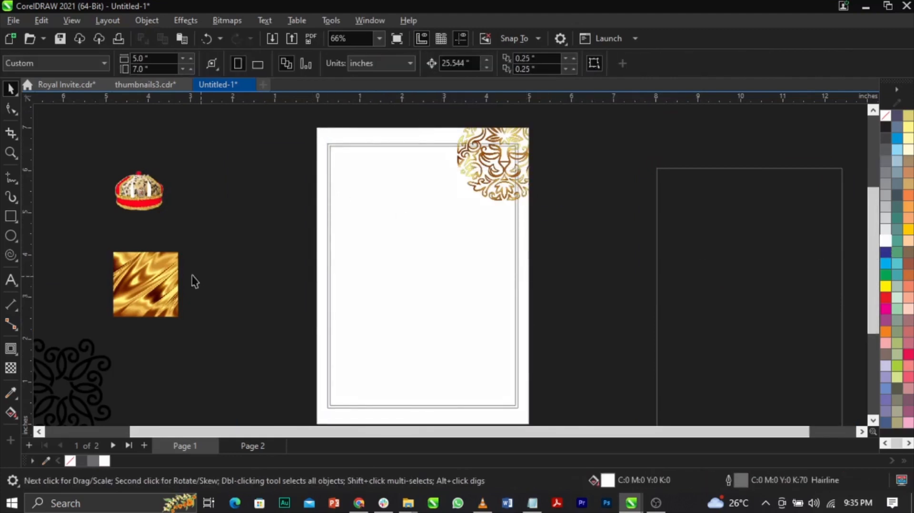
# Try enlarging the gold texture to about 7.4 inches square beside the page, and undo it.
pyautogui.click(174, 260)
pyautogui.moveTo(179, 253); pyautogui.dragTo(306, 123)
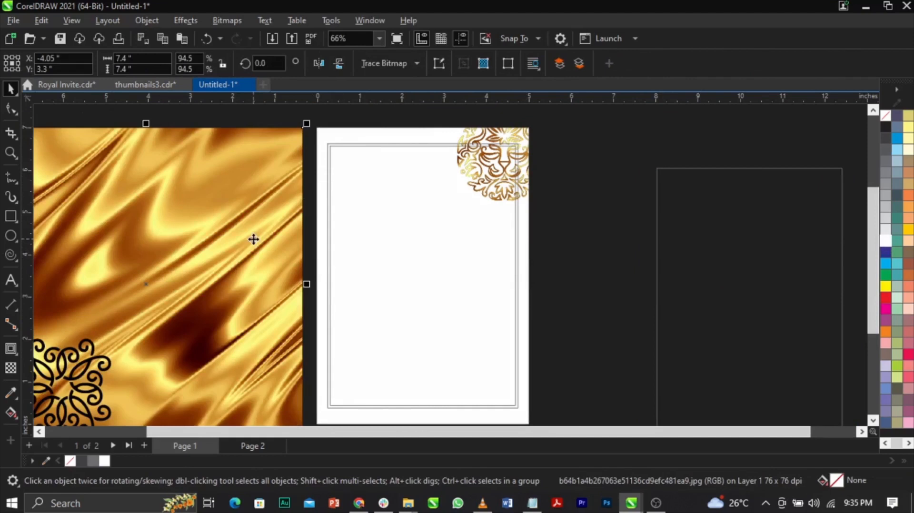
pyautogui.scroll(-2, 348, 195)
pyautogui.hotkey('ctrl', 'z')
# PowerClip the small gold texture inside the thin border frame on the page.
pyautogui.moveTo(242, 253); pyautogui.dragTo(170, 230)
pyautogui.rightClick(170, 230)
pyautogui.scroll(2, 396, 206)
pyautogui.click(116, 269)
pyautogui.rightClick(132, 267)
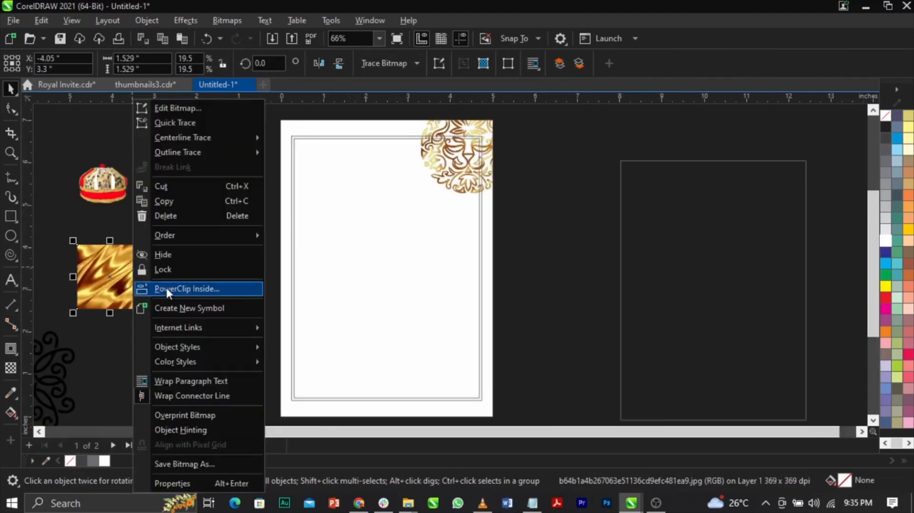
pyautogui.click(167, 289)
pyautogui.click(290, 254)
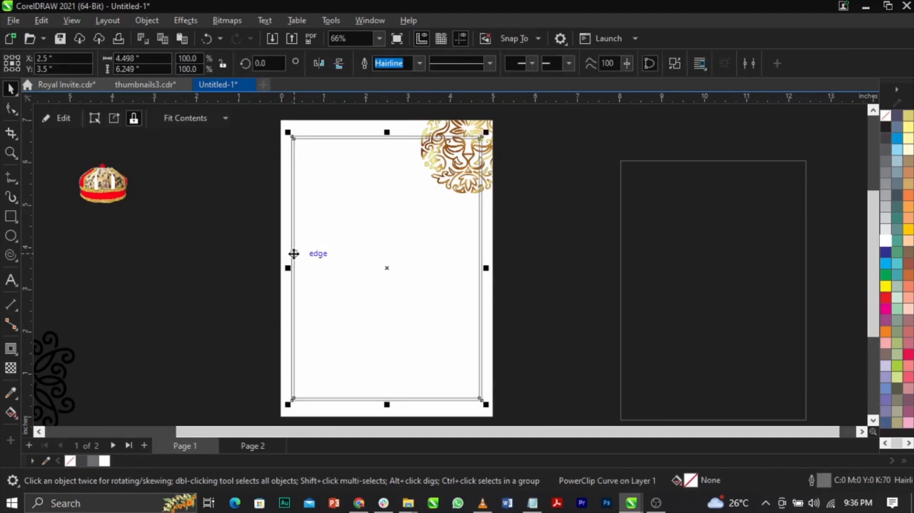
# Edit the border frame's PowerClip contents and enlarge the gold texture from its centre until it covers the whole frame.
pyautogui.rightClick(294, 253)
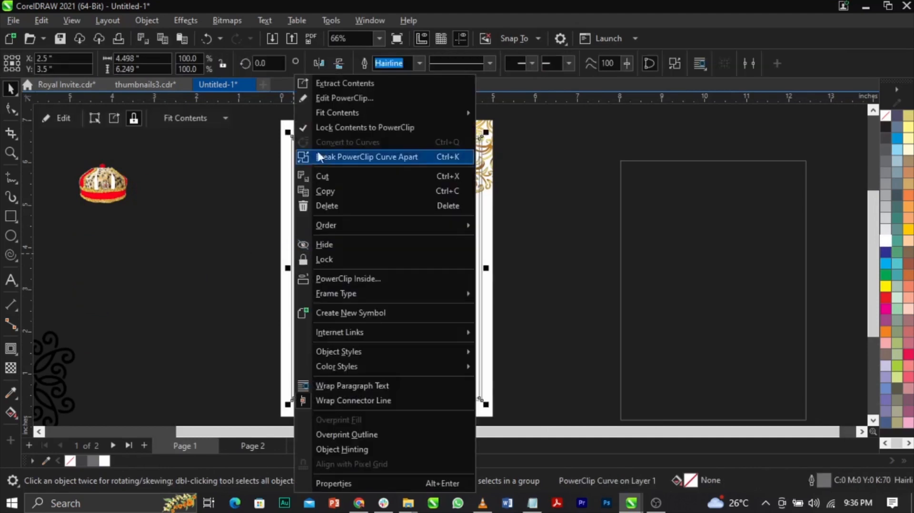
pyautogui.click(341, 98)
pyautogui.click(409, 252)
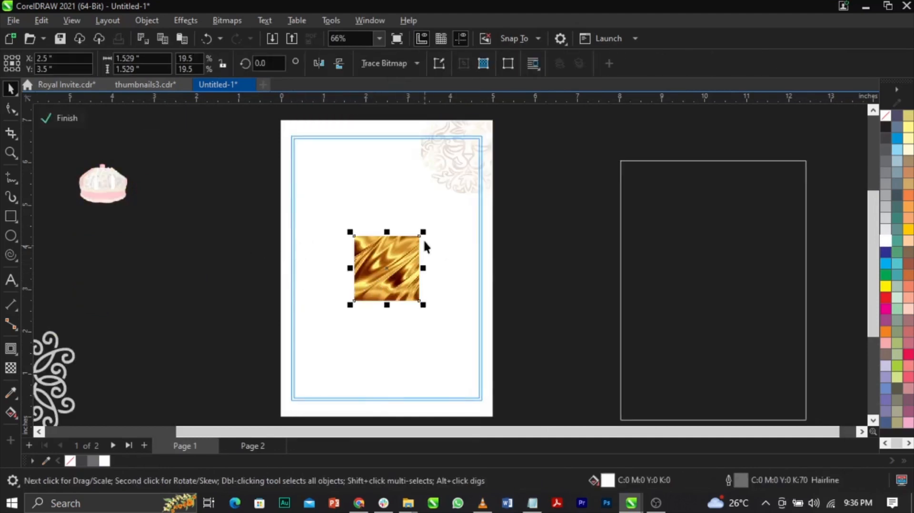
pyautogui.moveTo(420, 235); pyautogui.dragTo(562, 124)
pyautogui.scroll(-2, 450, 245)
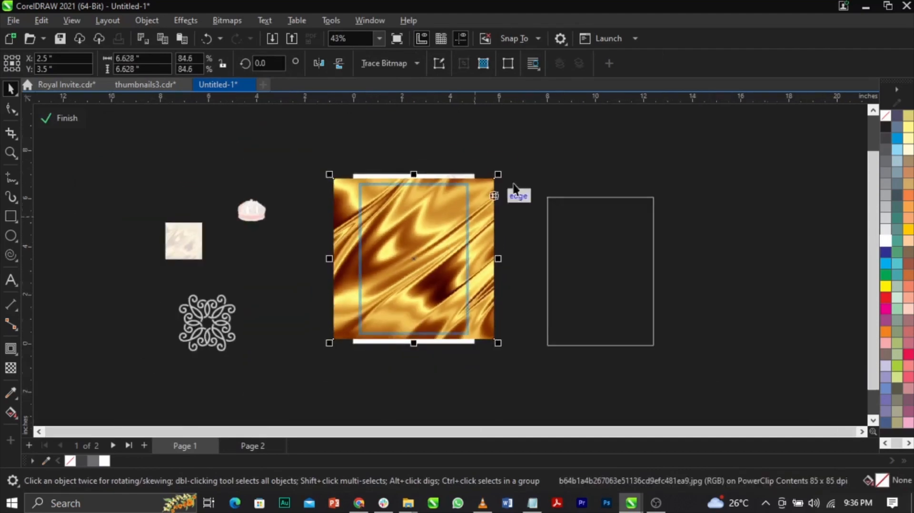
pyautogui.scroll(2, 460, 230)
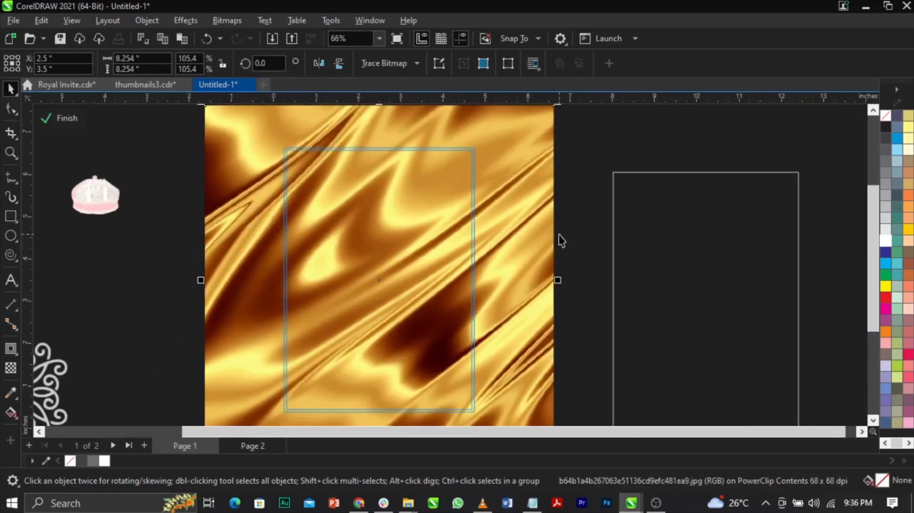
pyautogui.scroll(-1, 504, 252)
pyautogui.moveTo(548, 141); pyautogui.dragTo(539, 152)
pyautogui.keyDown('ctrl'); pyautogui.click(548, 184); pyautogui.keyUp('ctrl')
pyautogui.click(548, 185)
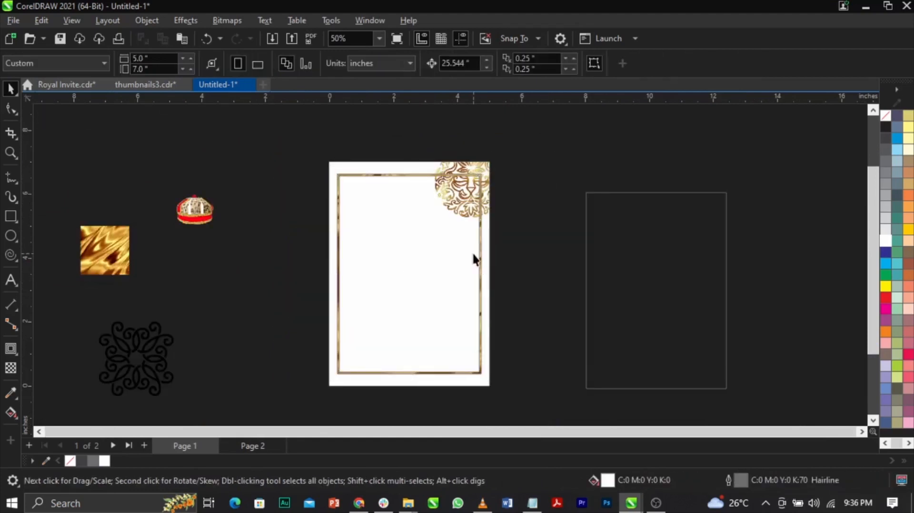
# Try removing the outline of the gold border frame, and undo it.
pyautogui.scroll(4, 484, 269)
pyautogui.click(484, 270)
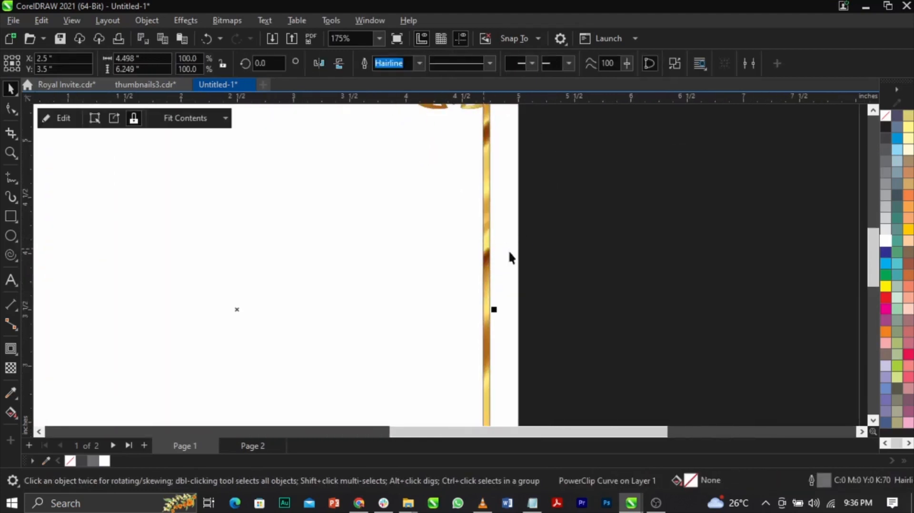
pyautogui.scroll(3, 589, 206)
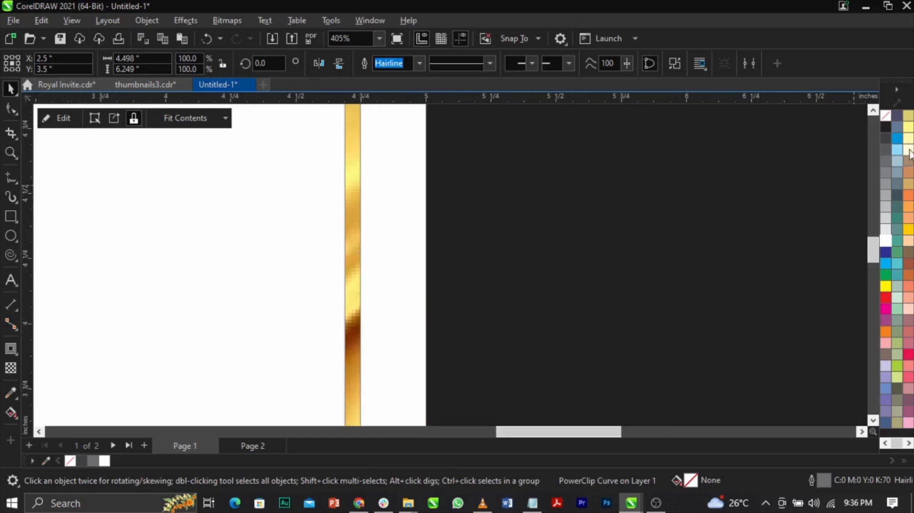
pyautogui.rightClick(889, 116)
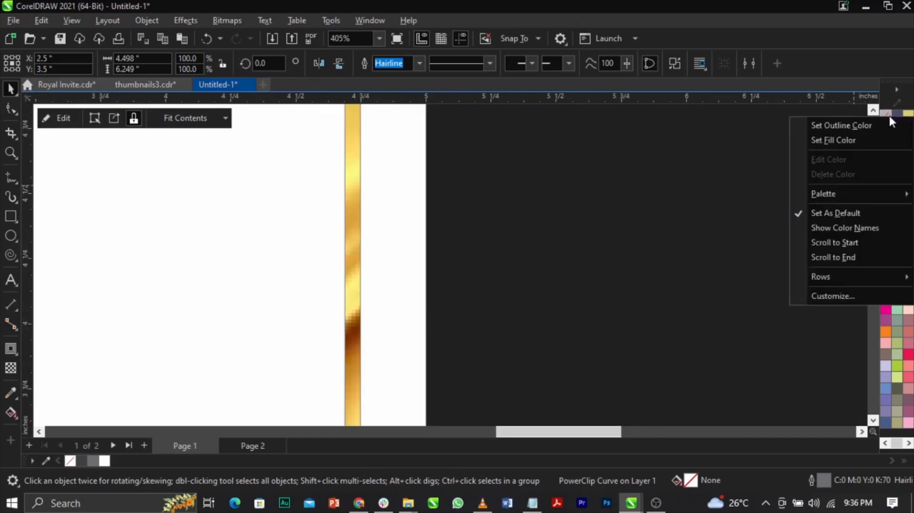
pyautogui.click(871, 123)
pyautogui.click(691, 214)
pyautogui.scroll(-6, 689, 219)
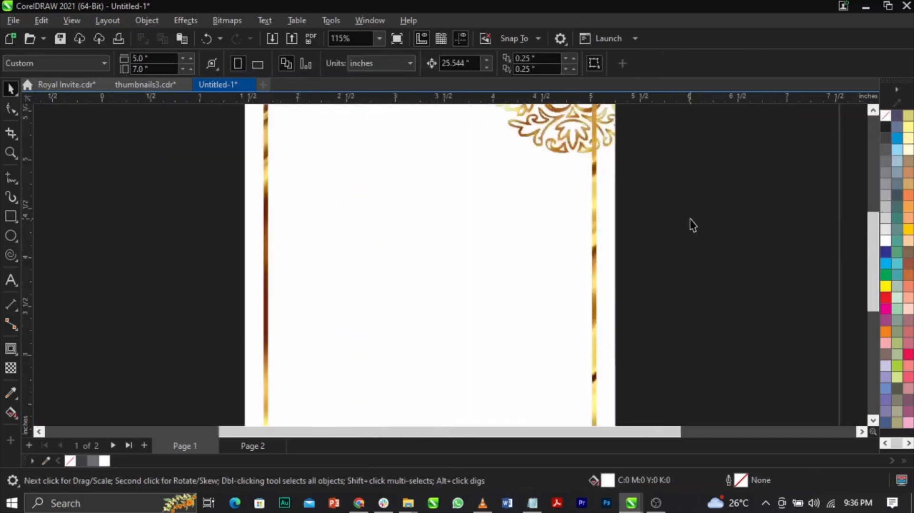
pyautogui.scroll(-3, 484, 173)
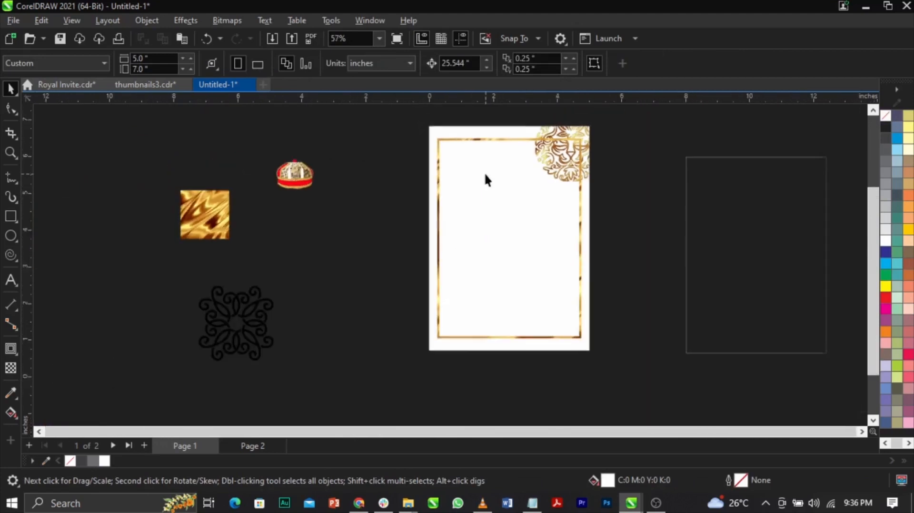
pyautogui.scroll(2, 636, 219)
pyautogui.hotkey('ctrl', 'z')
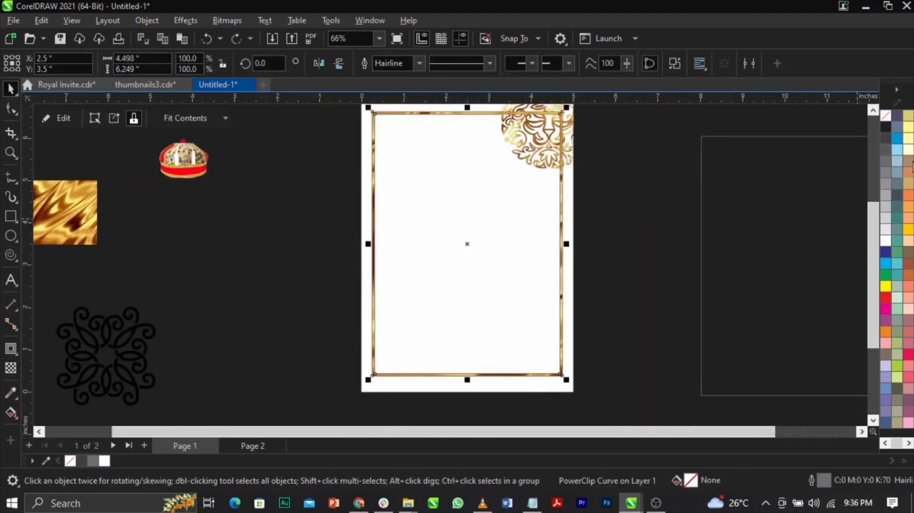
# Remove the outline from the gold-textured border frame.
pyautogui.rightClick(881, 121)
pyautogui.click(878, 128)
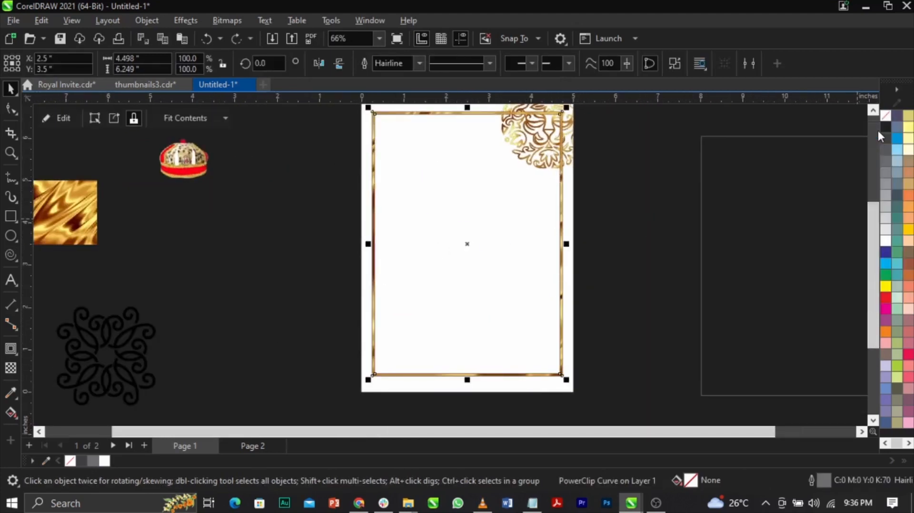
pyautogui.click(646, 240)
pyautogui.scroll(-2, 556, 219)
pyautogui.scroll(1, 545, 173)
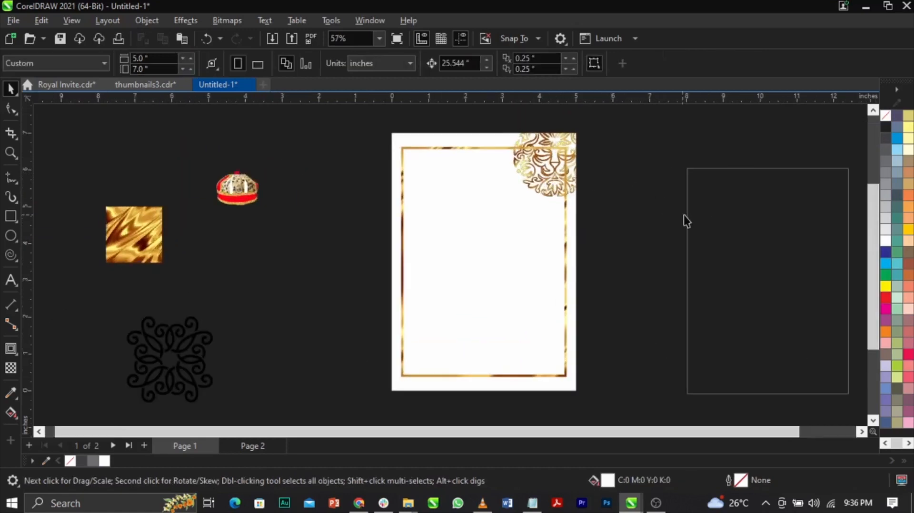
# Delete the leftover empty rectangle beside the page.
pyautogui.click(695, 221)
pyautogui.press('Delete')
pyautogui.scroll(1, 607, 156)
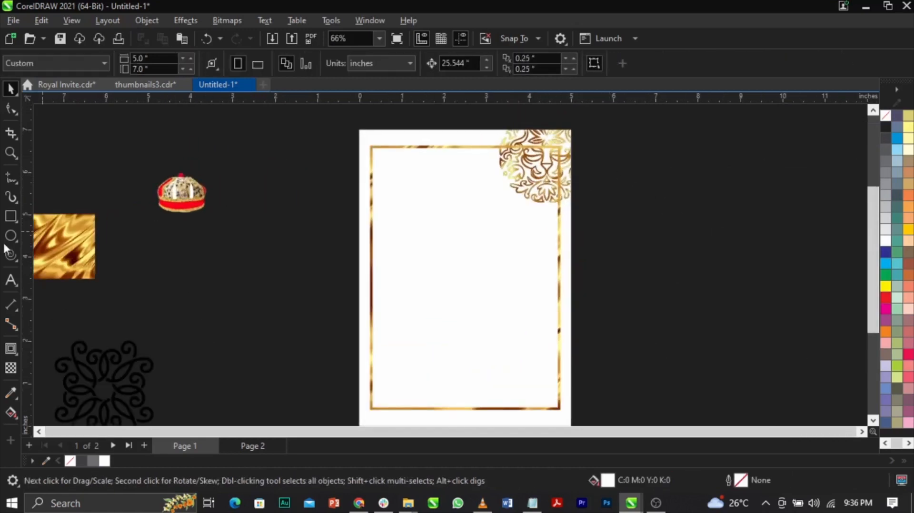
# Draw a square about 2.07 inches wide around the lion in the page corner, with no fill and a black outline.
pyautogui.click(10, 216)
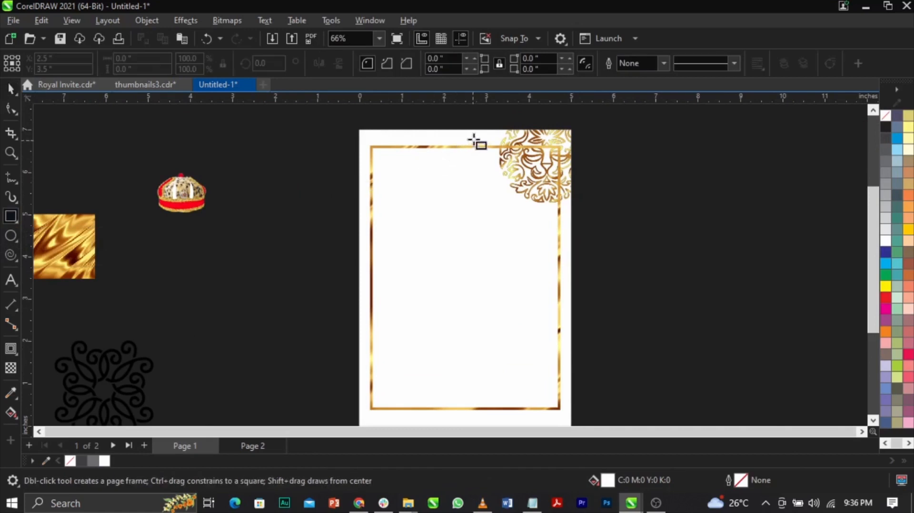
pyautogui.moveTo(483, 130); pyautogui.dragTo(565, 215)
pyautogui.press('space')
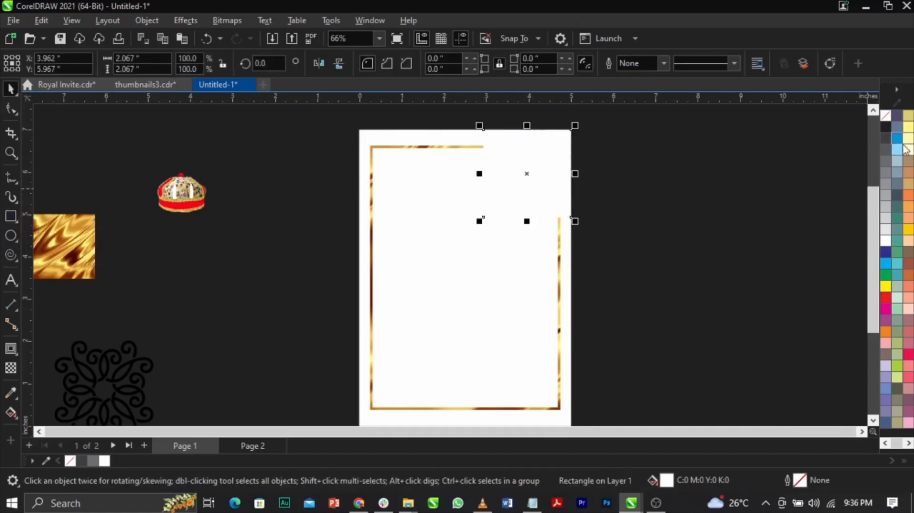
pyautogui.click(885, 115)
pyautogui.rightClick(885, 127)
pyautogui.click(843, 137)
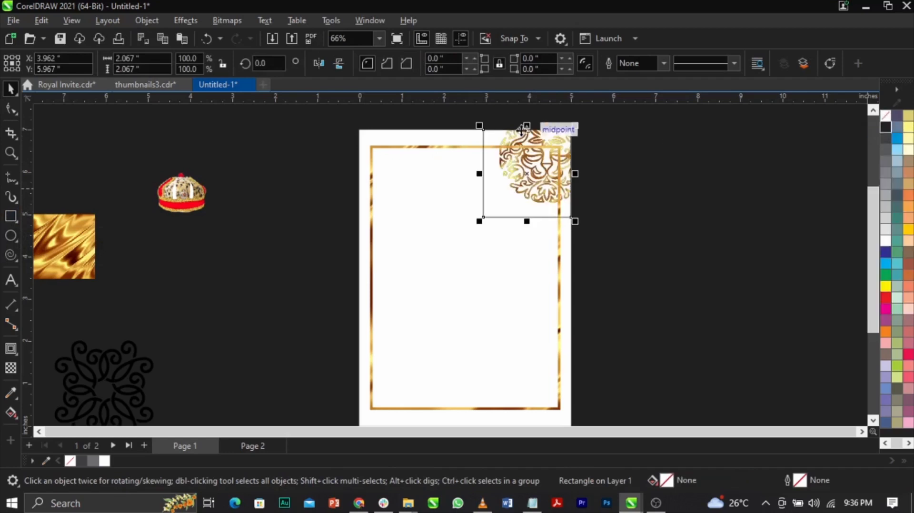
pyautogui.scroll(2, 481, 135)
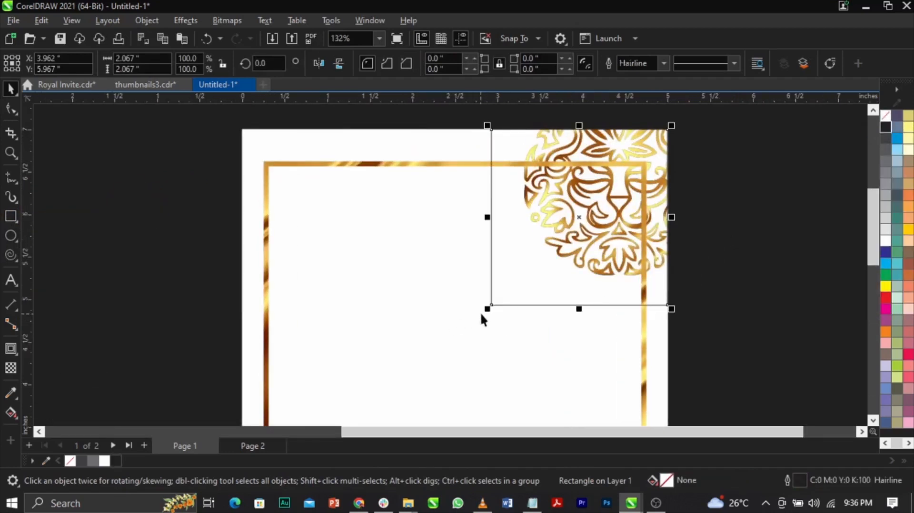
pyautogui.moveTo(487, 309); pyautogui.dragTo(489, 308)
# Trim the gold border frame with the square around the lion, and delete the square.
pyautogui.keyDown('shift'); pyautogui.click(397, 164); pyautogui.keyUp('shift')
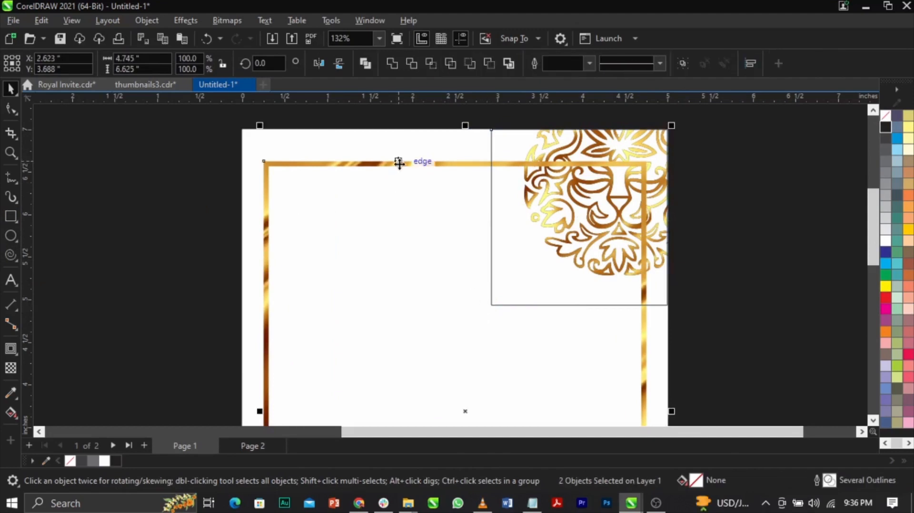
pyautogui.click(411, 64)
pyautogui.click(505, 247)
pyautogui.press('Delete')
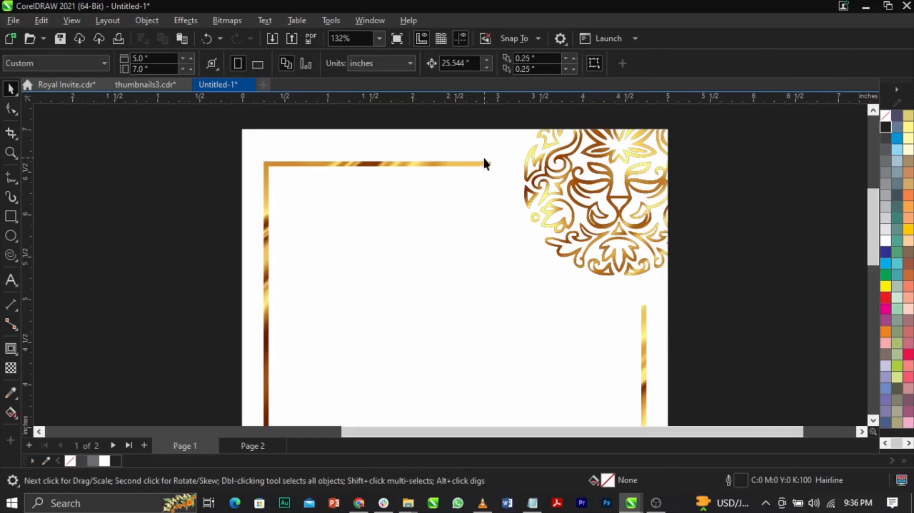
pyautogui.scroll(-4, 497, 167)
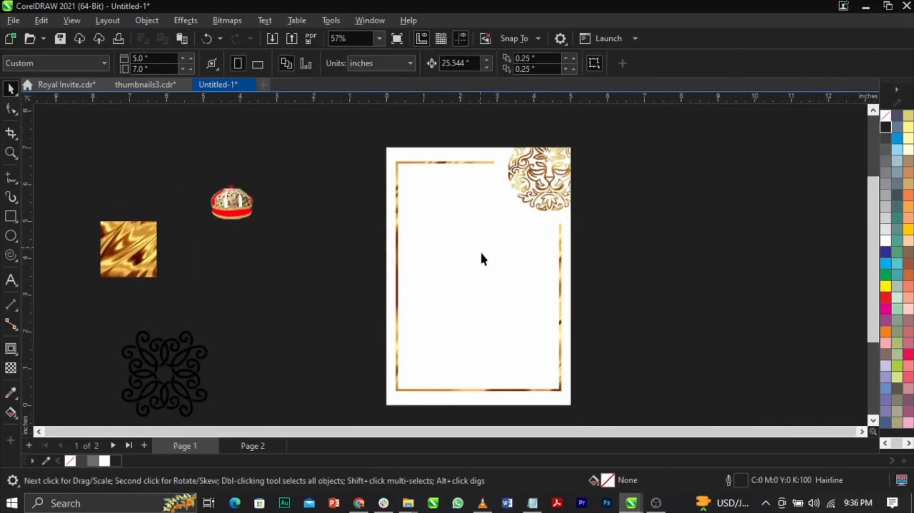
# Reshape the border frame by moving its bottom corner nodes down, leaving a margin of about 0.25 inch below.
pyautogui.scroll(1, 480, 252)
pyautogui.scroll(-1, 483, 295)
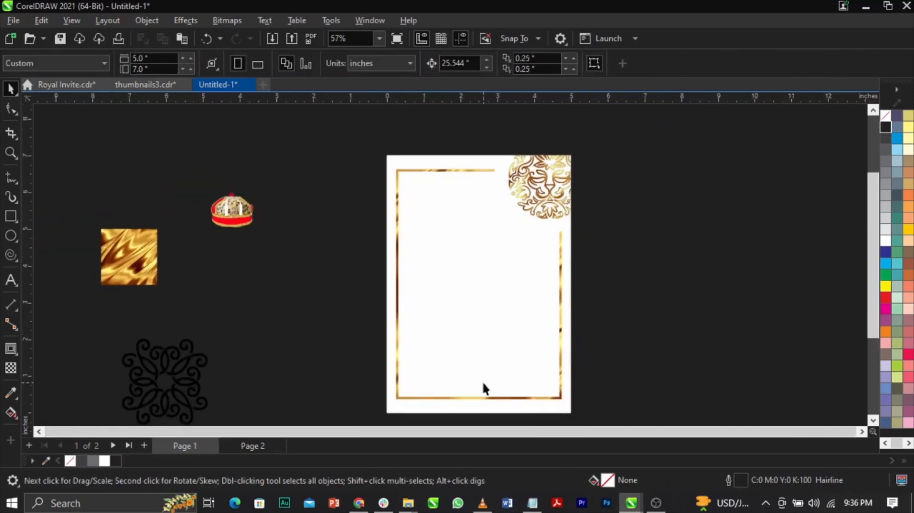
pyautogui.scroll(3, 483, 388)
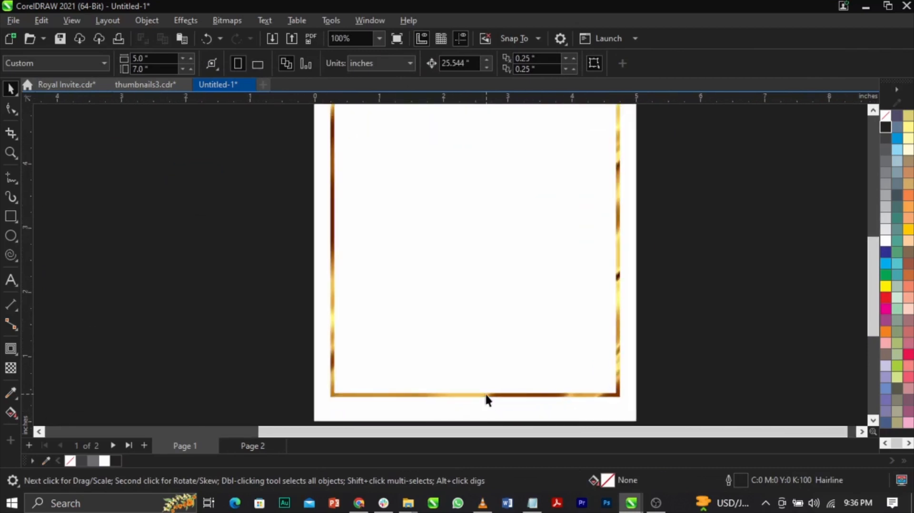
pyautogui.click(486, 394)
pyautogui.scroll(-1, 486, 410)
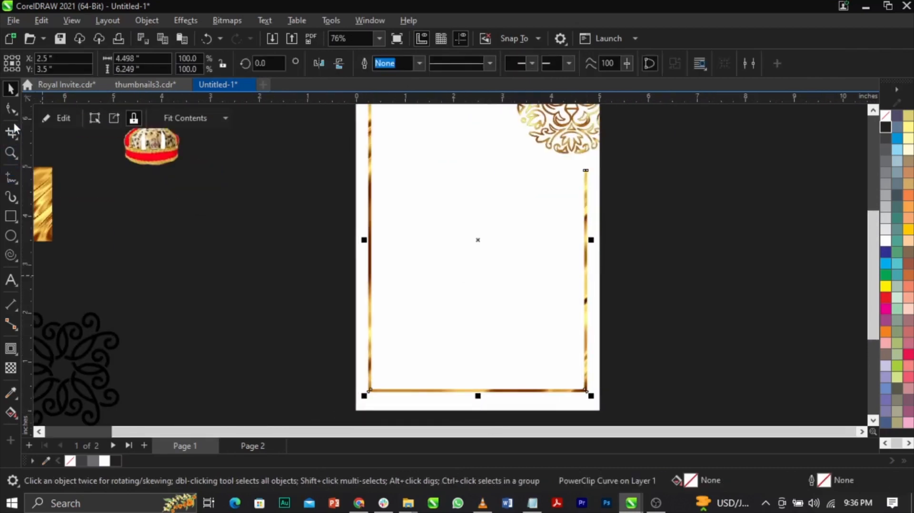
pyautogui.click(10, 108)
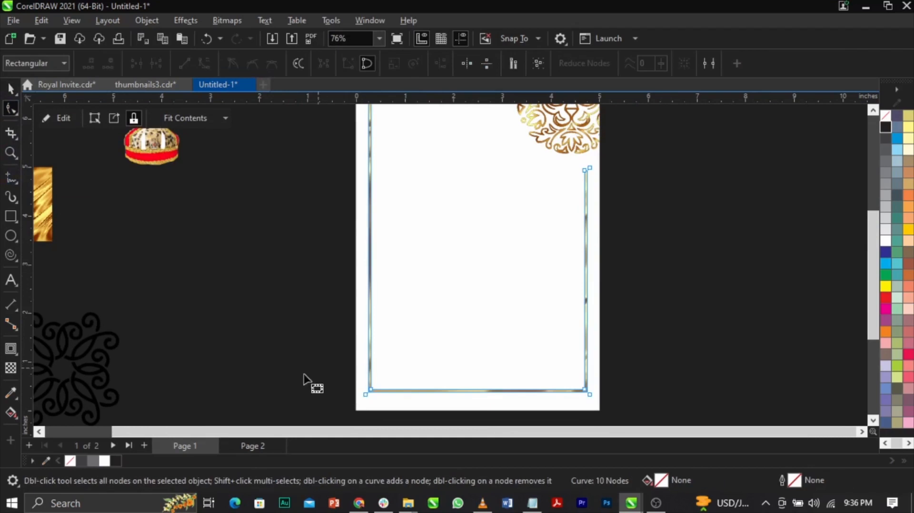
pyautogui.moveTo(319, 377); pyautogui.dragTo(635, 430)
pyautogui.scroll(5, 566, 355)
pyautogui.moveTo(545, 361); pyautogui.dragTo(546, 403)
pyautogui.scroll(-5, 556, 328)
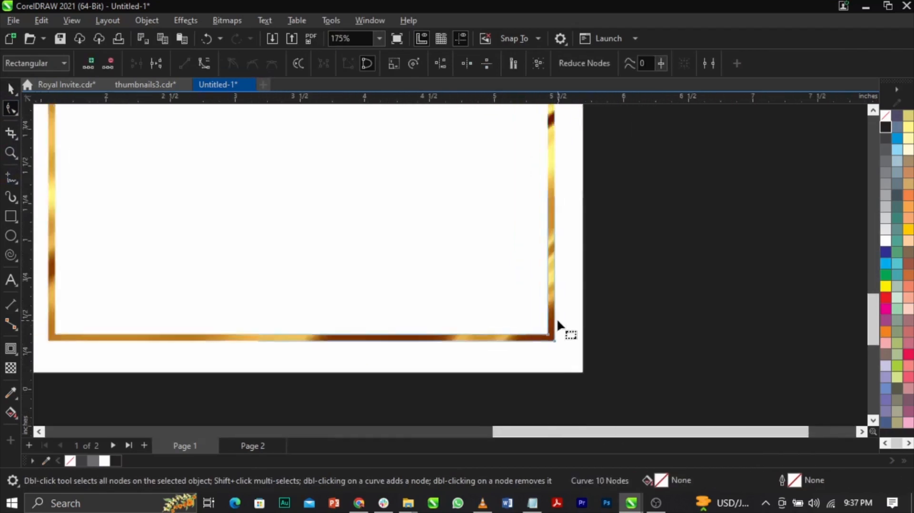
pyautogui.scroll(-2, 501, 264)
# Move the nodes of the border frame's top segment slightly up towards the page edge and finish node editing.
pyautogui.scroll(-1, 432, 122)
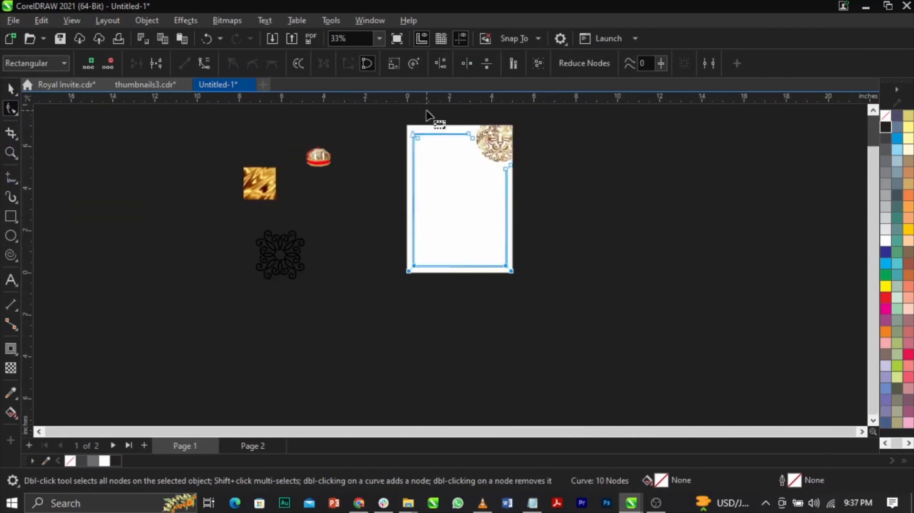
pyautogui.scroll(2, 337, 155)
pyautogui.scroll(2, 565, 182)
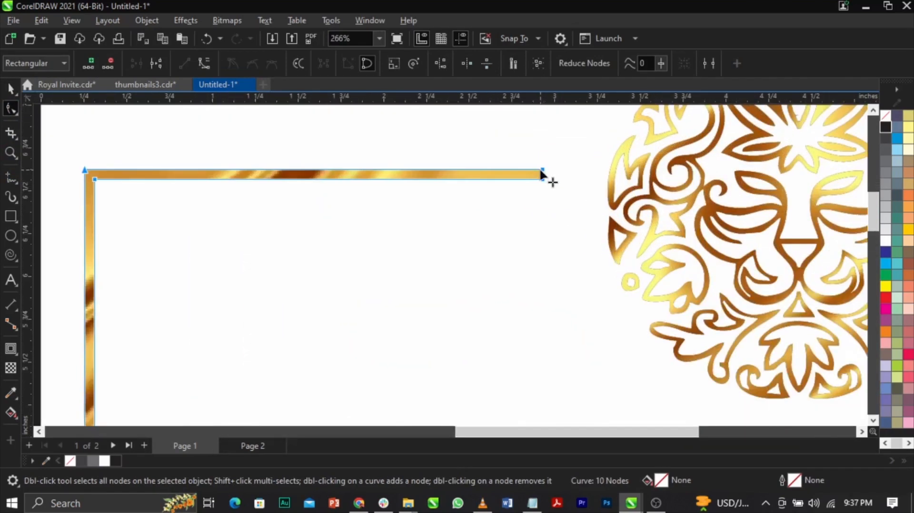
pyautogui.moveTo(543, 169)
pyautogui.mouseDown()
pyautogui.moveTo(543, 141)
pyautogui.moveTo(538, 161)
pyautogui.mouseUp()
pyautogui.scroll(-1, 531, 155)
pyautogui.scroll(1, 532, 158)
pyautogui.scroll(-2, 538, 161)
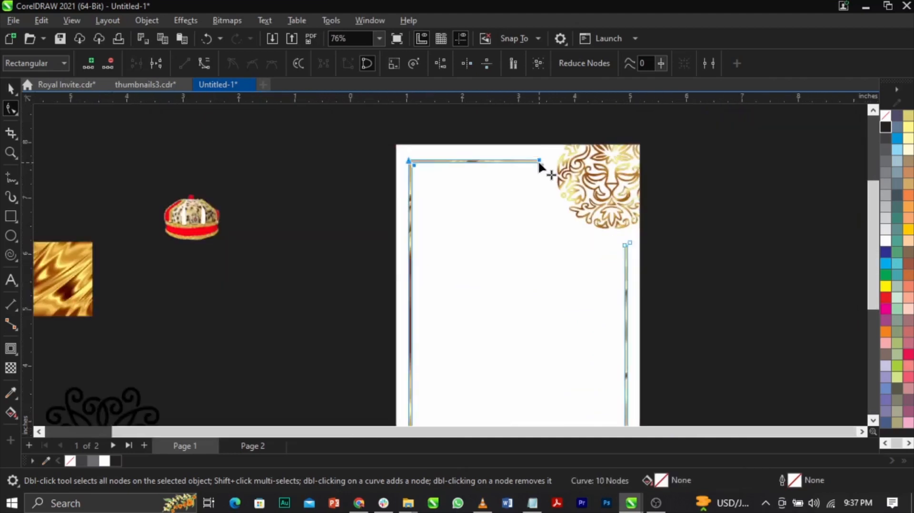
pyautogui.press('space')
pyautogui.click(738, 234)
pyautogui.scroll(-2, 737, 234)
pyautogui.scroll(1, 642, 205)
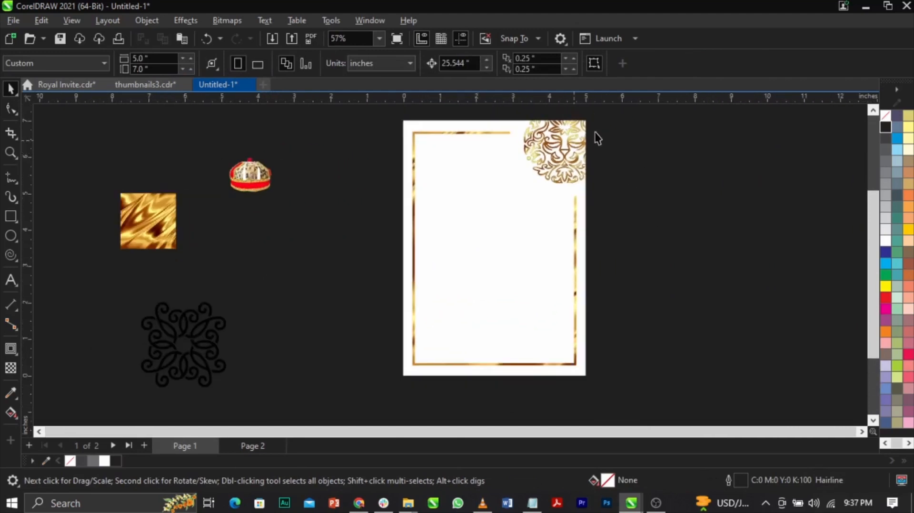
# Switch to the text document in Notepad, add "Royal Invitation" and a blank line above the first paragraph, and save it.
pyautogui.scroll(1, 540, 193)
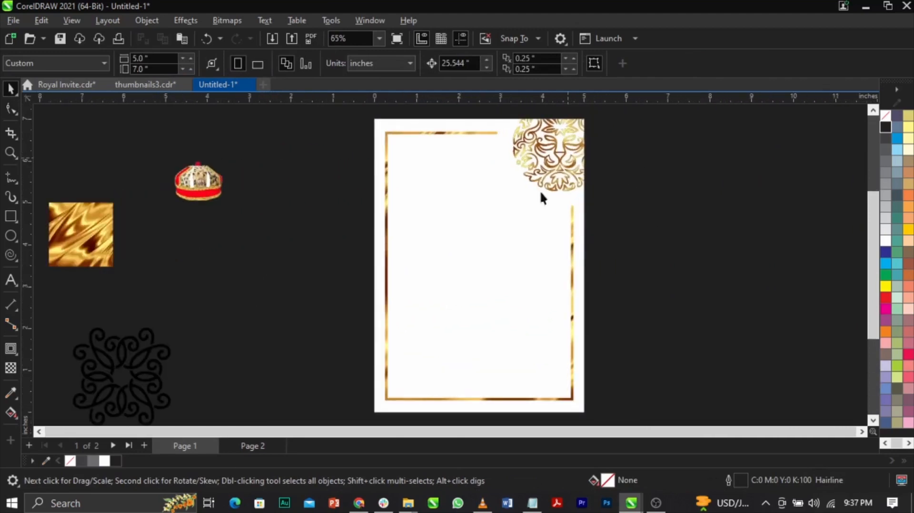
pyautogui.click(535, 503)
pyautogui.scroll(10, 649, 271)
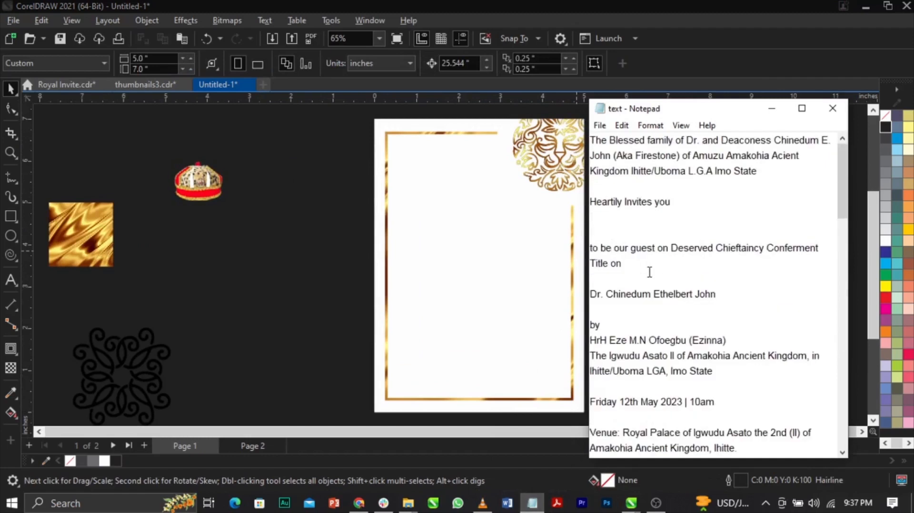
pyautogui.scroll(-15, 649, 272)
pyautogui.scroll(12, 649, 273)
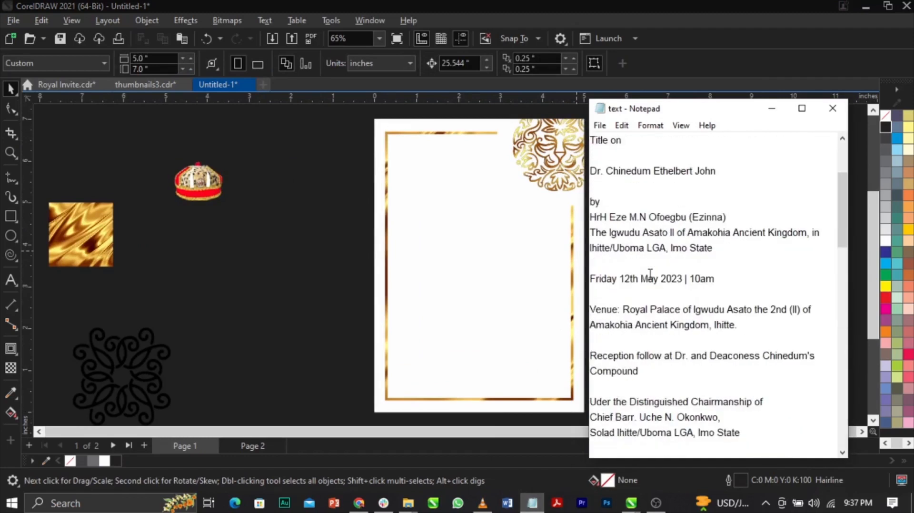
pyautogui.scroll(3, 649, 274)
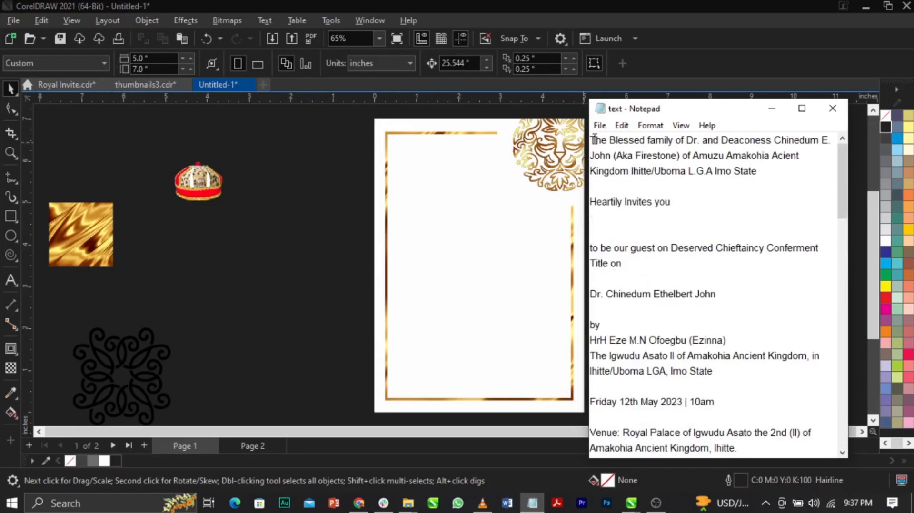
pyautogui.press('Return')
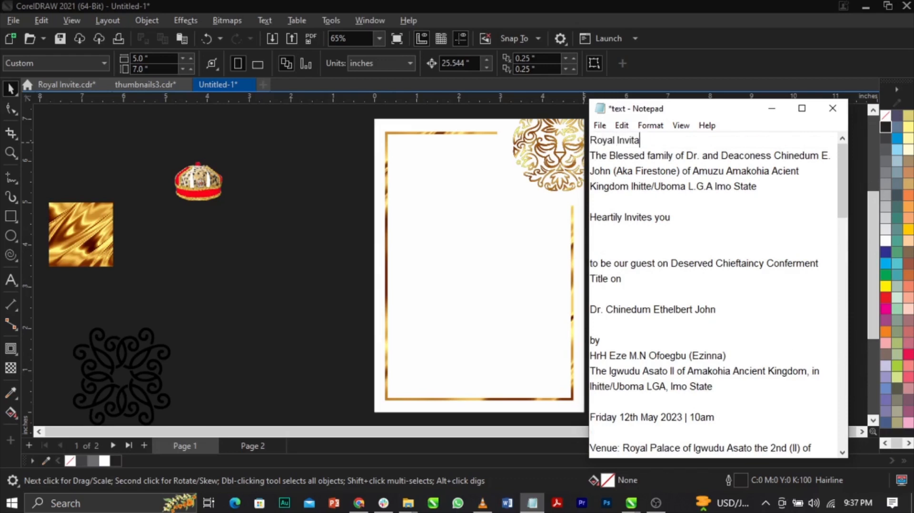
pyautogui.press('Return')
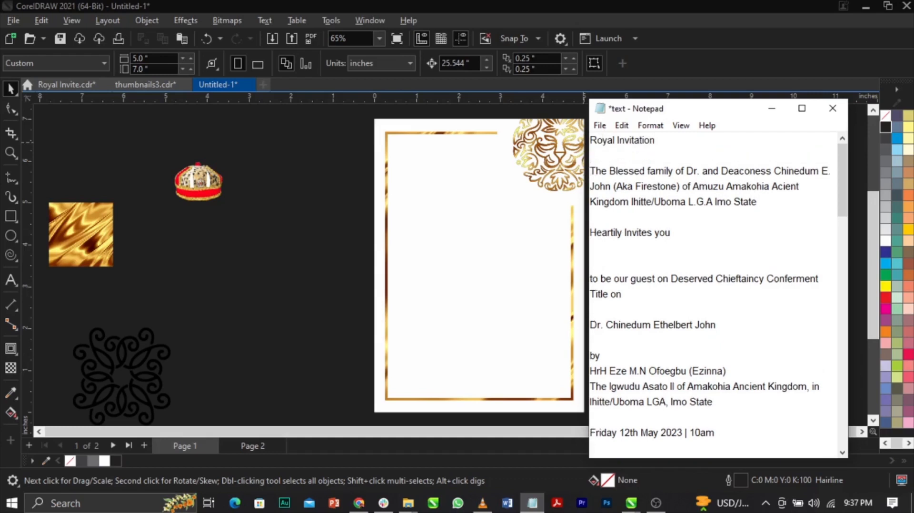
pyautogui.hotkey('ctrl', 's')
# Copy the text from "Royal Invitation" through "Heartily Invites you" and paste it onto the CorelDRAW page as artistic text near the page's left border.
pyautogui.moveTo(591, 139); pyautogui.dragTo(746, 240)
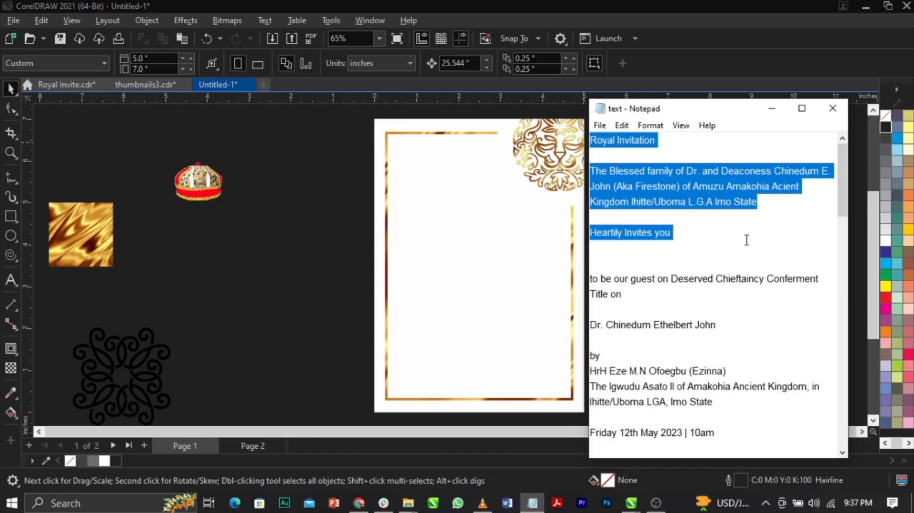
pyautogui.click(328, 280)
pyautogui.click(11, 280)
pyautogui.click(460, 233)
pyautogui.hotkey('ctrl', 'v')
pyautogui.hotkey('ctrl', 'space')
pyautogui.moveTo(484, 259); pyautogui.dragTo(438, 260)
pyautogui.moveTo(388, 299); pyautogui.dragTo(460, 245)
pyautogui.scroll(4, 460, 244)
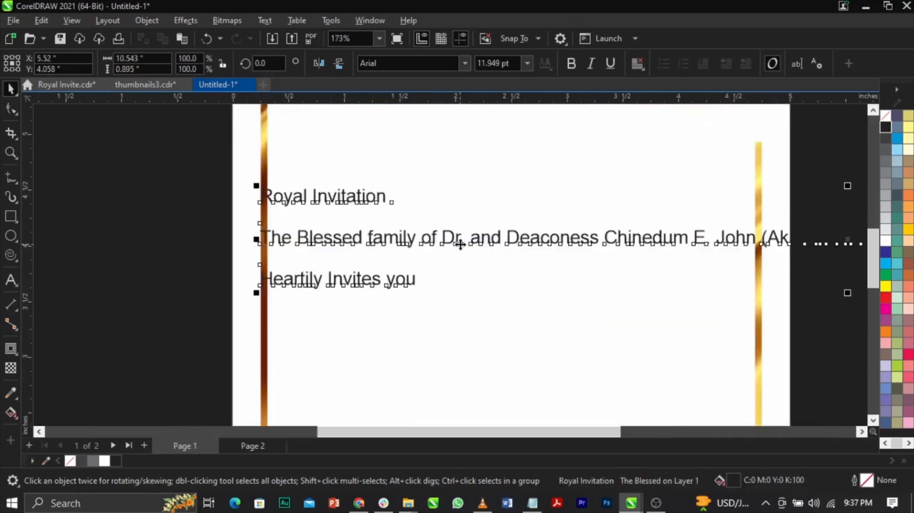
# Break the hosts' paragraph into three lines, after "The Blessed family of" and before "of Amuzu".
pyautogui.doubleClick(567, 244)
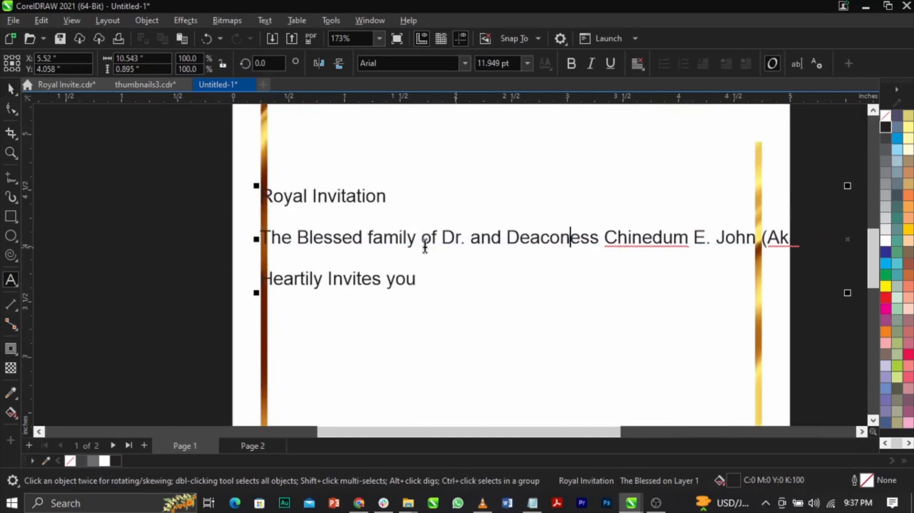
pyautogui.click(438, 239)
pyautogui.press('Return')
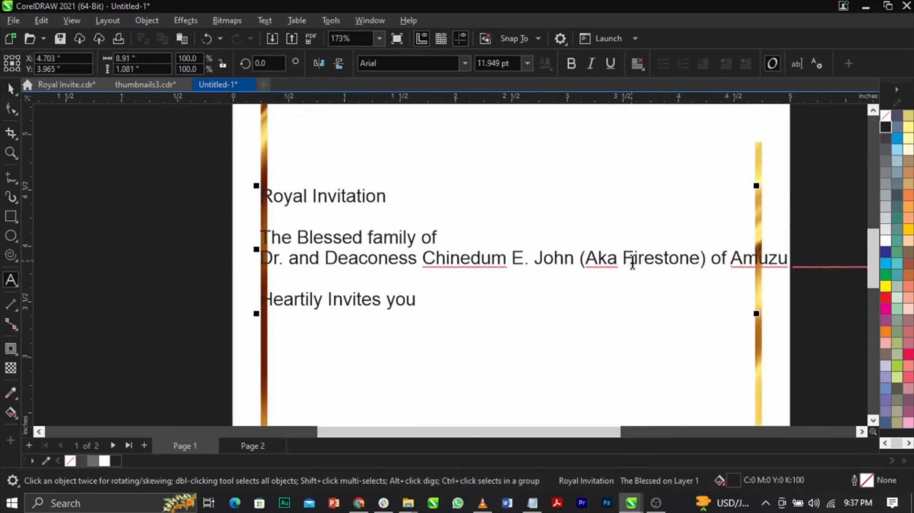
pyautogui.click(707, 260)
pyautogui.press('Return')
# Scale the pasted text block down to about 2.5 inches wide and centre it horizontally on the page.
pyautogui.scroll(-2, 645, 301)
pyautogui.moveTo(702, 313); pyautogui.dragTo(524, 313)
pyautogui.keyDown('shift'); pyautogui.click(561, 314); pyautogui.keyUp('shift')
pyautogui.press('c')
pyautogui.click(780, 292)
# Cut the "Royal Invitation" line out of the text block and delete the empty lines it leaves.
pyautogui.scroll(-2, 520, 276)
pyautogui.press('z')
pyautogui.moveTo(376, 146); pyautogui.dragTo(636, 326)
pyautogui.press('space')
pyautogui.doubleClick(425, 282)
pyautogui.moveTo(486, 281); pyautogui.dragTo(271, 280)
pyautogui.hotkey('ctrl', 'x')
pyautogui.press('Delete')
pyautogui.press('Delete')
# Paste "Royal Invitation" as a separate artistic text object in the empty area below the hosts' text.
pyautogui.scroll(-5, 386, 219)
pyautogui.click(452, 369)
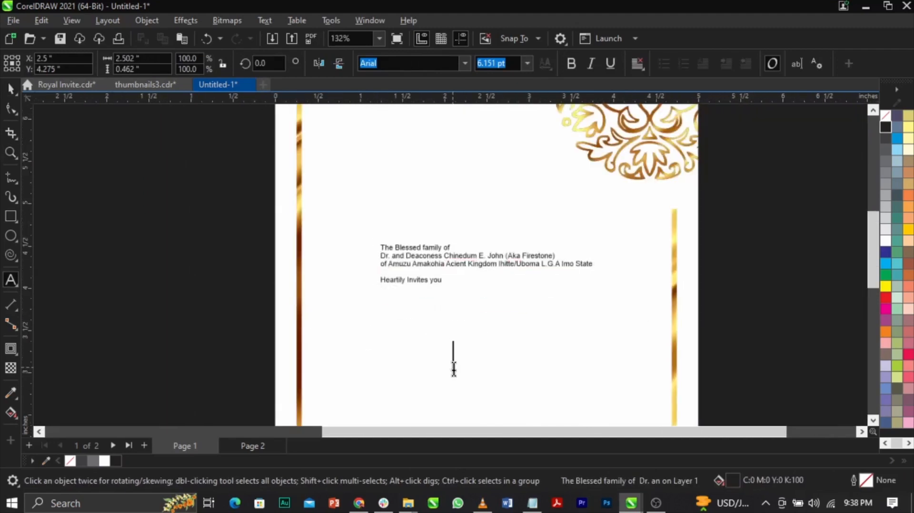
pyautogui.hotkey('ctrl', 'v')
pyautogui.hotkey('ctrl', 'space')
pyautogui.press('z')
pyautogui.moveTo(416, 349); pyautogui.dragTo(527, 390)
pyautogui.press('space')
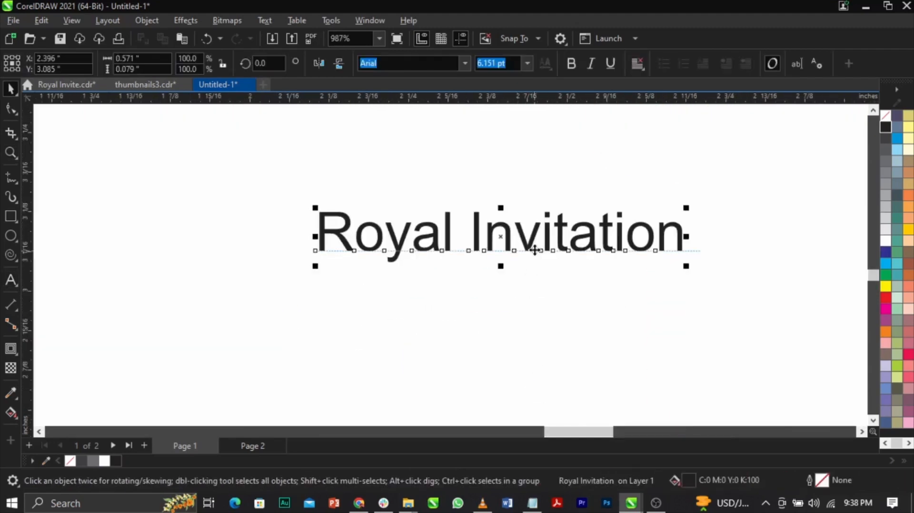
# Enlarge the "Royal Invitation" heading to about 1.6 inches wide, at about 17 pt, and clear the selection.
pyautogui.scroll(-6, 426, 307)
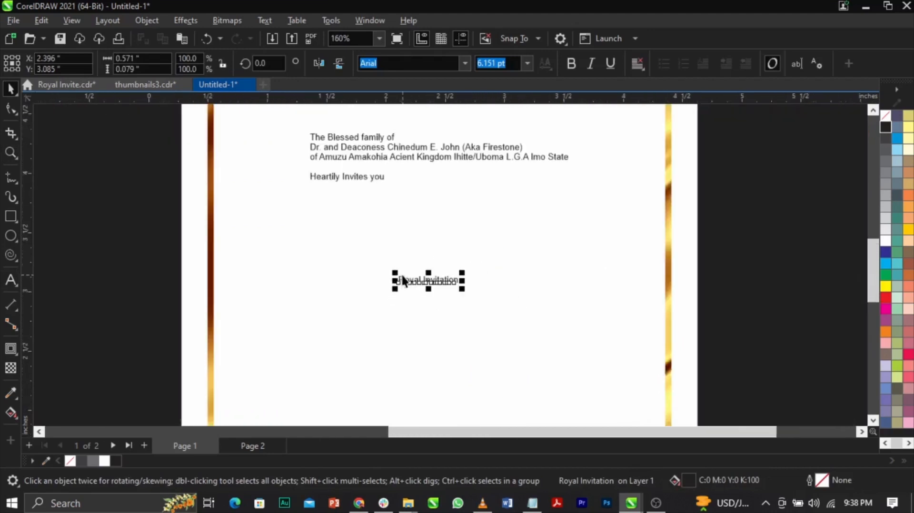
pyautogui.click(730, 289)
pyautogui.scroll(4, 422, 288)
pyautogui.click(466, 275)
pyautogui.moveTo(491, 287); pyautogui.dragTo(582, 343)
pyautogui.scroll(-6, 568, 316)
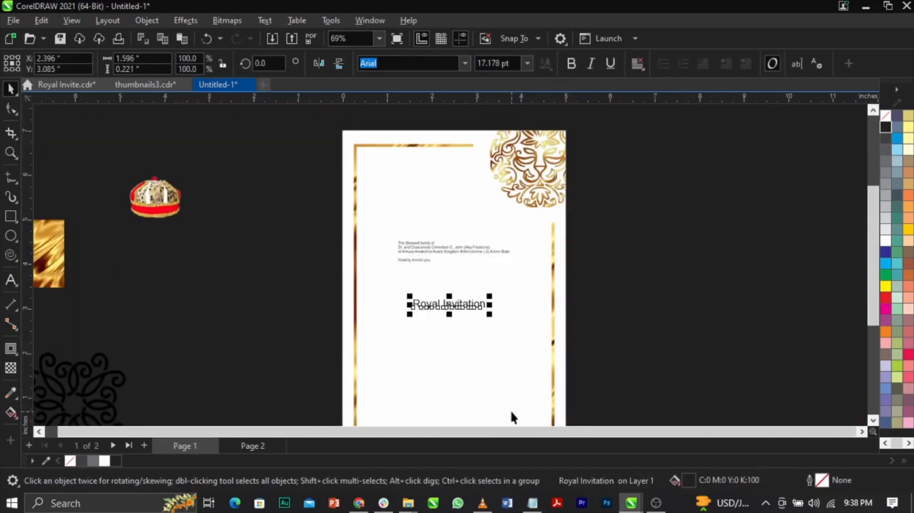
pyautogui.scroll(1, 441, 352)
pyautogui.click(512, 398)
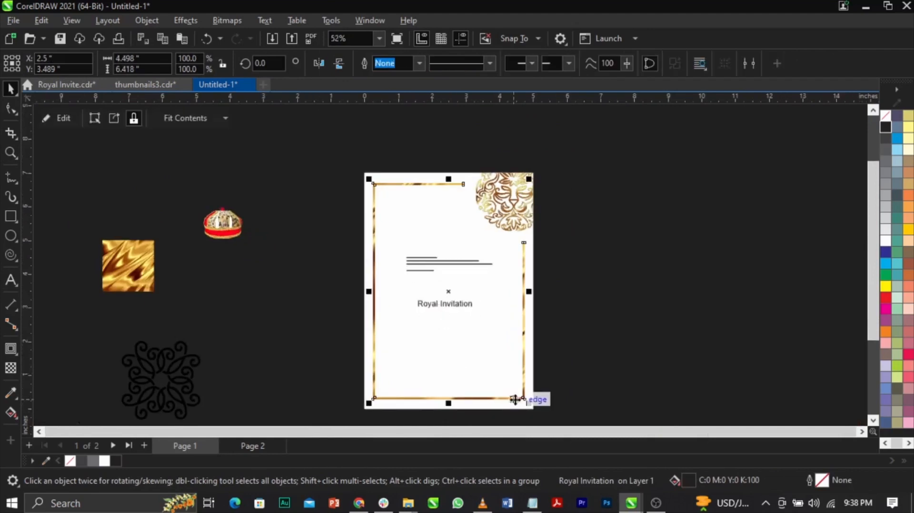
pyautogui.keyDown('shift'); pyautogui.click(517, 404); pyautogui.keyUp('shift')
pyautogui.click(539, 364)
# Move the "Royal Invitation" heading slightly up and to the right, and split it into two lines before "Invitation".
pyautogui.scroll(5, 440, 270)
pyautogui.scroll(8, 447, 350)
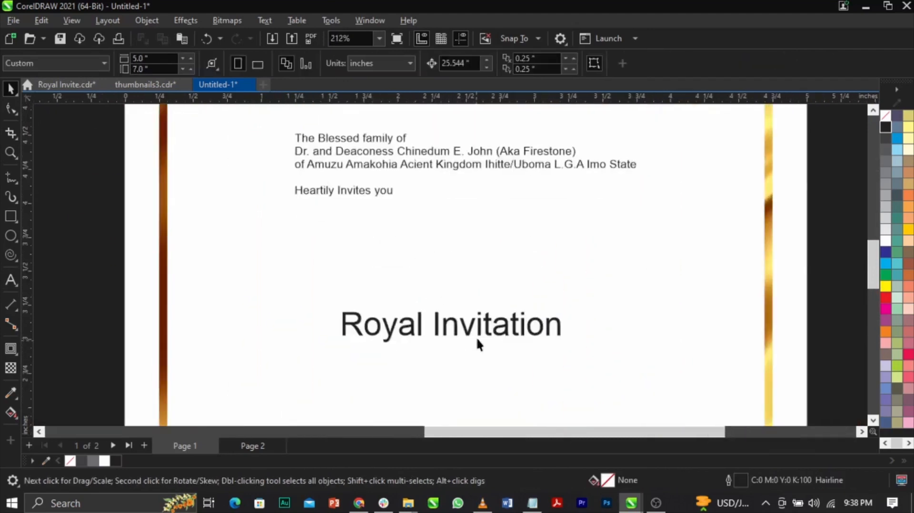
pyautogui.click(481, 329)
pyautogui.moveTo(482, 315); pyautogui.dragTo(568, 265)
pyautogui.doubleClick(568, 264)
pyautogui.click(488, 269)
pyautogui.click(497, 271)
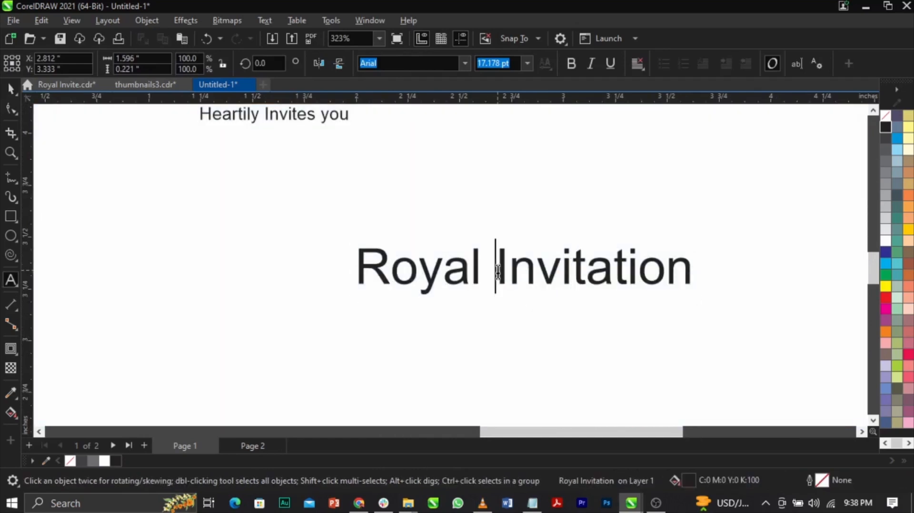
pyautogui.press('Return')
pyautogui.hotkey('ctrl', 'space')
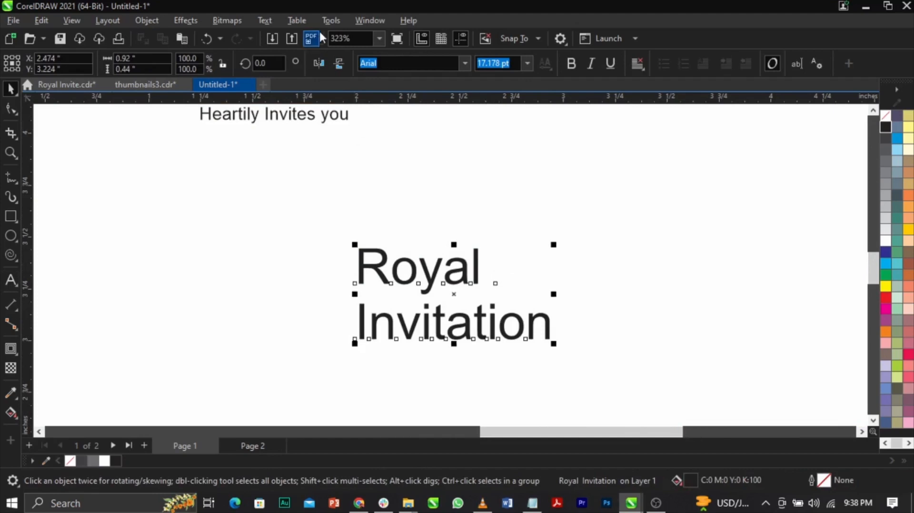
# Open the text commands for the selected two-line "Royal Invitation" heading.
pyautogui.click(261, 19)
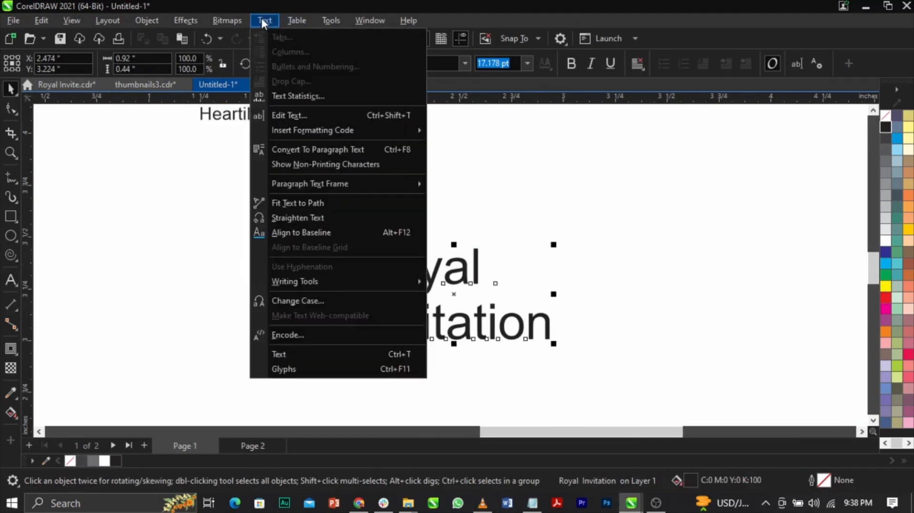
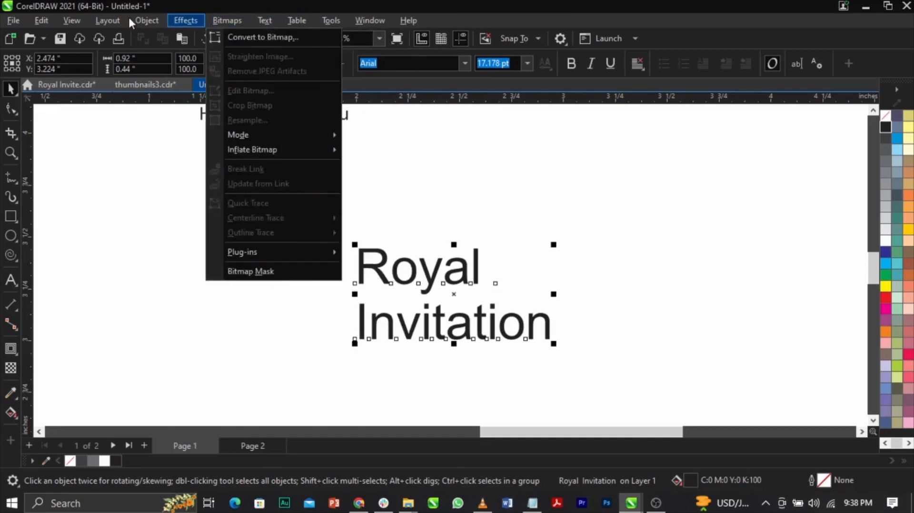
# Break the "Royal Invitation" heading apart into separate text lines and select the "Invitation" line.
pyautogui.moveTo(144, 18)
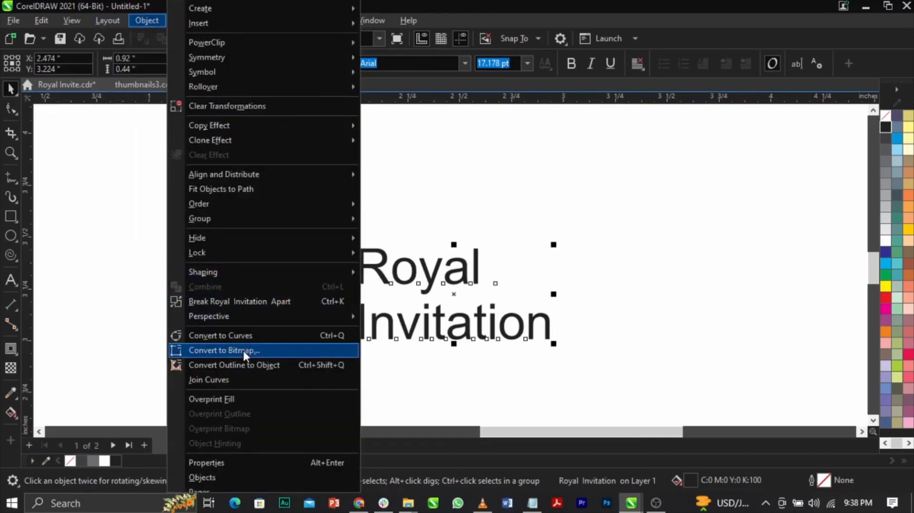
pyautogui.click(322, 301)
pyautogui.click(548, 322)
pyautogui.click(547, 322)
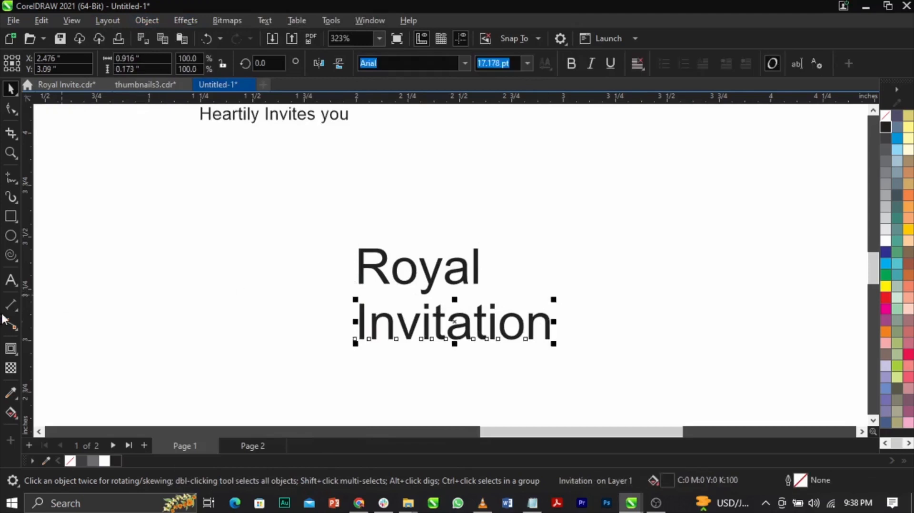
pyautogui.click(19, 242)
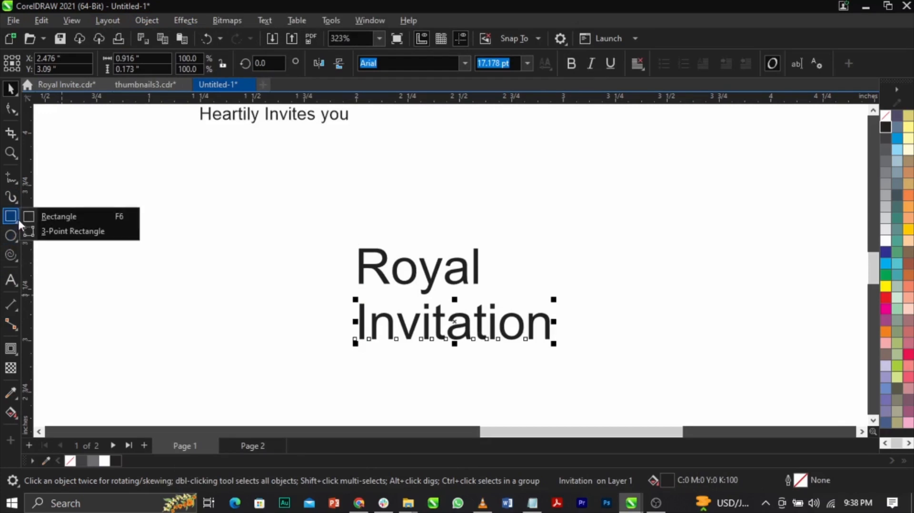
pyautogui.moveTo(16, 178)
pyautogui.moveTo(16, 150)
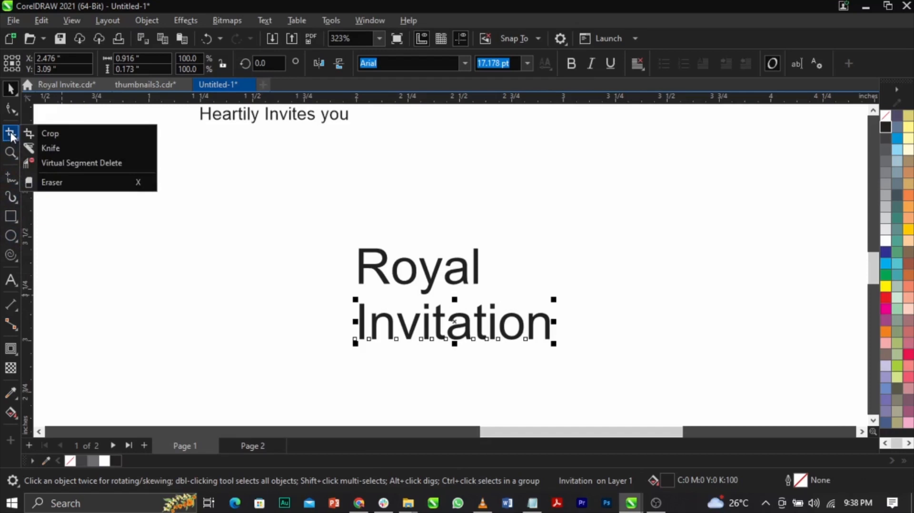
pyautogui.moveTo(8, 254)
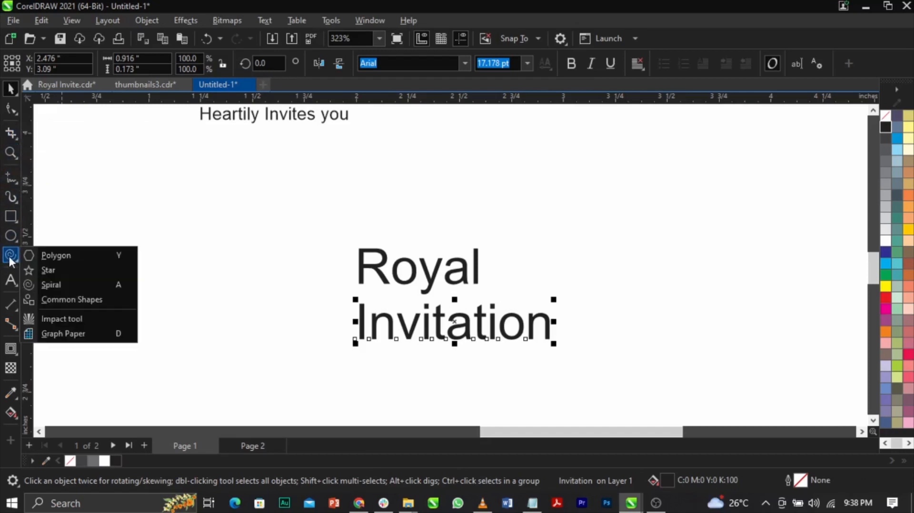
pyautogui.click(53, 256)
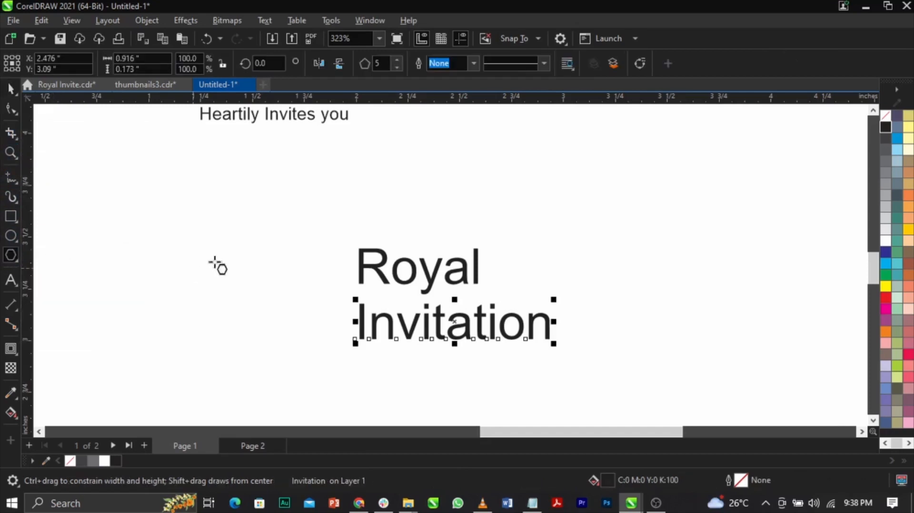
pyautogui.moveTo(219, 214); pyautogui.dragTo(311, 297)
pyautogui.press('space')
pyautogui.moveTo(267, 226); pyautogui.dragTo(255, 273)
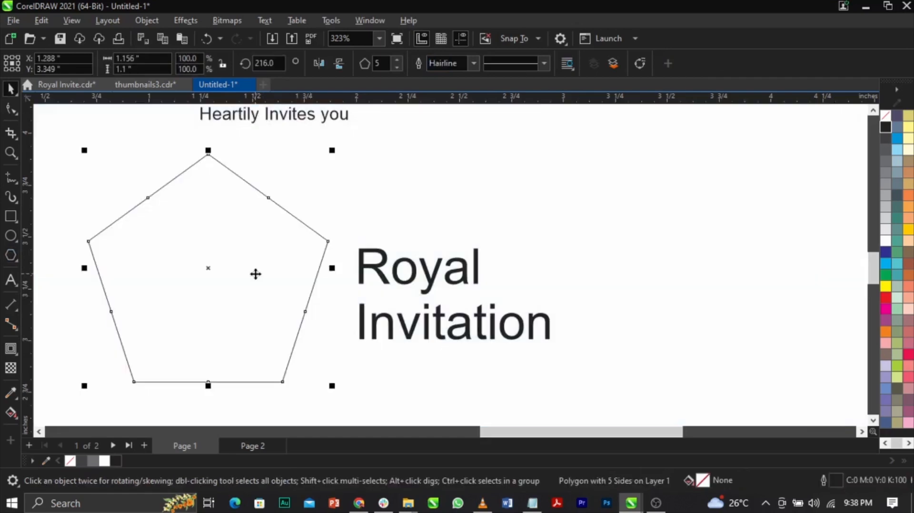
pyautogui.hotkey('ctrl', 'z')
# Draw a five-sided Star tool shape about 1.0 × 0.95 inch beside the "Royal Invitation" heading.
pyautogui.click(16, 259)
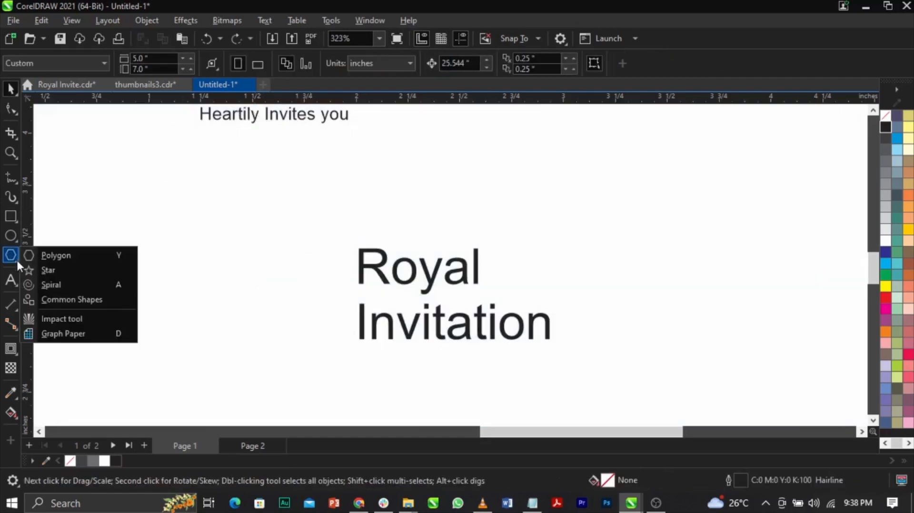
pyautogui.click(51, 269)
pyautogui.moveTo(255, 208); pyautogui.dragTo(326, 297)
pyautogui.press('space')
pyautogui.moveTo(280, 252); pyautogui.dragTo(272, 298)
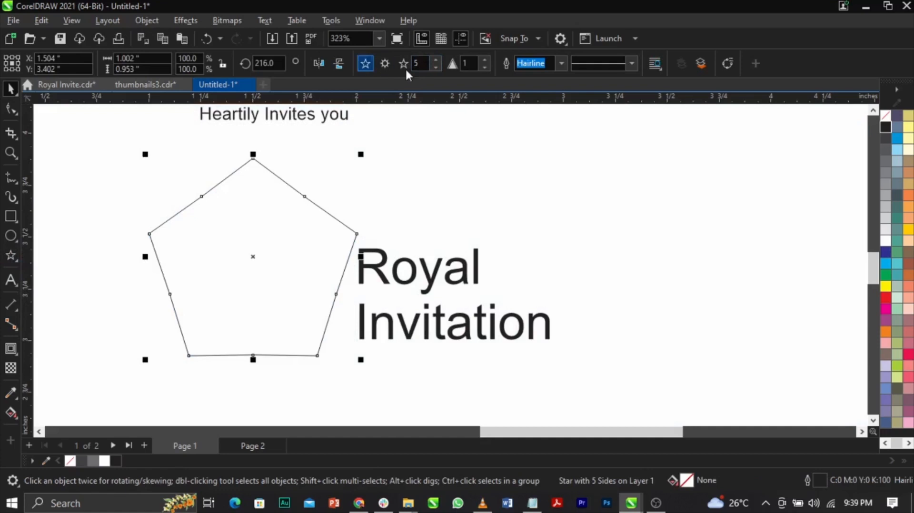
pyautogui.click(11, 108)
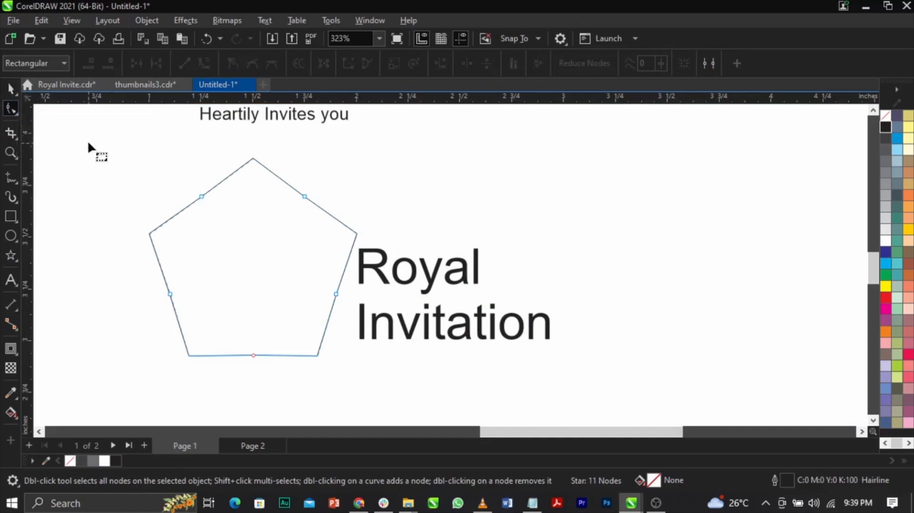
pyautogui.moveTo(200, 197); pyautogui.dragTo(226, 231)
pyautogui.press('space')
pyautogui.moveTo(283, 248); pyautogui.dragTo(285, 254)
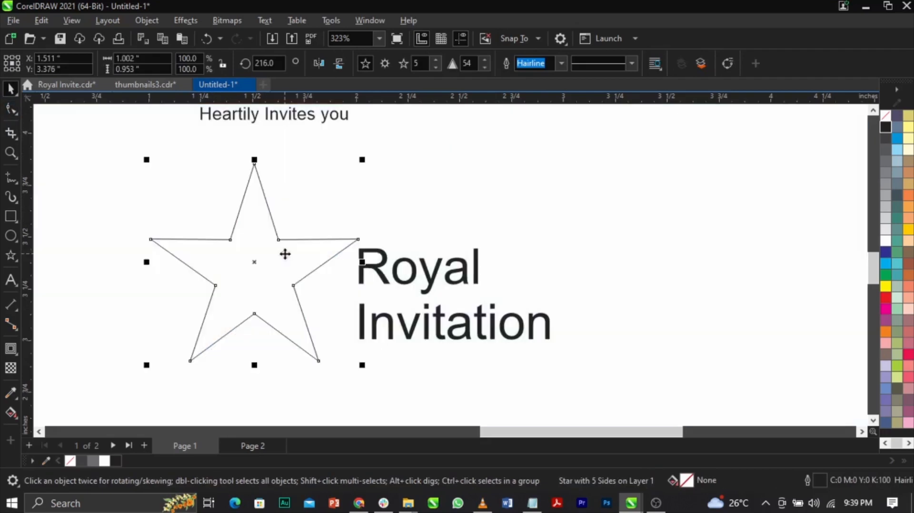
pyautogui.hotkey('ctrl', 'z')
pyautogui.click(7, 110)
pyautogui.hotkey('ctrl', 'z')
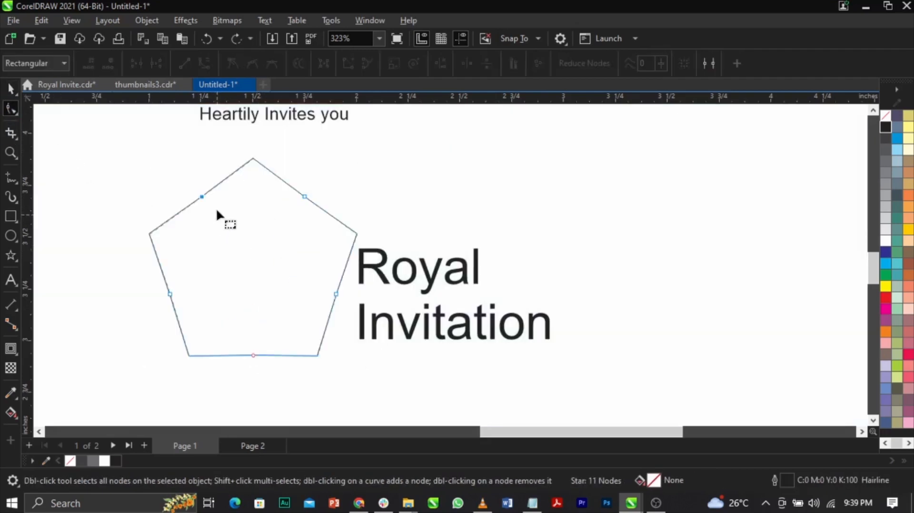
# Pull the shape's edge nodes inward to form a pointed star with a sharpness of about 53.
pyautogui.moveTo(202, 196); pyautogui.dragTo(224, 233)
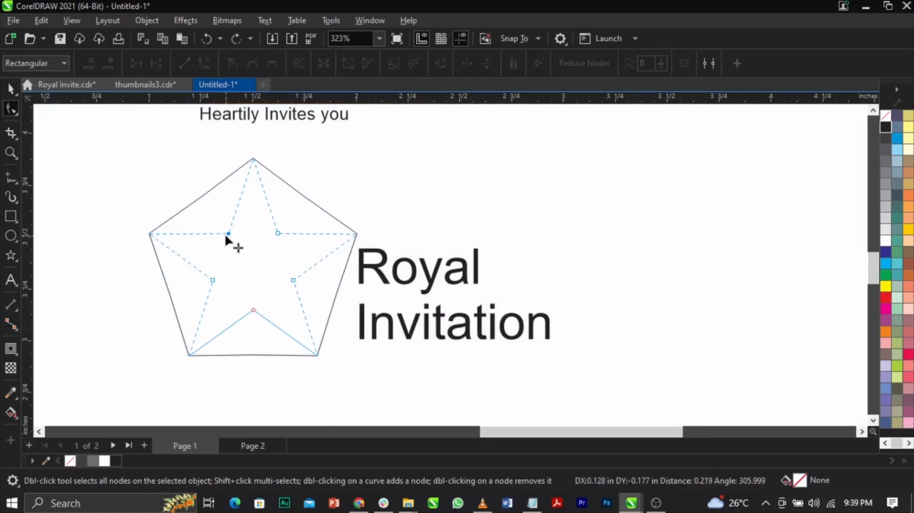
pyautogui.moveTo(225, 233); pyautogui.dragTo(224, 233)
pyautogui.press('space')
pyautogui.moveTo(286, 237); pyautogui.dragTo(288, 242)
# Add a one-step inside contour to the star with an offset of about 0.042 inch.
pyautogui.scroll(-1, 291, 243)
pyautogui.press('z')
pyautogui.moveTo(200, 198); pyautogui.dragTo(385, 318)
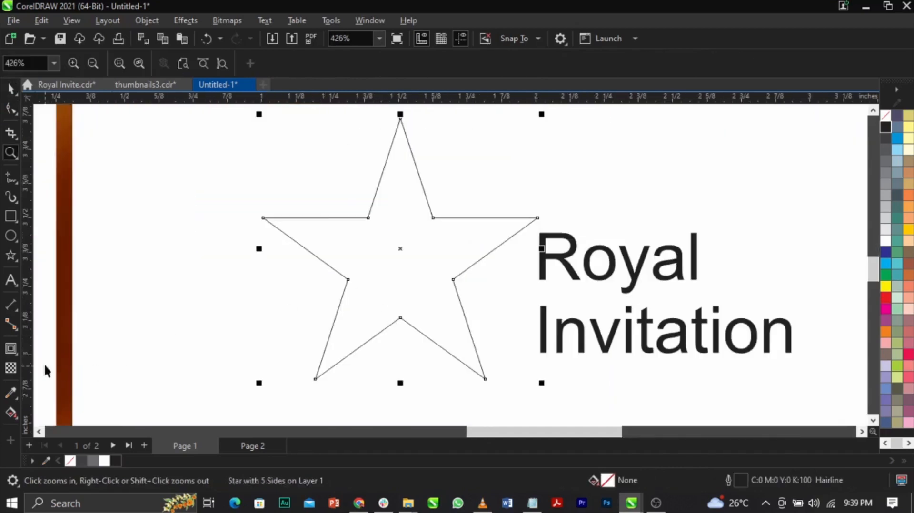
pyautogui.press('space')
pyautogui.click(11, 350)
pyautogui.moveTo(404, 123)
pyautogui.mouseDown()
pyautogui.moveTo(402, 155)
pyautogui.moveTo(404, 127)
pyautogui.mouseUp()
pyautogui.press('space')
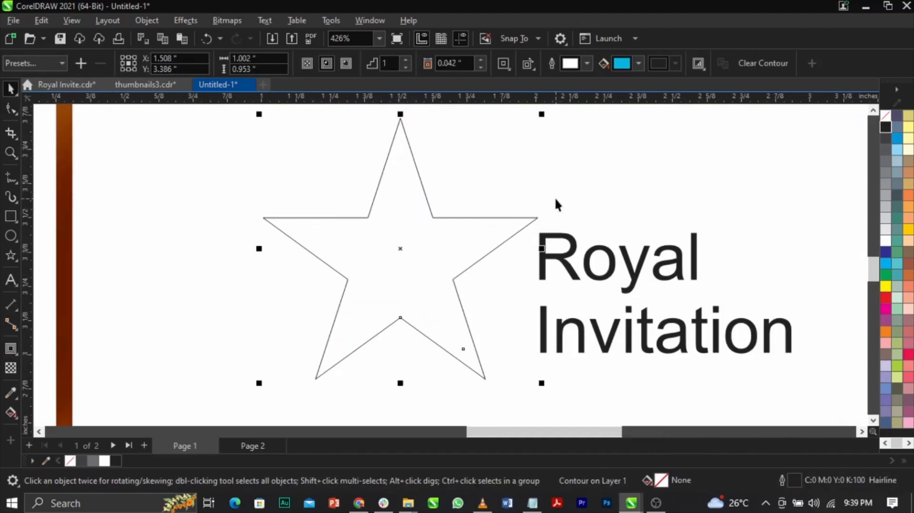
# Fill the outer star with 90% black and shift the contoured star slightly down and to the left.
pyautogui.click(883, 139)
pyautogui.click(431, 244)
pyautogui.click(466, 261)
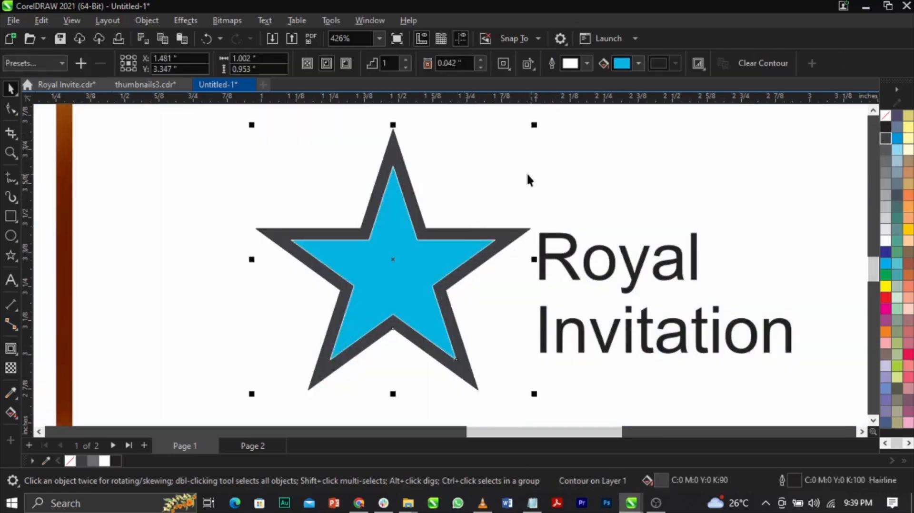
pyautogui.click(528, 180)
# Break the star's contour group apart so the blue inner star is a separate object.
pyautogui.click(411, 186)
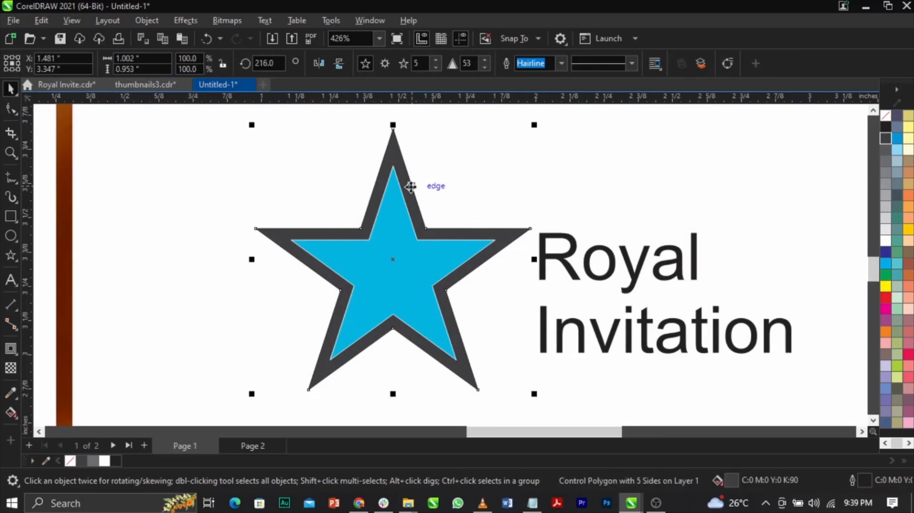
pyautogui.rightClick(411, 186)
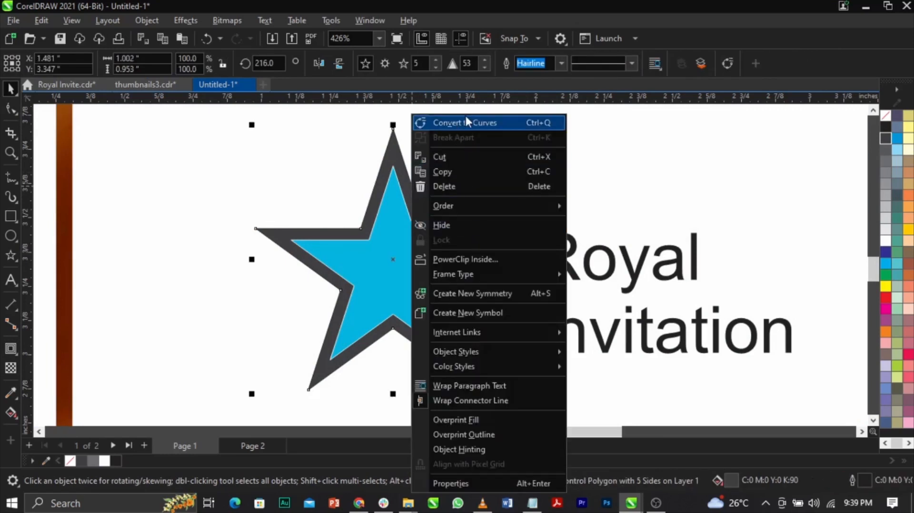
pyautogui.click(330, 161)
pyautogui.click(402, 228)
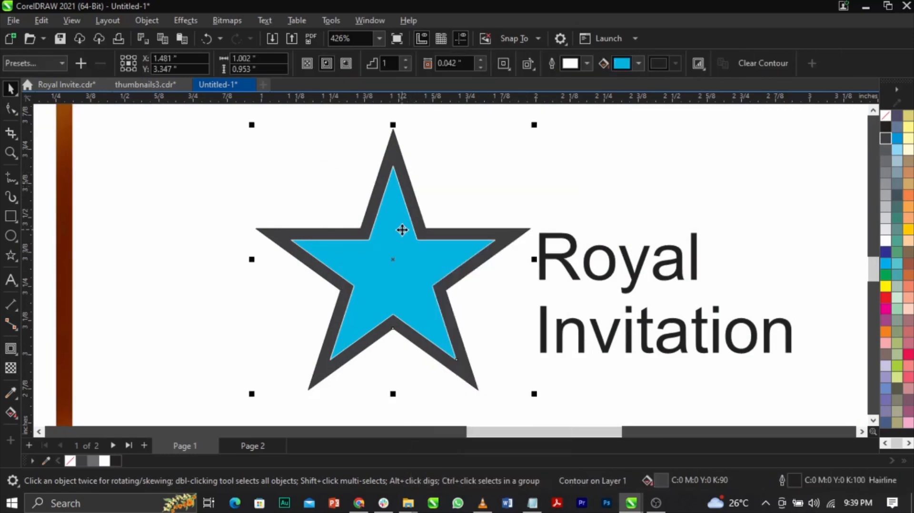
pyautogui.rightClick(403, 233)
pyautogui.click(426, 239)
# Remove the outline from the dark grey outer star and select the blue inner star.
pyautogui.click(405, 236)
pyautogui.keyDown('shift'); pyautogui.click(473, 234); pyautogui.keyUp('shift')
pyautogui.rightClick(884, 119)
pyautogui.click(884, 127)
pyautogui.click(417, 248)
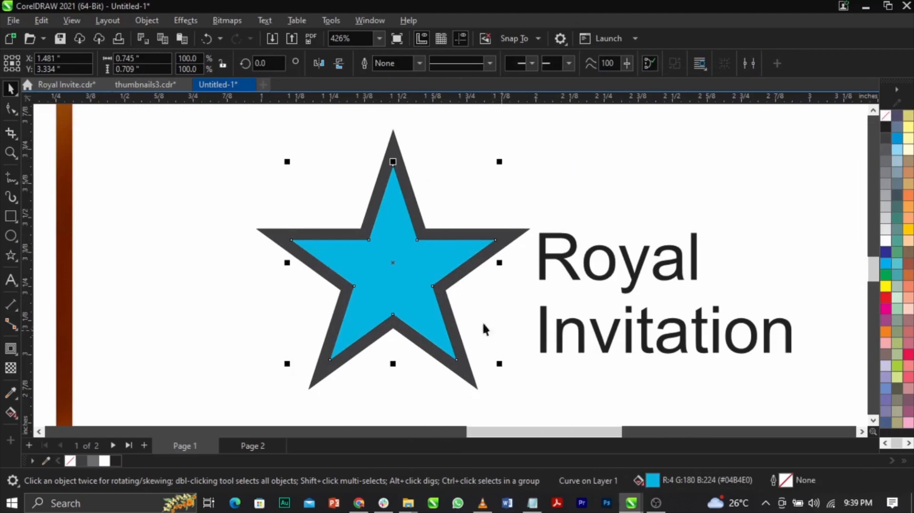
pyautogui.scroll(-2, 428, 300)
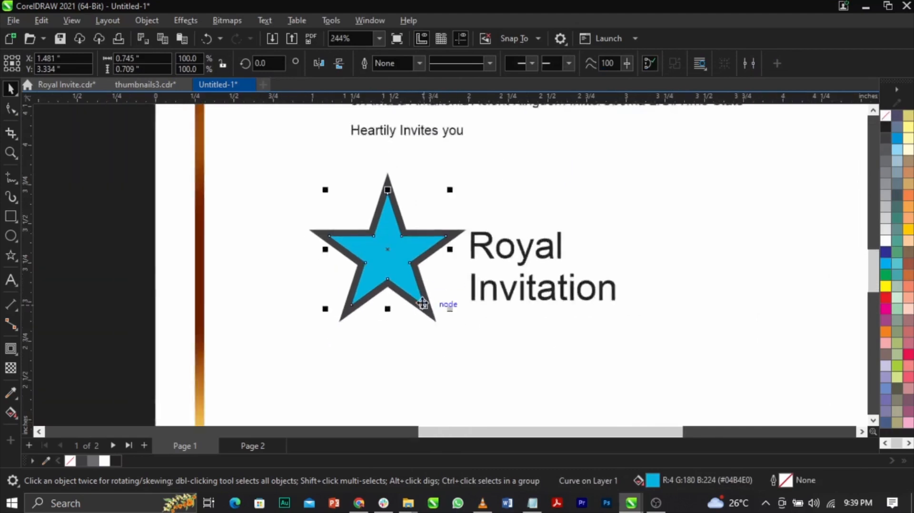
pyautogui.scroll(2, 460, 187)
pyautogui.scroll(-1, 490, 196)
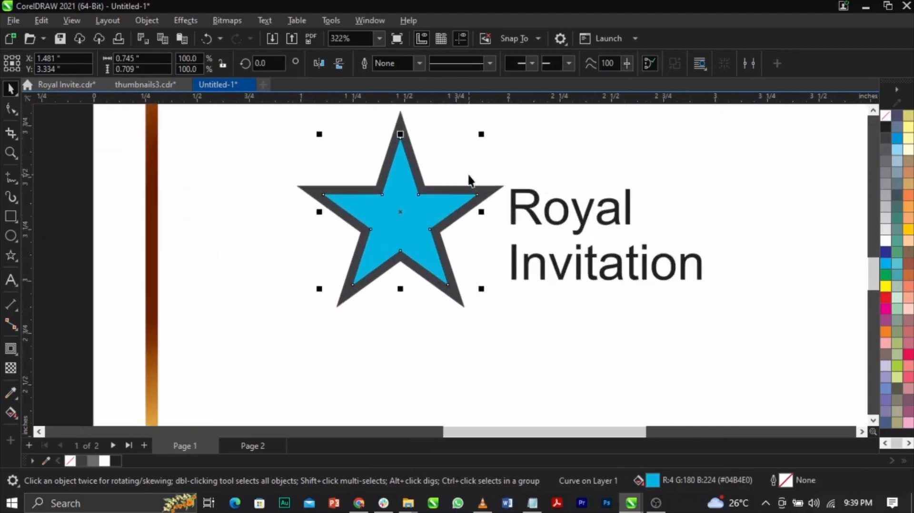
pyautogui.moveTo(453, 199); pyautogui.dragTo(377, 215)
pyautogui.hotkey('ctrl', 'z')
# Trim the dark grey star with the blue inner star.
pyautogui.keyDown('shift'); pyautogui.click(493, 192); pyautogui.keyUp('shift')
pyautogui.moveTo(493, 191); pyautogui.dragTo(465, 208)
pyautogui.hotkey('ctrl', 'z')
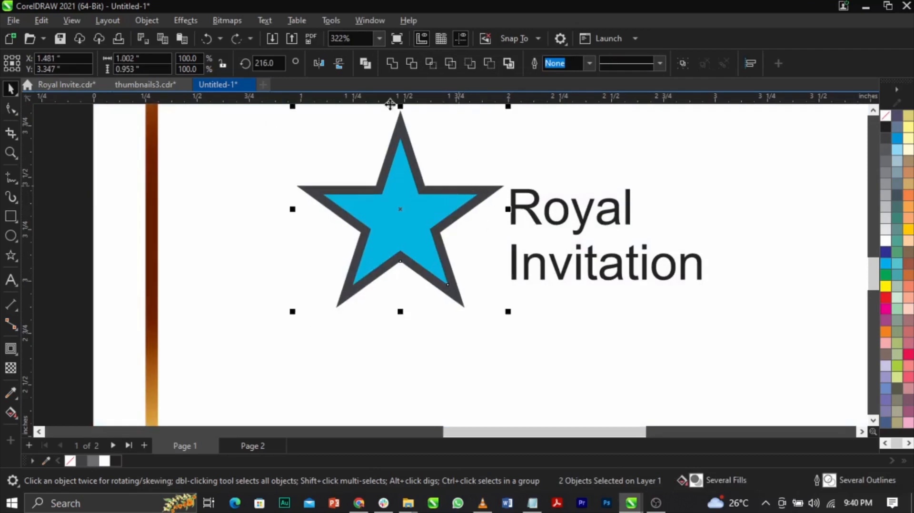
pyautogui.click(410, 63)
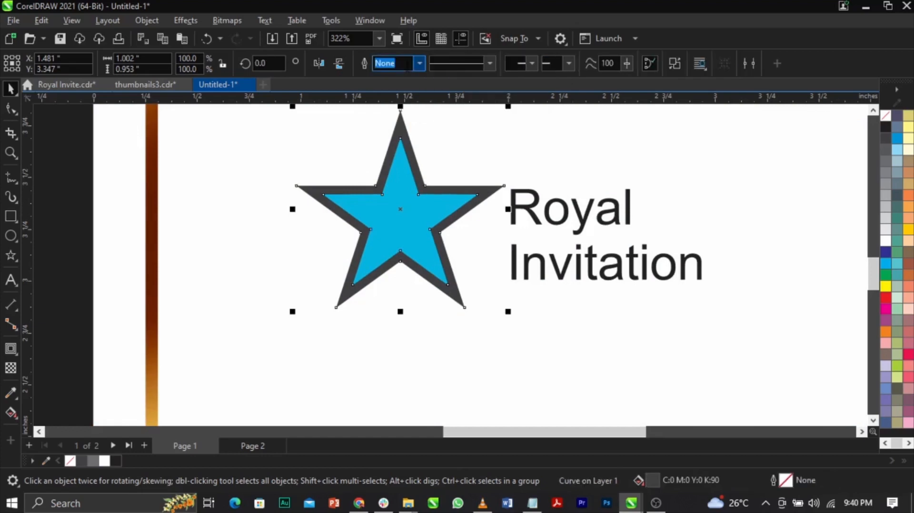
# Move the blue star aside to check the cut-out in the grey star, and delete the blue star.
pyautogui.moveTo(424, 203); pyautogui.dragTo(343, 209)
pyautogui.click(428, 209)
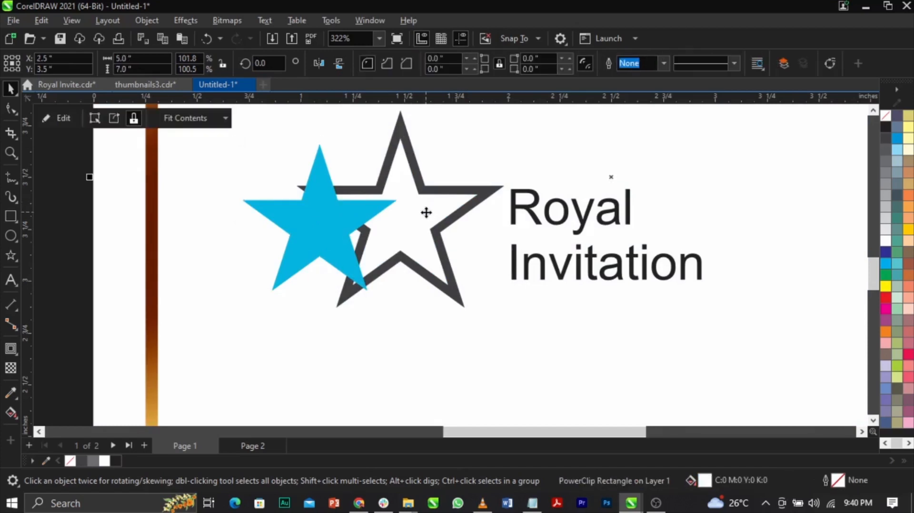
pyautogui.click(427, 225)
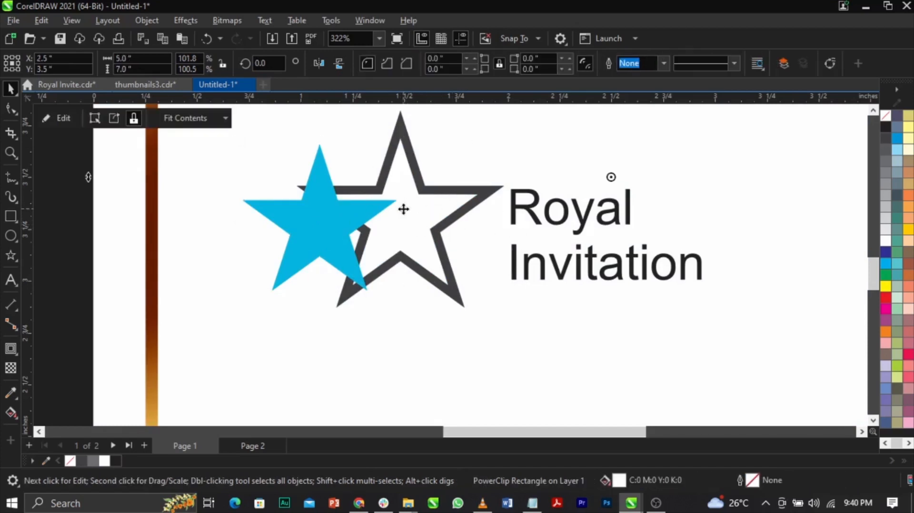
pyautogui.click(312, 223)
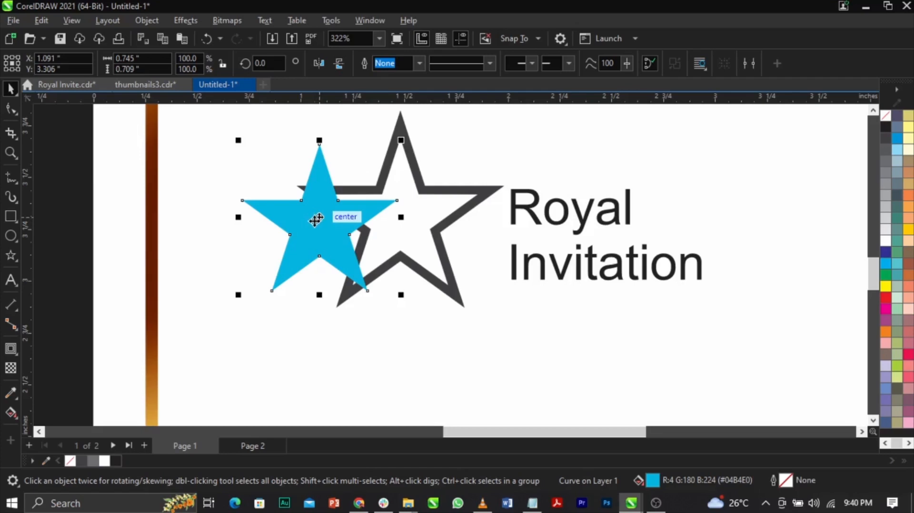
pyautogui.press('Delete')
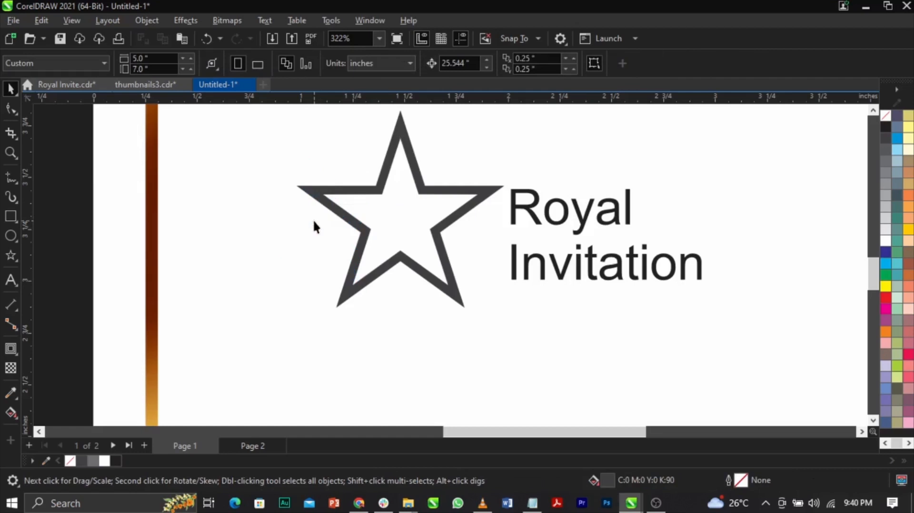
# Draw a narrow upright rectangle about 0.04 × 1.17 inches beside the hollow star and fill it yellow, C0 M20 Y100 K0.
pyautogui.click(10, 214)
pyautogui.moveTo(238, 136); pyautogui.dragTo(246, 380)
pyautogui.press('space')
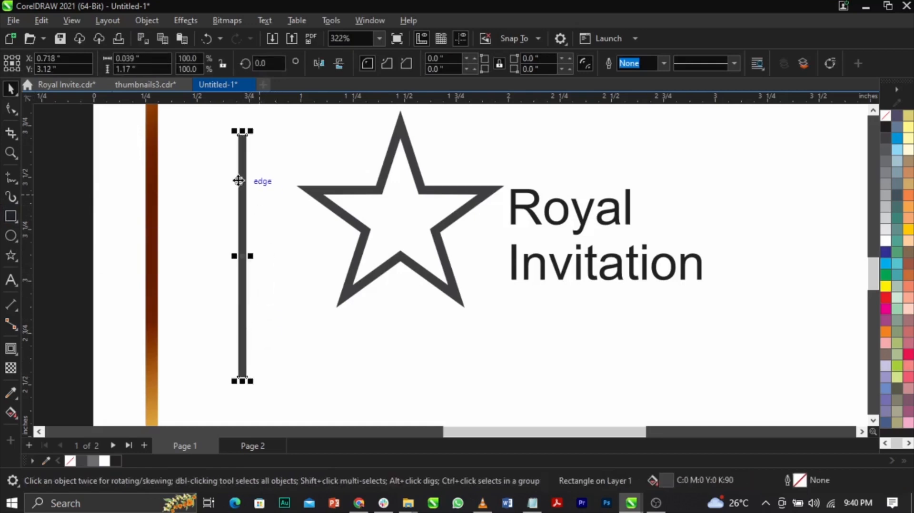
pyautogui.click(907, 230)
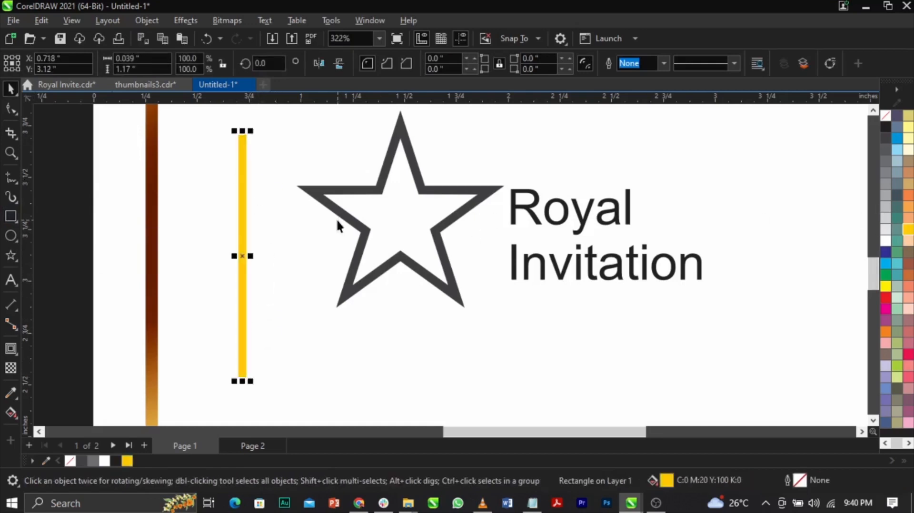
# Rotate the yellow bar to about 303.6° and place it over the star's lower-left leg and inner bottom corner.
pyautogui.click(244, 140)
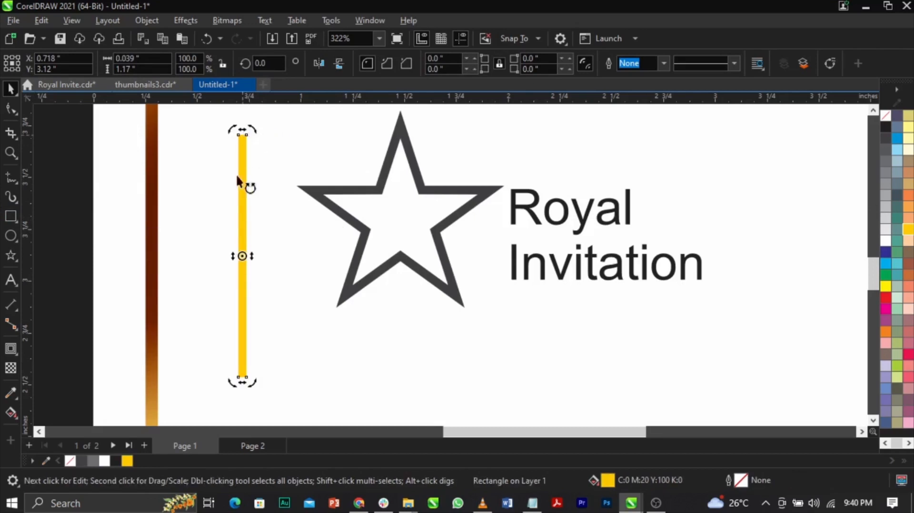
pyautogui.moveTo(255, 126); pyautogui.dragTo(439, 251)
pyautogui.scroll(6, 408, 272)
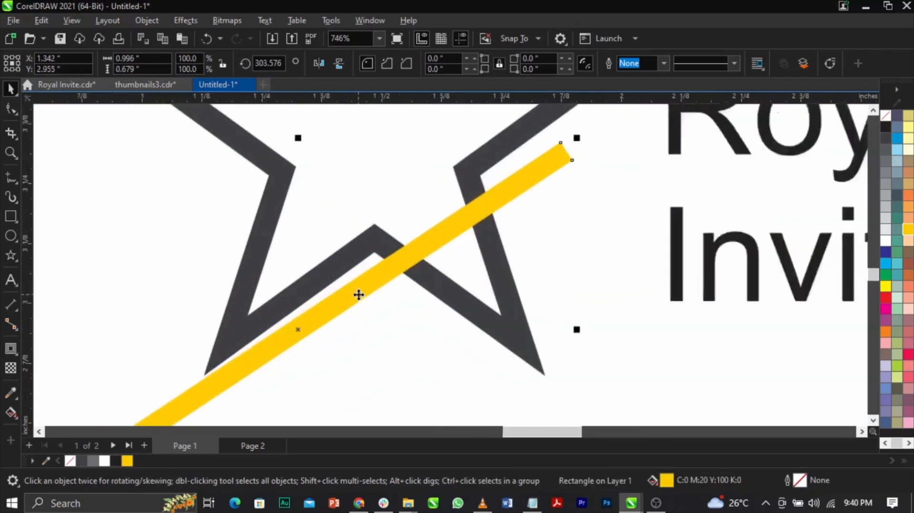
pyautogui.moveTo(409, 261); pyautogui.dragTo(373, 230)
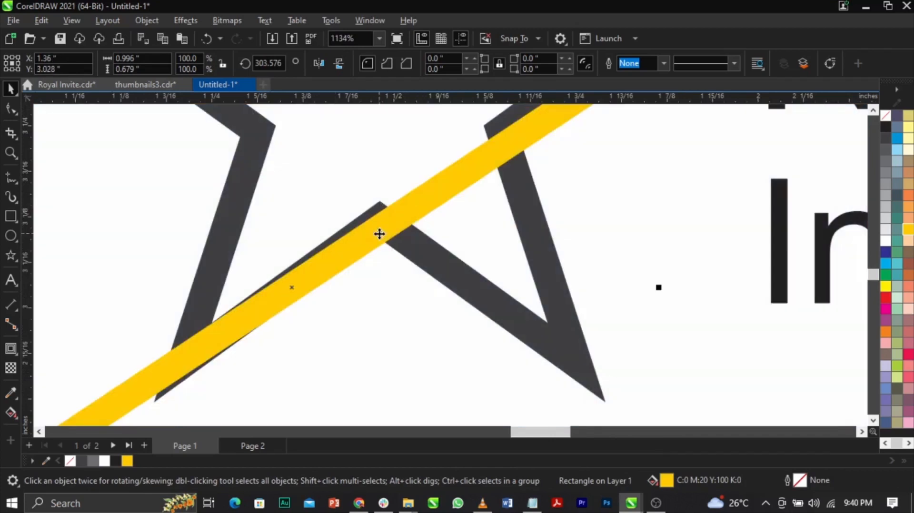
# Enlarge the yellow bar to about 133.7% across the star and adjust its rotation to about 304.5°.
pyautogui.scroll(-6, 379, 234)
pyautogui.moveTo(470, 190); pyautogui.dragTo(550, 133)
pyautogui.scroll(-1, 550, 133)
pyautogui.scroll(1, 489, 165)
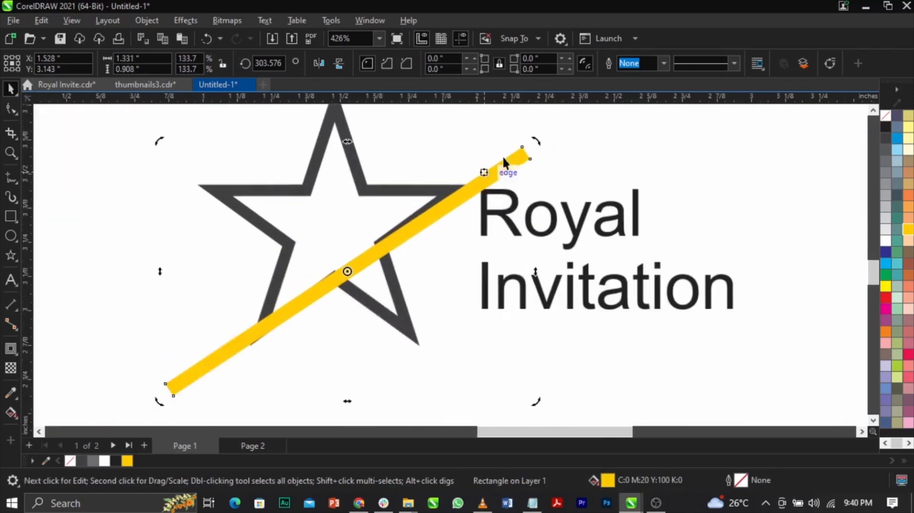
pyautogui.moveTo(541, 149); pyautogui.dragTo(539, 139)
pyautogui.scroll(1, 336, 326)
pyautogui.scroll(-3, 535, 146)
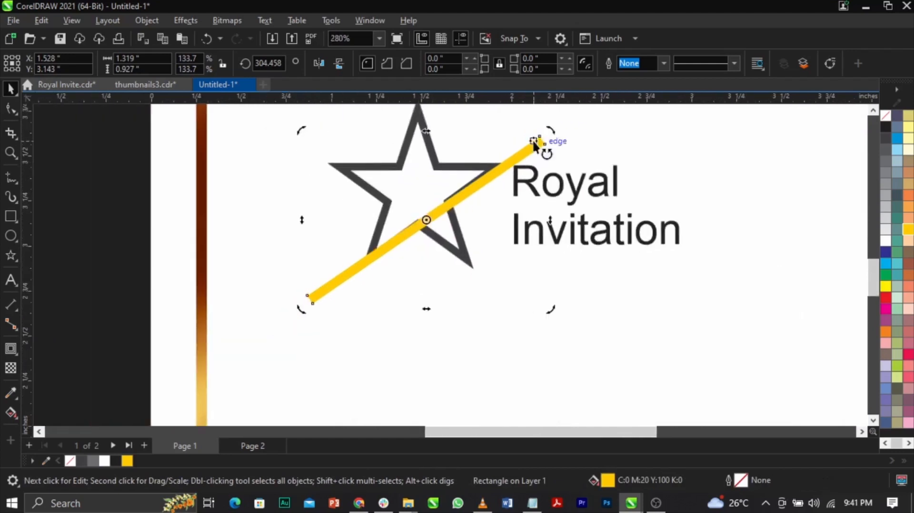
# Rotate the yellow bar to about 306.1° and nudge it into line with the star's right arm and lower-left leg.
pyautogui.scroll(2, 534, 144)
pyautogui.moveTo(552, 138); pyautogui.dragTo(548, 134)
pyautogui.scroll(3, 335, 333)
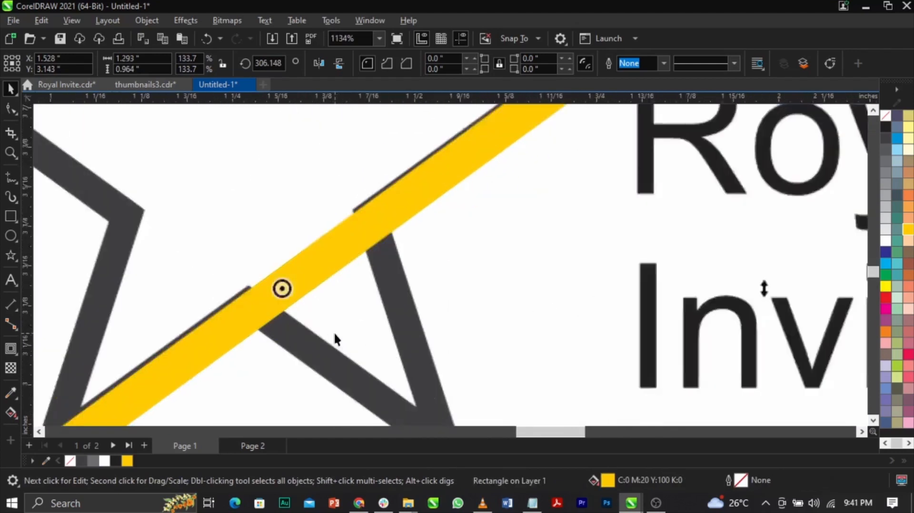
pyautogui.moveTo(349, 230); pyautogui.dragTo(348, 229)
pyautogui.scroll(-4, 347, 230)
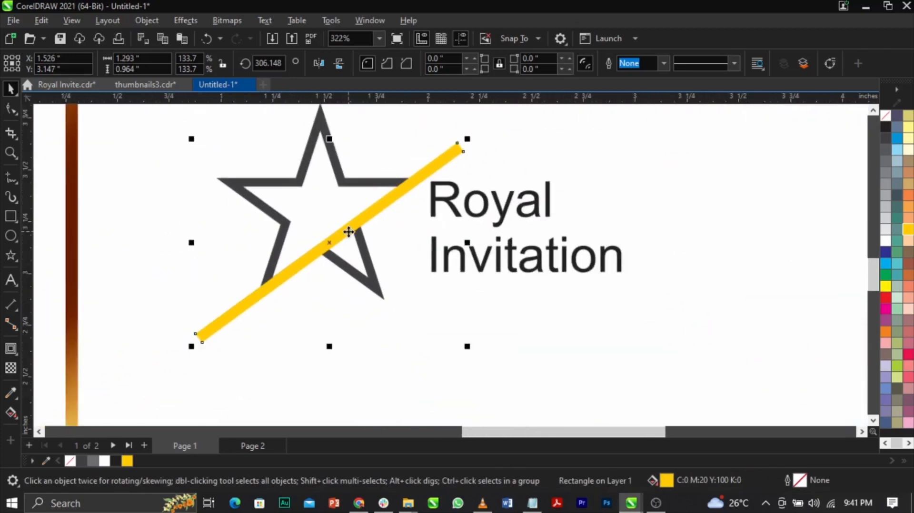
# Enlarge the yellow bar to about 138.2% so it extends past both sides of the star.
pyautogui.moveTo(467, 140); pyautogui.dragTo(474, 132)
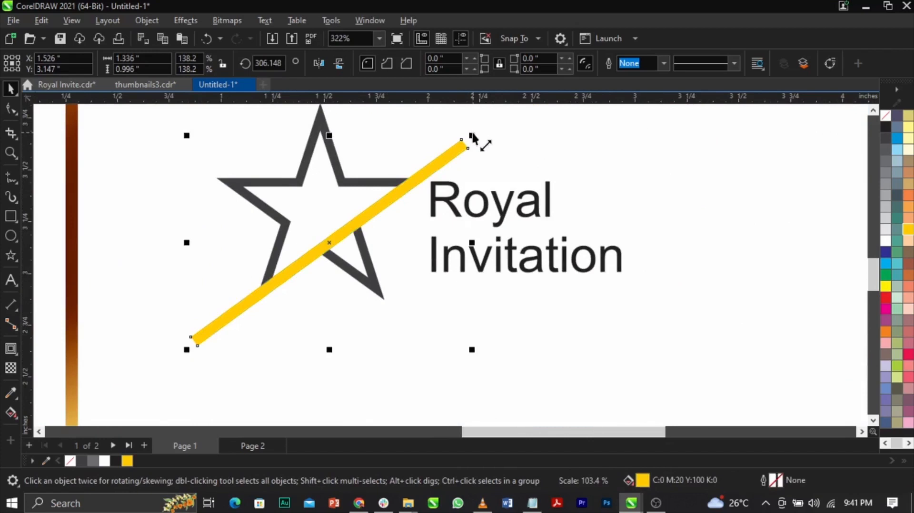
pyautogui.scroll(-3, 315, 182)
pyautogui.scroll(4, 328, 178)
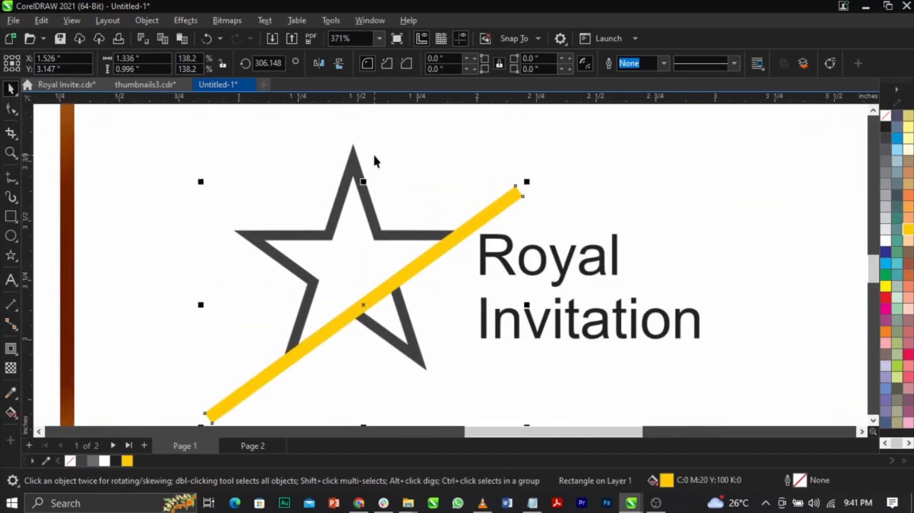
# Trim the hollow star with the yellow bar and delete the bar.
pyautogui.keyDown('shift'); pyautogui.click(356, 162); pyautogui.keyUp('shift')
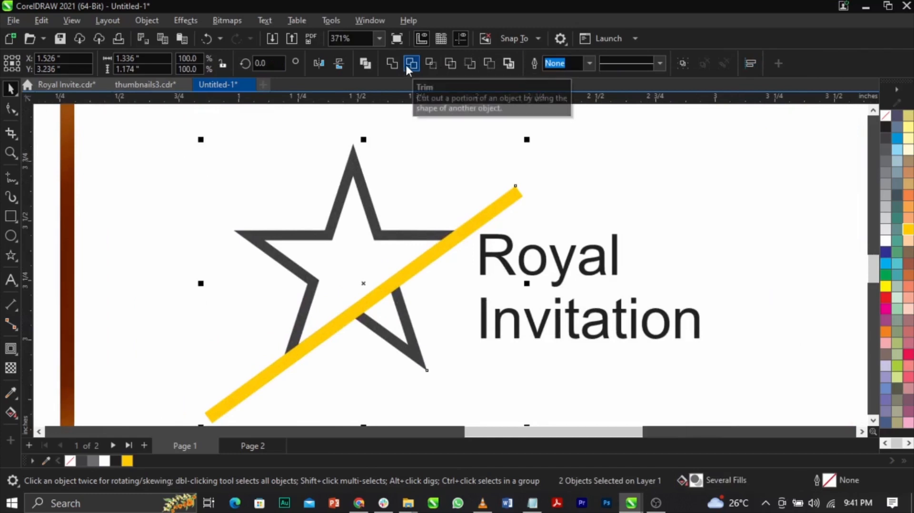
pyautogui.click(437, 138)
pyautogui.click(492, 213)
pyautogui.press('Delete')
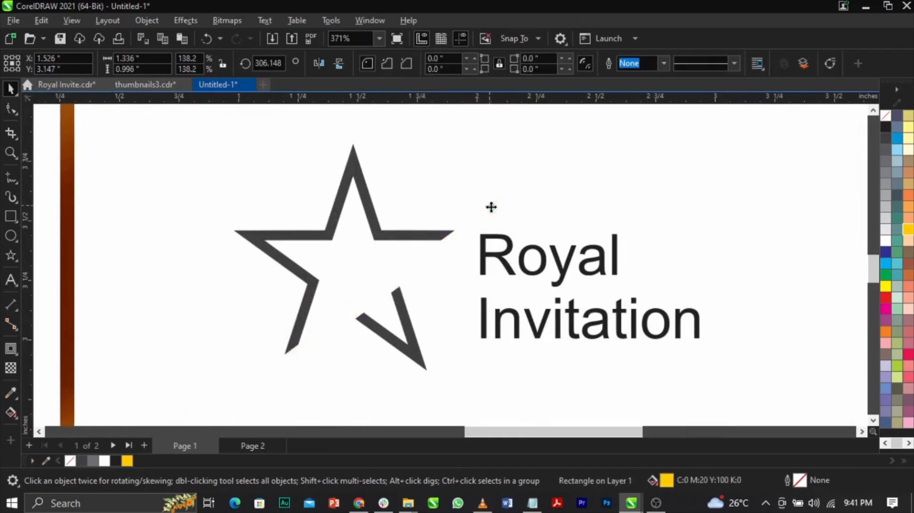
# Break the trimmed star curve apart and delete its detached lower-right point.
pyautogui.click(440, 238)
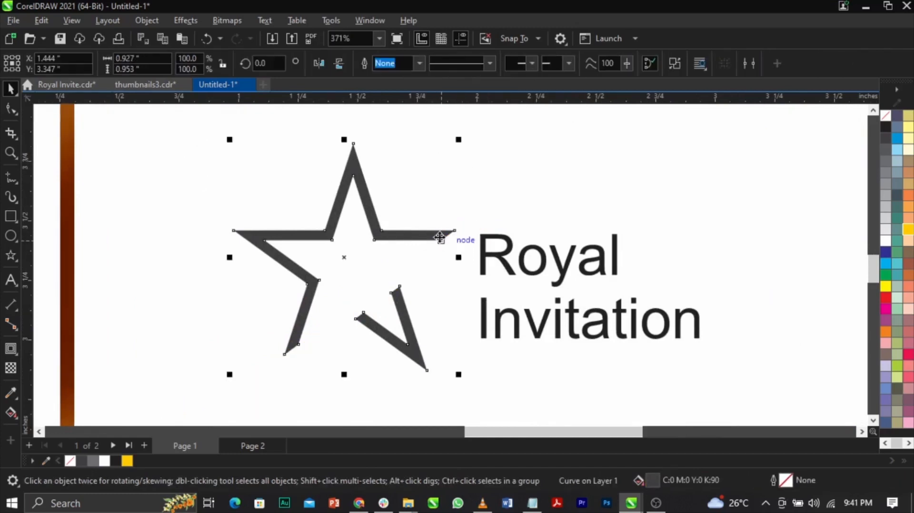
pyautogui.rightClick(440, 238)
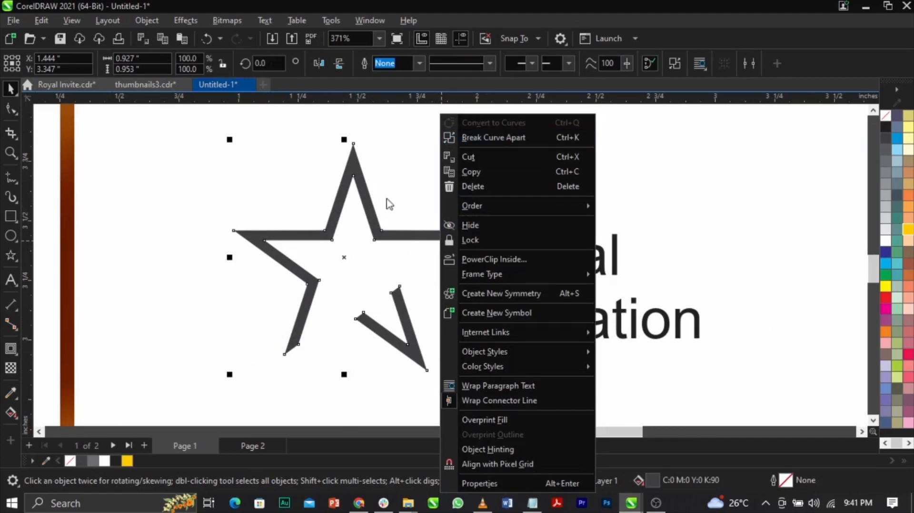
pyautogui.click(505, 138)
pyautogui.click(505, 138)
pyautogui.click(415, 366)
pyautogui.click(419, 360)
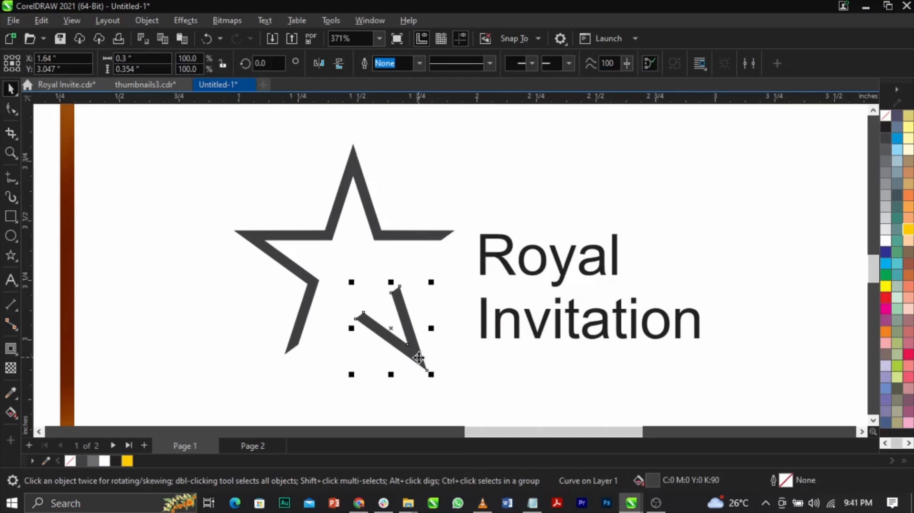
pyautogui.press('Delete')
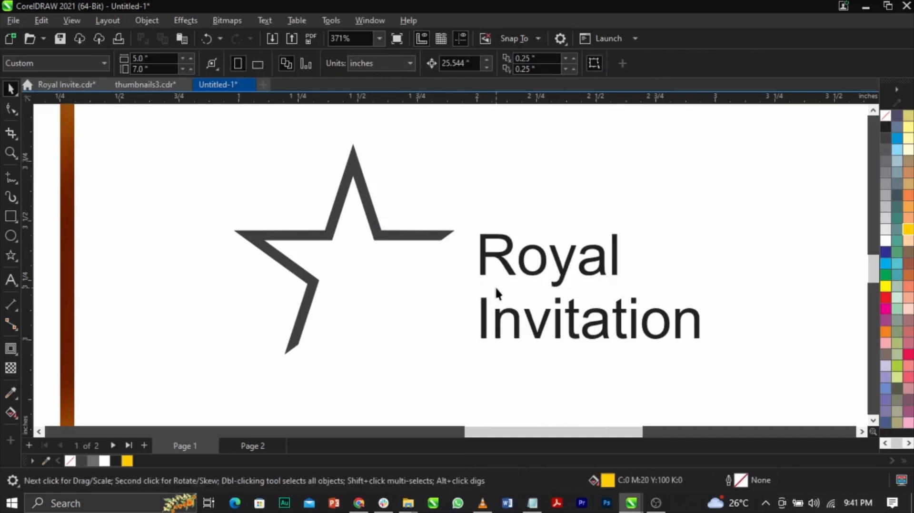
# Move the words Royal and Invitation together toward the open lower-right side of the star.
pyautogui.scroll(-2, 495, 289)
pyautogui.scroll(2, 549, 281)
pyautogui.click(549, 284)
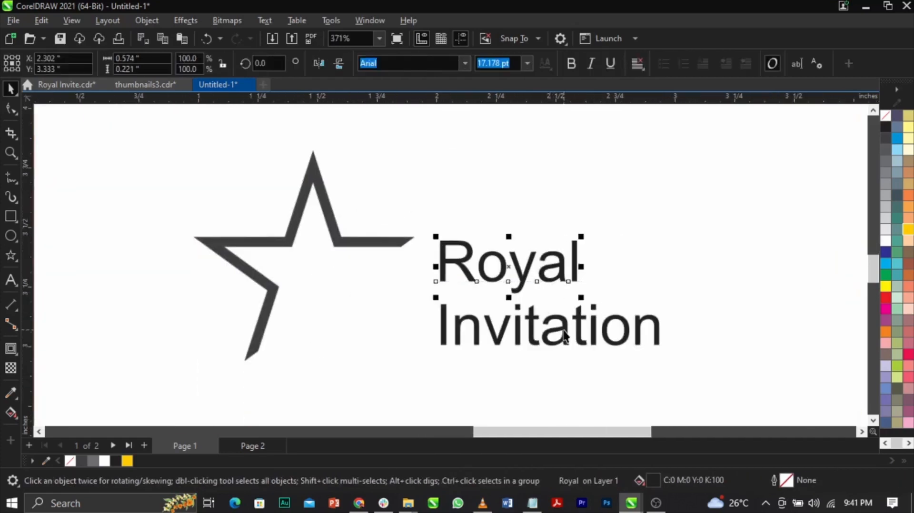
pyautogui.keyDown('shift'); pyautogui.click(564, 332); pyautogui.keyUp('shift')
pyautogui.moveTo(564, 332); pyautogui.dragTo(479, 353)
pyautogui.click(514, 267)
pyautogui.scroll(-1, 523, 256)
pyautogui.scroll(1, 469, 336)
pyautogui.click(504, 274)
# Move Invitation slightly closer beneath Royal and shift the star so its open side wraps around both words.
pyautogui.scroll(2, 504, 272)
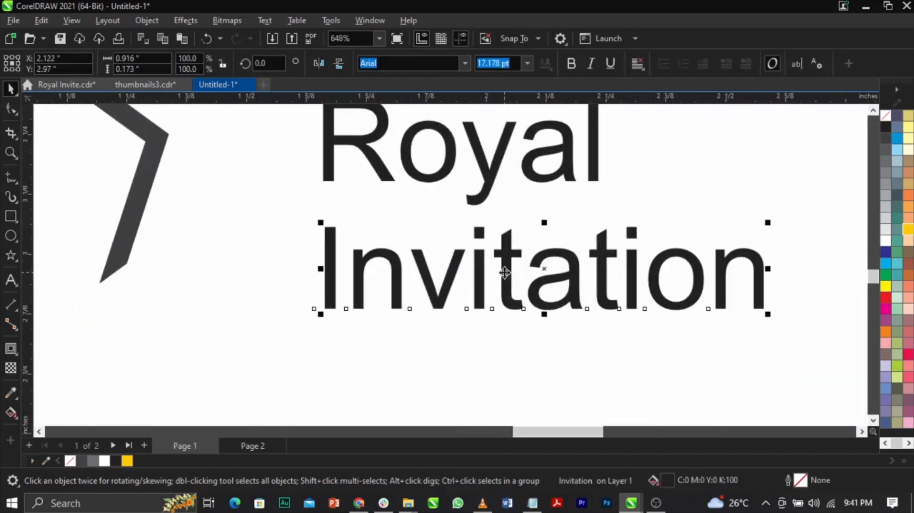
pyautogui.moveTo(505, 271); pyautogui.dragTo(505, 262)
pyautogui.scroll(-2, 504, 260)
pyautogui.scroll(2, 467, 157)
pyautogui.moveTo(445, 134); pyautogui.dragTo(525, 156)
pyautogui.scroll(-5, 486, 240)
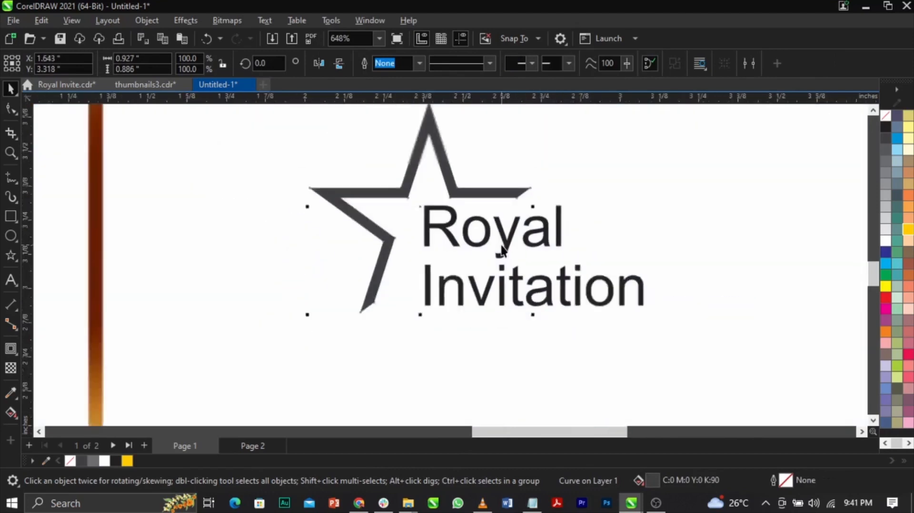
# Scale the star and both heading words down together to about 86%.
pyautogui.moveTo(355, 127); pyautogui.dragTo(575, 282)
pyautogui.press('z')
pyautogui.moveTo(414, 169); pyautogui.dragTo(612, 314)
pyautogui.press('space')
# Set the font of the word Royal to Albright free.
pyautogui.click(556, 276)
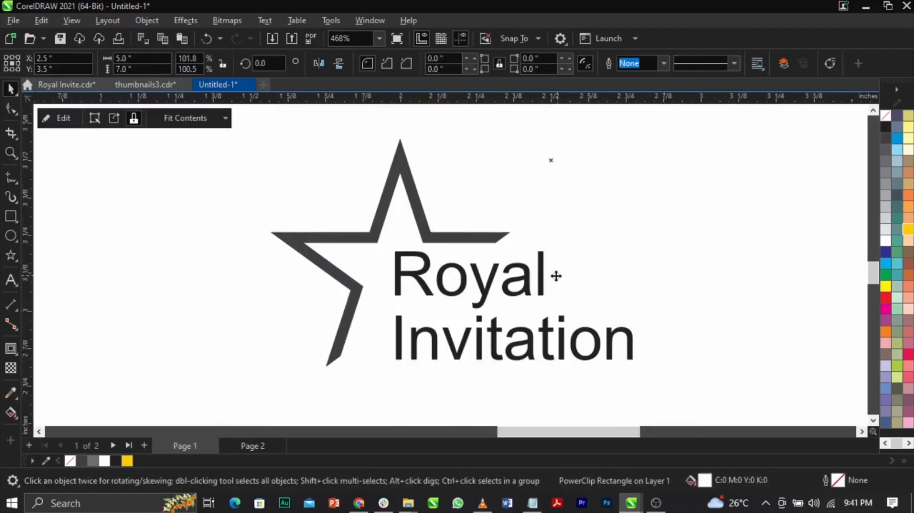
pyautogui.click(543, 282)
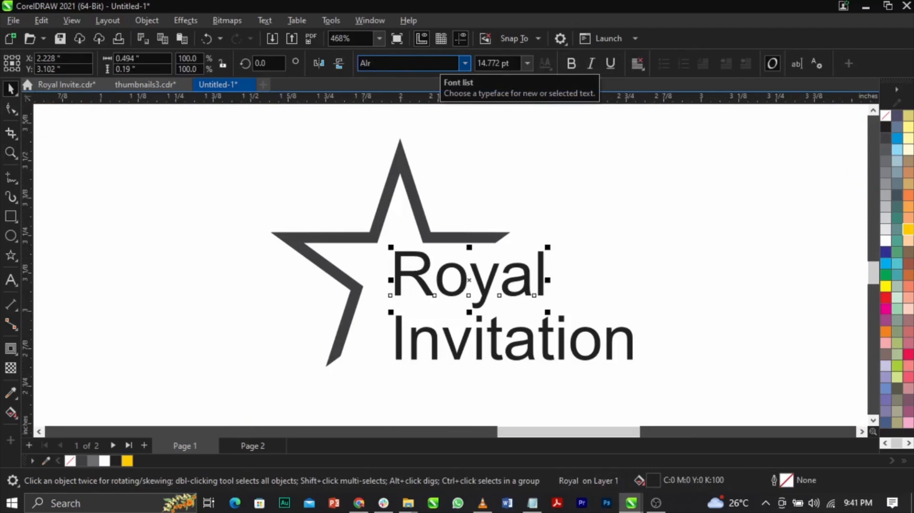
pyautogui.write('br')
pyautogui.press('Return')
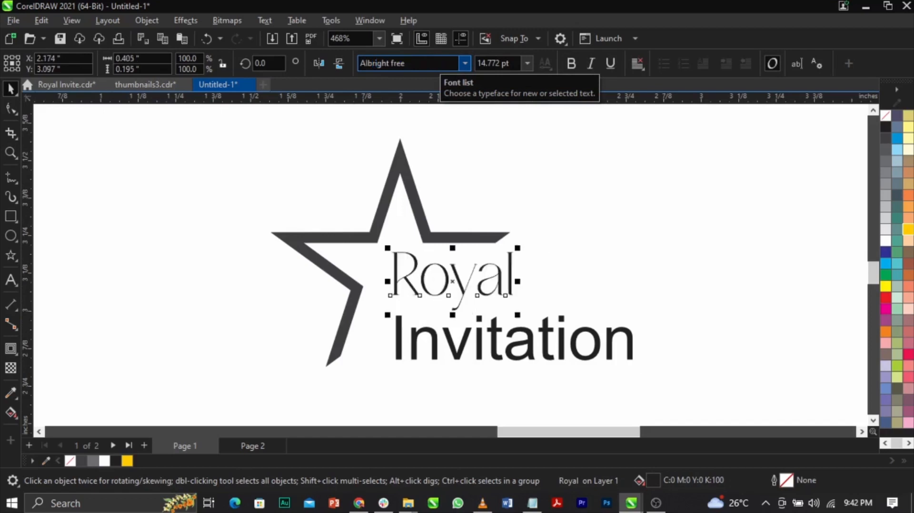
# Convert the word Royal to uppercase and move it closer above Invitation.
pyautogui.scroll(-3, 512, 220)
pyautogui.doubleClick(507, 175)
pyautogui.hotkey('ctrl', 'a')
pyautogui.hotkey('shift', 'F3')
pyautogui.press('Return')
pyautogui.hotkey('ctrl', 'space')
pyautogui.scroll(1, 507, 176)
pyautogui.moveTo(516, 181); pyautogui.dragTo(533, 219)
# Set the font of the word Invitation to Albright free.
pyautogui.click(573, 271)
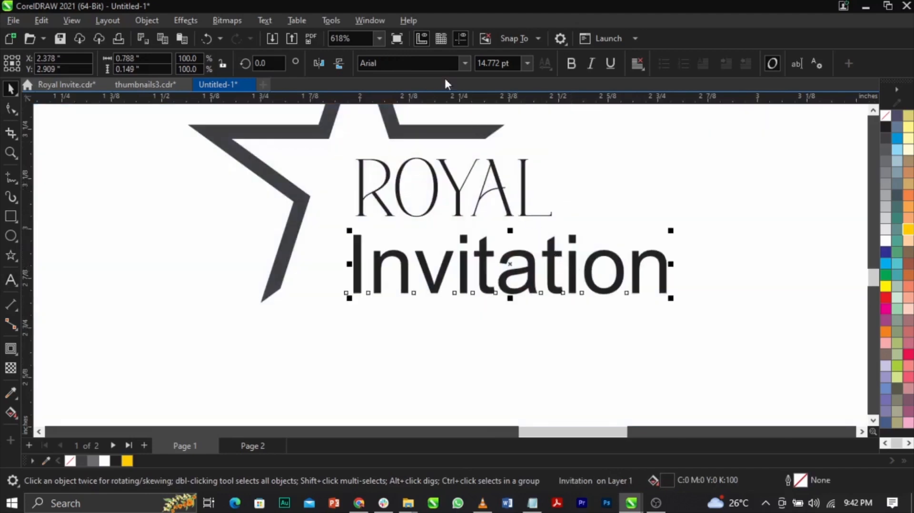
pyautogui.write('Roy')
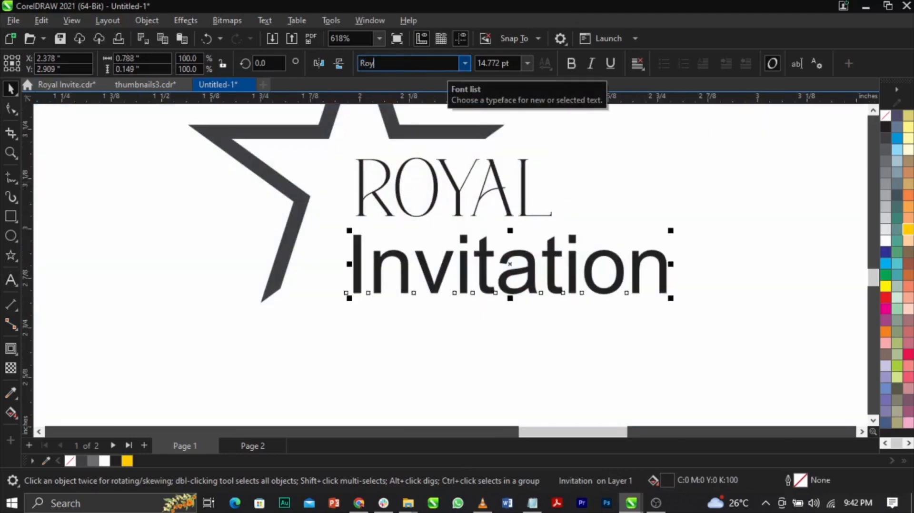
pyautogui.write('Albertho')
pyautogui.press('Return')
pyautogui.write('Albright free')
pyautogui.press('Return')
# Convert the word Invitation to uppercase.
pyautogui.doubleClick(530, 278)
pyautogui.hotkey('ctrl', 'a')
pyautogui.hotkey('shift', 'F3')
pyautogui.press('Down')
pyautogui.press('Down')
pyautogui.press('Return')
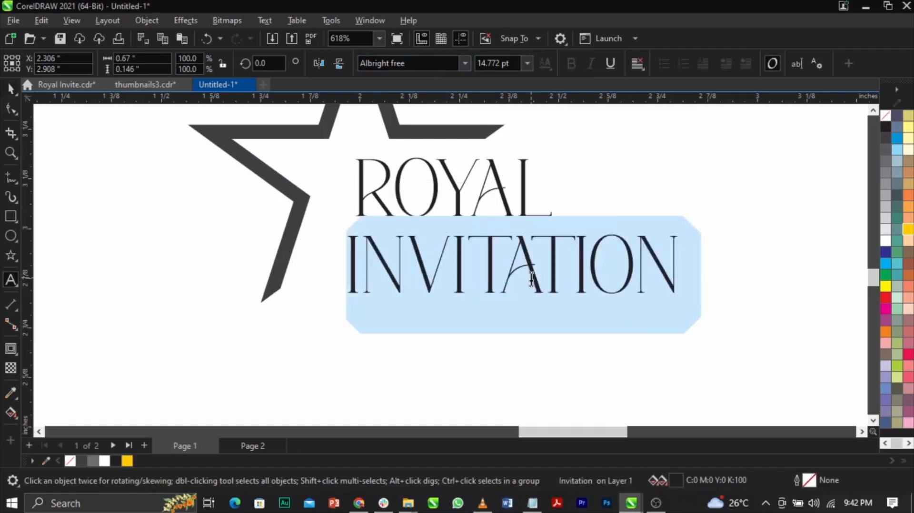
# Nudge ROYAL so it lines up with the left edge of INVITATION just below it.
pyautogui.hotkey('ctrl', 'space')
pyautogui.scroll(1, 530, 277)
pyautogui.moveTo(525, 193); pyautogui.dragTo(516, 204)
# Enlarge ROYAL and INVITATION together to about 18.4 pt and fit them into the star's opening.
pyautogui.keyDown('shift'); pyautogui.click(544, 260); pyautogui.keyUp('shift')
pyautogui.scroll(-2, 634, 307)
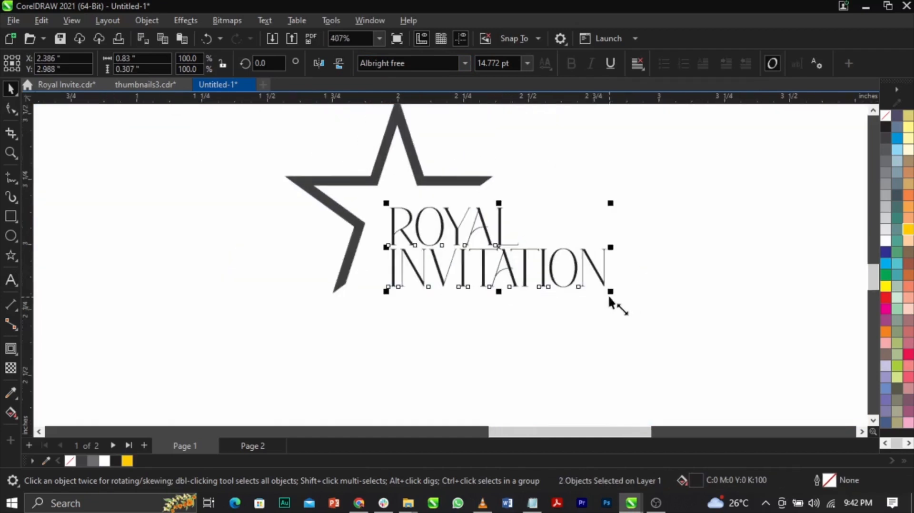
pyautogui.moveTo(611, 296); pyautogui.dragTo(695, 331)
pyautogui.scroll(2, 516, 223)
pyautogui.moveTo(518, 231); pyautogui.dragTo(512, 218)
pyautogui.moveTo(742, 341); pyautogui.dragTo(704, 326)
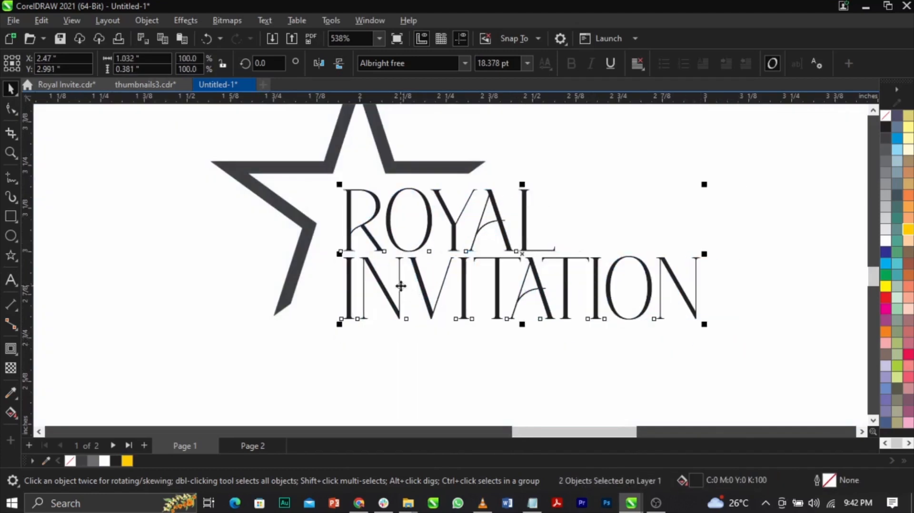
# Group the star with the words ROYAL and INVITATION.
pyautogui.click(469, 167)
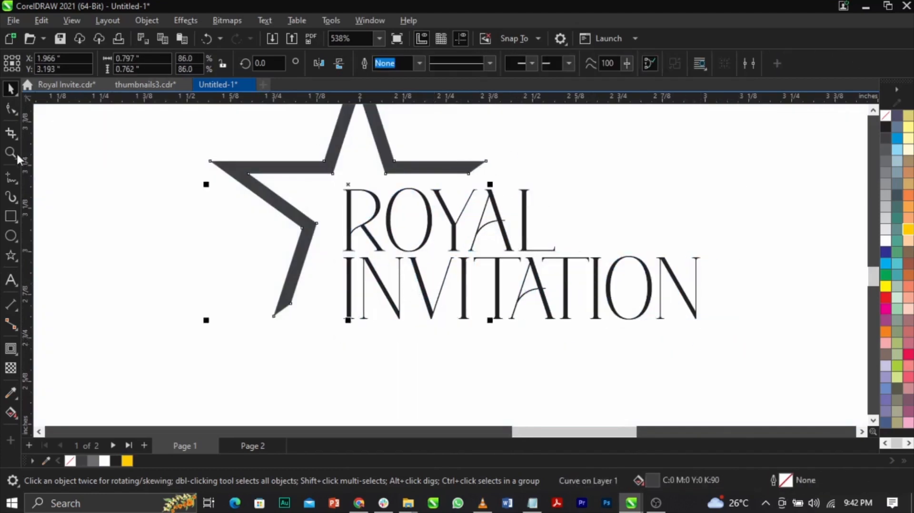
pyautogui.scroll(-2, 428, 252)
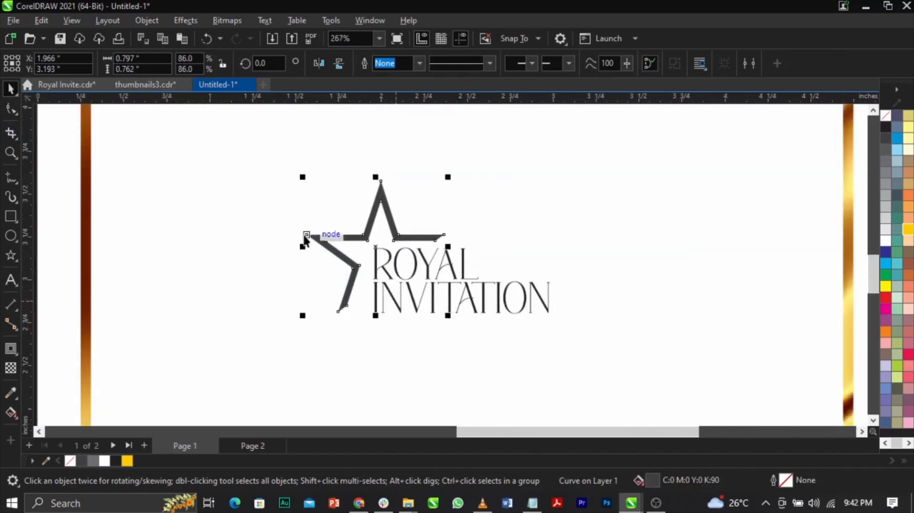
pyautogui.click(265, 167)
pyautogui.moveTo(491, 314); pyautogui.dragTo(605, 360)
pyautogui.scroll(-1, 605, 359)
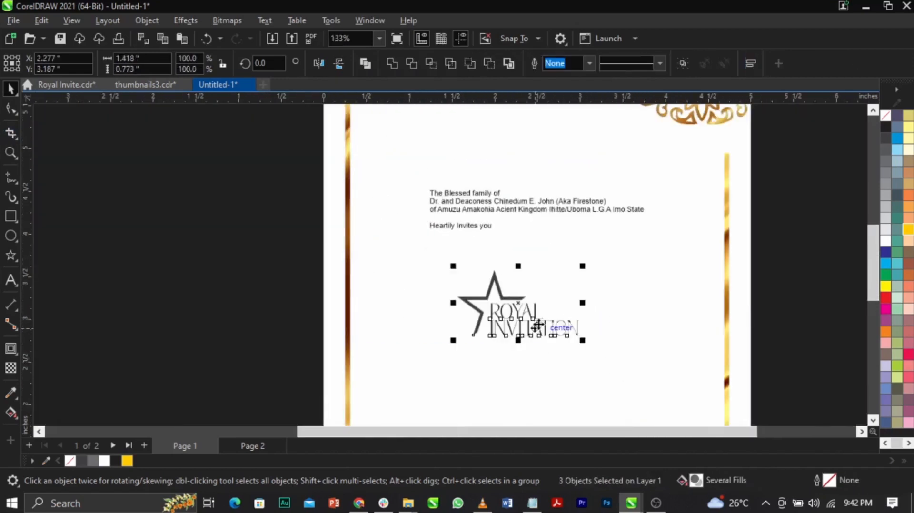
pyautogui.hotkey('ctrl', 'g')
# Move the emblem group to the upper part of the page and shrink it to about 1.27 × 0.69 inches.
pyautogui.scroll(-1, 539, 324)
pyautogui.moveTo(540, 324); pyautogui.dragTo(552, 209)
pyautogui.scroll(1, 552, 208)
pyautogui.moveTo(586, 240); pyautogui.dragTo(578, 236)
# Centre the emblem group horizontally on the page.
pyautogui.keyDown('shift'); pyautogui.click(581, 267); pyautogui.keyUp('shift')
pyautogui.press('c')
pyautogui.scroll(-1, 508, 285)
pyautogui.press('z')
pyautogui.moveTo(316, 138); pyautogui.dragTo(638, 286)
pyautogui.press('space')
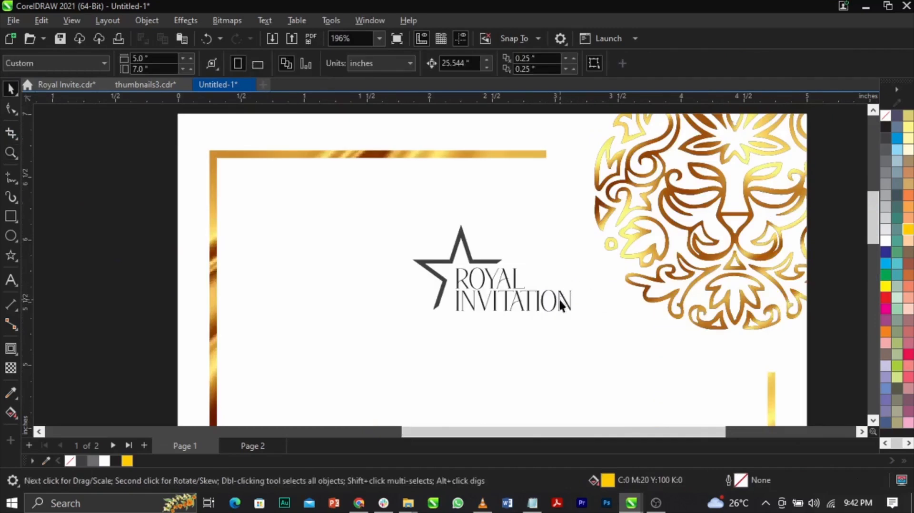
pyautogui.click(561, 304)
pyautogui.click(576, 317)
pyautogui.scroll(-2, 513, 221)
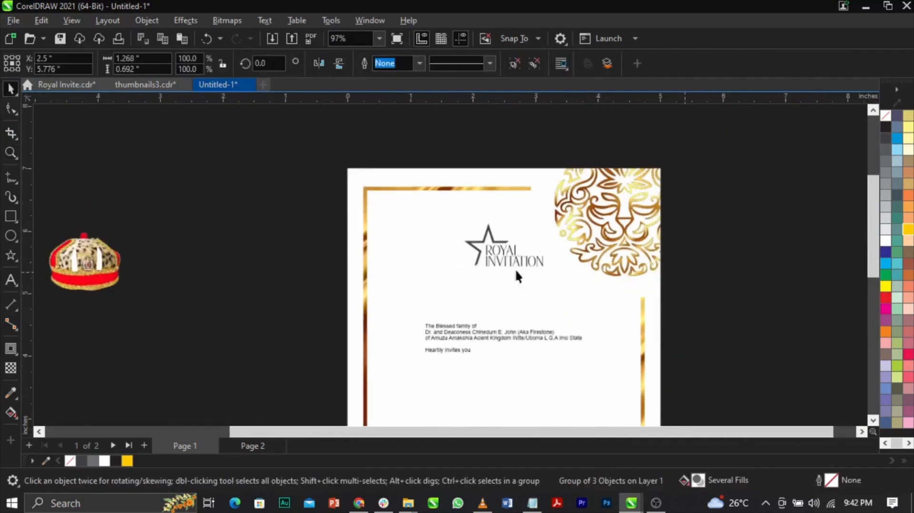
# Duplicate the gold texture image beside the page and PowerClip it inside the emblem group.
pyautogui.click(669, 280)
pyautogui.scroll(-1, 366, 264)
pyautogui.moveTo(145, 317); pyautogui.dragTo(295, 295)
pyautogui.rightClick(295, 295)
pyautogui.press('z')
pyautogui.moveTo(240, 219); pyautogui.dragTo(541, 316)
pyautogui.press('space')
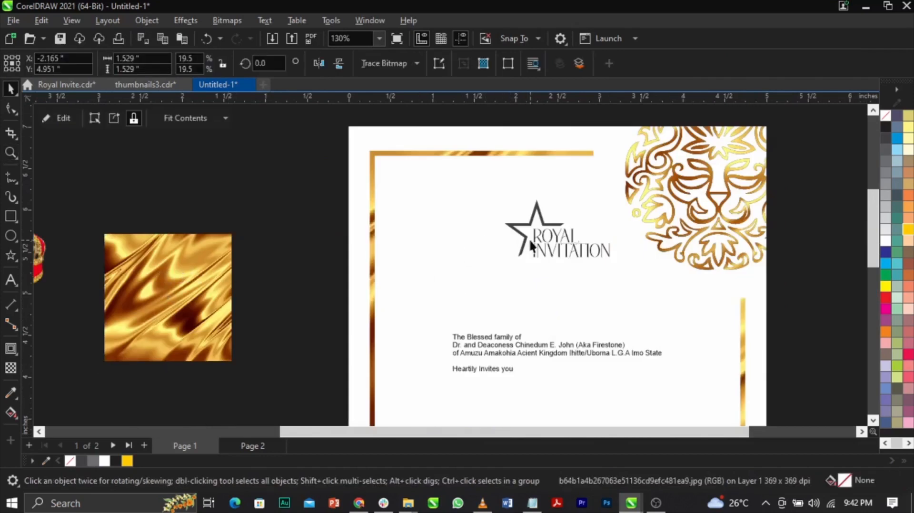
pyautogui.moveTo(193, 309); pyautogui.dragTo(525, 238)
pyautogui.click(557, 303)
# Edit the emblem's PowerClip contents, moving and enlarging the gold texture to cover the star and all lettering.
pyautogui.press('z')
pyautogui.moveTo(433, 180); pyautogui.dragTo(725, 291)
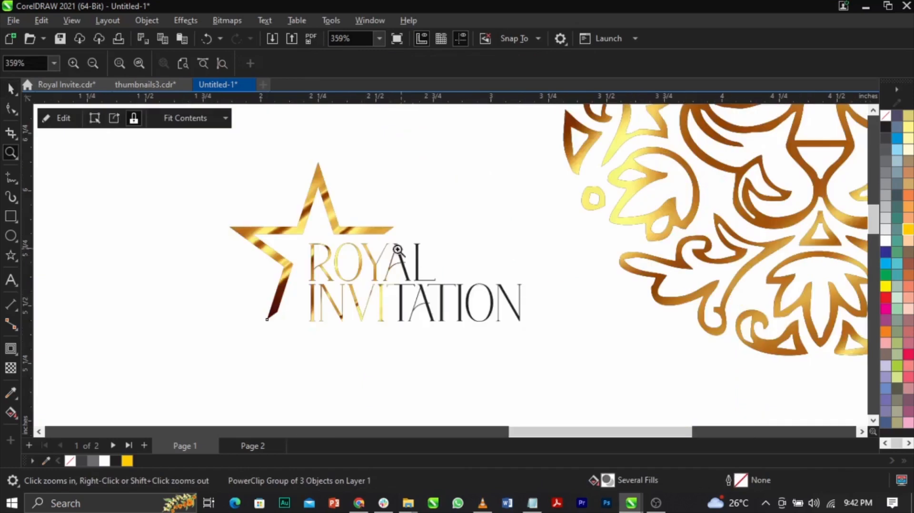
pyautogui.press('space')
pyautogui.doubleClick(366, 230)
pyautogui.click(357, 269)
pyautogui.moveTo(357, 269); pyautogui.dragTo(437, 270)
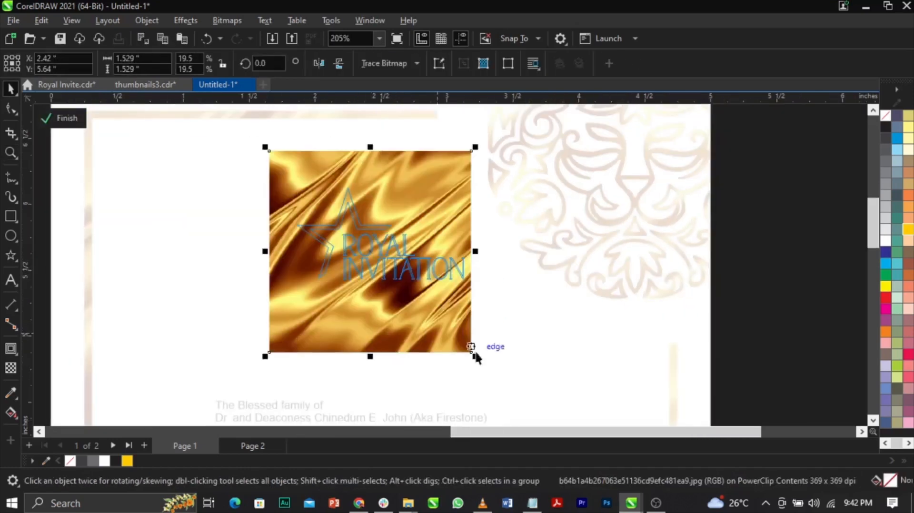
pyautogui.moveTo(475, 357)
pyautogui.mouseDown()
pyautogui.moveTo(521, 403)
pyautogui.moveTo(486, 347)
pyautogui.moveTo(485, 366)
pyautogui.mouseUp()
pyautogui.keyDown('ctrl'); pyautogui.click(552, 348); pyautogui.keyUp('ctrl')
pyautogui.click(553, 347)
# Examine the gold fill of the emblem and its placement on the page.
pyautogui.scroll(-2, 624, 245)
pyautogui.press('z')
pyautogui.moveTo(402, 218); pyautogui.dragTo(595, 320)
pyautogui.press('space')
pyautogui.click(566, 261)
pyautogui.moveTo(566, 260); pyautogui.dragTo(566, 284)
pyautogui.scroll(-5, 566, 284)
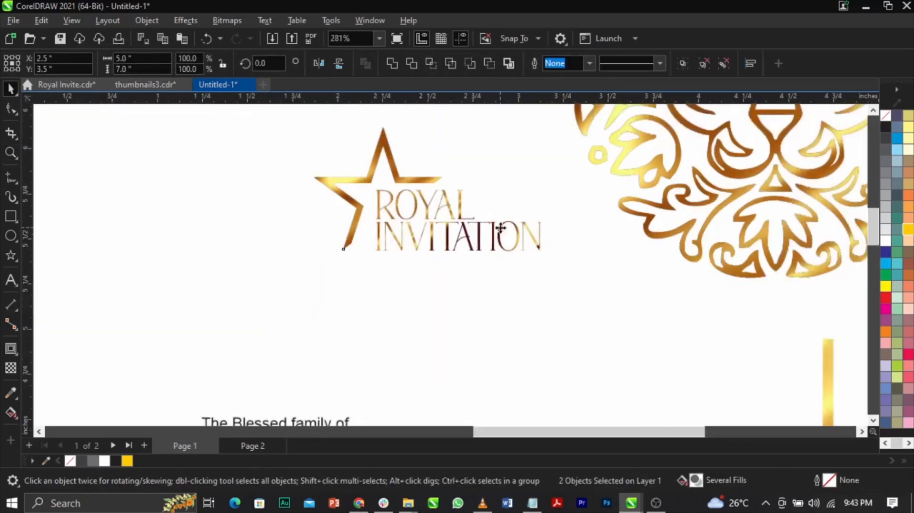
pyautogui.press('z')
pyautogui.moveTo(344, 171); pyautogui.dragTo(605, 373)
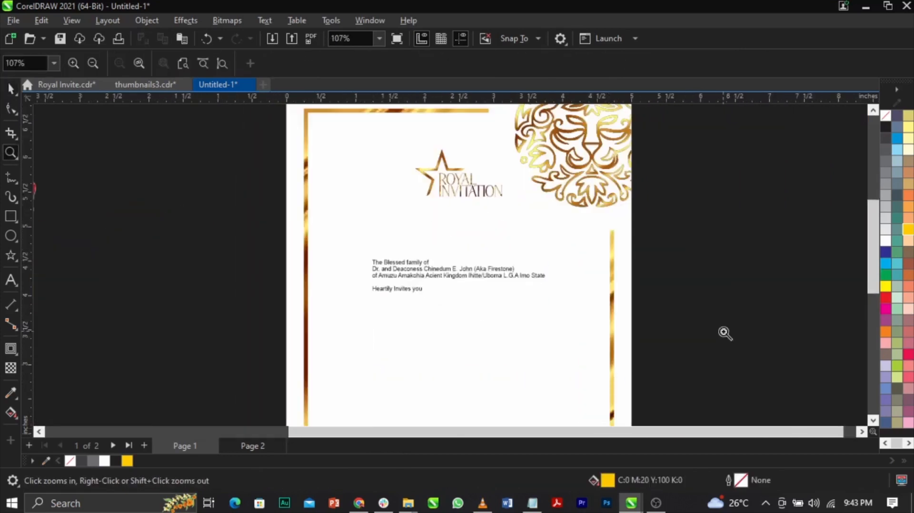
# Move the family invitation text block up beneath the emblem and centre-align its lines.
pyautogui.scroll(2, 495, 255)
pyautogui.press('space')
pyautogui.click(377, 269)
pyautogui.moveTo(377, 270); pyautogui.dragTo(440, 227)
pyautogui.press('F8')
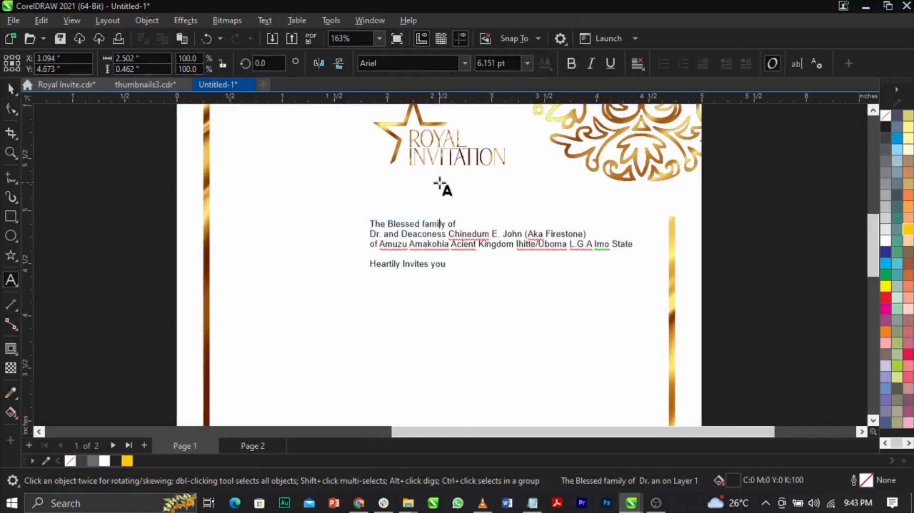
pyautogui.hotkey('ctrl', 'a')
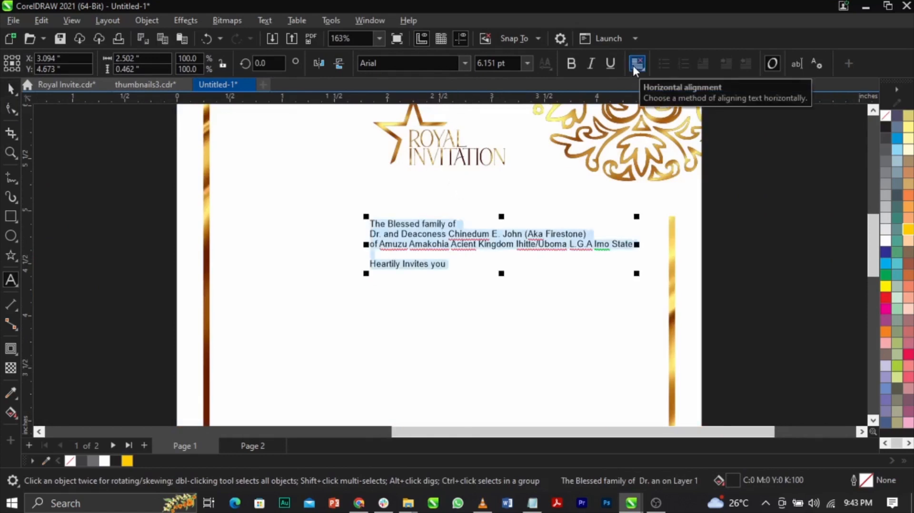
pyautogui.click(636, 63)
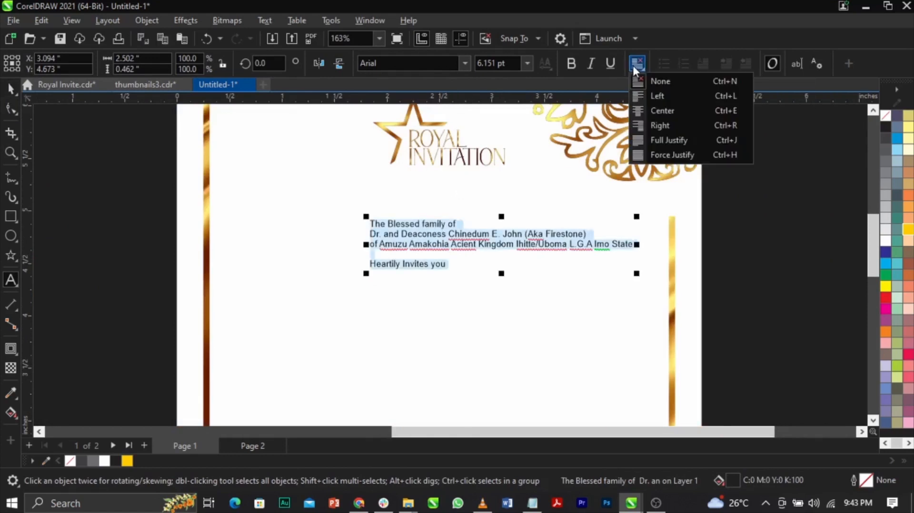
pyautogui.click(652, 108)
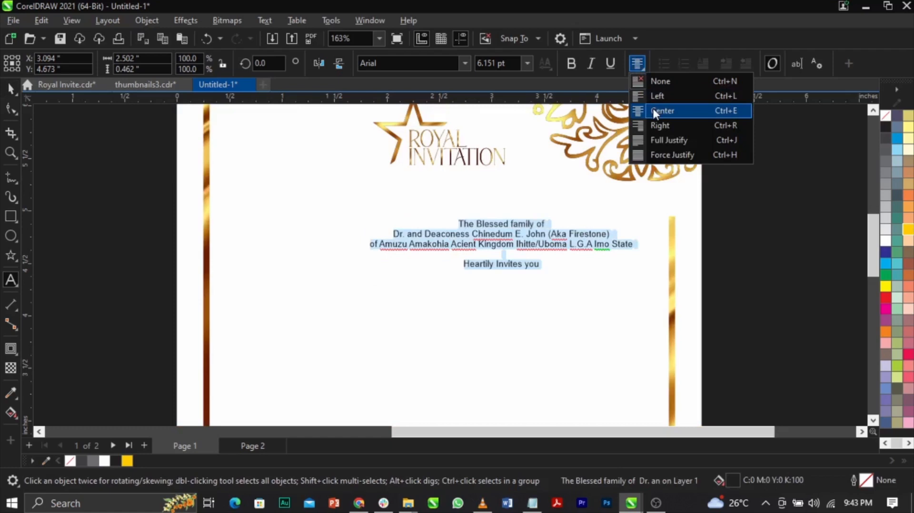
# Centre-align the family invitation text lines, moving the block slightly up and centring it horizontally on the page.
pyautogui.click(652, 109)
pyautogui.scroll(-2, 601, 183)
pyautogui.hotkey('ctrl', 'space')
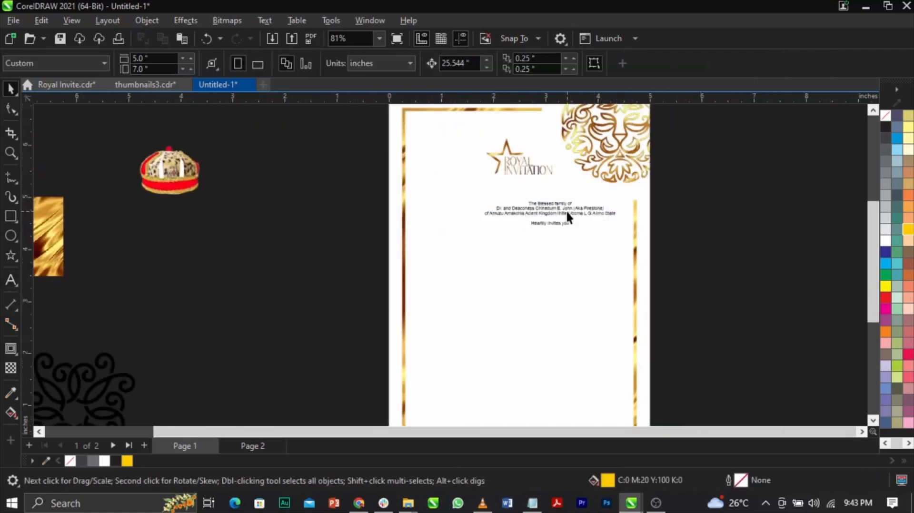
pyautogui.moveTo(566, 209)
pyautogui.mouseDown()
pyautogui.moveTo(535, 206)
pyautogui.moveTo(567, 203)
pyautogui.mouseUp()
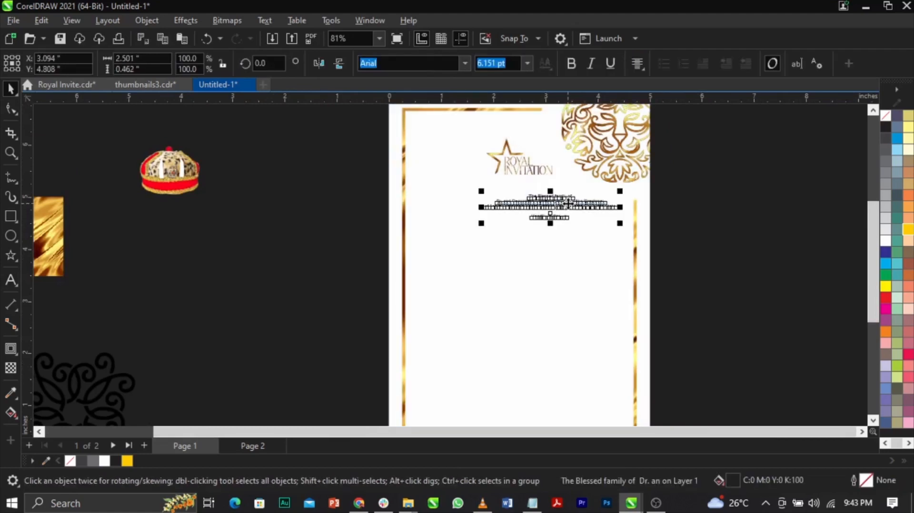
pyautogui.click(572, 270)
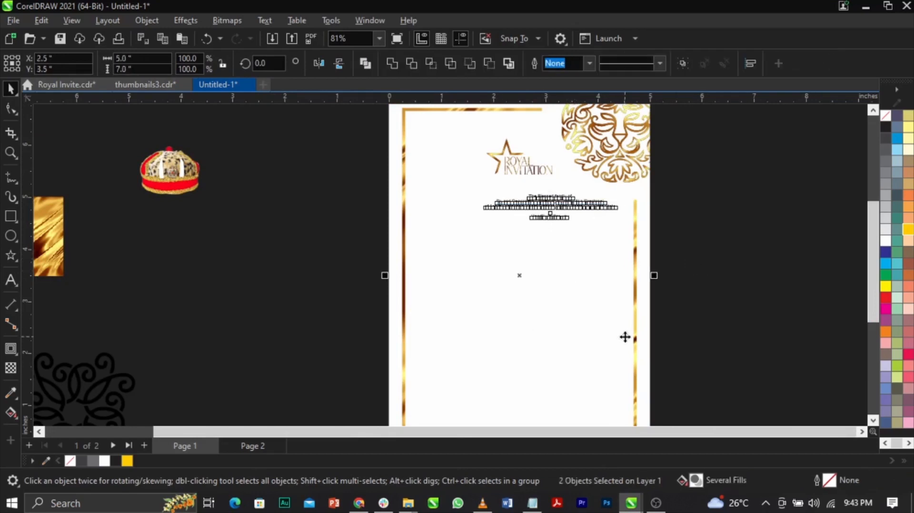
pyautogui.press('c')
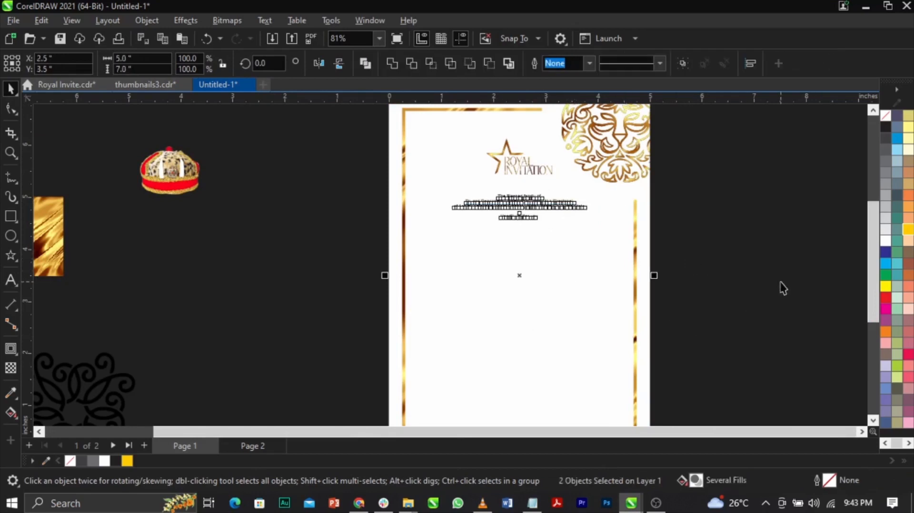
# Try aligning the text block to the page's top, bottom, left and right edges in turn.
pyautogui.press('t')
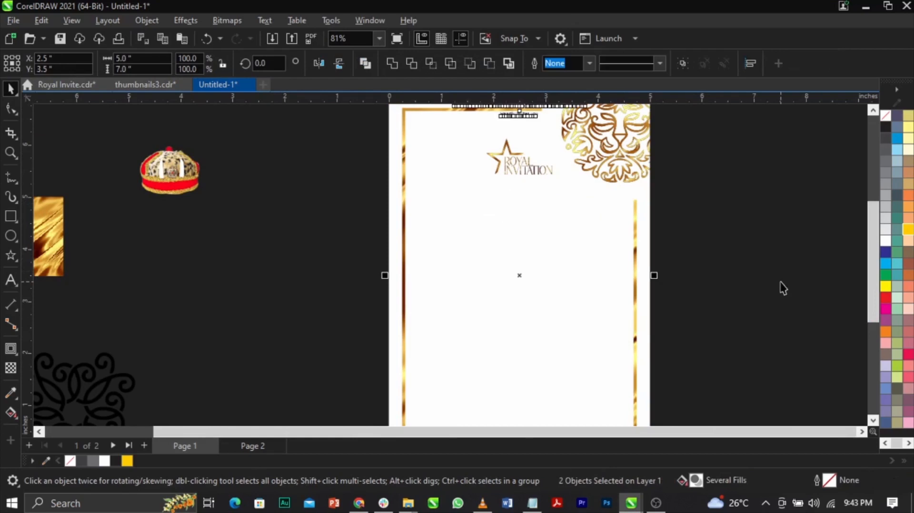
pyautogui.scroll(-2, 648, 259)
pyautogui.scroll(1, 656, 259)
pyautogui.press('b')
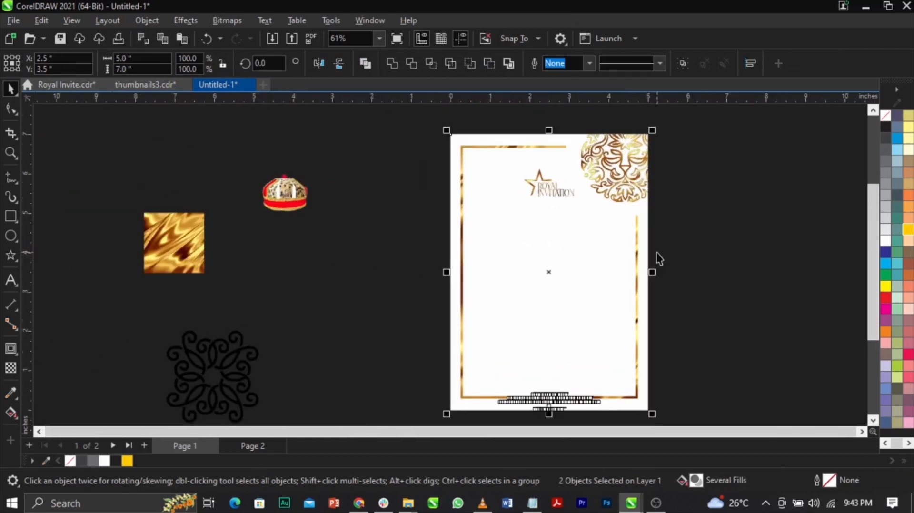
pyautogui.press('l')
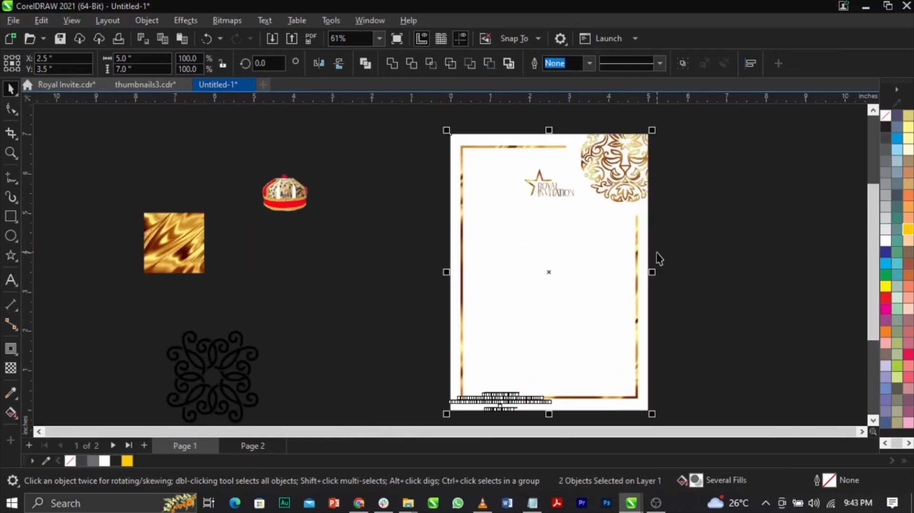
pyautogui.press('r')
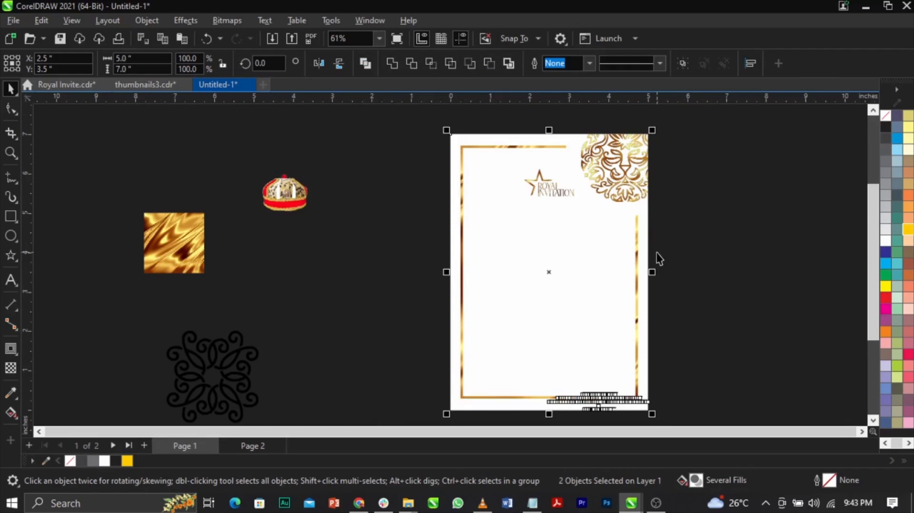
# Centre the text block on the page and move it straight up beneath the Royal Invitation emblem.
pyautogui.press('p')
pyautogui.click(706, 282)
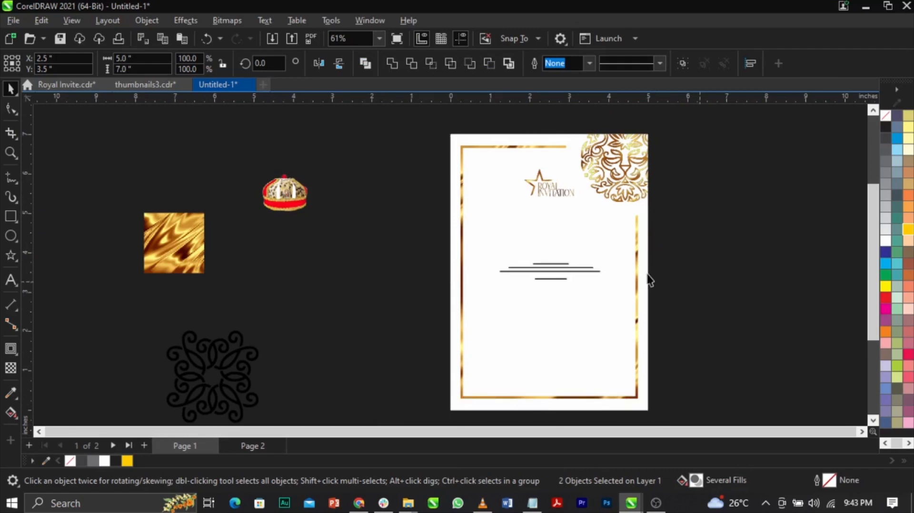
pyautogui.scroll(2, 605, 258)
pyautogui.moveTo(518, 276); pyautogui.dragTo(518, 201)
# Break the invitation text block apart into separate text lines.
pyautogui.press('z')
pyautogui.moveTo(312, 141); pyautogui.dragTo(727, 301)
pyautogui.click(487, 228)
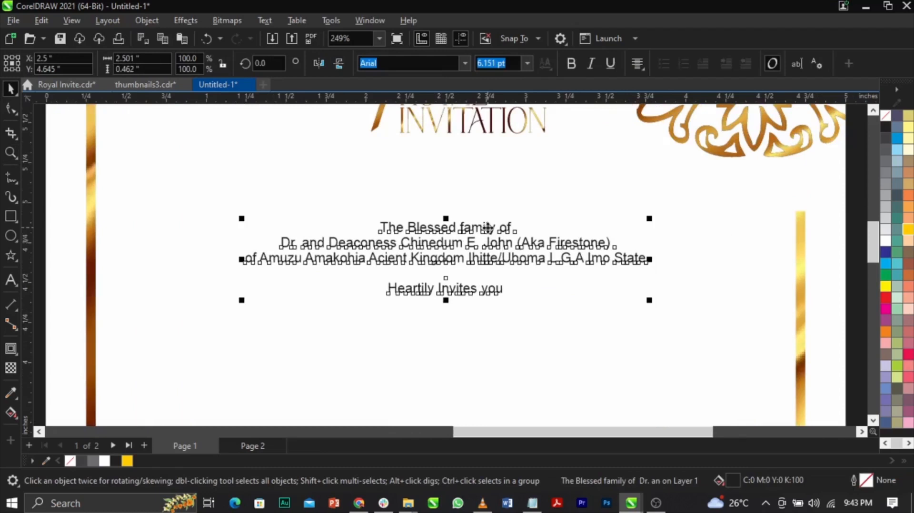
pyautogui.hotkey('ctrl', 'k')
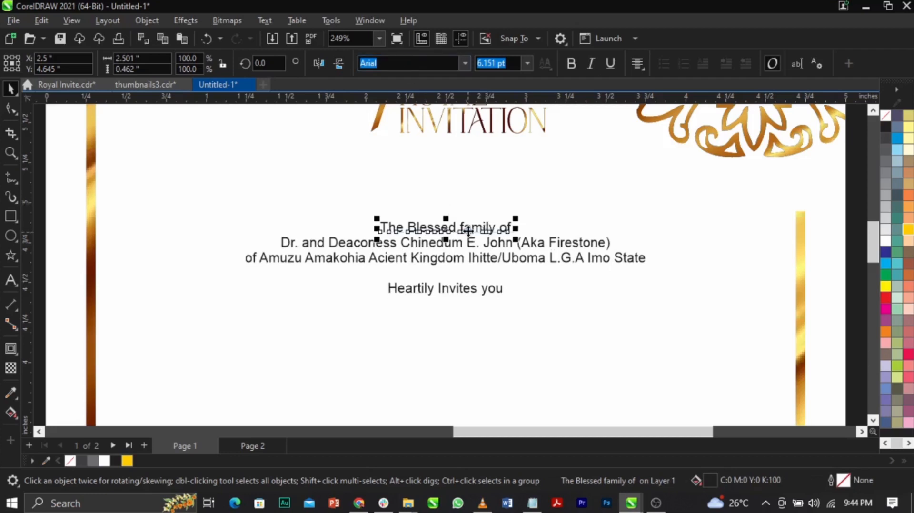
# Change the line "The Blessed family of" to UPPERCASE.
pyautogui.doubleClick(469, 231)
pyautogui.hotkey('ctrl', 'a')
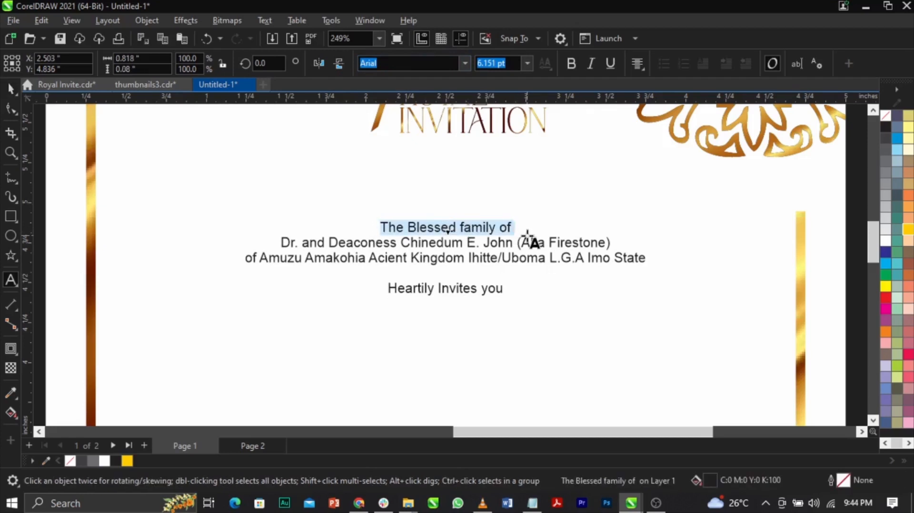
pyautogui.hotkey('shift', 'F3')
pyautogui.press('Escape')
pyautogui.click(263, 21)
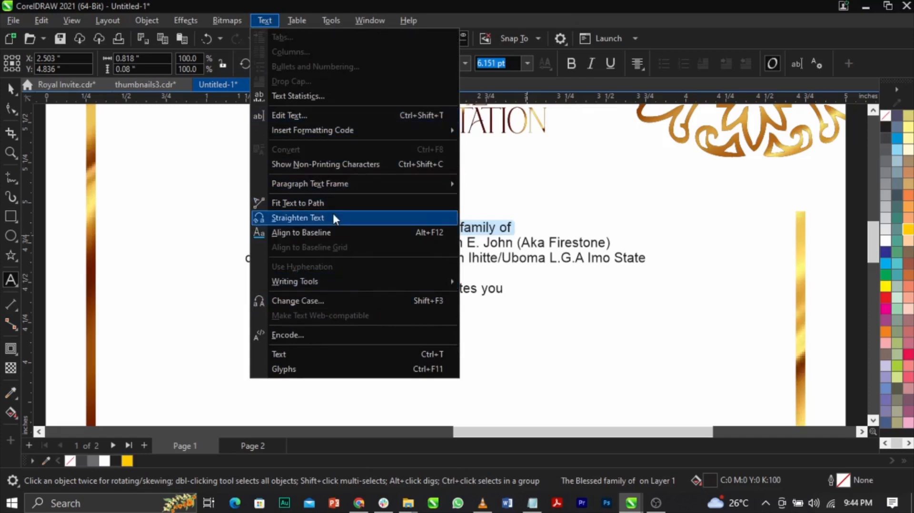
pyautogui.click(336, 300)
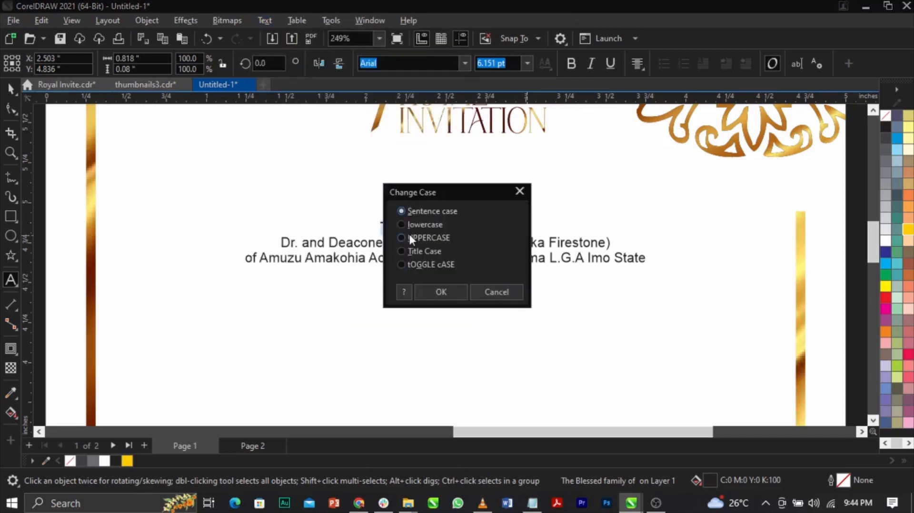
pyautogui.moveTo(447, 191); pyautogui.dragTo(662, 136)
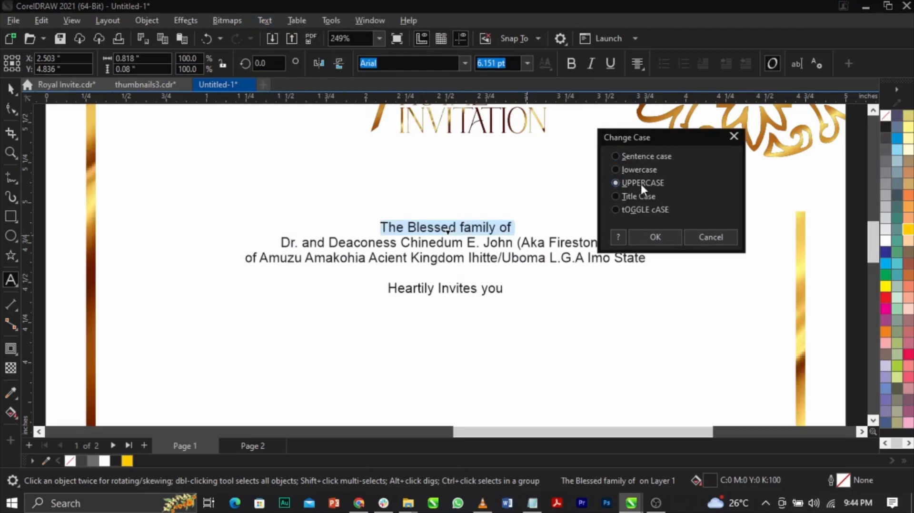
pyautogui.click(655, 236)
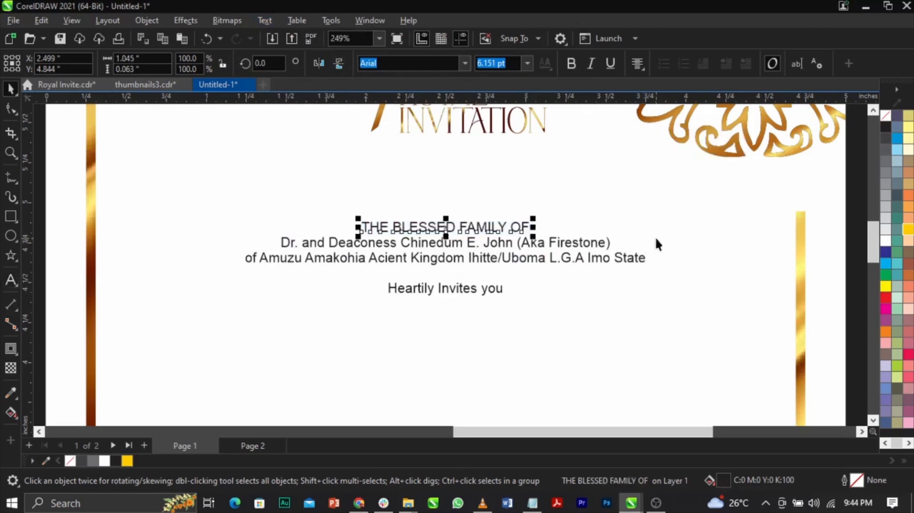
pyautogui.hotkey('ctrl', 'space')
pyautogui.keyDown('shift'); pyautogui.click(656, 239); pyautogui.keyUp('shift')
pyautogui.click(35, 297)
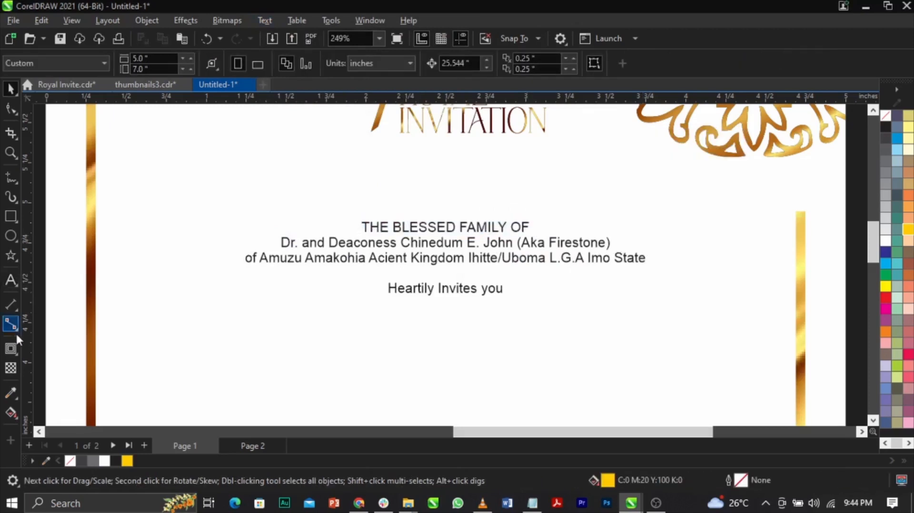
# Sample a dark brown from the gold border strip and apply it to "THE BLESSED FAMILY OF".
pyautogui.click(11, 393)
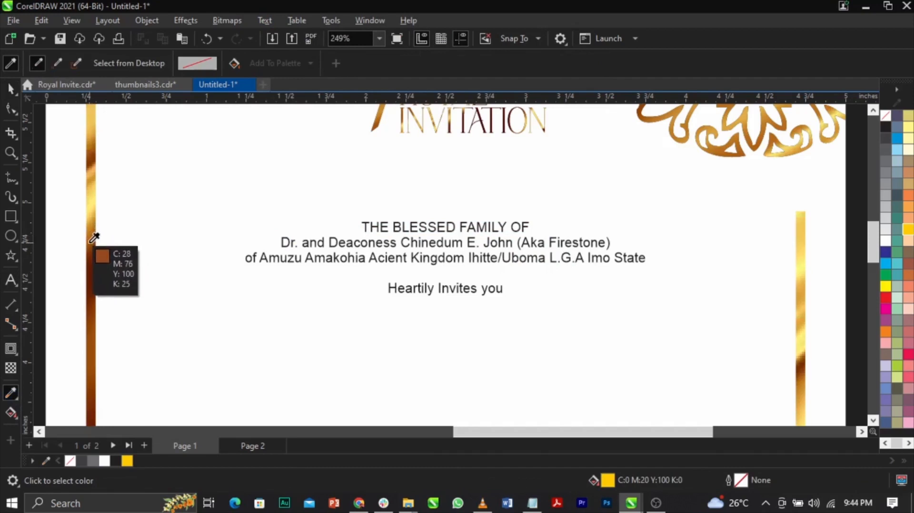
pyautogui.click(94, 241)
pyautogui.scroll(4, 413, 227)
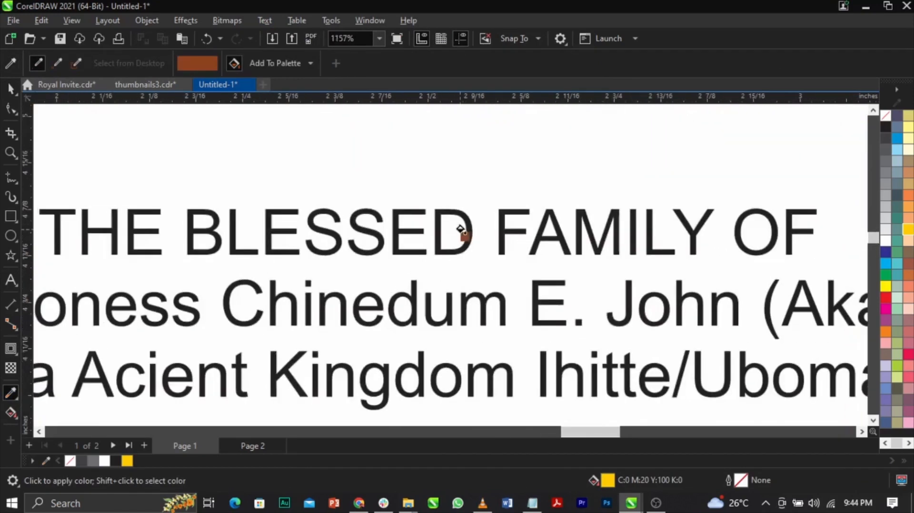
pyautogui.click(466, 231)
pyautogui.scroll(-6, 468, 230)
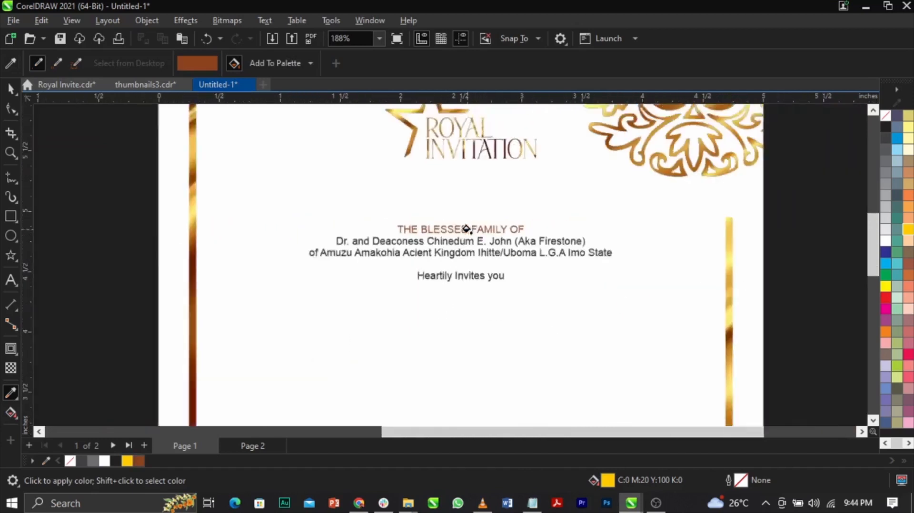
# Enlarge the "THE BLESSED FAMILY OF" line slightly to 6.31 pt.
pyautogui.press('space')
pyautogui.press('z')
pyautogui.moveTo(247, 189); pyautogui.dragTo(688, 290)
pyautogui.scroll(1, 490, 239)
pyautogui.press('space')
pyautogui.click(489, 252)
pyautogui.moveTo(536, 245); pyautogui.dragTo(542, 242)
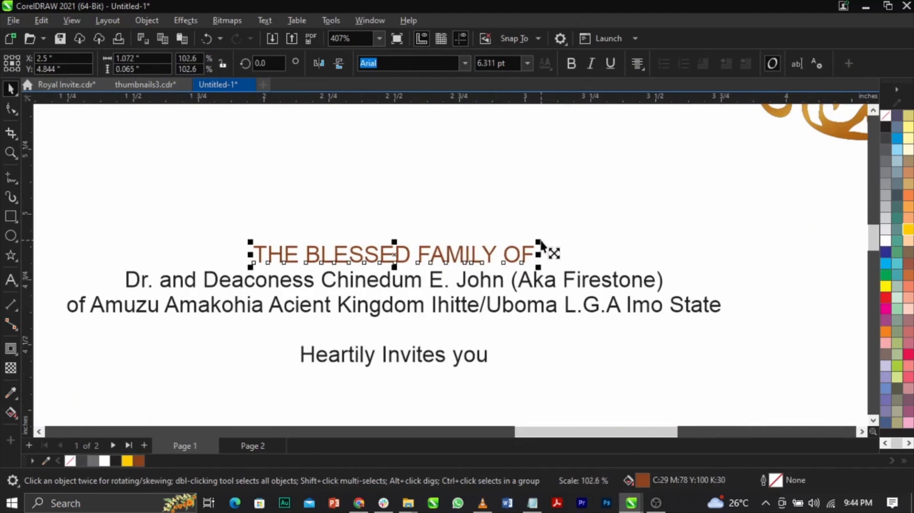
# Widen the letter spacing of "THE BLESSED FAMILY OF" with the Shape tool and move the line slightly up.
pyautogui.click(11, 108)
pyautogui.moveTo(538, 267); pyautogui.dragTo(651, 274)
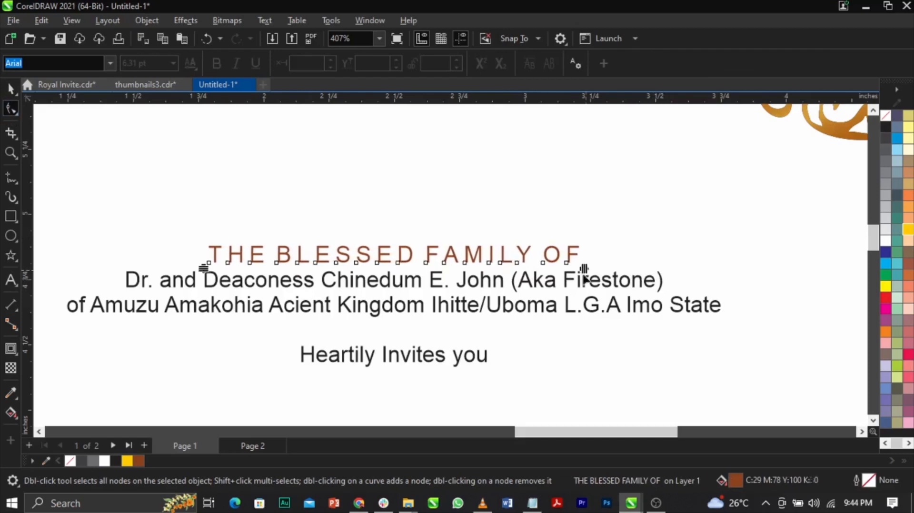
pyautogui.press('space')
pyautogui.moveTo(520, 251); pyautogui.dragTo(520, 243)
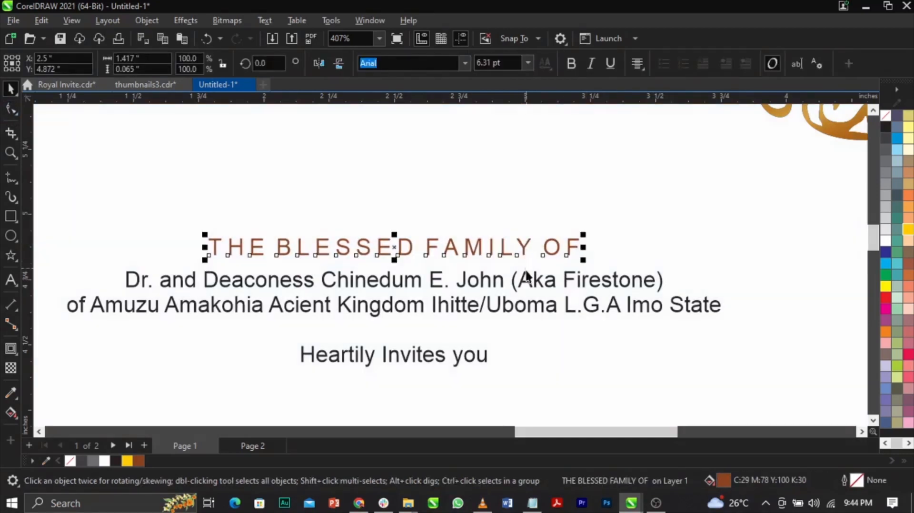
# Select all the invitation lines and colour them with the sampled dark brown.
pyautogui.keyDown('shift'); pyautogui.click(526, 275); pyautogui.keyUp('shift')
pyautogui.scroll(-3, 489, 216)
pyautogui.scroll(-1, 491, 218)
pyautogui.moveTo(761, 213); pyautogui.dragTo(349, 278)
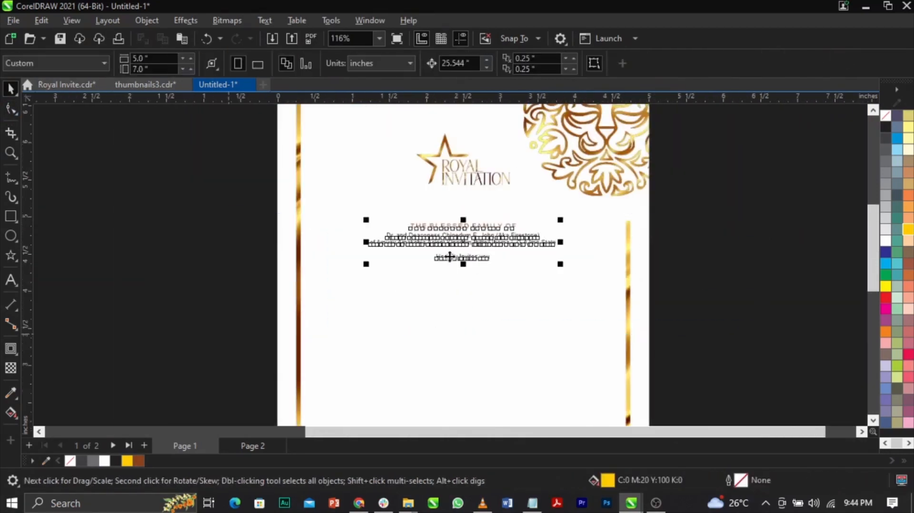
# Change the line with the couple's names to UPPERCASE.
pyautogui.scroll(1, 449, 257)
pyautogui.press('z')
pyautogui.moveTo(209, 169); pyautogui.dragTo(718, 306)
pyautogui.click(532, 272)
pyautogui.click(552, 244)
pyautogui.doubleClick(552, 244)
pyautogui.hotkey('ctrl', 'a')
pyautogui.hotkey('shift', 'F3')
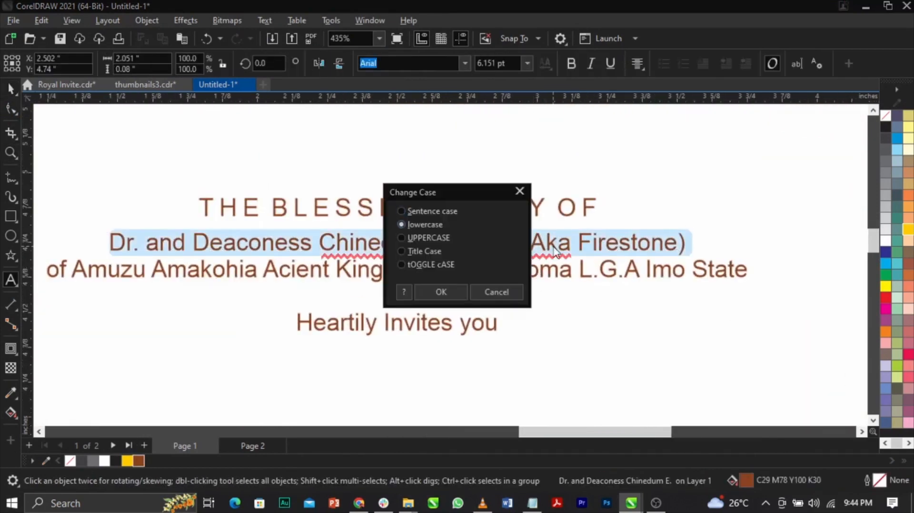
pyautogui.press('Return')
pyautogui.hotkey('ctrl', 'space')
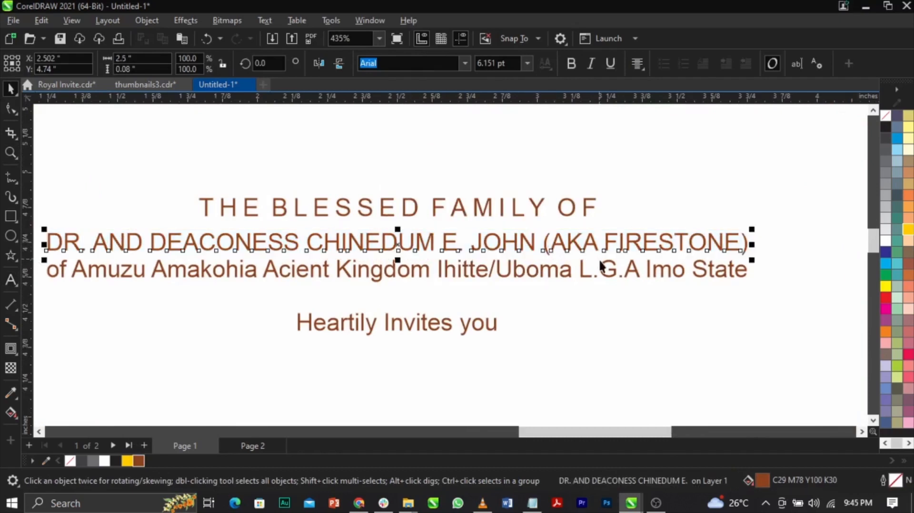
# Change the hometown line below the couple's names to UPPERCASE and shrink it to about 4.24 pt.
pyautogui.click(585, 281)
pyautogui.click(583, 275)
pyautogui.scroll(-2, 583, 275)
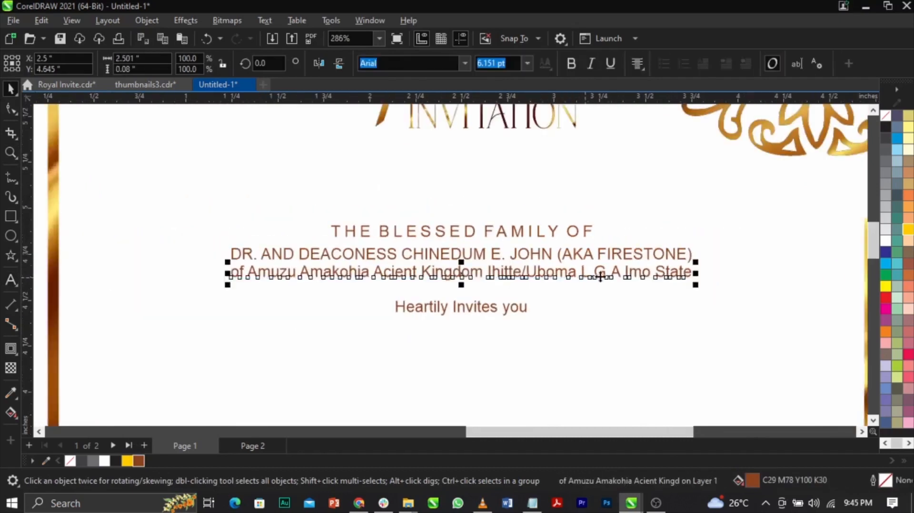
pyautogui.moveTo(695, 285); pyautogui.dragTo(681, 285)
pyautogui.doubleClick(658, 280)
pyautogui.hotkey('ctrl', 'a')
pyautogui.hotkey('shift', 'F3')
pyautogui.press('Return')
pyautogui.hotkey('ctrl', 'space')
pyautogui.scroll(1, 657, 284)
pyautogui.moveTo(724, 284); pyautogui.dragTo(654, 309)
pyautogui.keyDown('shift'); pyautogui.click(638, 252); pyautogui.keyUp('shift')
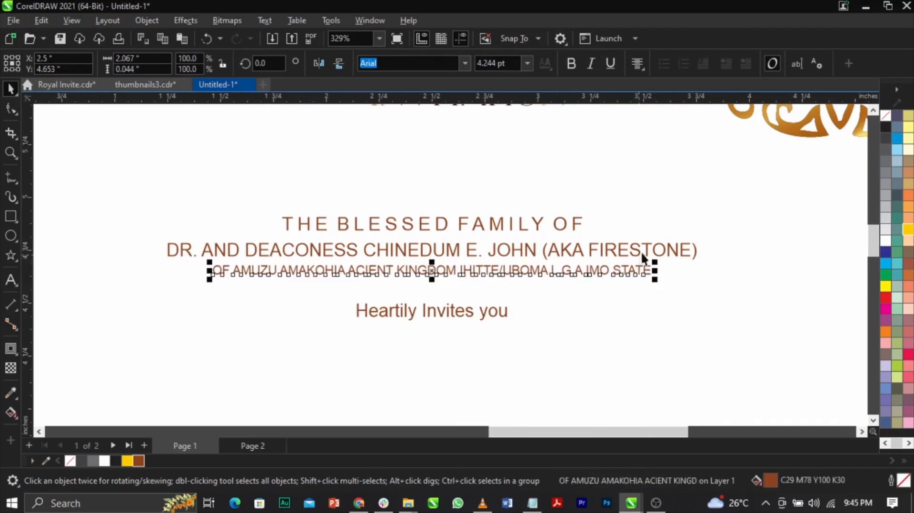
# Move the three uppercase lines up together and centre them horizontally on the page.
pyautogui.moveTo(746, 195); pyautogui.dragTo(147, 312)
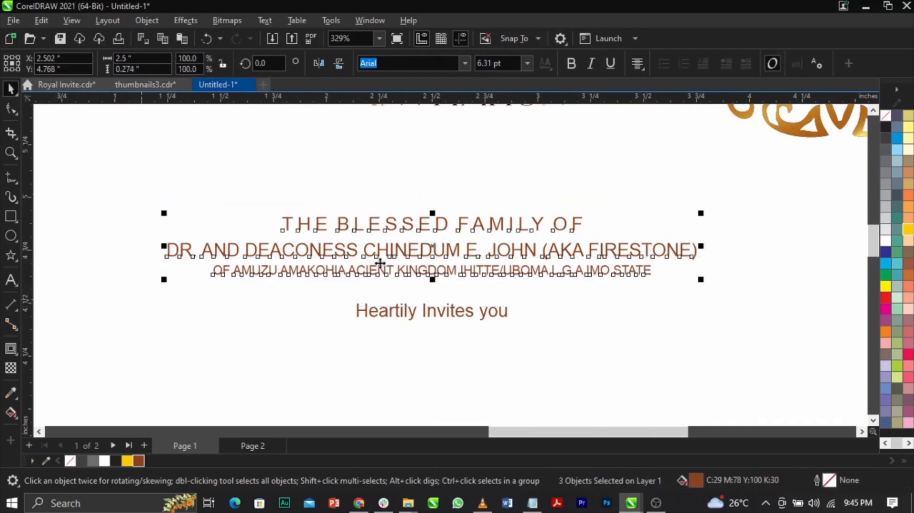
pyautogui.scroll(-4, 459, 229)
pyautogui.scroll(3, 459, 230)
pyautogui.moveTo(458, 229); pyautogui.dragTo(464, 210)
pyautogui.keyDown('shift'); pyautogui.click(502, 292); pyautogui.keyUp('shift')
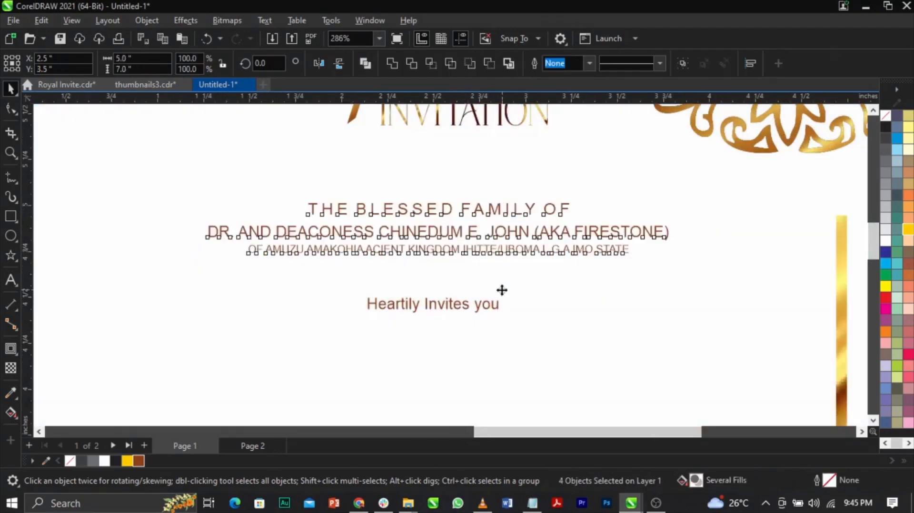
pyautogui.press('c')
pyautogui.scroll(-4, 440, 256)
pyautogui.click(791, 220)
# Enlarge the three uppercase lines together to about 2.69 inches wide.
pyautogui.moveTo(187, 277); pyautogui.dragTo(188, 278)
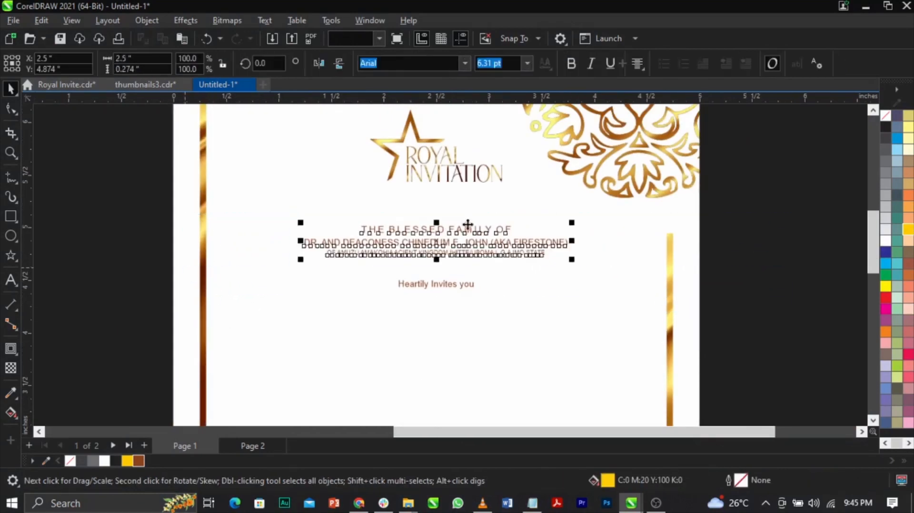
pyautogui.scroll(1, 500, 217)
pyautogui.moveTo(595, 272); pyautogui.dragTo(611, 276)
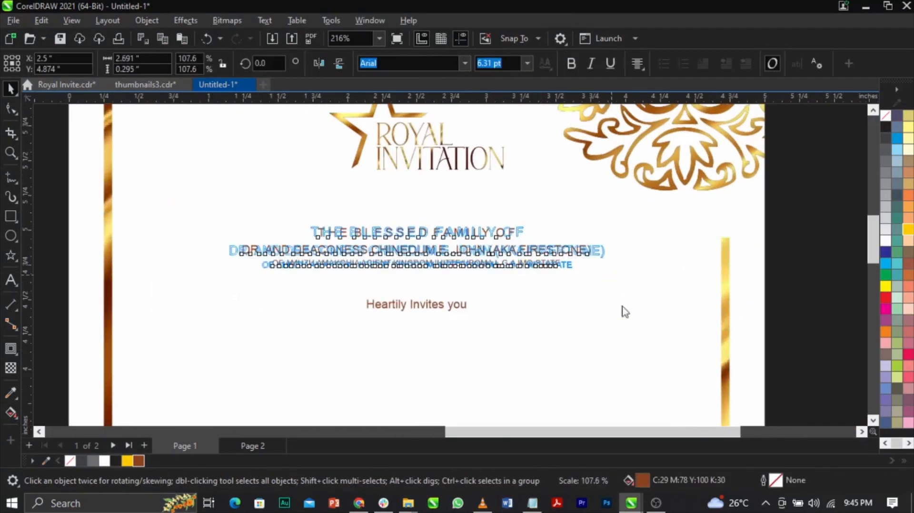
pyautogui.keyDown('shift'); pyautogui.click(621, 306); pyautogui.keyUp('shift')
pyautogui.scroll(-1, 566, 263)
pyautogui.scroll(4, 589, 221)
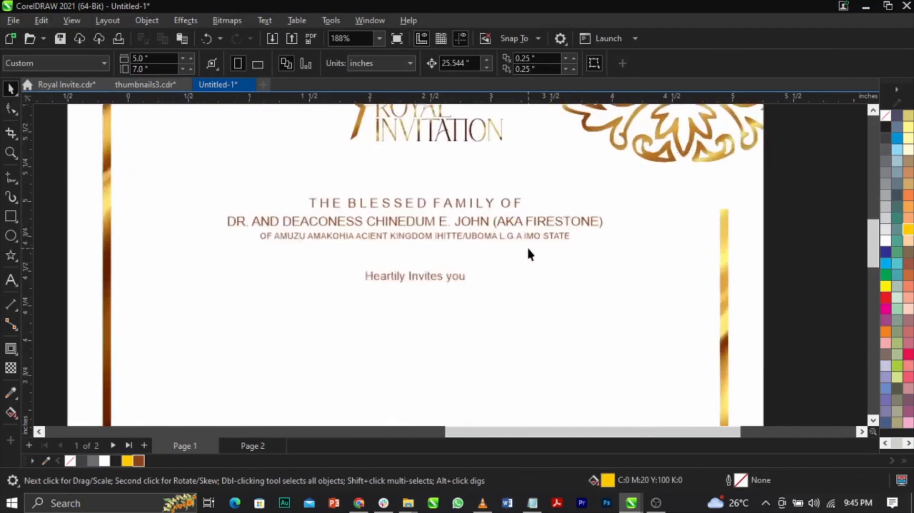
# Make the line with the couple's names bold.
pyautogui.click(539, 208)
pyautogui.scroll(-1, 569, 203)
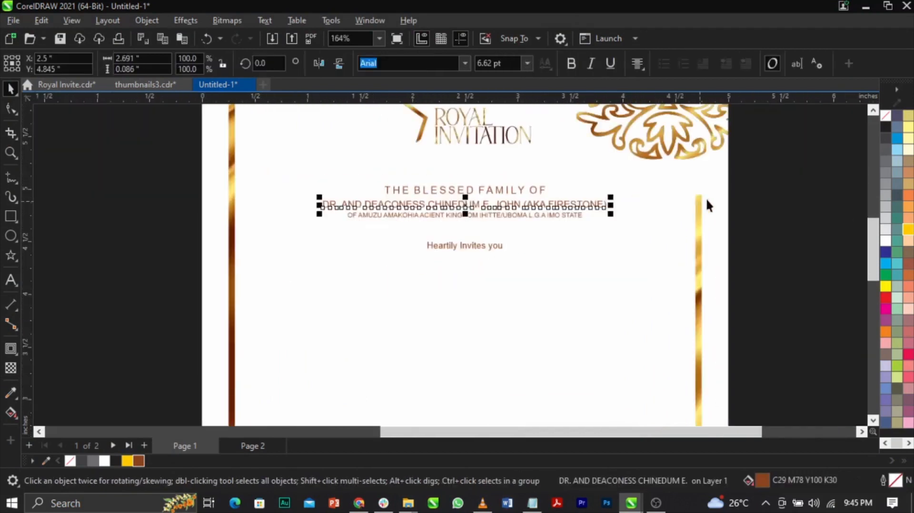
pyautogui.click(801, 195)
pyautogui.click(549, 202)
pyautogui.click(787, 194)
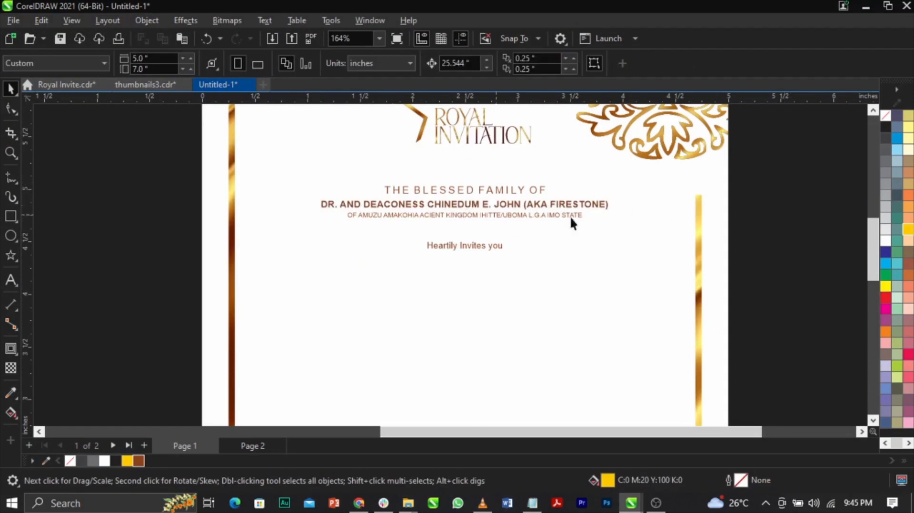
# Change the "Heartily Invites you" line to UPPERCASE.
pyautogui.scroll(2, 477, 241)
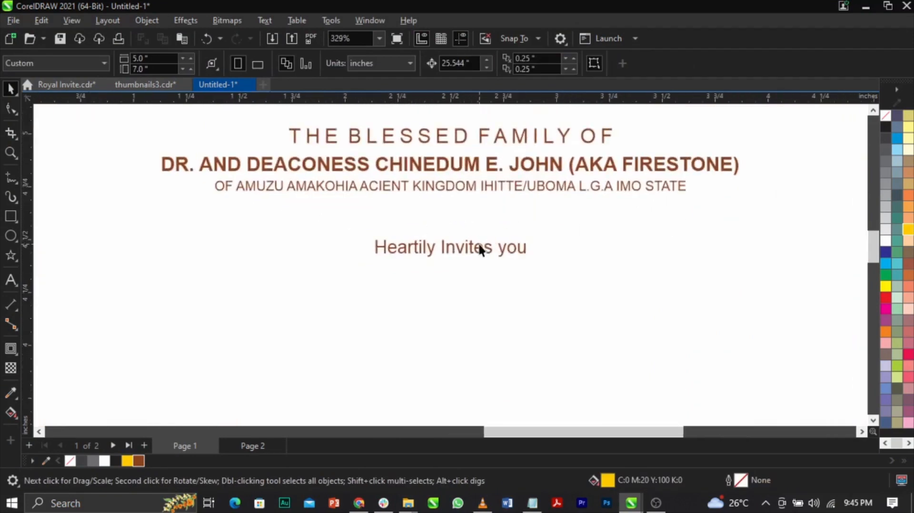
pyautogui.doubleClick(479, 246)
pyautogui.hotkey('ctrl', 'a')
pyautogui.hotkey('shift', 'F3')
pyautogui.press('Down')
pyautogui.press('Return')
pyautogui.hotkey('ctrl', 'space')
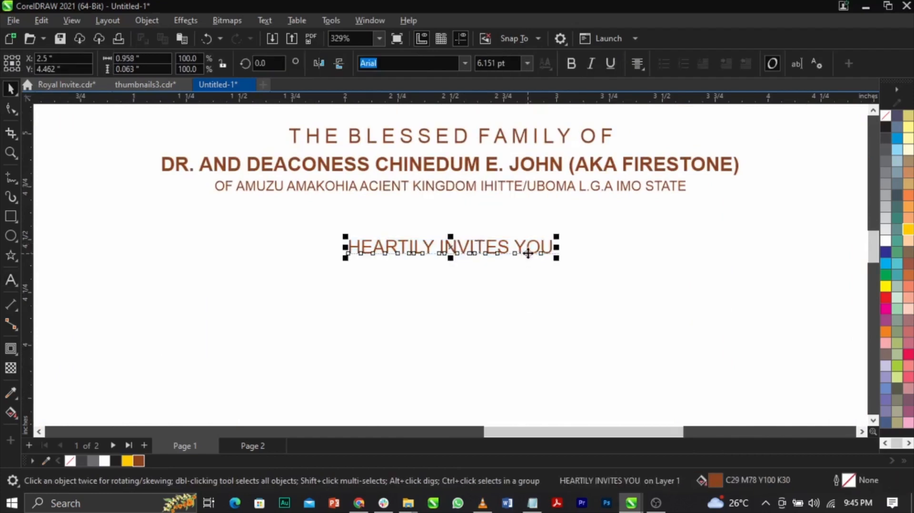
# Widen the letter spacing of the "HEARTILY INVITES YOU" line.
pyautogui.click(8, 111)
pyautogui.moveTo(562, 259); pyautogui.dragTo(659, 261)
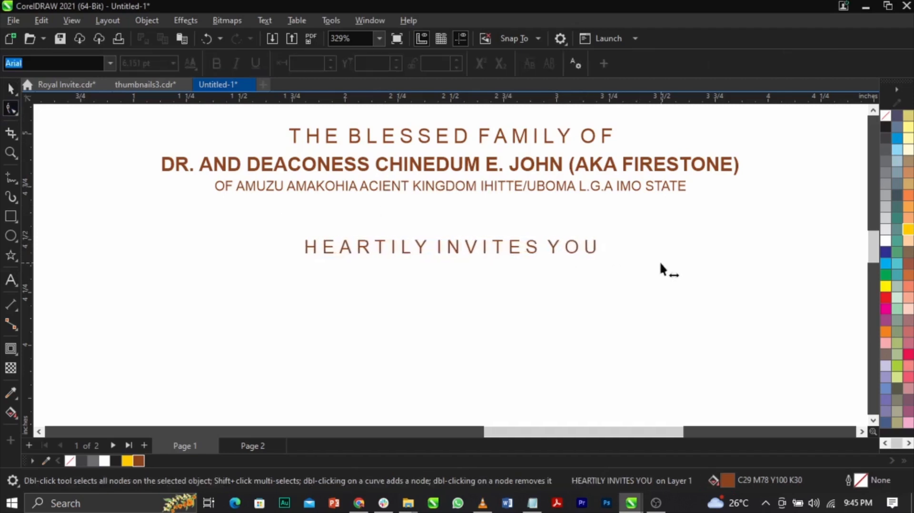
pyautogui.press('space')
pyautogui.keyDown('shift'); pyautogui.click(631, 188); pyautogui.keyUp('shift')
pyautogui.click(642, 219)
# Move the "HEARTILY INVITES YOU" line slightly up, closer to the hometown line.
pyautogui.scroll(-3, 490, 221)
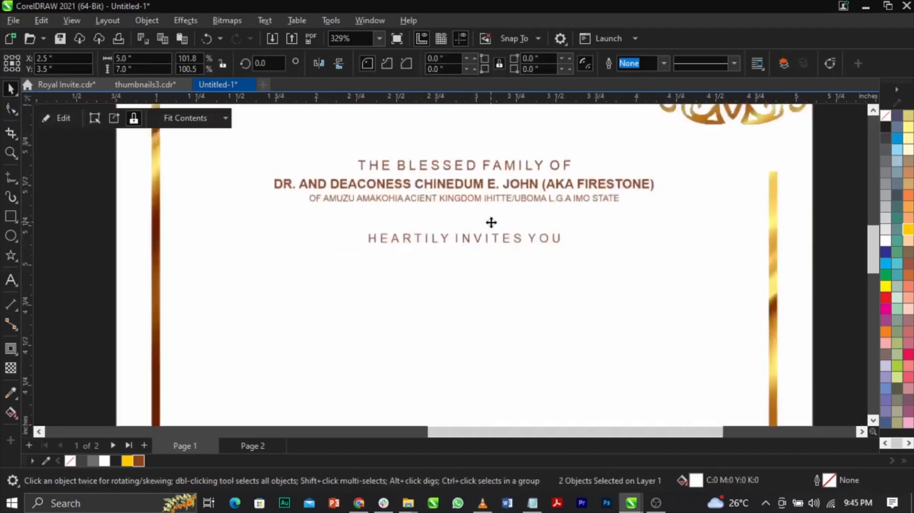
pyautogui.click(658, 238)
pyautogui.press('z')
pyautogui.click(460, 228)
pyautogui.press('space')
pyautogui.moveTo(812, 180); pyautogui.dragTo(241, 333)
pyautogui.click(342, 334)
pyautogui.scroll(2, 526, 260)
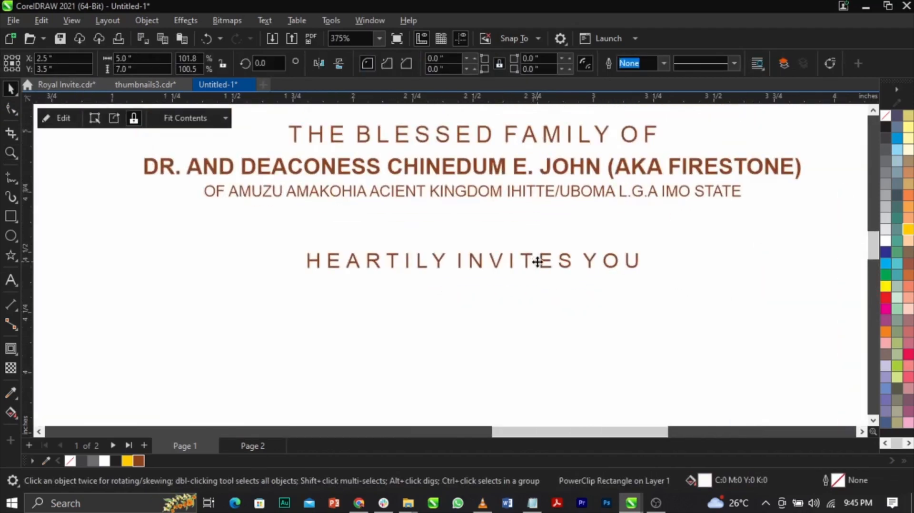
pyautogui.moveTo(539, 263); pyautogui.dragTo(541, 251)
pyautogui.keyDown('shift'); pyautogui.click(537, 285); pyautogui.keyUp('shift')
pyautogui.scroll(-2, 504, 241)
pyautogui.scroll(-2, 505, 241)
pyautogui.click(765, 285)
pyautogui.scroll(3, 504, 241)
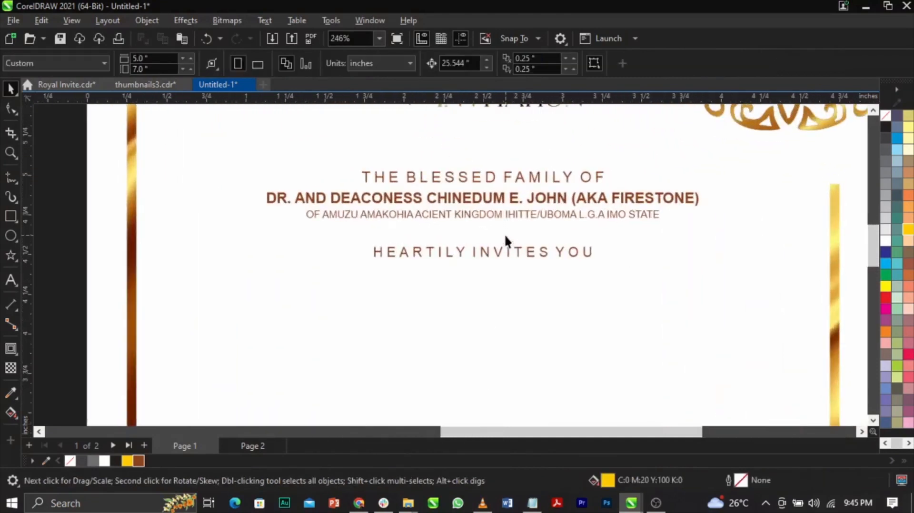
pyautogui.scroll(-1, 504, 250)
pyautogui.scroll(2, 542, 289)
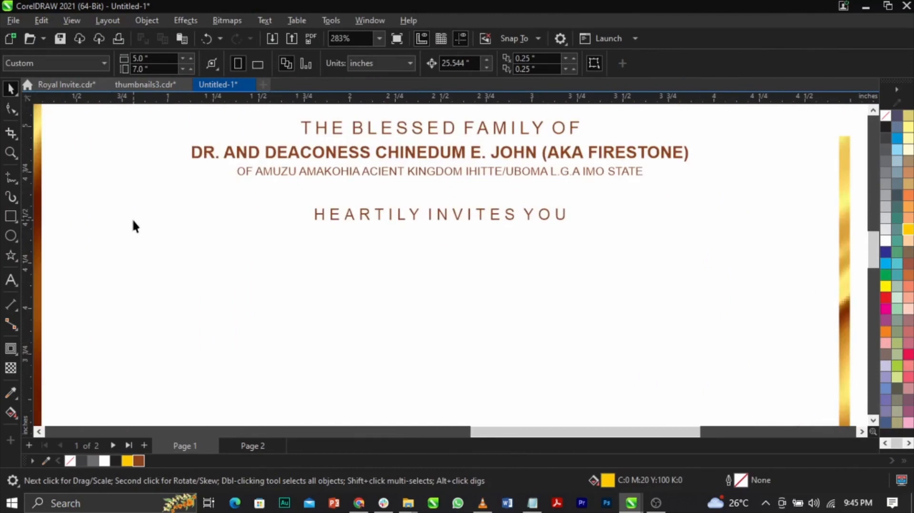
pyautogui.click(11, 216)
pyautogui.moveTo(189, 248); pyautogui.dragTo(709, 276)
pyautogui.press('space')
pyautogui.click(666, 310)
pyautogui.click(698, 268)
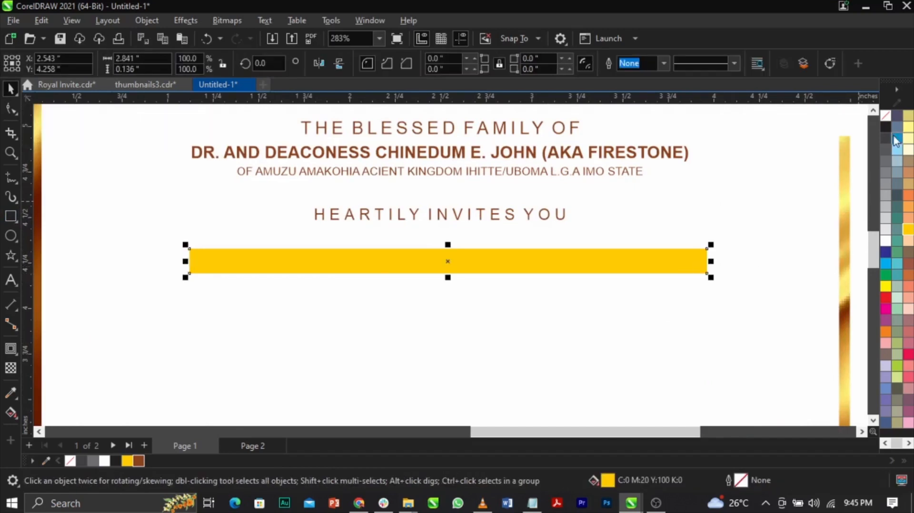
pyautogui.click(885, 116)
pyautogui.rightClick(885, 138)
pyautogui.click(886, 143)
pyautogui.scroll(-1, 619, 192)
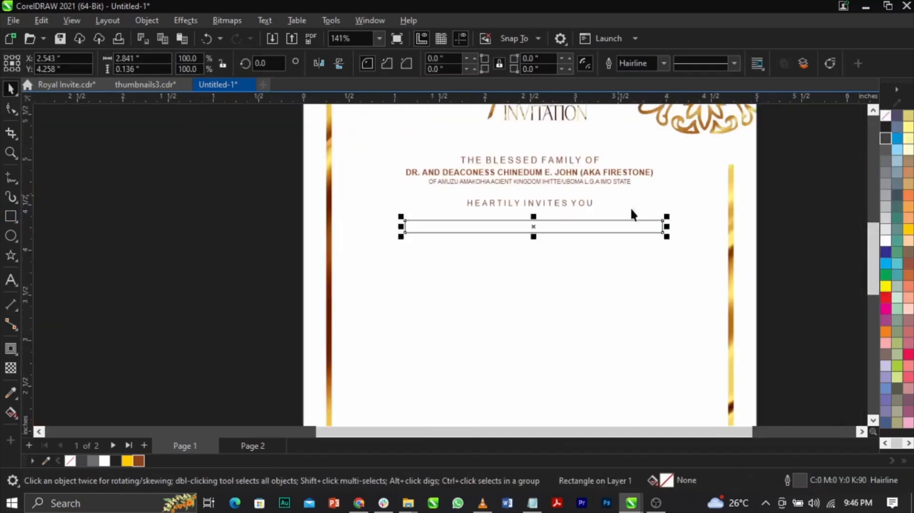
pyautogui.keyDown('shift'); pyautogui.click(658, 238); pyautogui.keyUp('shift')
pyautogui.press('c')
pyautogui.click(794, 265)
pyautogui.scroll(-5, 574, 202)
pyautogui.scroll(7, 592, 197)
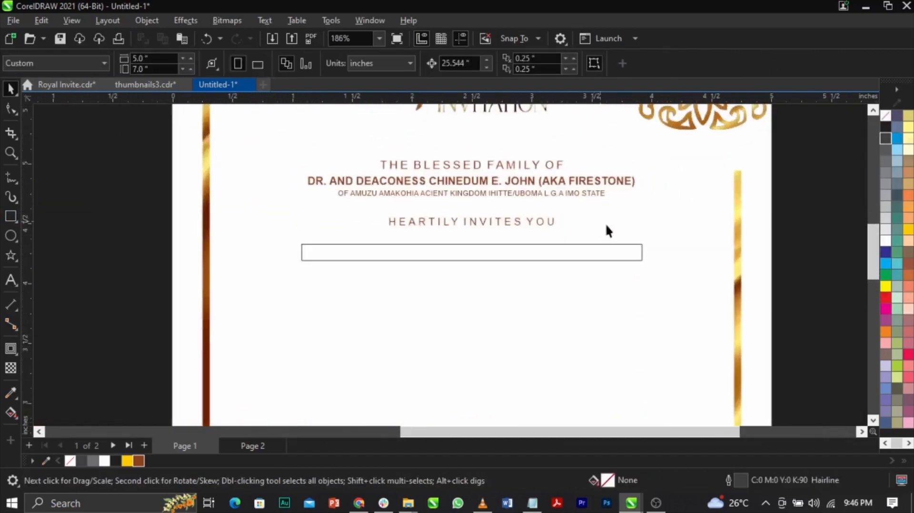
pyautogui.click(591, 259)
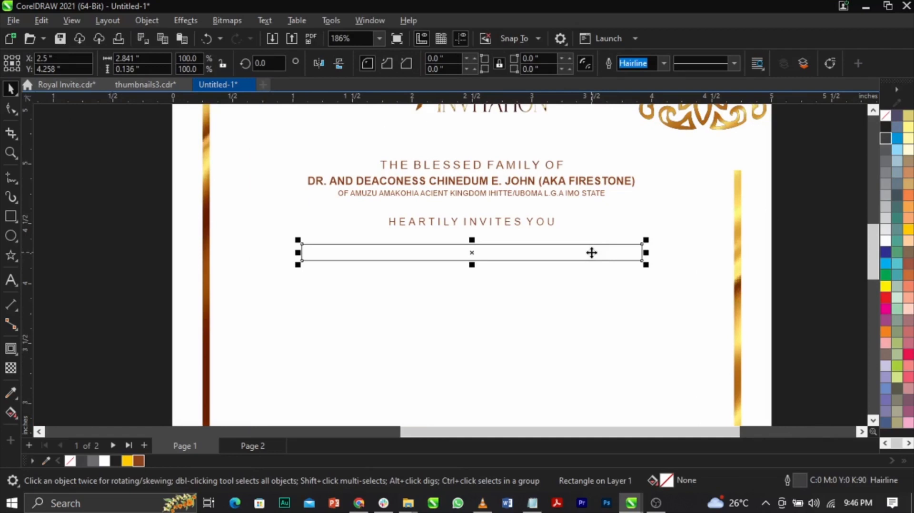
pyautogui.press('Delete')
# Place the red and leopard-print crown image on the page below "HEARTILY INVITES YOU" and centre it horizontally.
pyautogui.scroll(3, 513, 218)
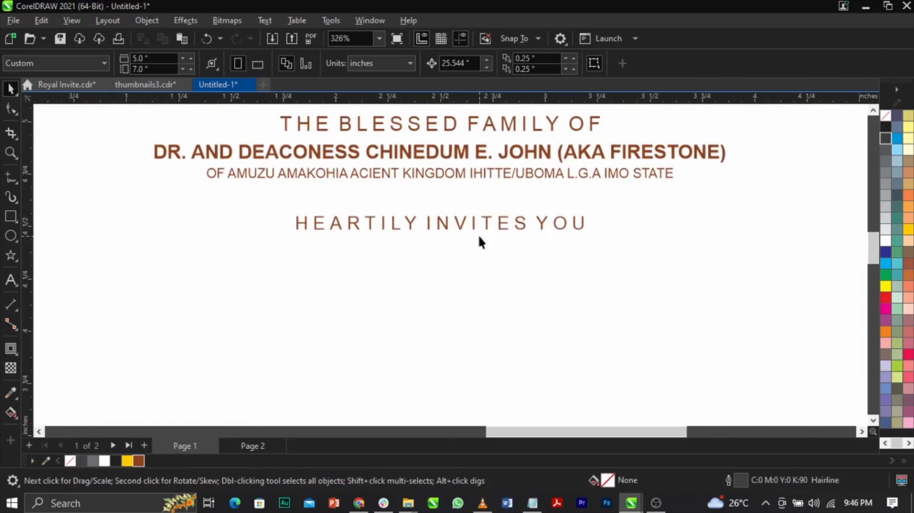
pyautogui.press('F4')
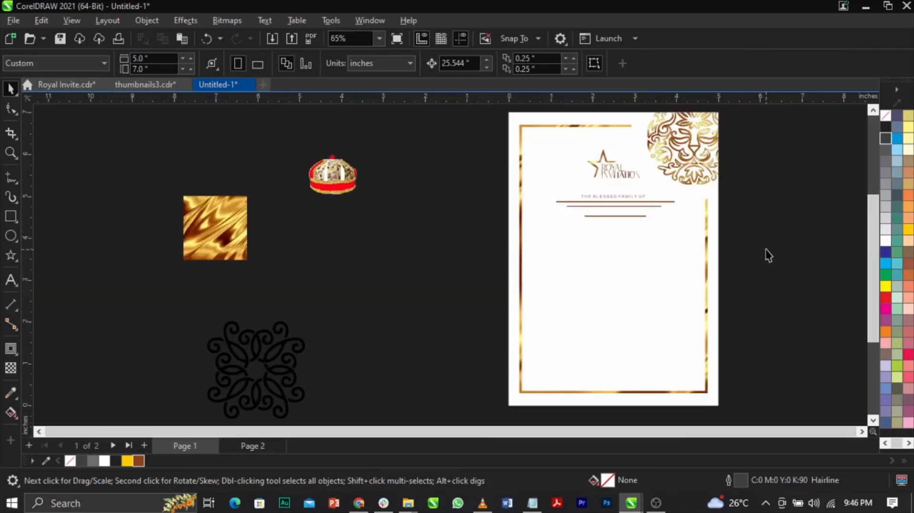
pyautogui.moveTo(344, 187); pyautogui.dragTo(619, 268)
pyautogui.press('z')
pyautogui.moveTo(486, 184); pyautogui.dragTo(686, 303)
pyautogui.press('space')
pyautogui.moveTo(598, 220); pyautogui.dragTo(599, 255)
pyautogui.moveTo(548, 288); pyautogui.dragTo(542, 247)
pyautogui.keyDown('shift'); pyautogui.click(585, 269); pyautogui.keyUp('shift')
pyautogui.press('c')
pyautogui.scroll(-1, 585, 269)
pyautogui.click(753, 276)
# Enlarge the crown image proportionally about its centre to about 1.29 inches wide.
pyautogui.press('z')
pyautogui.moveTo(414, 240); pyautogui.dragTo(669, 346)
pyautogui.press('space')
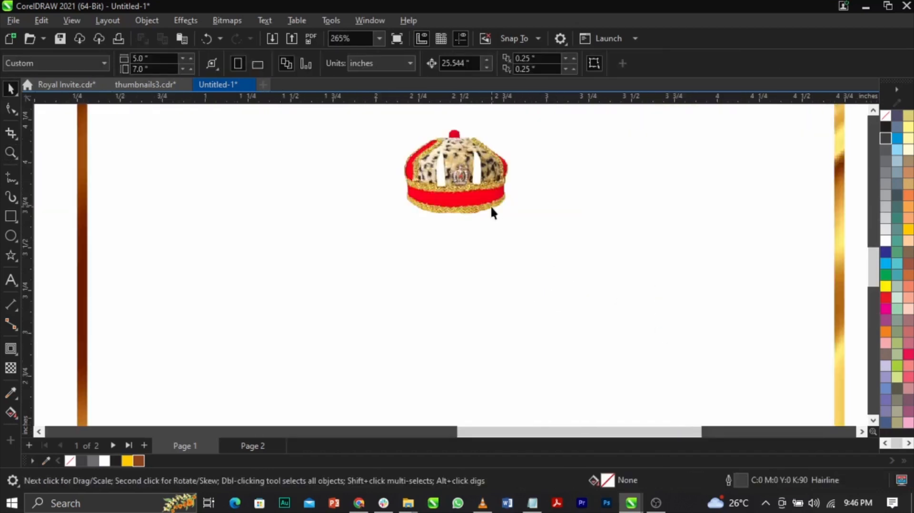
pyautogui.click(493, 213)
pyautogui.moveTo(530, 241); pyautogui.dragTo(576, 280)
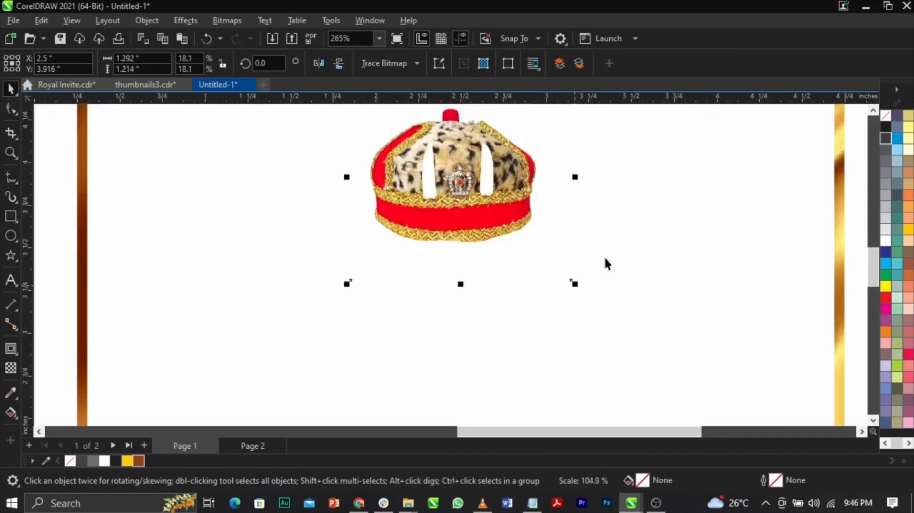
pyautogui.keyDown('shift'); pyautogui.click(552, 216); pyautogui.keyUp('shift')
pyautogui.scroll(-1, 552, 216)
pyautogui.click(730, 214)
pyautogui.scroll(3, 504, 211)
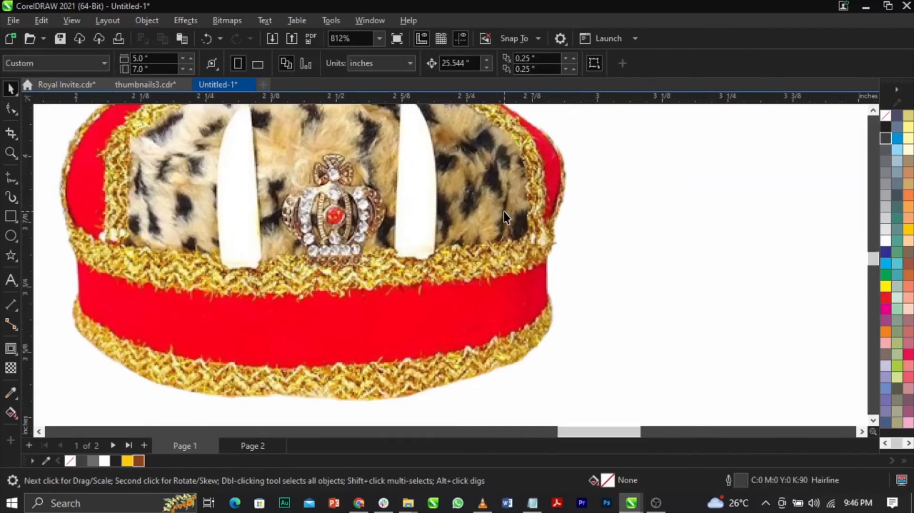
pyautogui.scroll(-5, 595, 212)
pyautogui.scroll(2, 602, 204)
# Shrink the crown image to about 1.2 inches wide and nudge it slightly up.
pyautogui.click(556, 217)
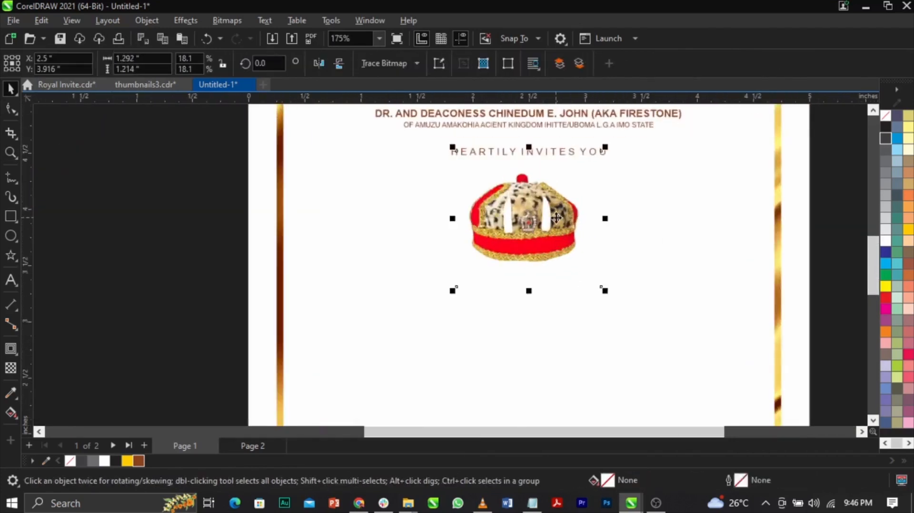
pyautogui.moveTo(604, 147); pyautogui.dragTo(594, 157)
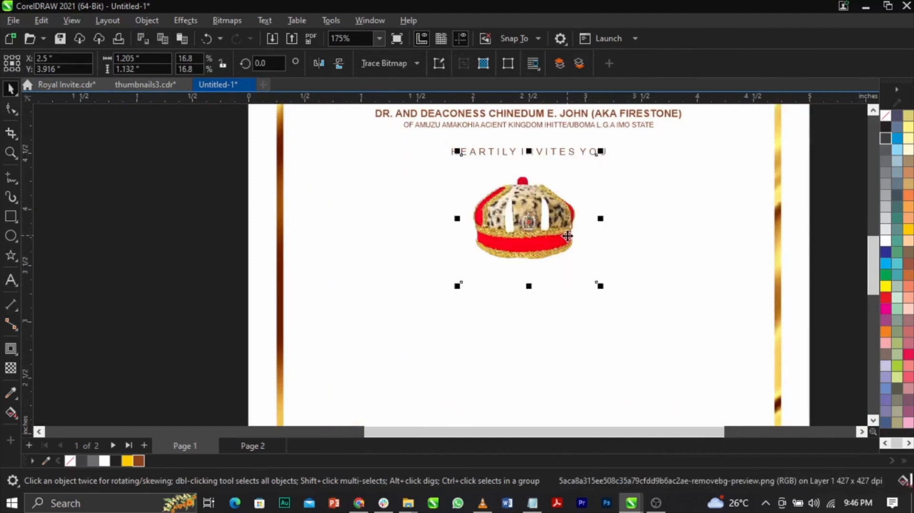
pyautogui.scroll(1, 566, 236)
pyautogui.press('Up')
pyautogui.keyDown('shift'); pyautogui.click(639, 248); pyautogui.keyUp('shift')
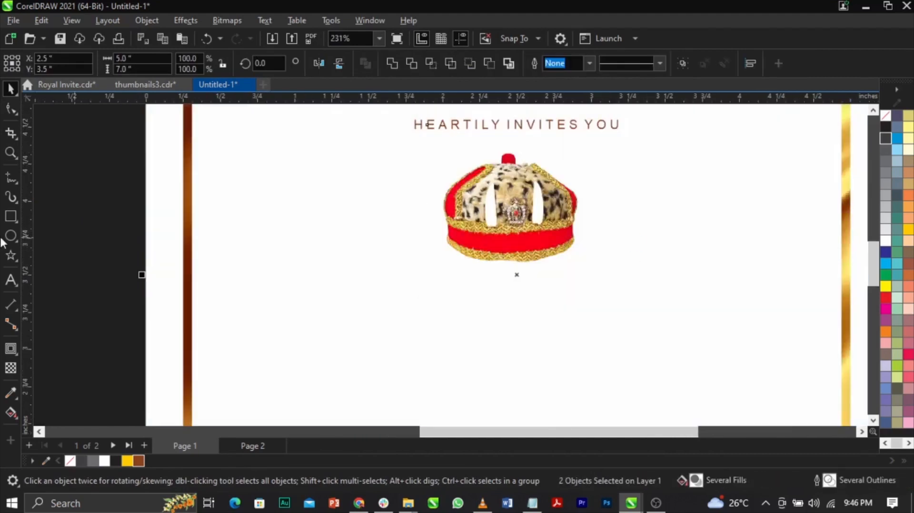
# Sketch a circle about 1.02 inches in diameter beside the crown, over the page's blank area.
pyautogui.click(11, 237)
pyautogui.moveTo(348, 191); pyautogui.dragTo(466, 340)
pyautogui.press('space')
pyautogui.moveTo(445, 290); pyautogui.dragTo(315, 323)
pyautogui.hotkey('ctrl', 'z')
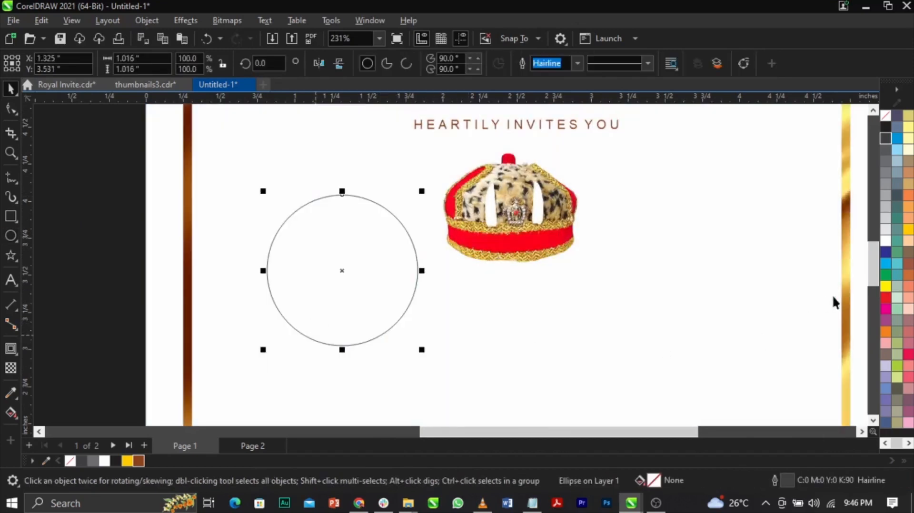
# Fill the circle with black and set its uniform fill to the RGB colour model, #000000.
pyautogui.scroll(-1, 909, 272)
pyautogui.click(908, 299)
pyautogui.moveTo(381, 275); pyautogui.dragTo(377, 264)
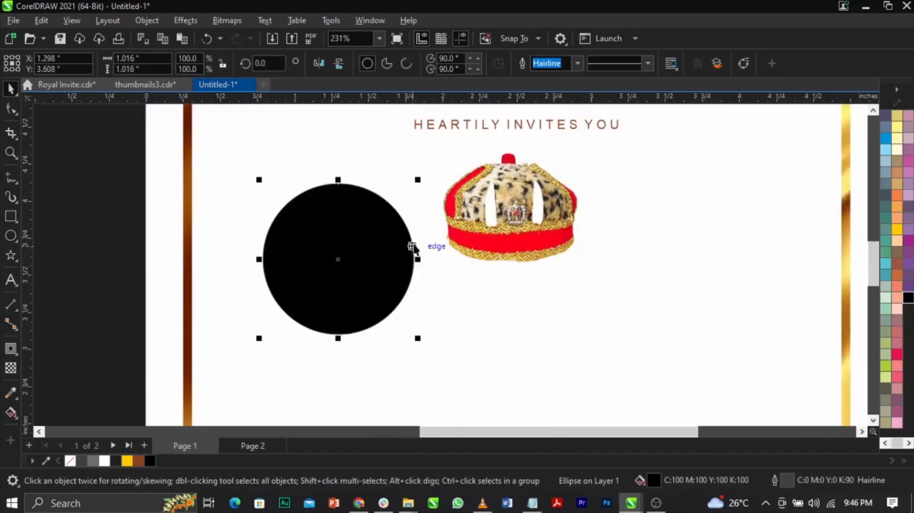
pyautogui.doubleClick(665, 482)
pyautogui.moveTo(457, 60); pyautogui.dragTo(702, 33)
pyautogui.click(558, 98)
pyautogui.click(753, 119)
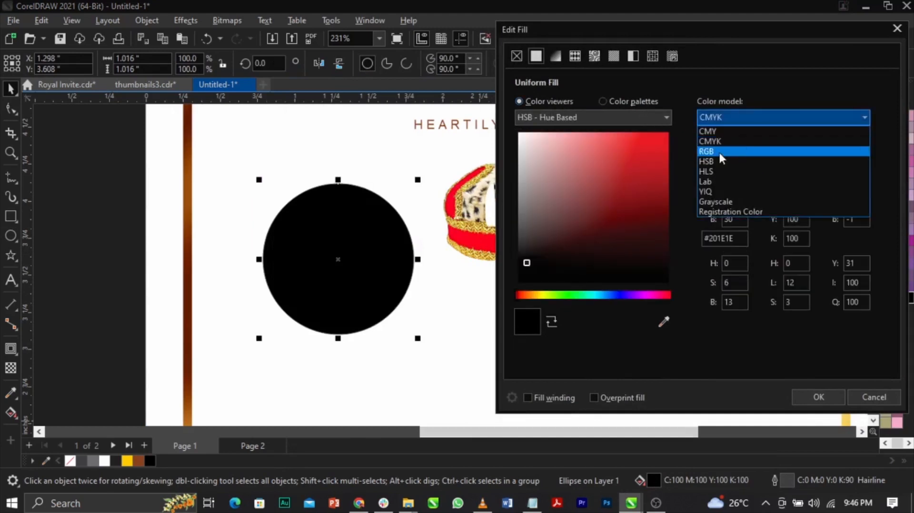
pyautogui.click(713, 151)
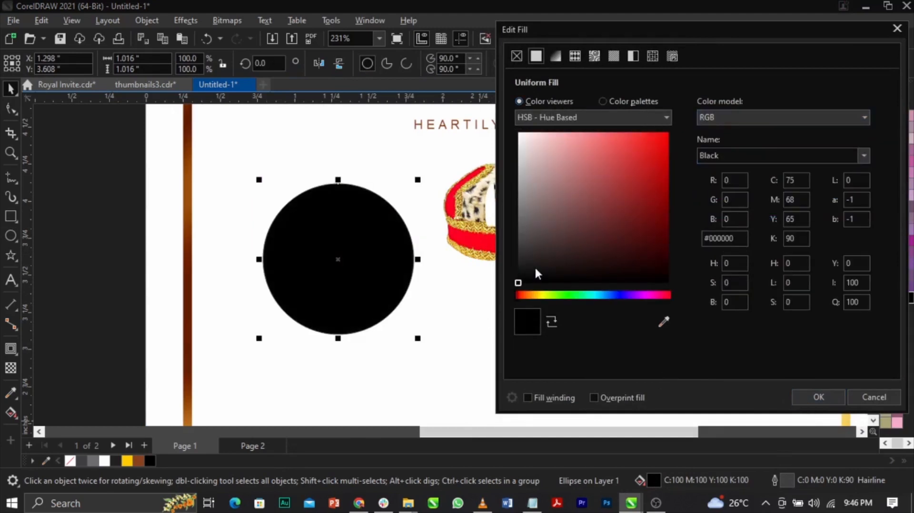
pyautogui.click(811, 397)
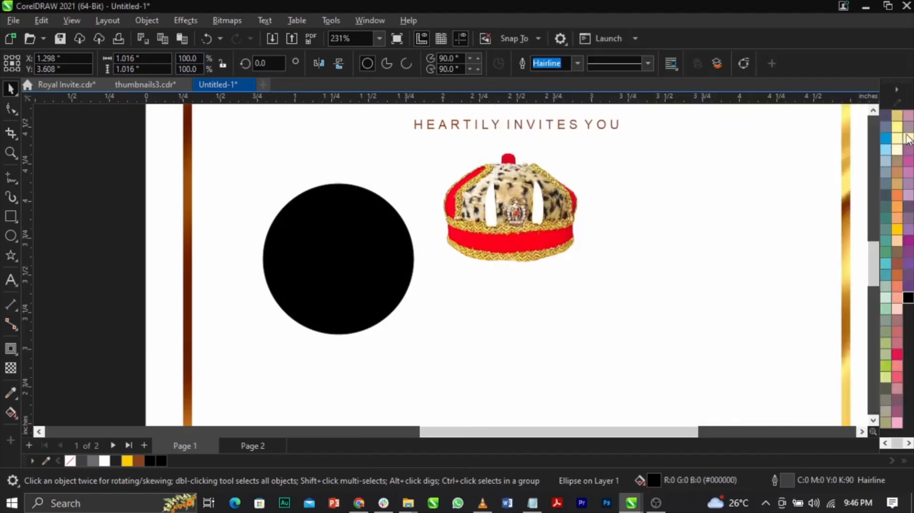
# Remove the black circle's outline.
pyautogui.scroll(1, 908, 139)
pyautogui.rightClick(888, 118)
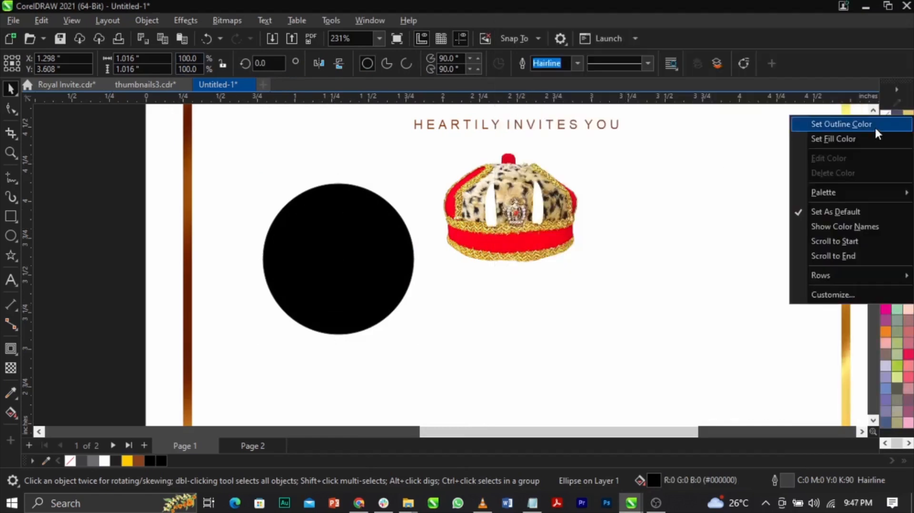
pyautogui.click(875, 126)
pyautogui.click(376, 258)
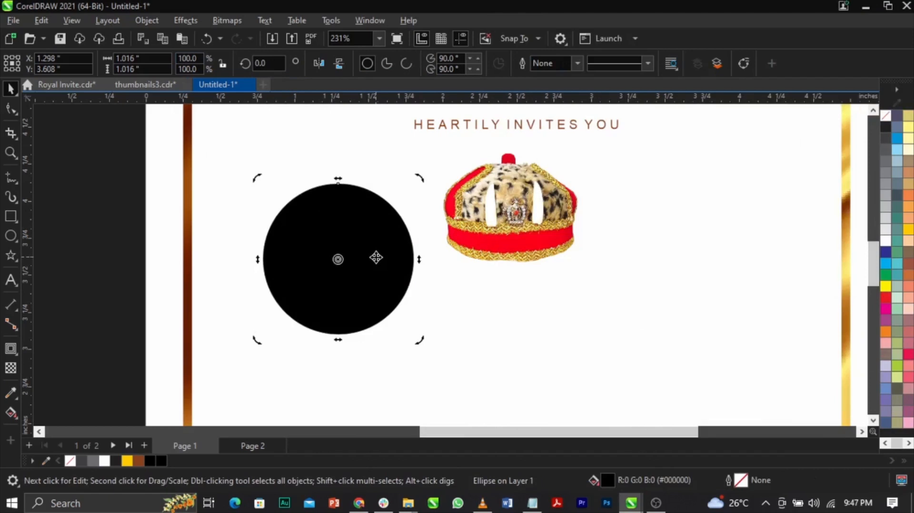
# Apply a Gaussian Blur with a radius of 78.1 pixels to the black circle.
pyautogui.click(179, 21)
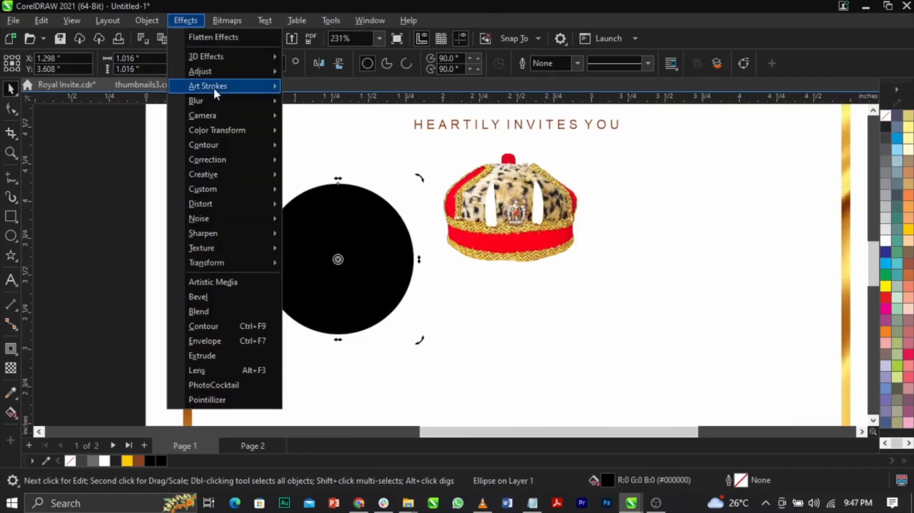
pyautogui.moveTo(218, 100)
pyautogui.click(322, 132)
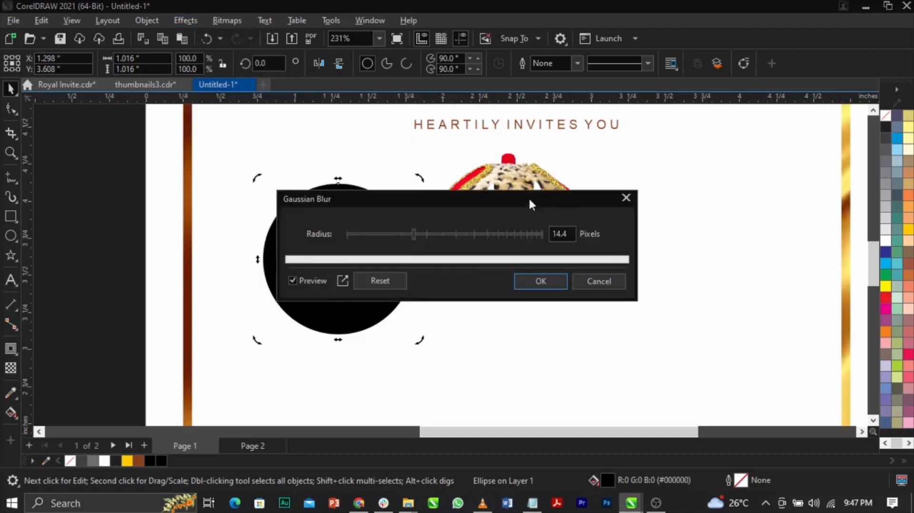
pyautogui.click(612, 207)
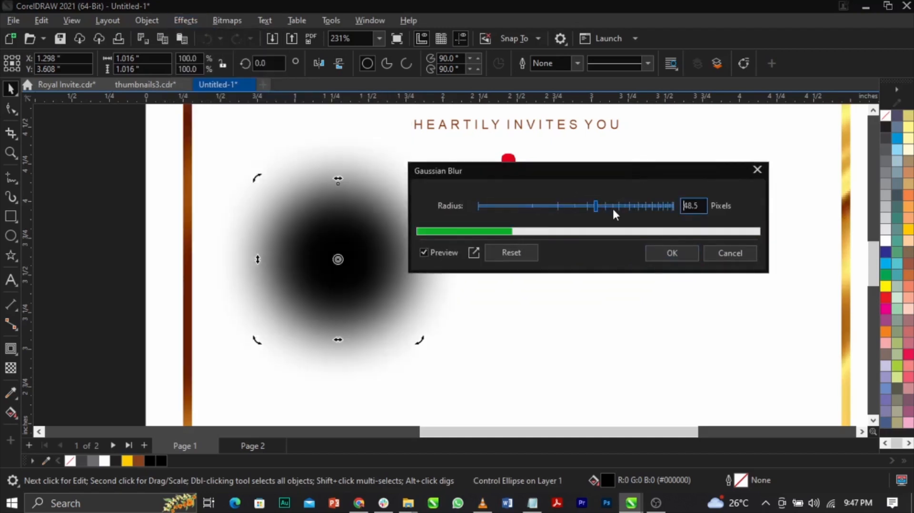
pyautogui.click(618, 209)
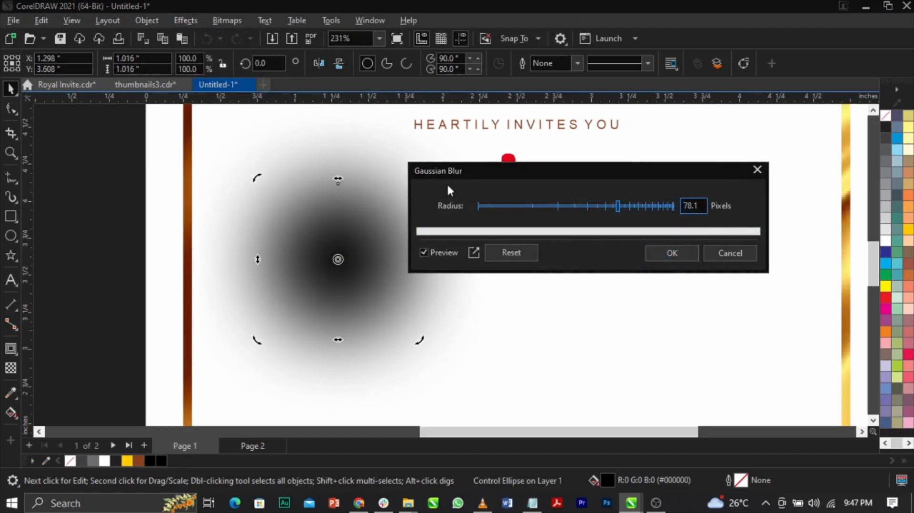
pyautogui.click(663, 256)
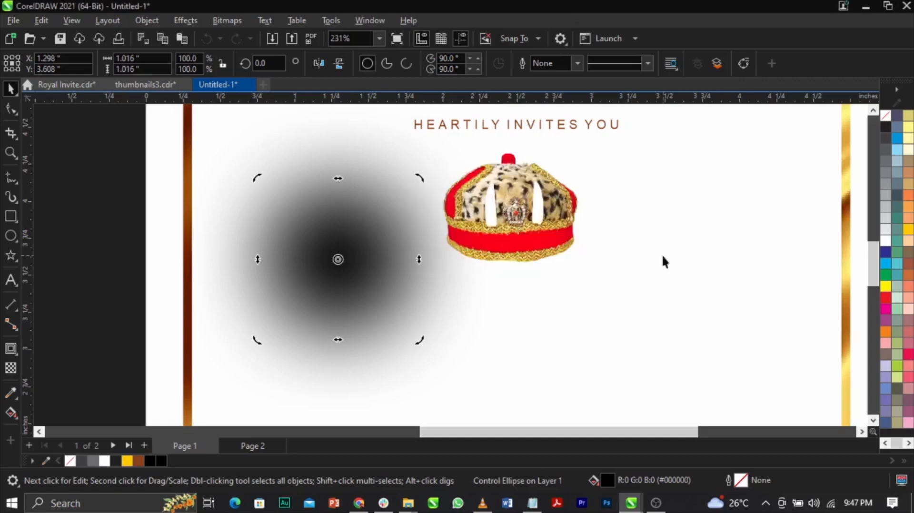
# Convert the blurred circle to a 300 dpi RGB Color (24-bit) bitmap with a transparent background.
pyautogui.click(226, 21)
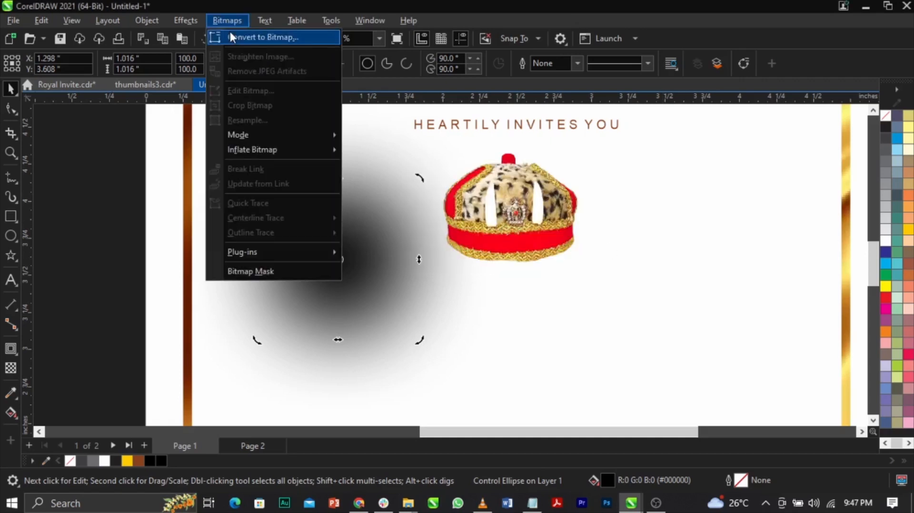
pyautogui.click(231, 36)
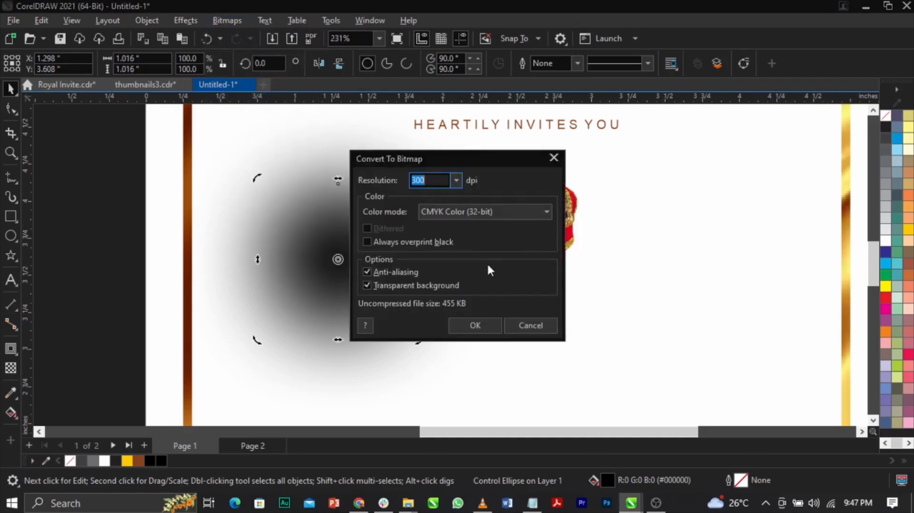
pyautogui.click(481, 211)
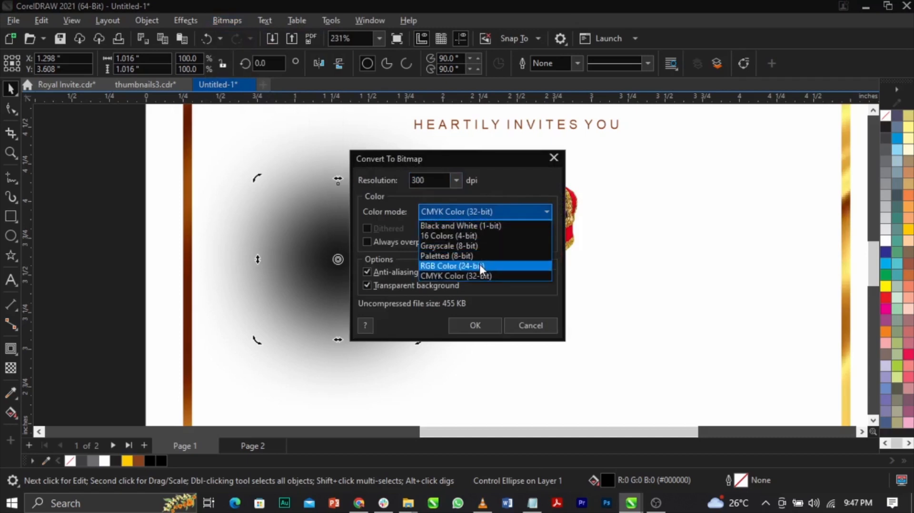
pyautogui.click(479, 264)
pyautogui.click(469, 325)
pyautogui.scroll(-4, 462, 271)
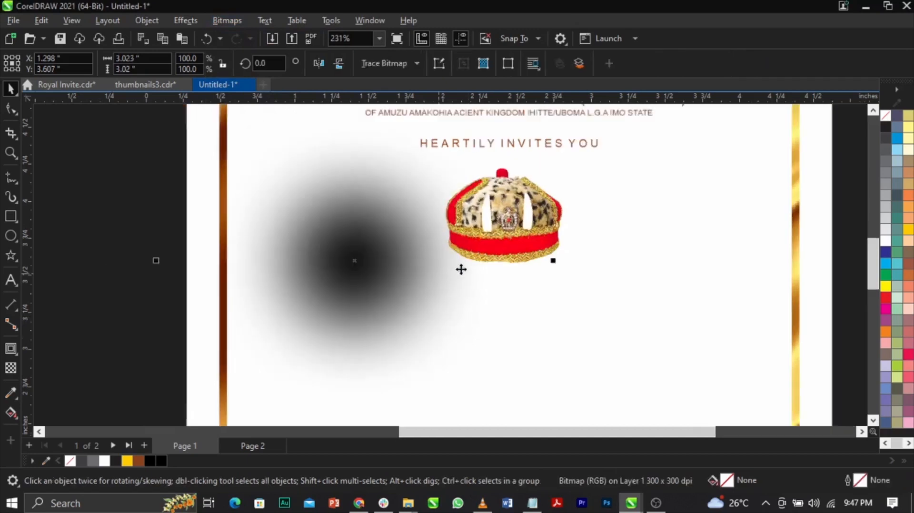
# Shrink and flatten the blurred circle into a thin shadow about 1.18 × 0.087 inches just below the crown.
pyautogui.moveTo(510, 159); pyautogui.dragTo(449, 221)
pyautogui.scroll(3, 505, 264)
pyautogui.scroll(2, 376, 252)
pyautogui.moveTo(325, 167); pyautogui.dragTo(517, 272)
pyautogui.scroll(4, 512, 299)
pyautogui.moveTo(486, 298); pyautogui.dragTo(486, 262)
# Align the thin shadow horizontally with the centre of the crown.
pyautogui.keyDown('shift'); pyautogui.click(491, 198); pyautogui.keyUp('shift')
pyautogui.press('c')
pyautogui.click(522, 253)
pyautogui.click(526, 251)
pyautogui.click(526, 251)
pyautogui.click(718, 253)
pyautogui.click(536, 246)
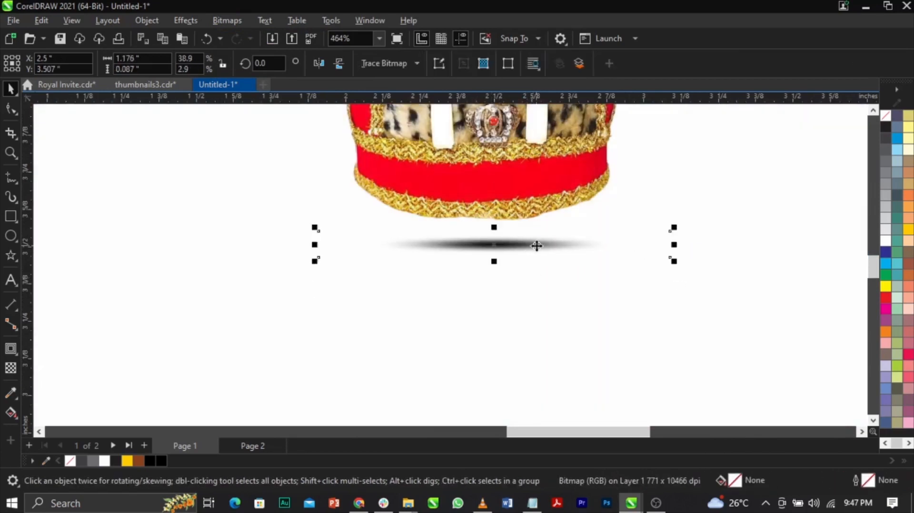
# Apply a uniform transparency of 32 to the shadow and widen it to about 1.24 inches.
pyautogui.click(10, 368)
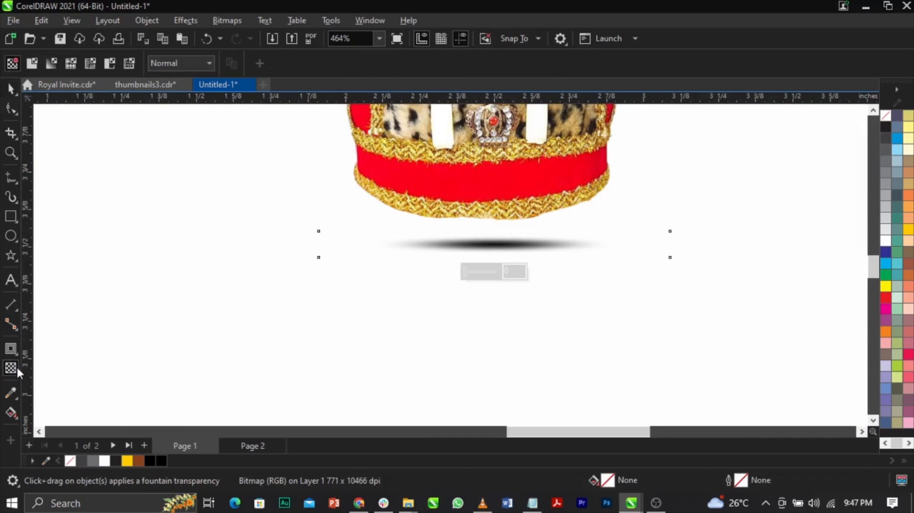
pyautogui.click(483, 272)
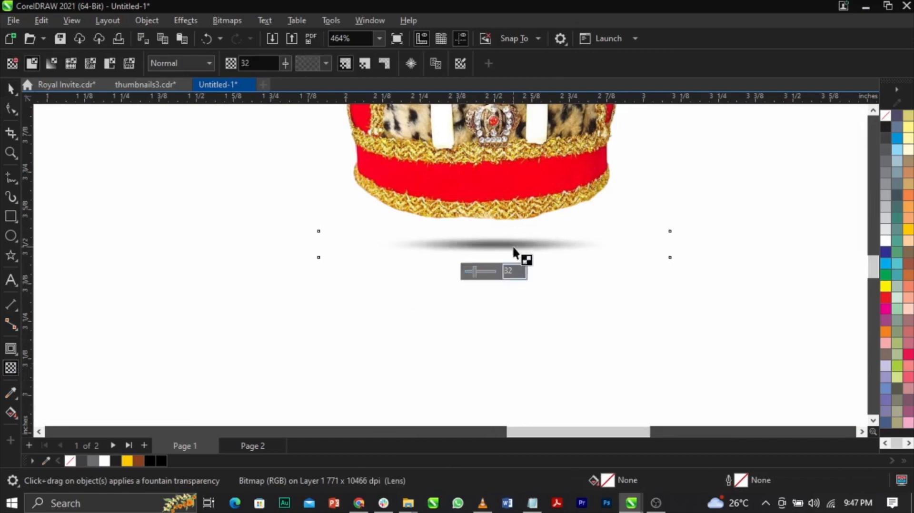
pyautogui.press('space')
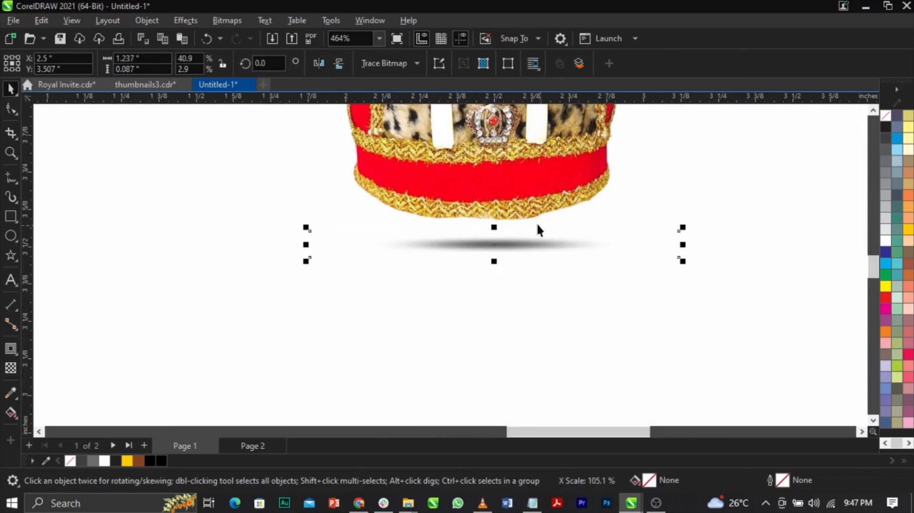
# Group the crown image with the shadow beneath it.
pyautogui.keyDown('shift'); pyautogui.click(529, 212); pyautogui.keyUp('shift')
pyautogui.scroll(-4, 528, 212)
pyautogui.click(712, 266)
pyautogui.press('F4')
pyautogui.press('z')
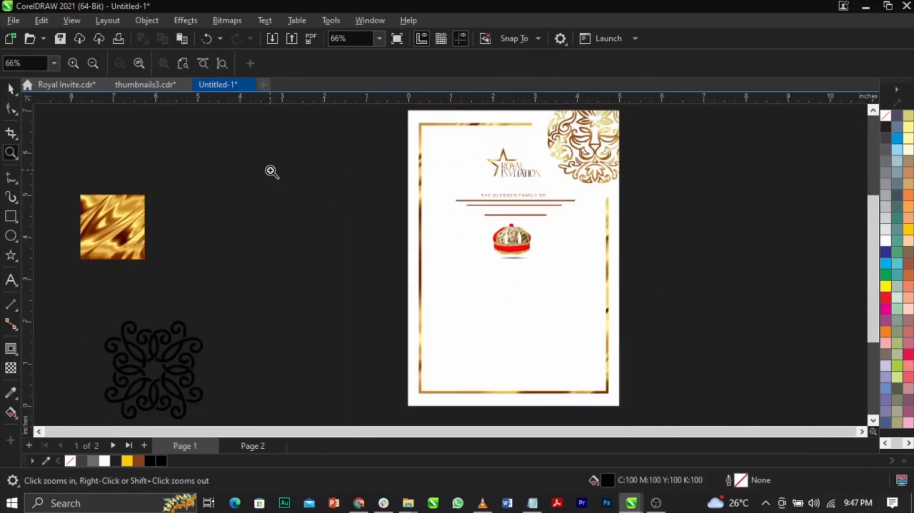
pyautogui.moveTo(269, 171); pyautogui.dragTo(626, 329)
pyautogui.press('space')
pyautogui.click(440, 344)
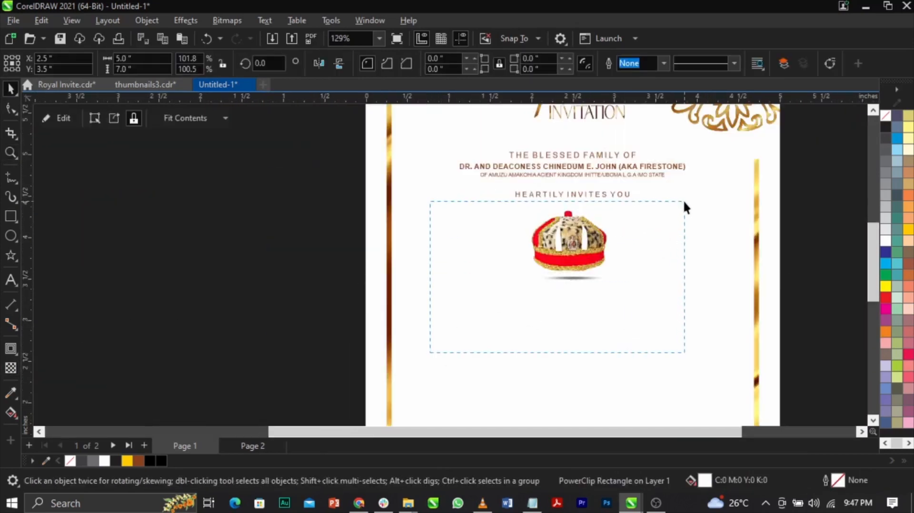
pyautogui.moveTo(684, 202); pyautogui.dragTo(683, 199)
pyautogui.keyDown('shift'); pyautogui.click(580, 239); pyautogui.keyUp('shift')
pyautogui.hotkey('ctrl', 'g')
# Enlarge the crown and shadow group proportionally to about 1.36 × 1.25 inches.
pyautogui.scroll(1, 626, 228)
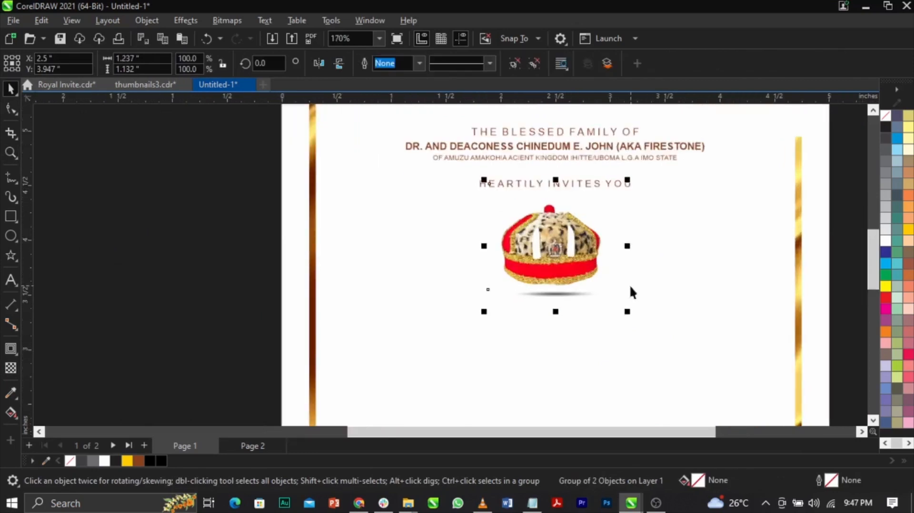
pyautogui.moveTo(626, 311); pyautogui.dragTo(645, 334)
pyautogui.scroll(2, 581, 229)
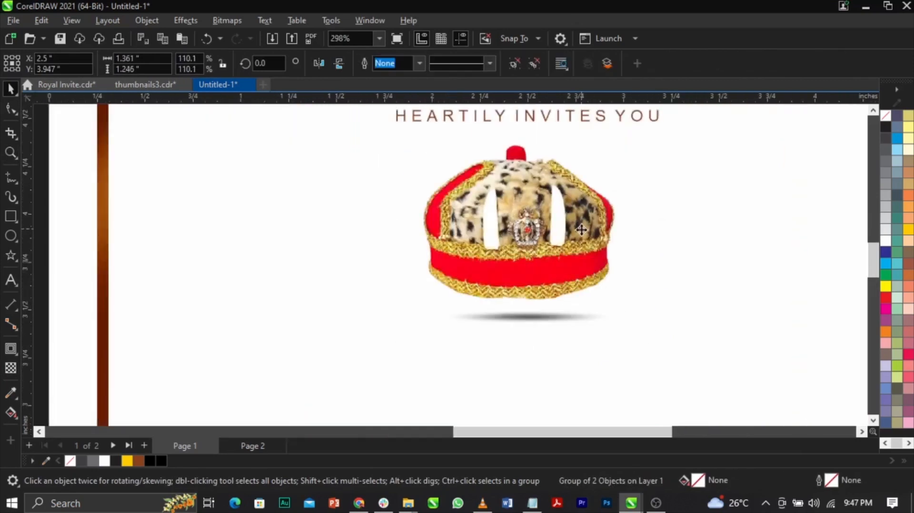
pyautogui.hotkey('ctrl', 'a')
pyautogui.scroll(-4, 581, 228)
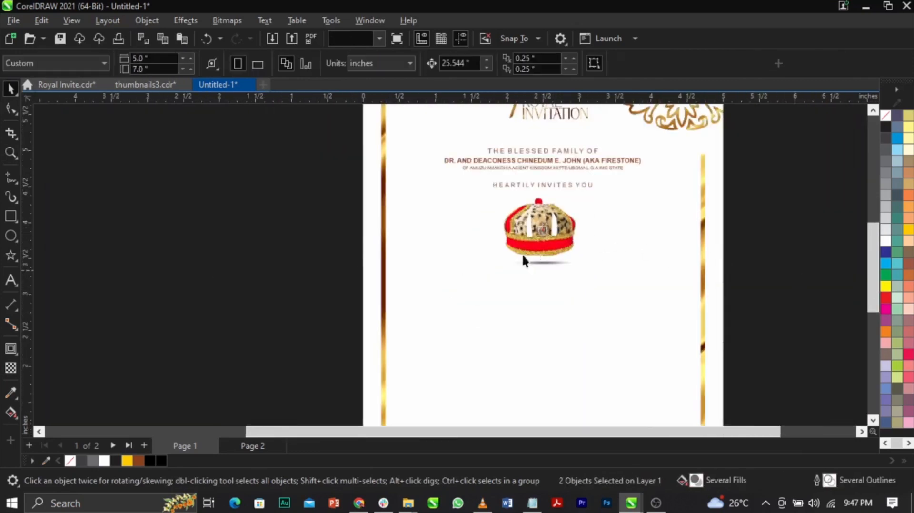
pyautogui.scroll(-4, 472, 234)
pyautogui.click(678, 268)
pyautogui.scroll(1, 538, 219)
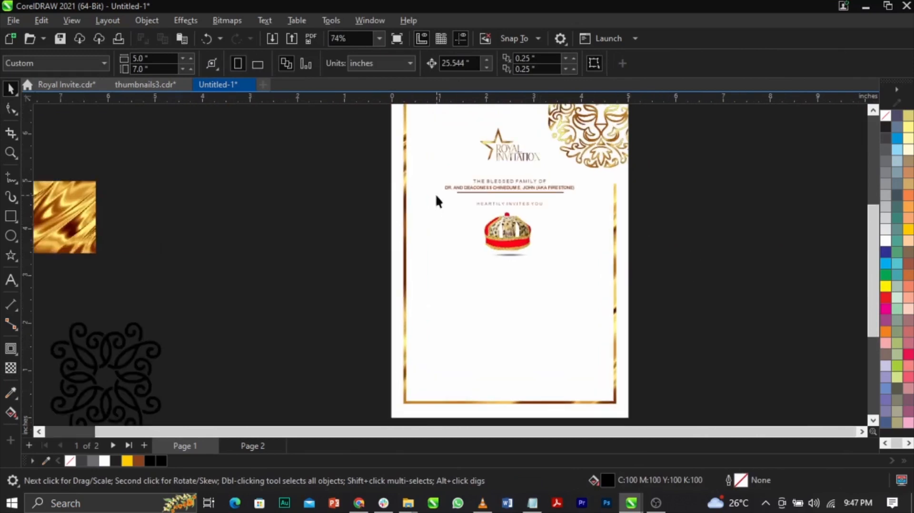
# Move the star emblem, the invitation text and the crown group up slightly together.
pyautogui.scroll(-1, 518, 187)
pyautogui.moveTo(356, 314); pyautogui.dragTo(664, 138)
pyautogui.scroll(5, 539, 206)
pyautogui.moveTo(549, 181); pyautogui.dragTo(549, 165)
pyautogui.scroll(-3, 457, 188)
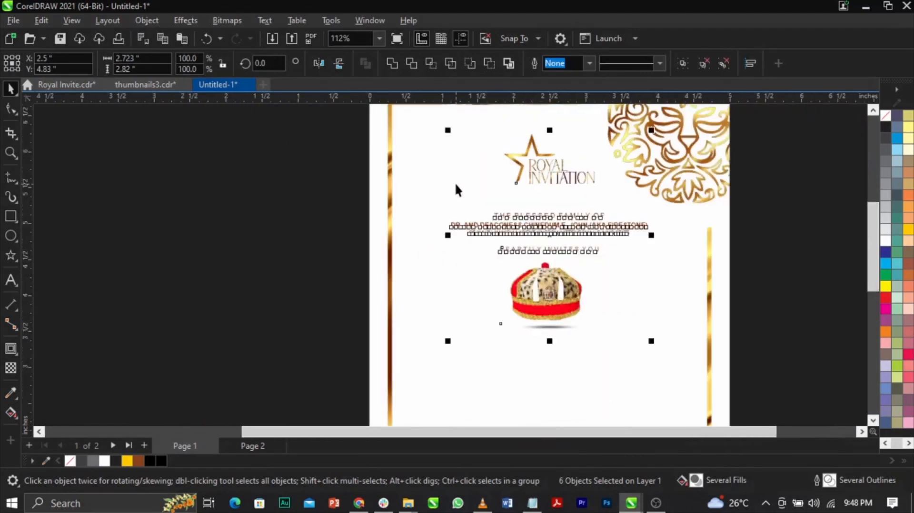
pyautogui.scroll(-2, 456, 184)
pyautogui.moveTo(357, 149); pyautogui.dragTo(578, 190)
pyautogui.moveTo(689, 143); pyautogui.dragTo(472, 344)
pyautogui.click(722, 291)
# Shift the gold lion slightly down and outward inside the page's PowerClip frame and finish editing the frame.
pyautogui.doubleClick(610, 176)
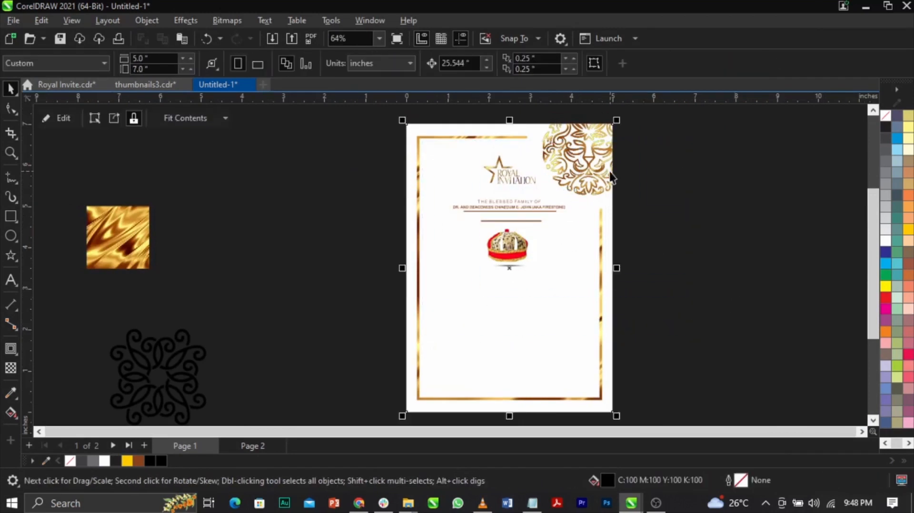
pyautogui.click(598, 165)
pyautogui.scroll(1, 599, 160)
pyautogui.scroll(1, 599, 160)
pyautogui.moveTo(496, 226)
pyautogui.mouseDown()
pyautogui.moveTo(509, 230)
pyautogui.moveTo(504, 218)
pyautogui.mouseUp()
pyautogui.scroll(2, 588, 167)
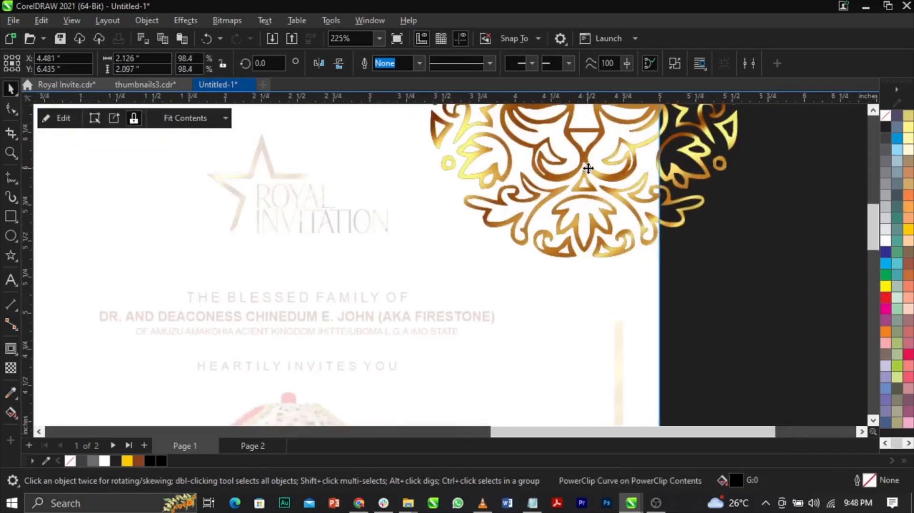
pyautogui.moveTo(588, 167); pyautogui.dragTo(592, 176)
pyautogui.doubleClick(787, 260)
pyautogui.scroll(-4, 596, 155)
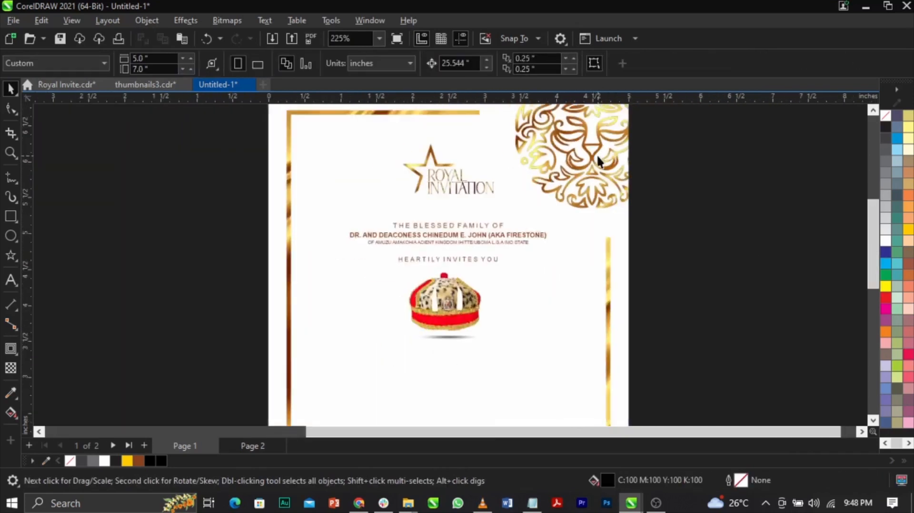
pyautogui.press('z')
pyautogui.moveTo(652, 169); pyautogui.dragTo(321, 411)
pyautogui.press('space')
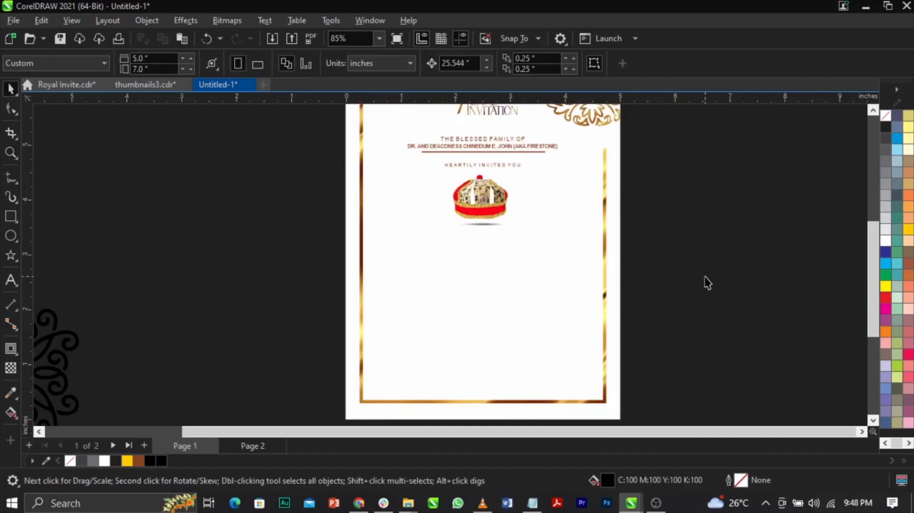
pyautogui.scroll(-1, 705, 276)
pyautogui.hotkey('ctrl', 's')
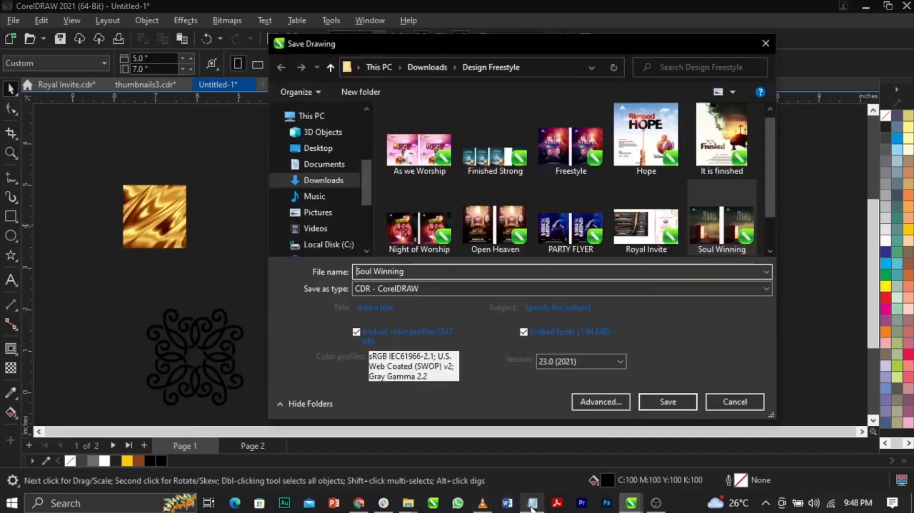
pyautogui.press('Escape')
# Switch to the Notepad text file and copy the passage from "to be our guest on" through the line ending "Imo State".
pyautogui.click(532, 503)
pyautogui.click(609, 256)
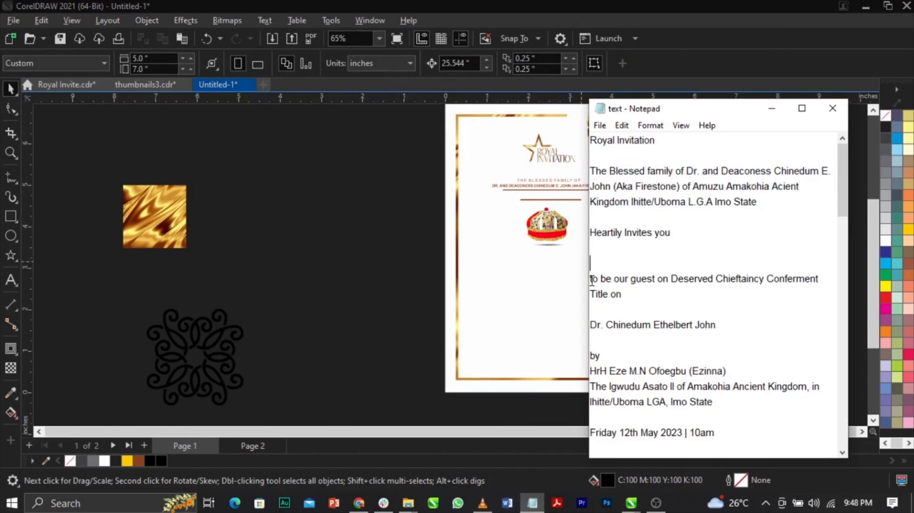
pyautogui.moveTo(591, 280); pyautogui.dragTo(715, 418)
pyautogui.hotkey('ctrl', 'c')
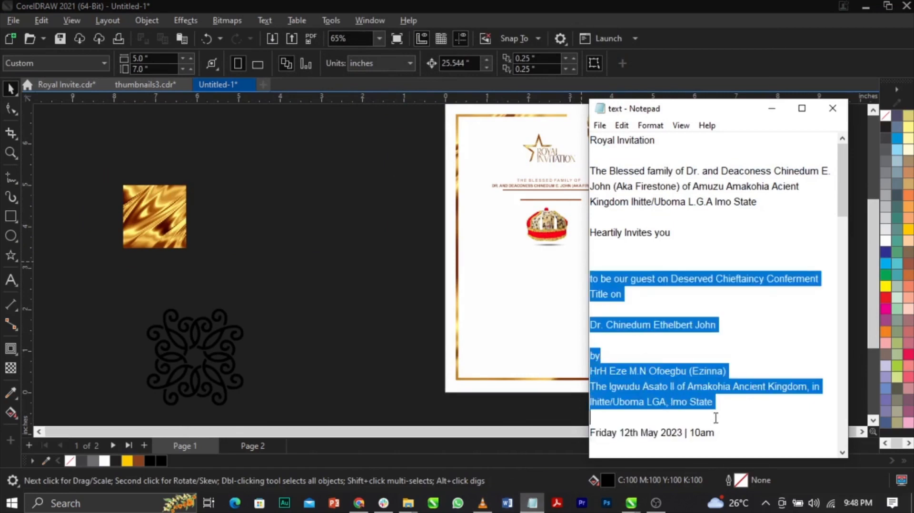
# Switch back to CorelDRAW and paste the copied passage as artistic text in the empty area below the crown.
pyautogui.click(306, 287)
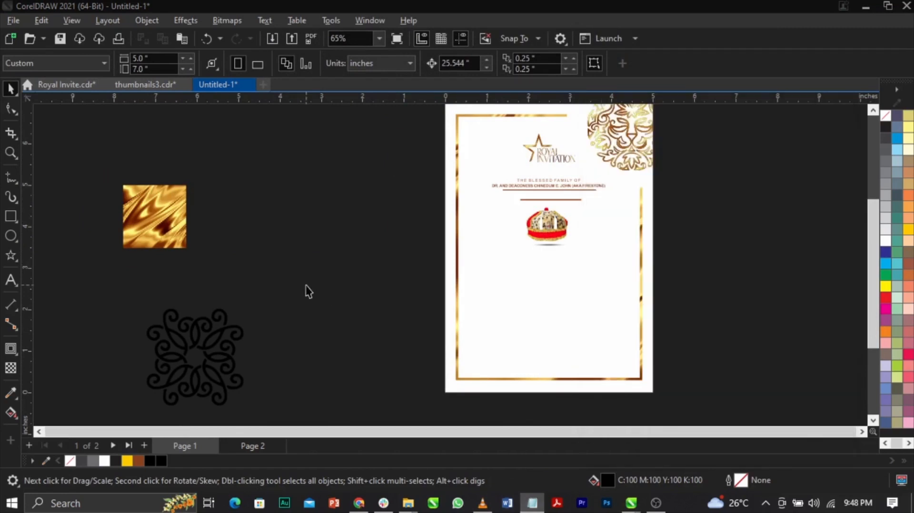
pyautogui.click(11, 281)
pyautogui.click(494, 285)
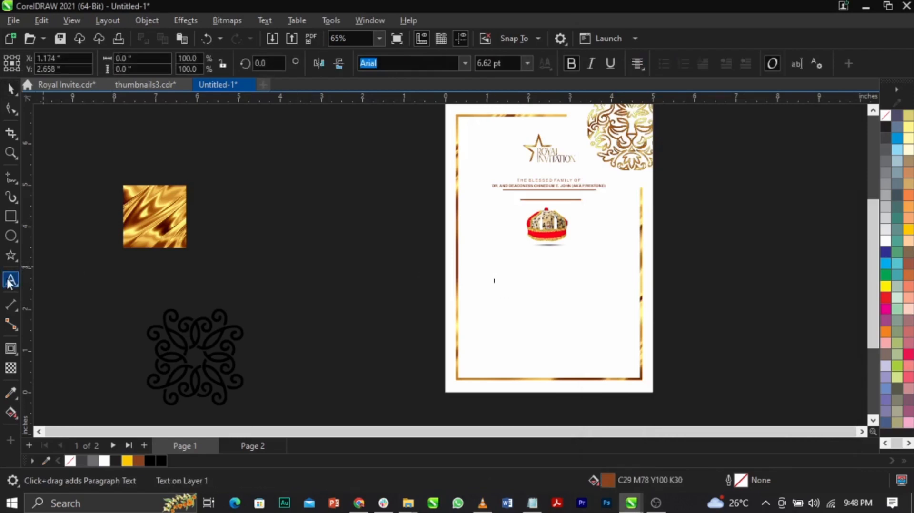
pyautogui.click(550, 285)
pyautogui.hotkey('ctrl', 'v')
pyautogui.press('Escape')
# Move the pasted text block up to just below the crown's shadow and centre it horizontally on the page.
pyautogui.press('z')
pyautogui.moveTo(369, 228); pyautogui.dragTo(707, 359)
pyautogui.press('space')
pyautogui.moveTo(535, 260); pyautogui.dragTo(535, 185)
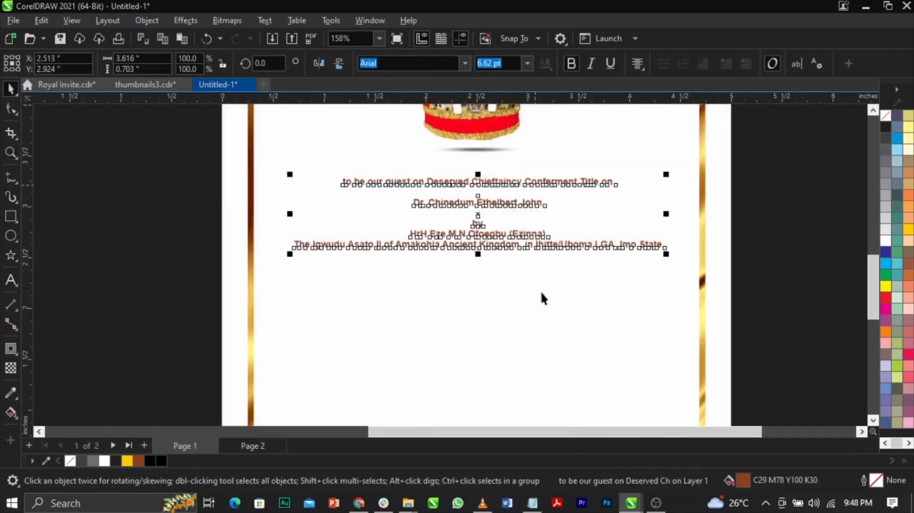
pyautogui.keyDown('shift'); pyautogui.click(543, 293); pyautogui.keyUp('shift')
pyautogui.press('c')
pyautogui.scroll(-1, 542, 293)
pyautogui.click(784, 277)
# Break the pasted text block apart into separate lines and select individual lines to check the separation.
pyautogui.moveTo(297, 159); pyautogui.dragTo(698, 346)
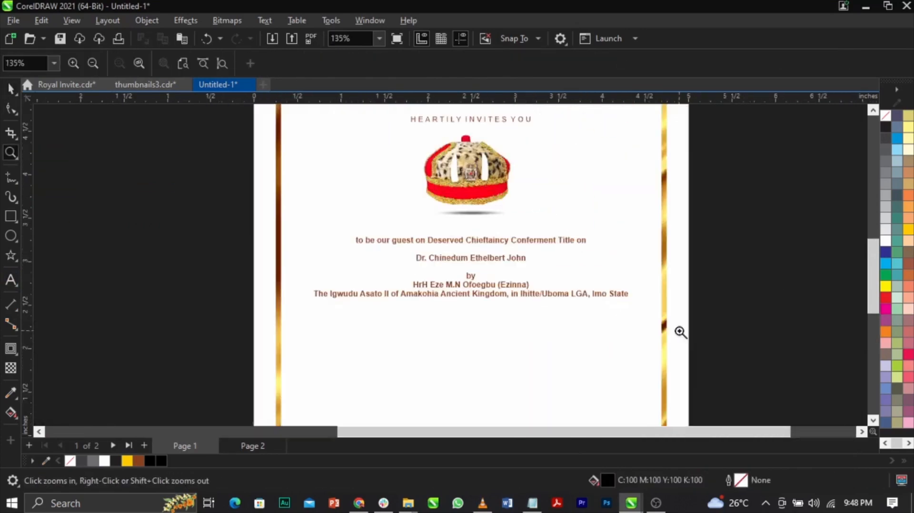
pyautogui.scroll(2, 491, 242)
pyautogui.click(491, 246)
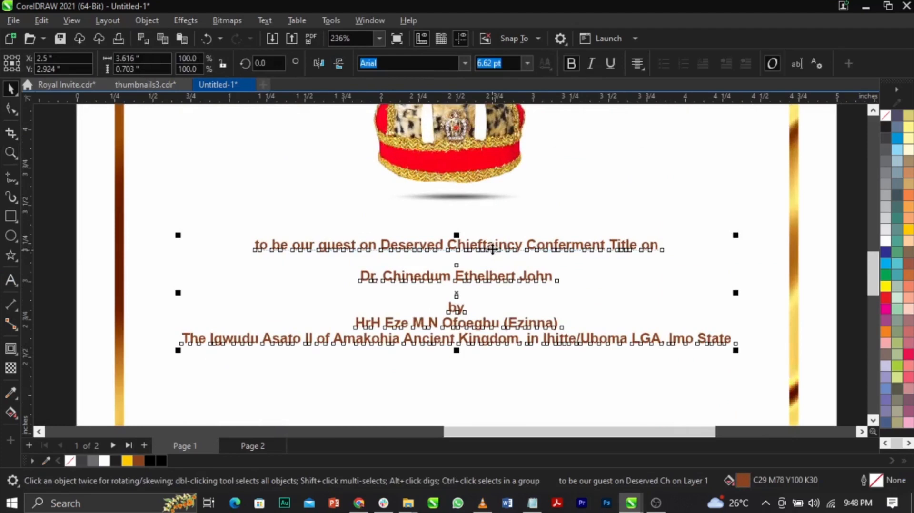
pyautogui.click(491, 248)
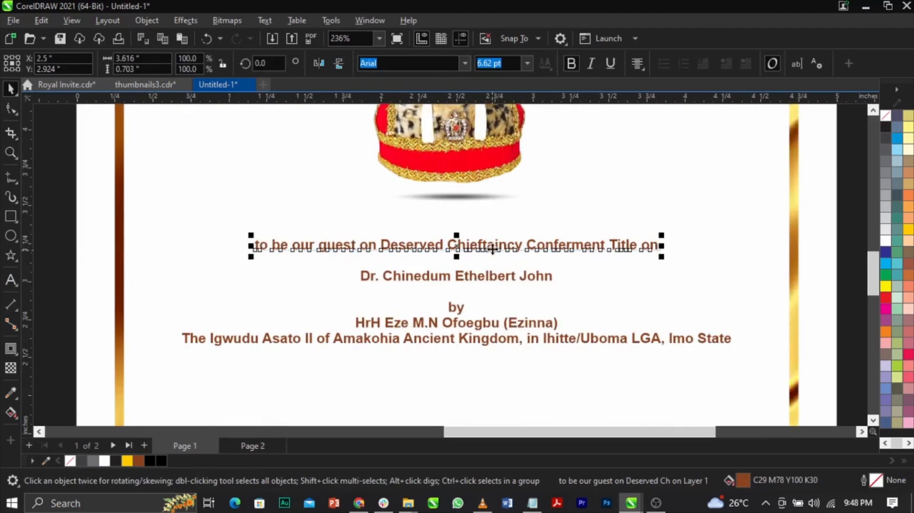
pyautogui.click(517, 276)
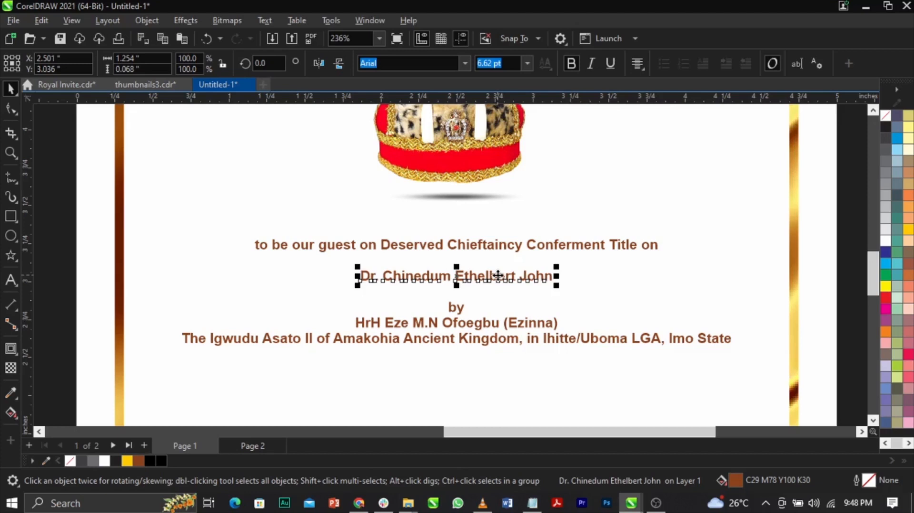
pyautogui.click(535, 255)
pyautogui.click(545, 245)
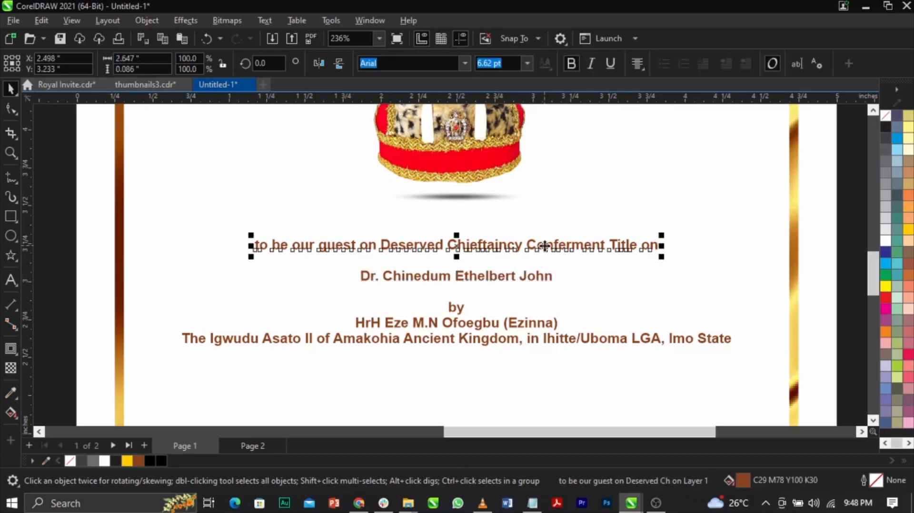
pyautogui.click(593, 224)
# Try moving individual separated text lines away from their positions and undo those moves.
pyautogui.moveTo(579, 247); pyautogui.dragTo(621, 238)
pyautogui.hotkey('ctrl', 'z')
pyautogui.hotkey('ctrl', 'k')
pyautogui.click(521, 277)
pyautogui.moveTo(628, 242); pyautogui.dragTo(685, 232)
pyautogui.hotkey('ctrl', 'z')
pyautogui.scroll(-2, 608, 245)
pyautogui.press('Escape')
pyautogui.press('z')
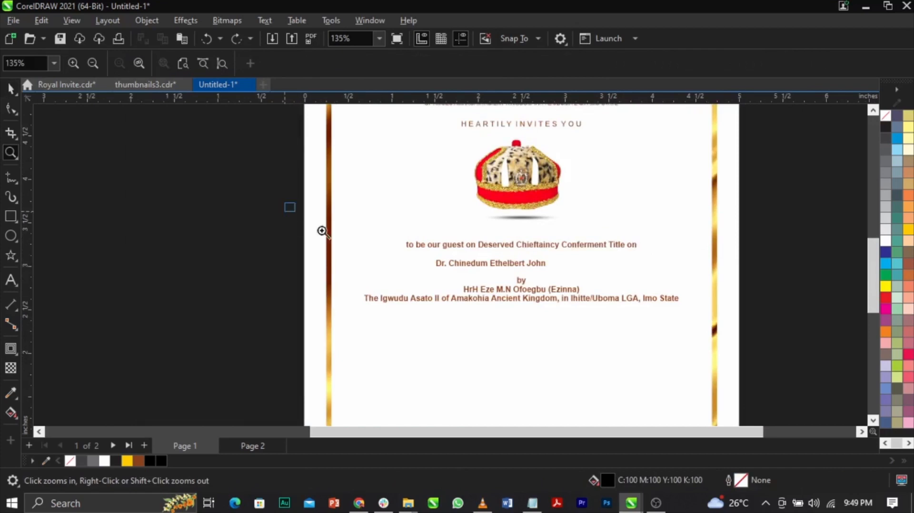
# Centre all five separated text lines below the crown horizontally on the page.
pyautogui.moveTo(286, 203); pyautogui.dragTo(809, 351)
pyautogui.press('space')
pyautogui.scroll(-3, 769, 284)
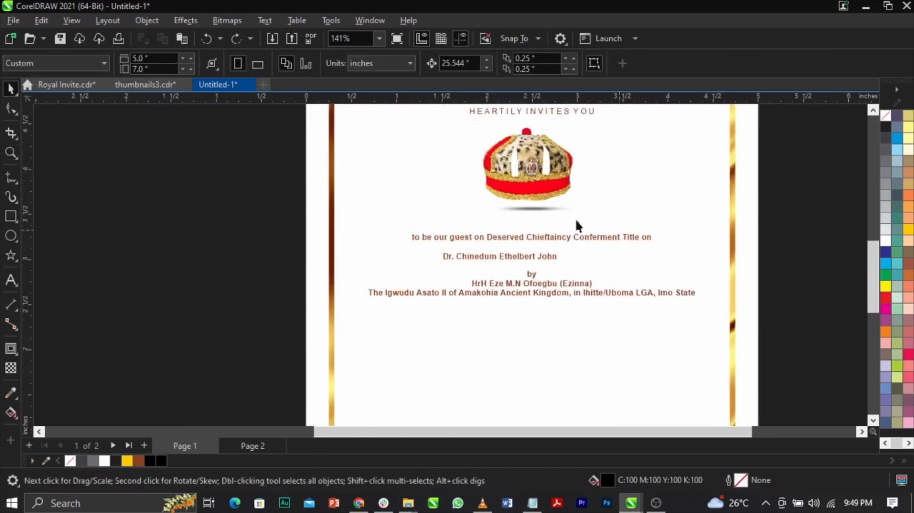
pyautogui.scroll(3, 551, 206)
pyautogui.scroll(-2, 551, 206)
pyautogui.scroll(-1, 551, 207)
pyautogui.moveTo(203, 200); pyautogui.dragTo(777, 351)
pyautogui.press('c')
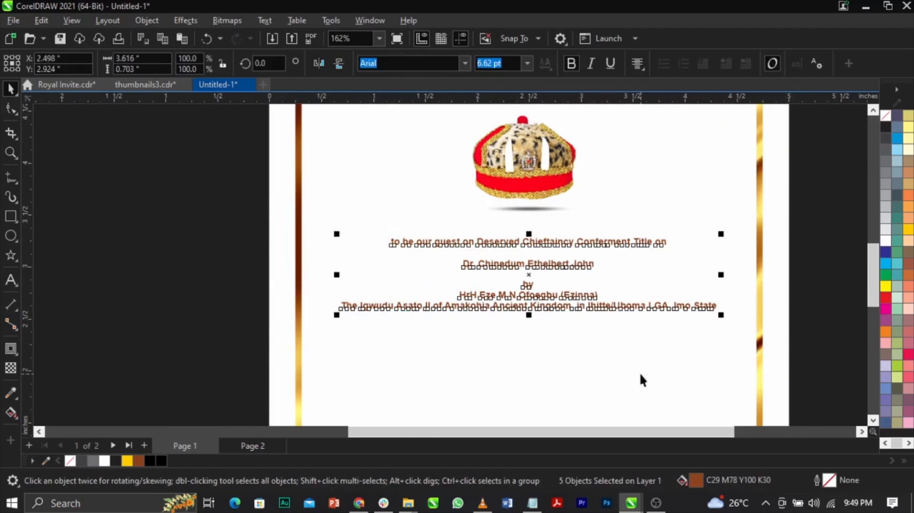
pyautogui.keyDown('shift'); pyautogui.click(638, 372); pyautogui.keyUp('shift')
pyautogui.click(816, 339)
# Split the guest line in two by inserting a line break before "Deserved Chieftaincy Conferment Title on".
pyautogui.scroll(2, 636, 260)
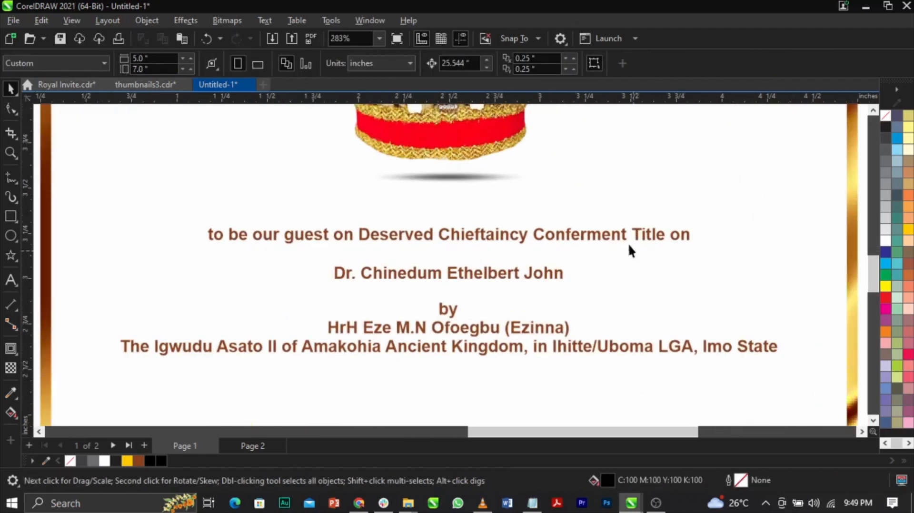
pyautogui.click(575, 237)
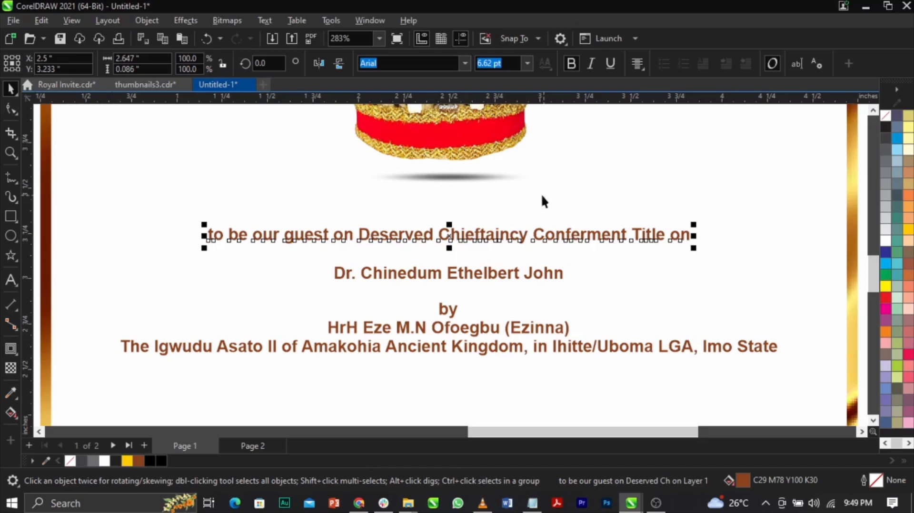
pyautogui.click(626, 332)
pyautogui.doubleClick(361, 235)
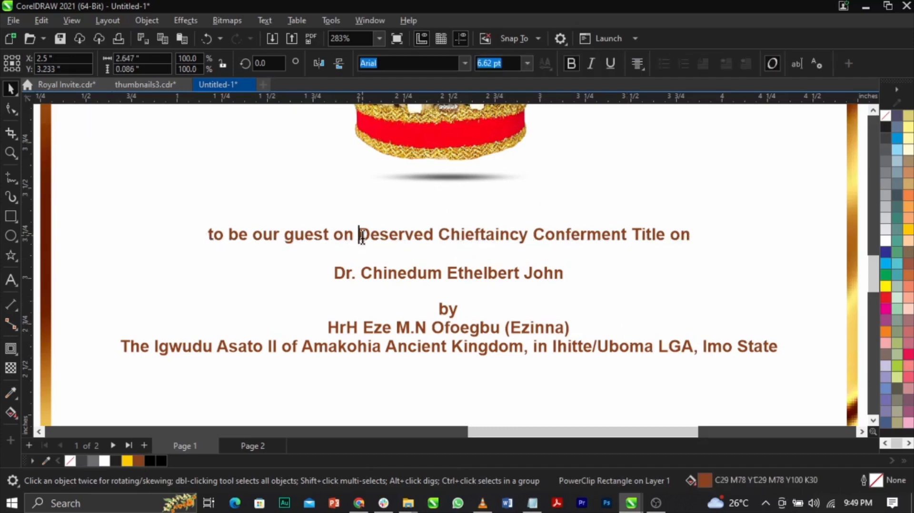
pyautogui.press('Return')
# Space out the name line and the two-line guest text, placing them at about Y 2.97 and 3.22 inches.
pyautogui.scroll(1, 472, 282)
pyautogui.hotkey('ctrl', 'space')
pyautogui.click(468, 279)
pyautogui.moveTo(471, 275); pyautogui.dragTo(472, 289)
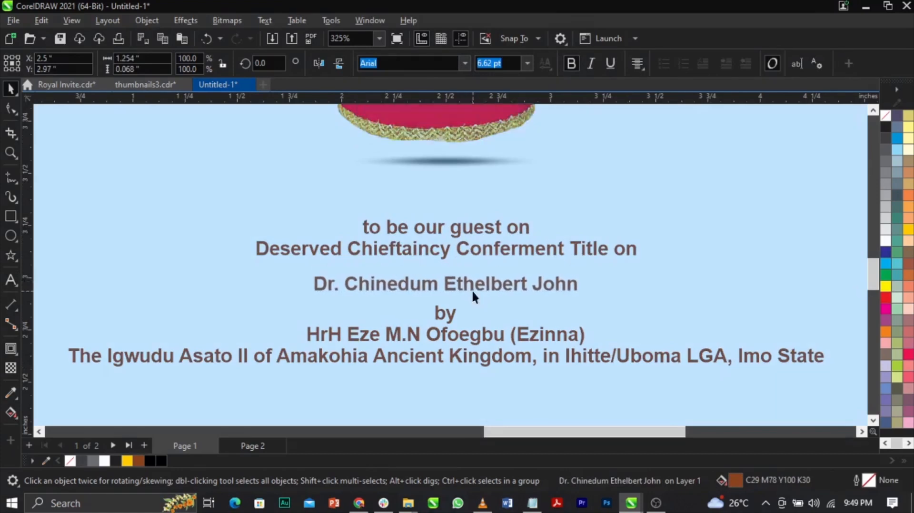
pyautogui.moveTo(503, 244); pyautogui.dragTo(490, 248)
pyautogui.scroll(-10, 490, 248)
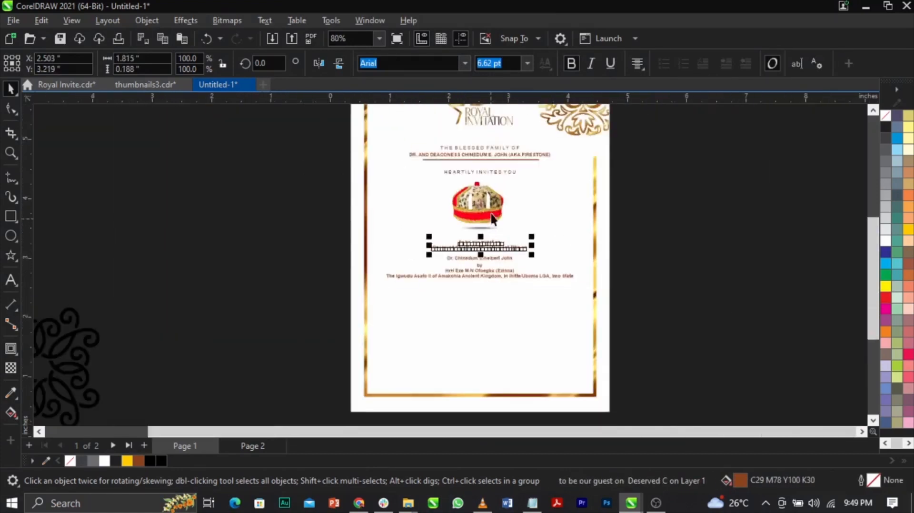
pyautogui.scroll(4, 492, 214)
pyautogui.scroll(5, 482, 301)
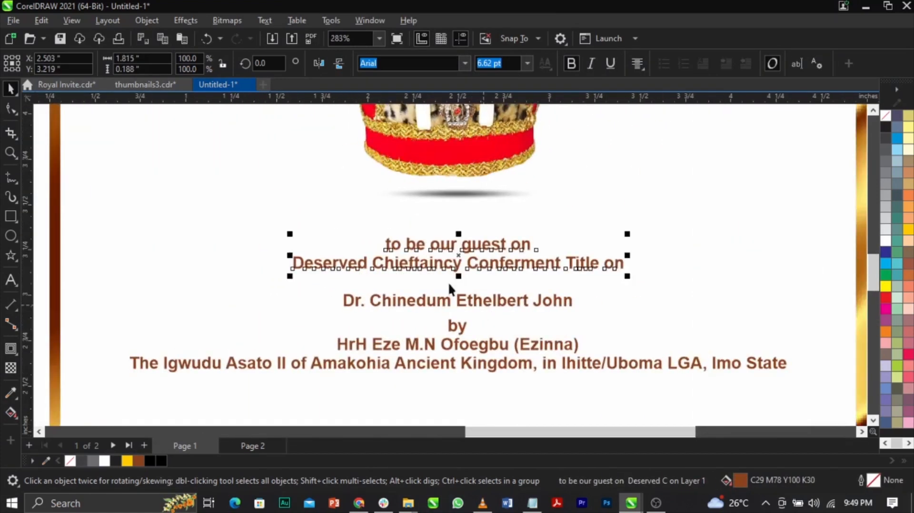
# Move the two-line guest text slightly closer to the crown and break it apart into two separate text lines.
pyautogui.click(494, 302)
pyautogui.click(492, 249)
pyautogui.moveTo(492, 248); pyautogui.dragTo(492, 240)
pyautogui.scroll(-5, 501, 267)
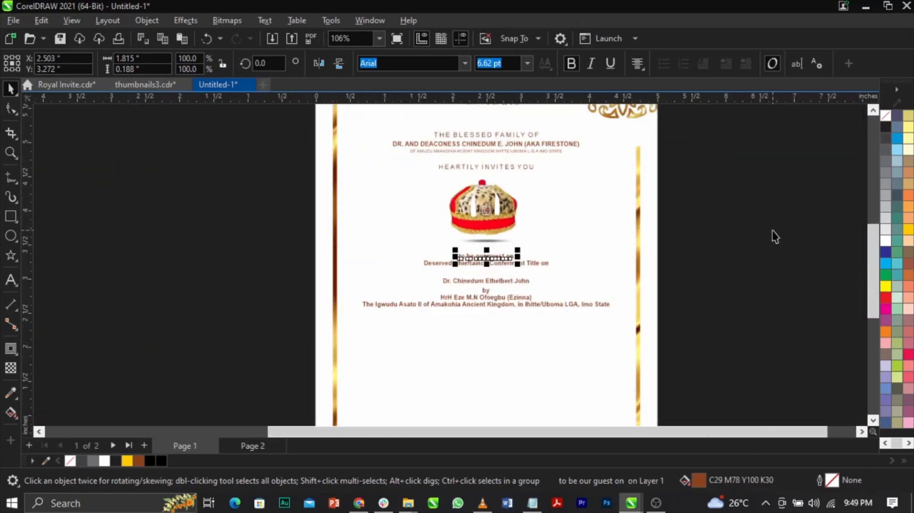
pyautogui.click(772, 231)
pyautogui.press('z')
pyautogui.moveTo(221, 206); pyautogui.dragTo(682, 320)
pyautogui.press('space')
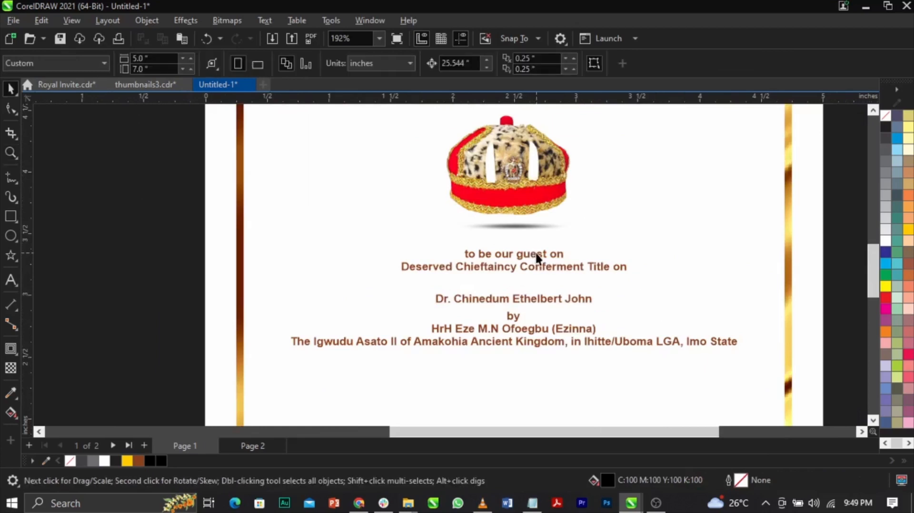
pyautogui.click(536, 256)
pyautogui.doubleClick(537, 255)
pyautogui.hotkey('ctrl', 'space')
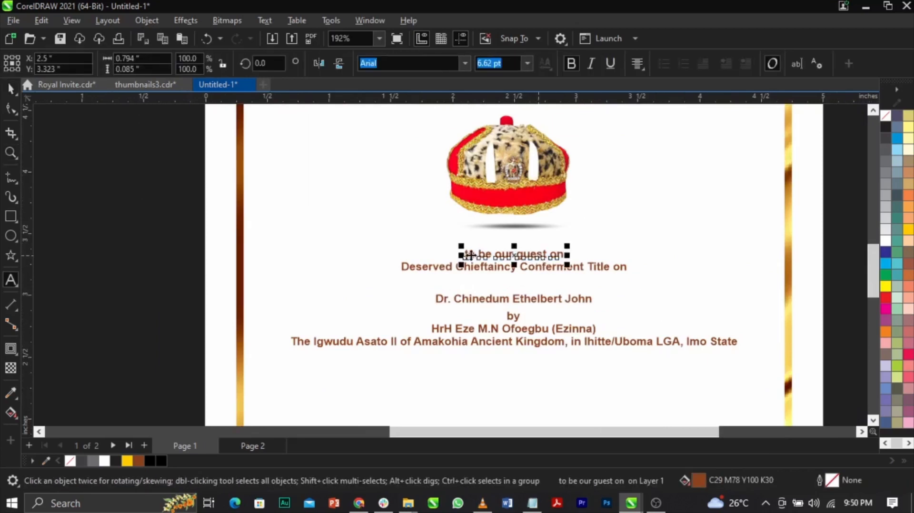
# Remove the bold style from all six text lines below the crown.
pyautogui.moveTo(153, 233); pyautogui.dragTo(757, 366)
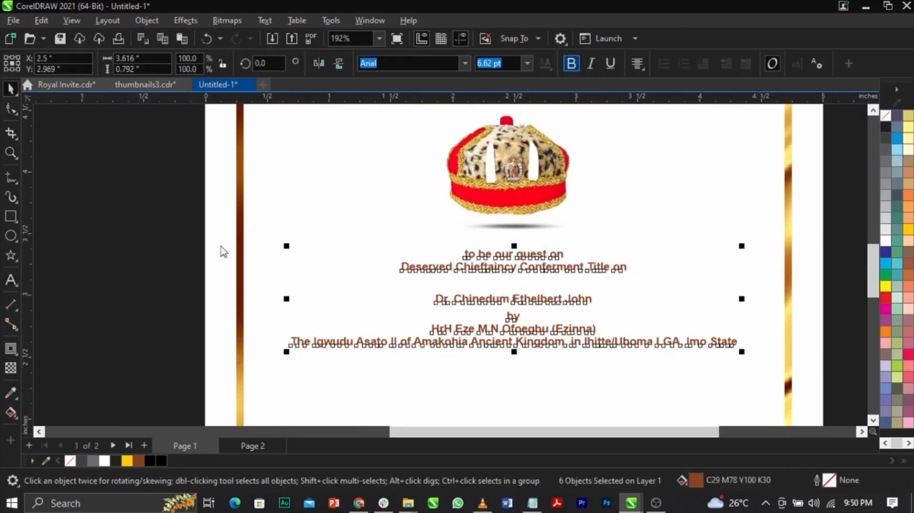
pyautogui.press('Escape')
pyautogui.press('z')
pyautogui.moveTo(161, 230); pyautogui.dragTo(747, 391)
pyautogui.press('space')
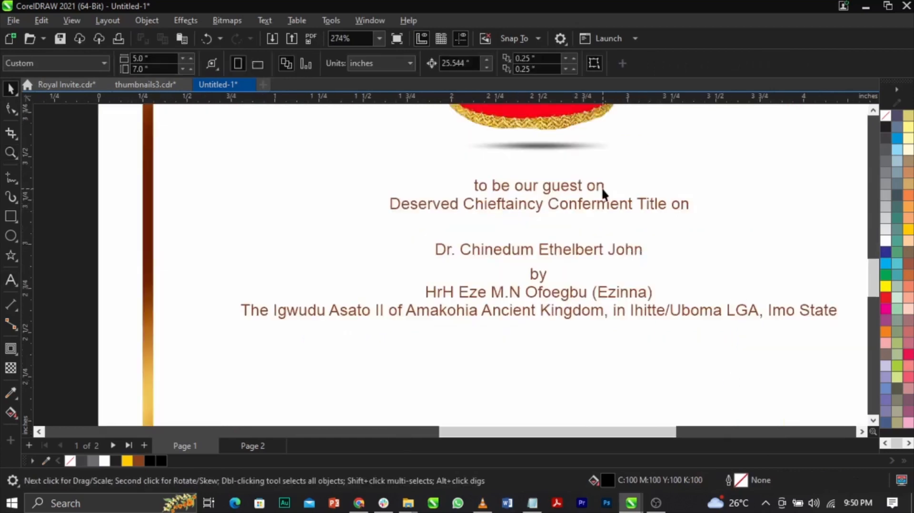
# Change the "to be our guest on" line to uppercase and centre it horizontally on the page background.
pyautogui.click(601, 187)
pyautogui.doubleClick(602, 190)
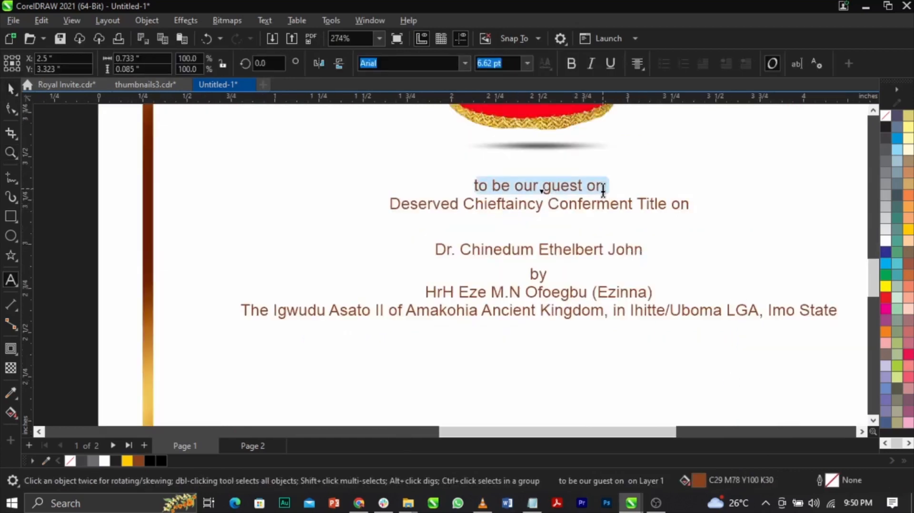
pyautogui.hotkey('shift', 'F3')
pyautogui.press('Down')
pyautogui.press('Down')
pyautogui.press('Return')
pyautogui.hotkey('ctrl', 'space')
pyautogui.keyDown('shift'); pyautogui.click(686, 204); pyautogui.keyUp('shift')
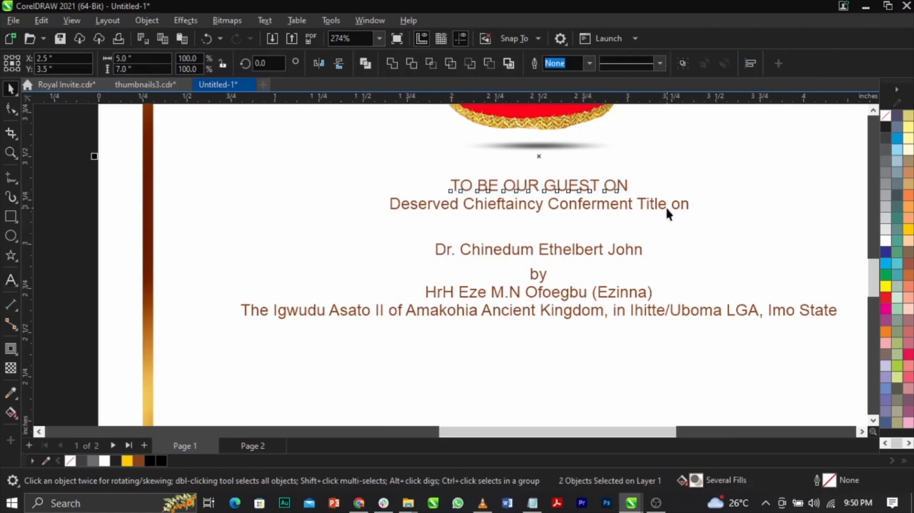
pyautogui.press('c')
pyautogui.keyDown('shift'); pyautogui.click(686, 230); pyautogui.keyUp('shift')
pyautogui.click(259, 241)
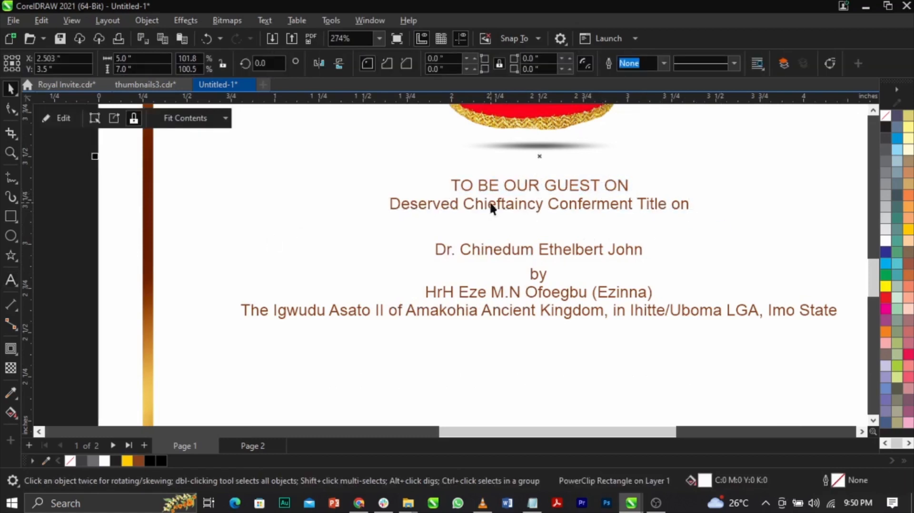
# Move the four lower text lines, from the name line to the kingdom line, down together to about Y 2.34 inches.
pyautogui.click(503, 204)
pyautogui.hotkey('ctrl', 'space')
pyautogui.scroll(-4, 341, 228)
pyautogui.moveTo(259, 239); pyautogui.dragTo(655, 310)
pyautogui.keyDown('shift'); pyautogui.click(501, 242); pyautogui.keyUp('shift')
pyautogui.moveTo(500, 242); pyautogui.dragTo(510, 288)
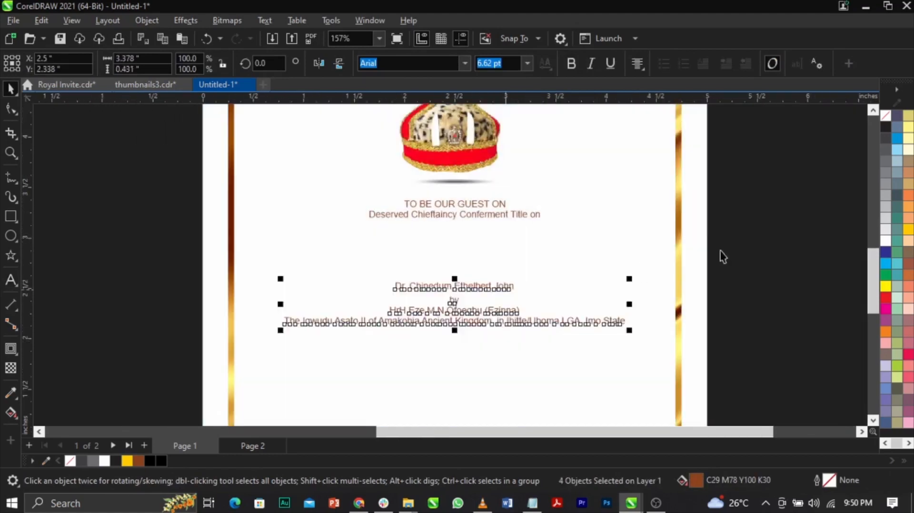
# Append "DESERVED" to the end of the "TO BE OUR GUEST ON" line.
pyautogui.click(720, 250)
pyautogui.scroll(2, 472, 217)
pyautogui.doubleClick(471, 221)
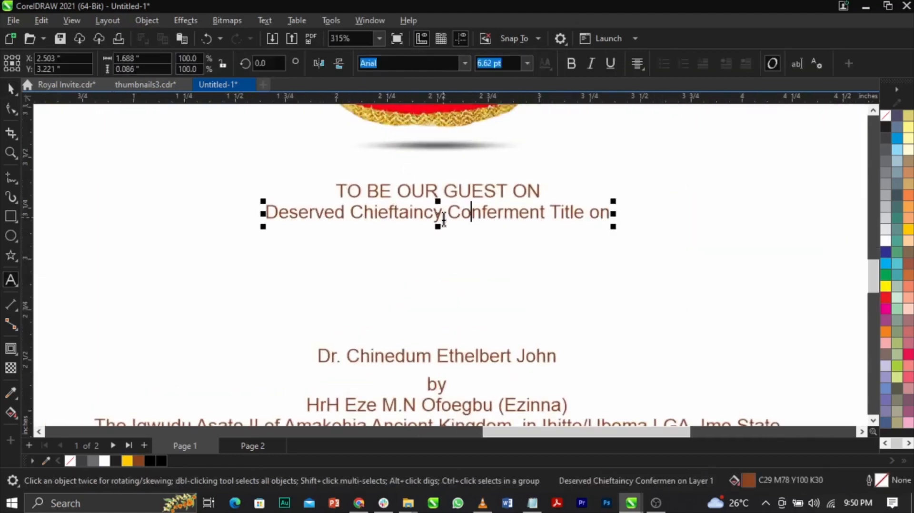
pyautogui.click(548, 194)
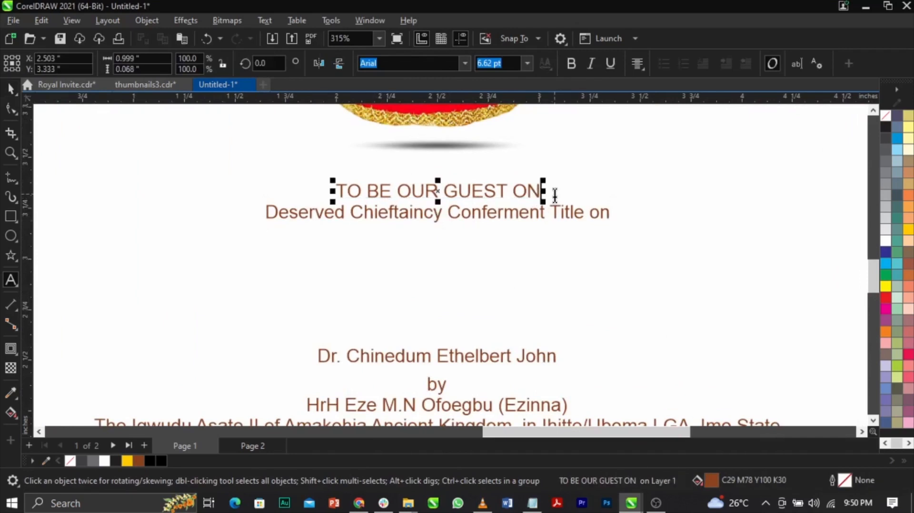
pyautogui.write('DES')
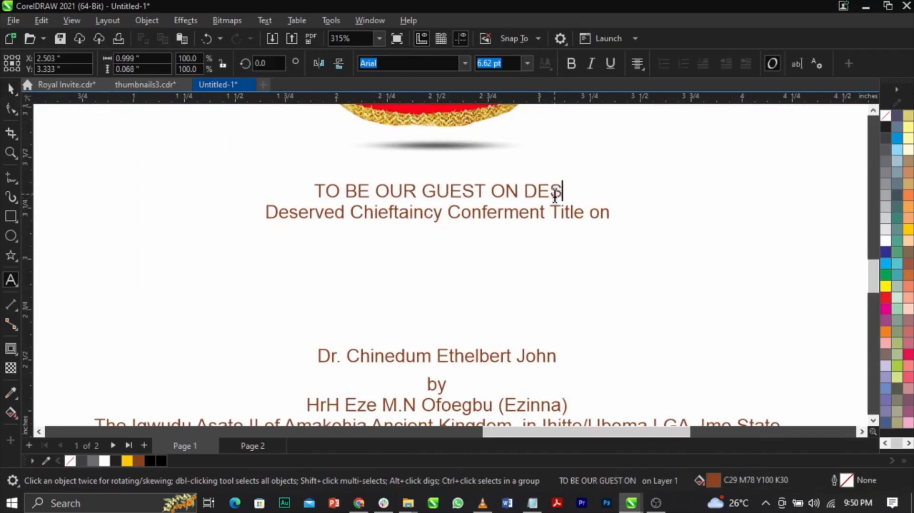
pyautogui.write('ERVED')
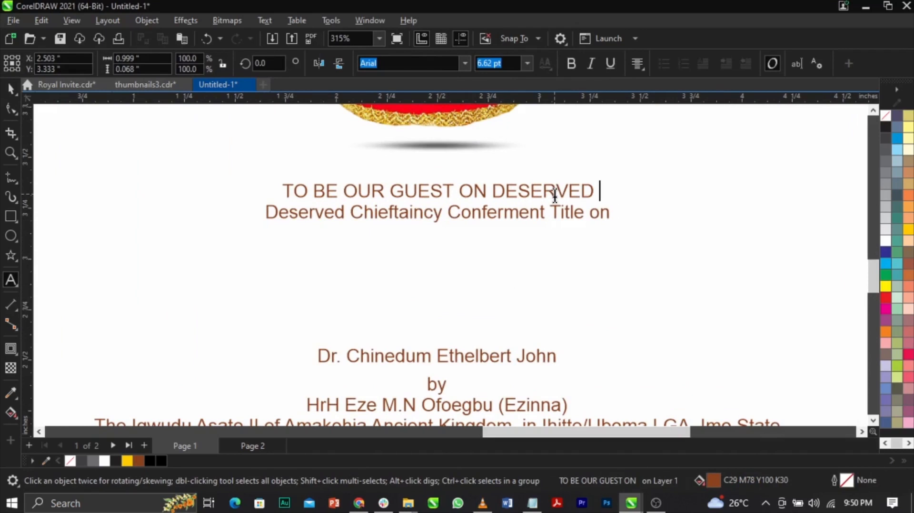
pyautogui.hotkey('ctrl', 'space')
# Delete the word "Deserved" from the start of the "Chieftaincy Conferment Title on" line.
pyautogui.doubleClick(354, 218)
pyautogui.moveTo(352, 213); pyautogui.dragTo(235, 214)
pyautogui.press('Delete')
pyautogui.hotkey('ctrl', 'space')
# Split "Chieftaincy" and "Conferment Title on" into separate text lines, spacing them out below the guest line.
pyautogui.moveTo(473, 217); pyautogui.dragTo(473, 236)
pyautogui.scroll(1, 472, 237)
pyautogui.doubleClick(368, 226)
pyautogui.press('Return')
pyautogui.hotkey('ctrl', 'space')
pyautogui.hotkey('ctrl', 'k')
pyautogui.click(373, 225)
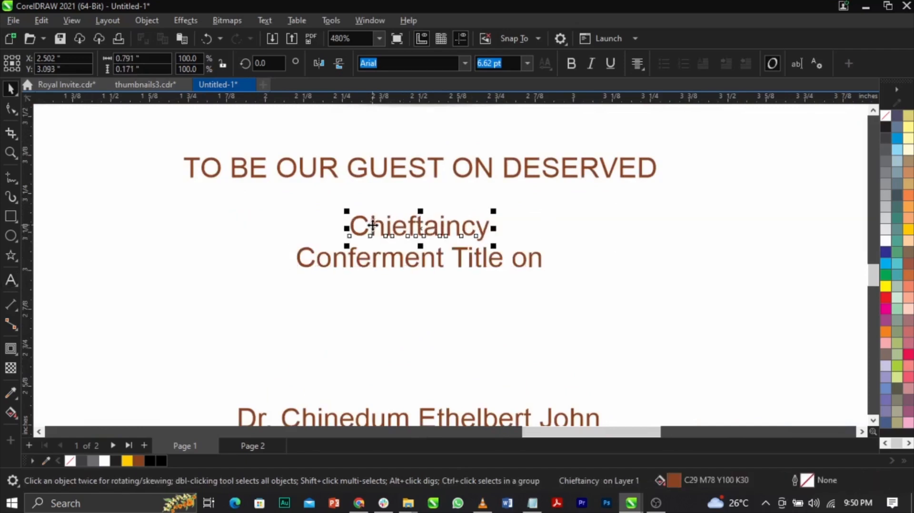
pyautogui.moveTo(488, 261); pyautogui.dragTo(498, 301)
# Set the word "Chieftaincy" in Trajan Pro 3 Bold.
pyautogui.click(485, 232)
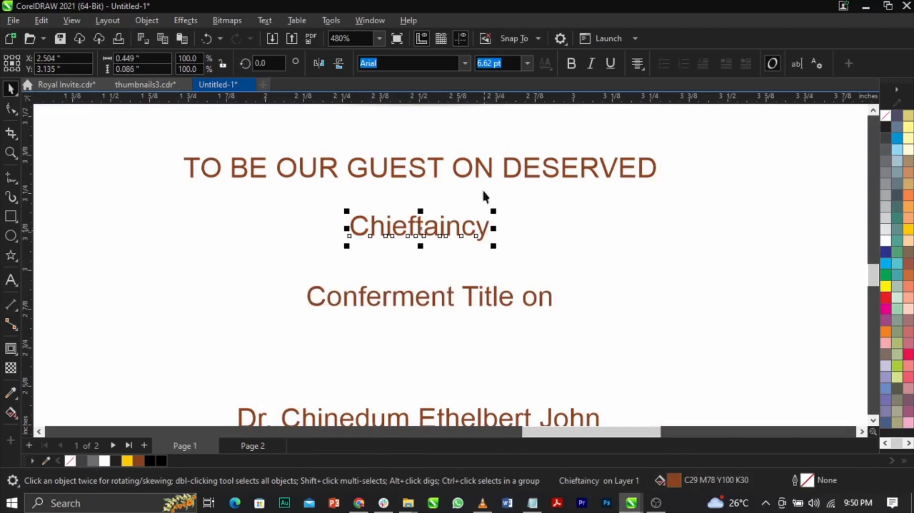
pyautogui.click(463, 64)
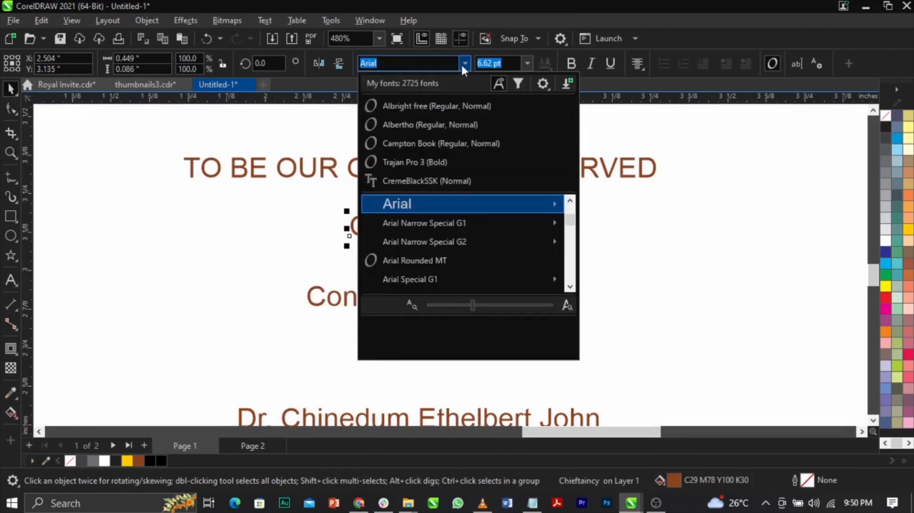
pyautogui.click(462, 161)
# Enlarge "Chieftaincy" to about 19.5 pt, fit it between the guest and conferment lines, and centre it on the page.
pyautogui.moveTo(530, 247); pyautogui.dragTo(676, 292)
pyautogui.scroll(-2, 526, 220)
pyautogui.scroll(1, 522, 195)
pyautogui.click(523, 193)
pyautogui.moveTo(524, 190); pyautogui.dragTo(523, 187)
pyautogui.click(527, 226)
pyautogui.moveTo(624, 252); pyautogui.dragTo(666, 267)
pyautogui.keyDown('shift'); pyautogui.click(693, 264); pyautogui.keyUp('shift')
pyautogui.press('c')
# Change the font of "Chieftaincy" to Trajan Pro Bold.
pyautogui.scroll(-3, 516, 220)
pyautogui.click(768, 236)
pyautogui.press('z')
pyautogui.moveTo(320, 181); pyautogui.dragTo(606, 294)
pyautogui.press('space')
pyautogui.scroll(2, 601, 279)
pyautogui.scroll(-2, 561, 250)
pyautogui.scroll(2, 517, 230)
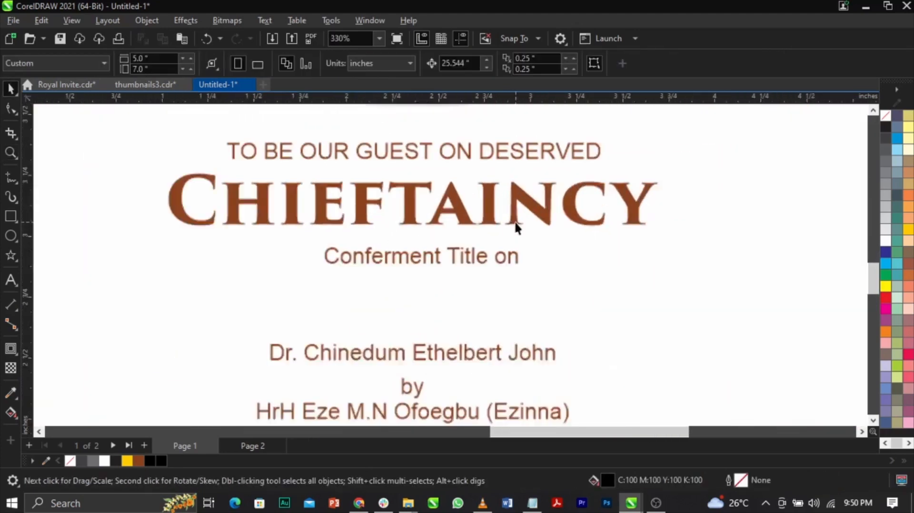
pyautogui.click(537, 214)
pyautogui.click(462, 62)
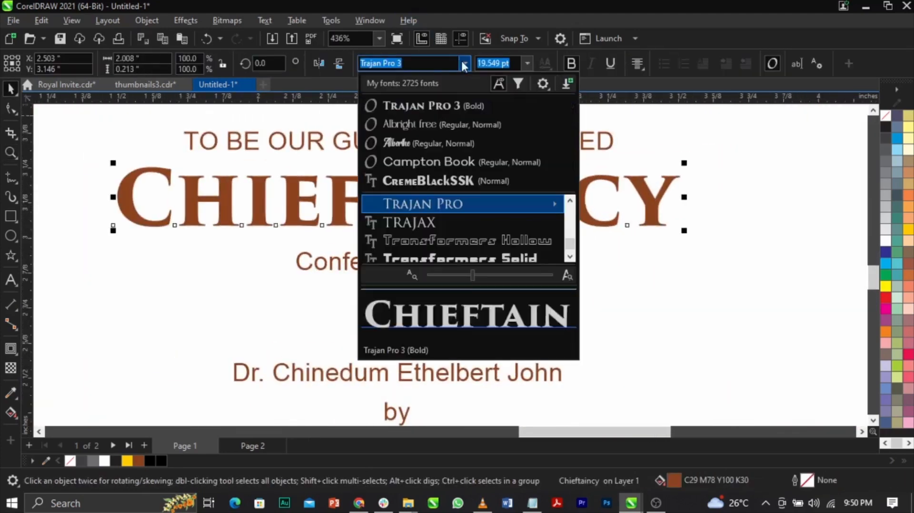
pyautogui.moveTo(475, 200)
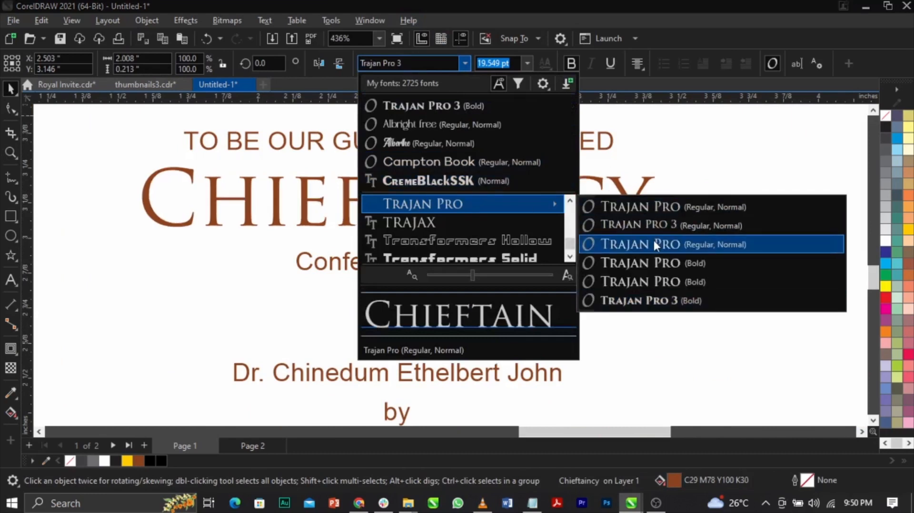
pyautogui.click(653, 256)
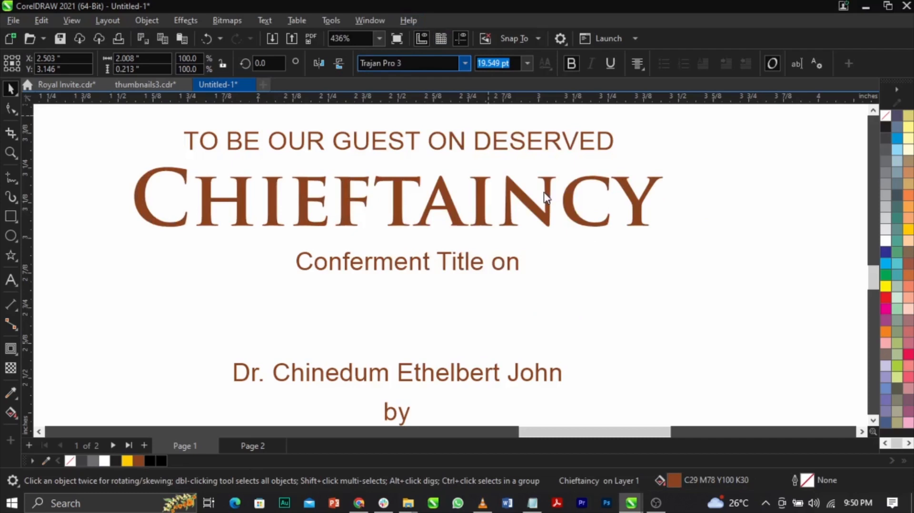
# Change the font of "Chieftaincy" to Campton Light.
pyautogui.scroll(-1, 543, 192)
pyautogui.keyDown('shift'); pyautogui.click(569, 239); pyautogui.keyUp('shift')
pyautogui.scroll(-1, 534, 223)
pyautogui.press('F2')
pyautogui.moveTo(299, 144); pyautogui.dragTo(681, 276)
pyautogui.click(606, 265)
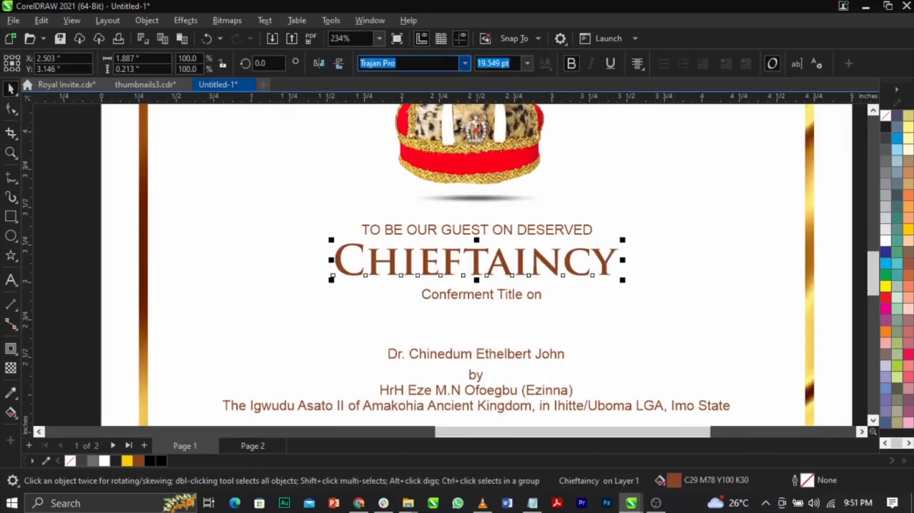
pyautogui.press('BackSpace')
pyautogui.write('Campton Book')
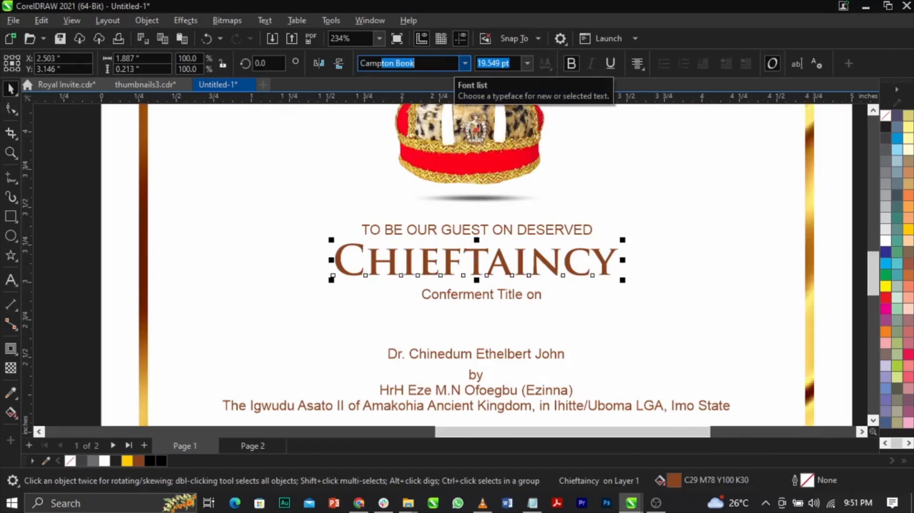
pyautogui.press('Down')
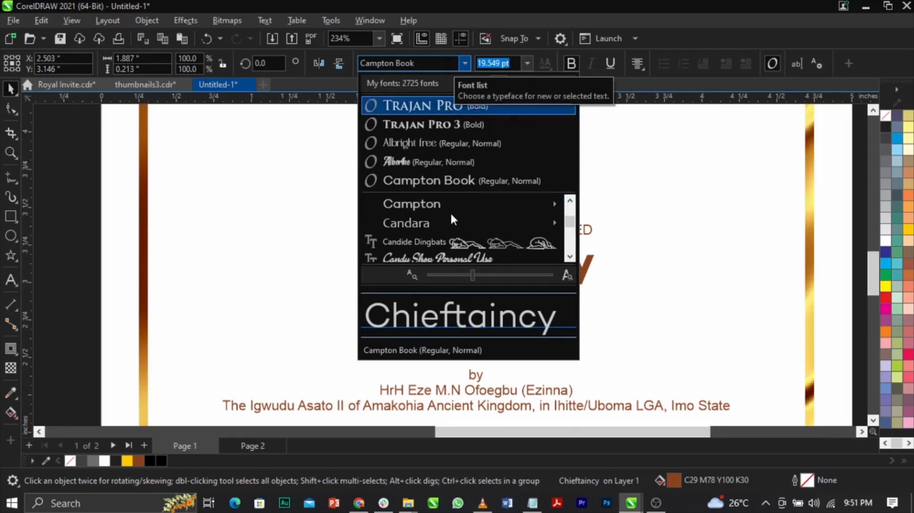
pyautogui.moveTo(451, 206)
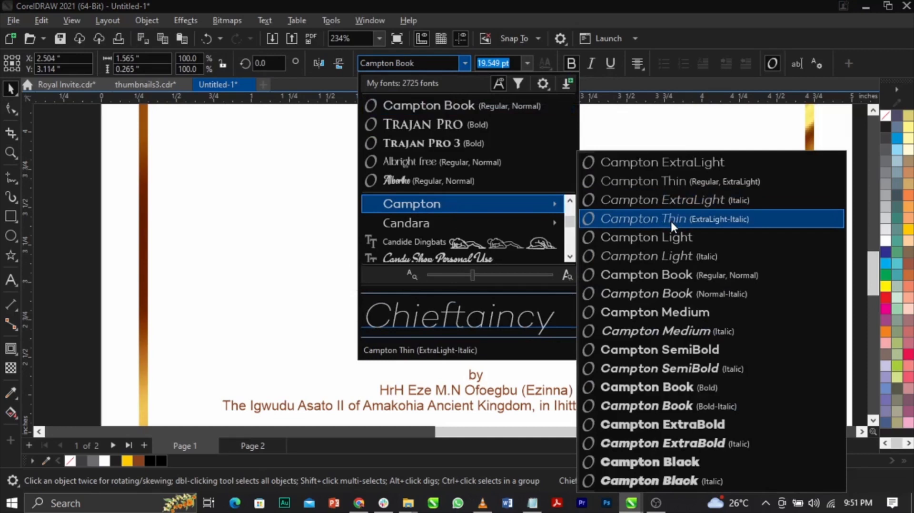
pyautogui.click(670, 234)
# Scale the word "Chieftaincy" up to about 28.8 pt.
pyautogui.click(525, 279)
pyautogui.doubleClick(536, 274)
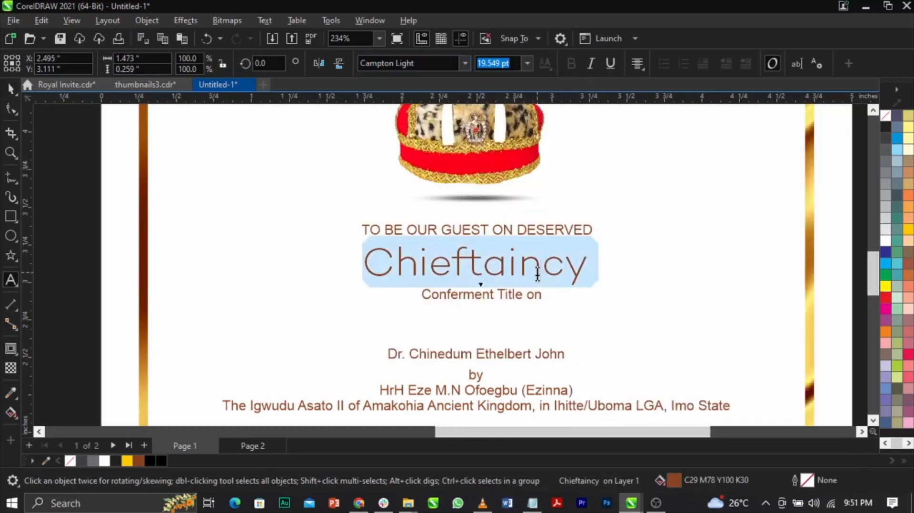
pyautogui.hotkey('ctrl', 'space')
pyautogui.moveTo(590, 289); pyautogui.dragTo(645, 314)
pyautogui.scroll(-3, 557, 262)
# Convert the word "Chieftaincy" to uppercase.
pyautogui.press('z')
pyautogui.moveTo(400, 226); pyautogui.dragTo(658, 327)
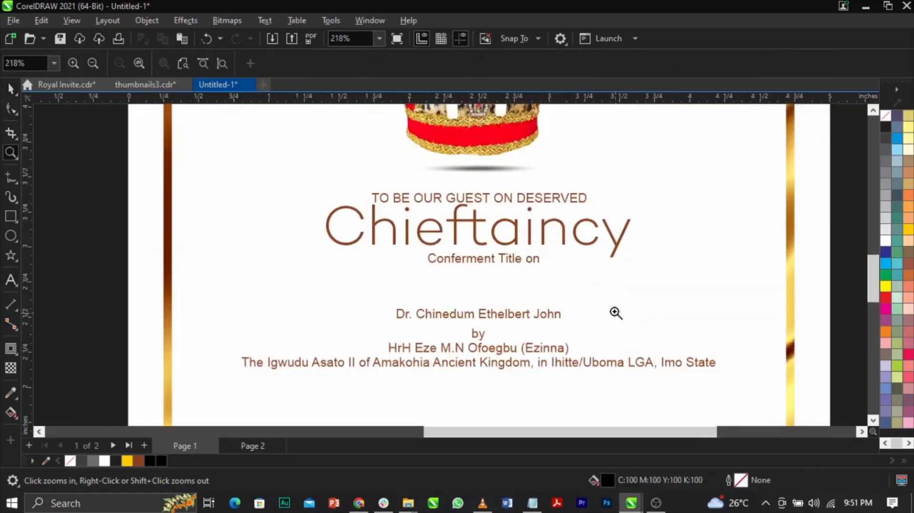
pyautogui.press('space')
pyautogui.click(604, 261)
pyautogui.hotkey('shift', 'F3')
pyautogui.press('Down')
pyautogui.press('Return')
pyautogui.hotkey('ctrl', 'space')
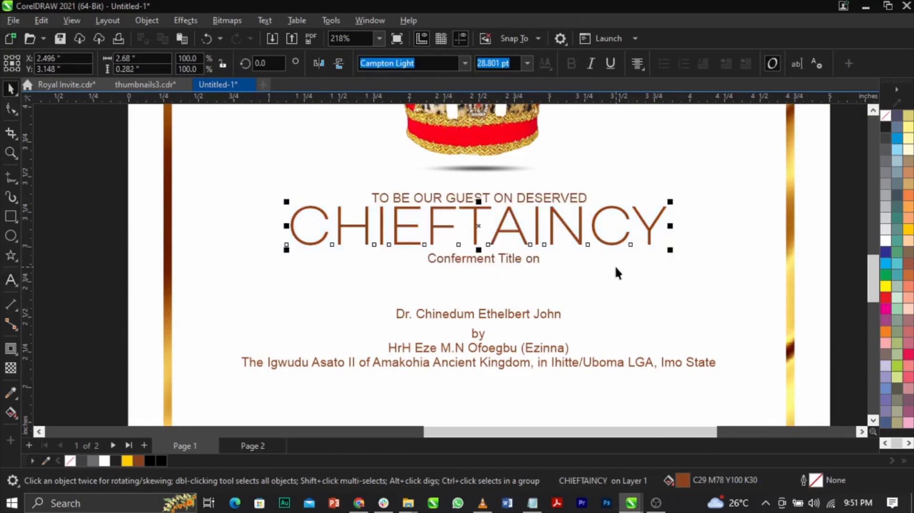
# Centre the uppercase "CHIEFTAINCY" horizontally on the page background.
pyautogui.keyDown('shift'); pyautogui.click(605, 264); pyautogui.keyUp('shift')
pyautogui.press('c')
pyautogui.scroll(-3, 573, 253)
pyautogui.press('Escape')
pyautogui.scroll(5, 532, 222)
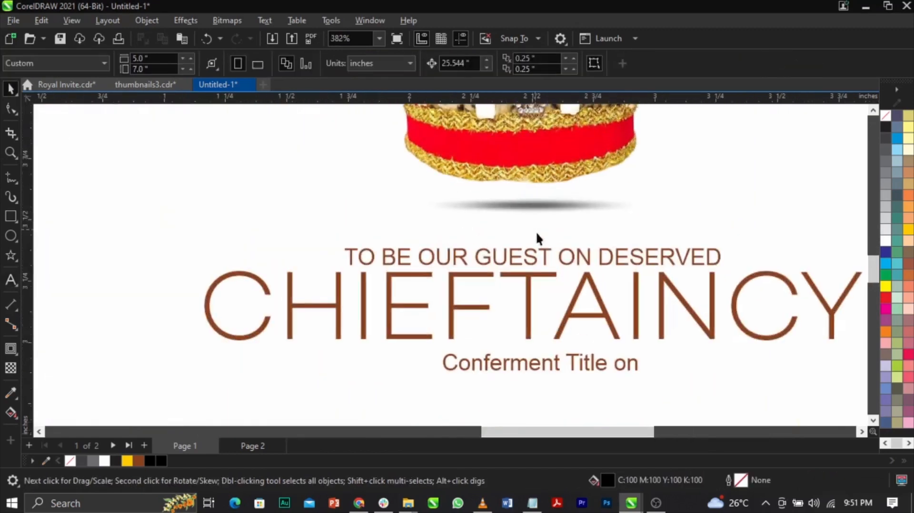
# Scale the guest line and "CHIEFTAINCY" together to about 97.2% and centre them horizontally on the page.
pyautogui.click(575, 255)
pyautogui.keyDown('shift'); pyautogui.click(596, 298); pyautogui.keyUp('shift')
pyautogui.scroll(-2, 519, 243)
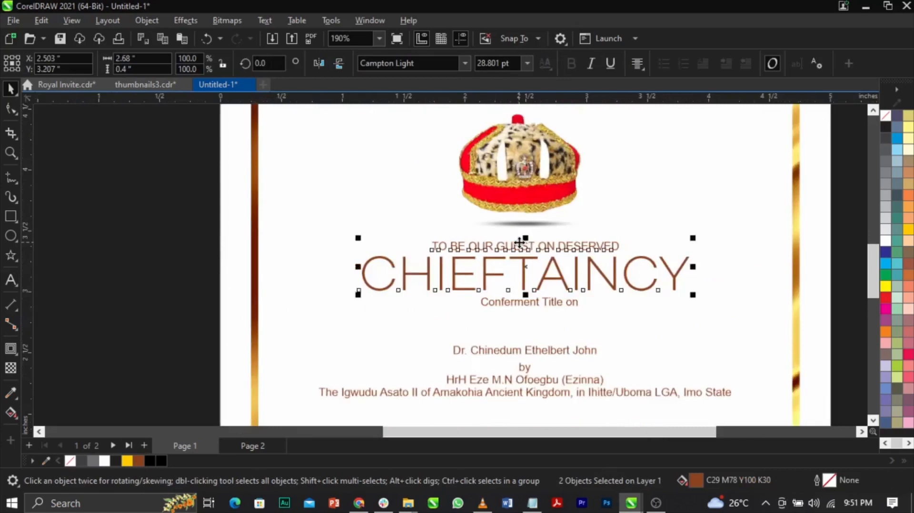
pyautogui.scroll(-1, 519, 243)
pyautogui.scroll(1, 573, 258)
pyautogui.moveTo(637, 280); pyautogui.dragTo(633, 285)
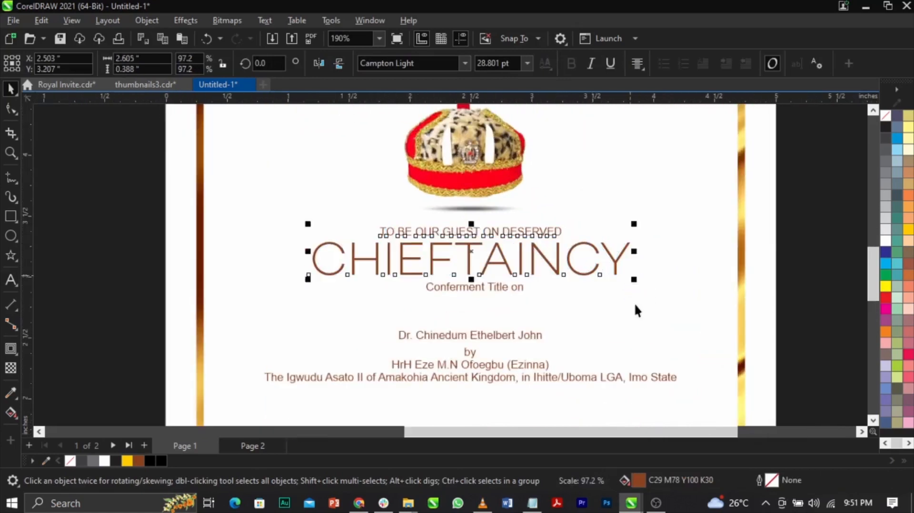
pyautogui.keyDown('shift'); pyautogui.click(652, 309); pyautogui.keyUp('shift')
pyautogui.press('c')
# Examine the overall layout of page 1, from the royal invitation emblem down to the bottom border.
pyautogui.click(782, 304)
pyautogui.scroll(-2, 501, 266)
pyautogui.scroll(-2, 548, 242)
pyautogui.press('z')
pyautogui.moveTo(352, 212); pyautogui.dragTo(692, 354)
pyautogui.press('space')
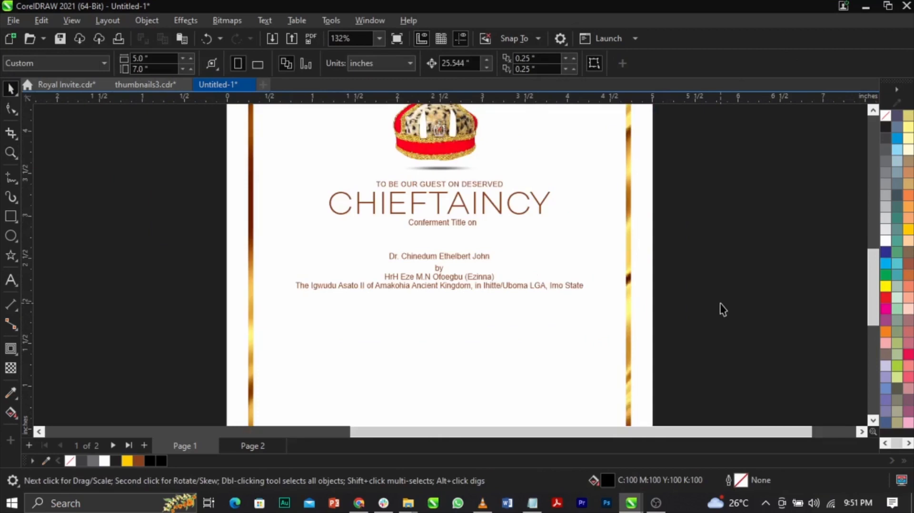
pyautogui.scroll(-1, 616, 254)
pyautogui.scroll(-1, 572, 208)
pyautogui.scroll(1, 573, 207)
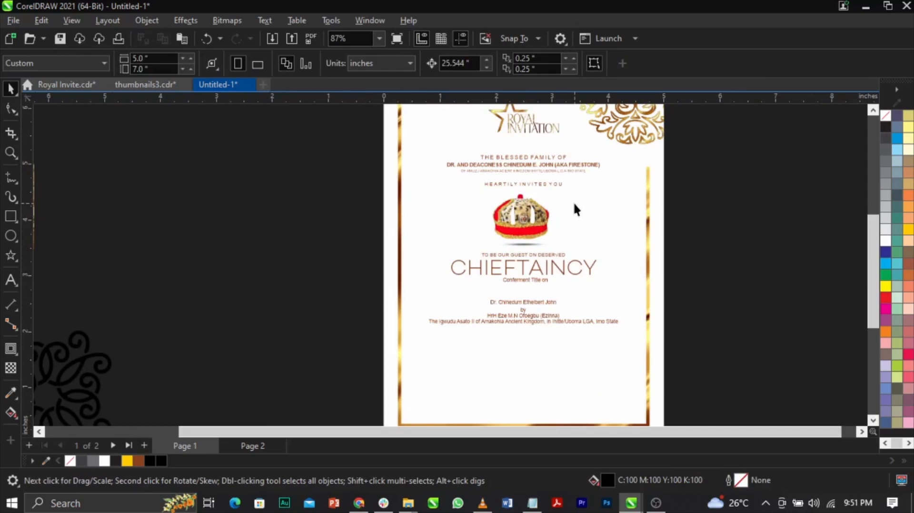
pyautogui.scroll(-3, 459, 275)
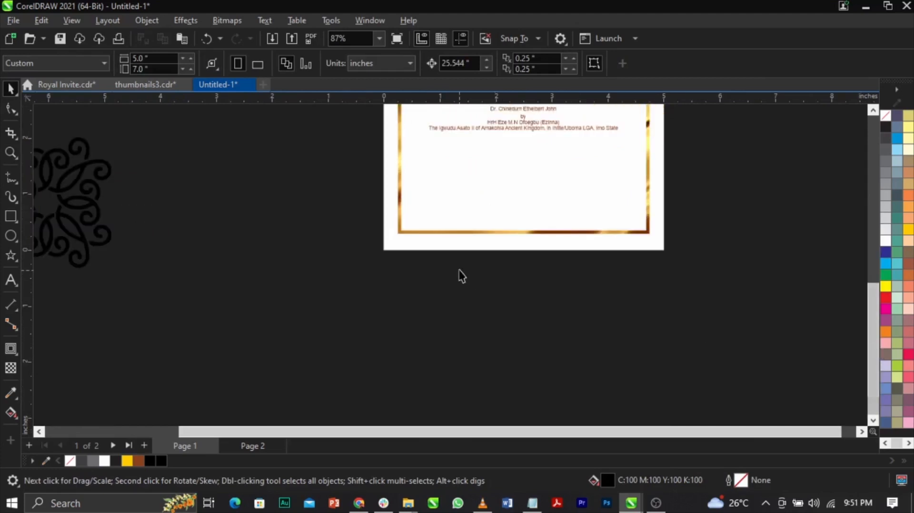
pyautogui.scroll(-2, 495, 190)
pyautogui.scroll(-1, 490, 262)
pyautogui.press('F4')
# Convert the "Conferment Title on" line to uppercase.
pyautogui.press('z')
pyautogui.moveTo(456, 218); pyautogui.dragTo(803, 371)
pyautogui.press('space')
pyautogui.scroll(2, 299, 242)
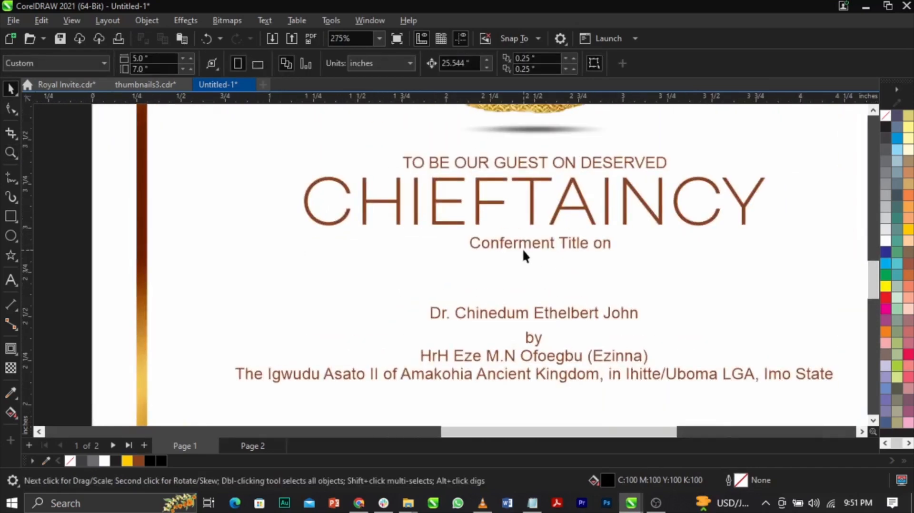
pyautogui.doubleClick(530, 247)
pyautogui.hotkey('ctrl', 'a')
pyautogui.hotkey('shift', 'F3')
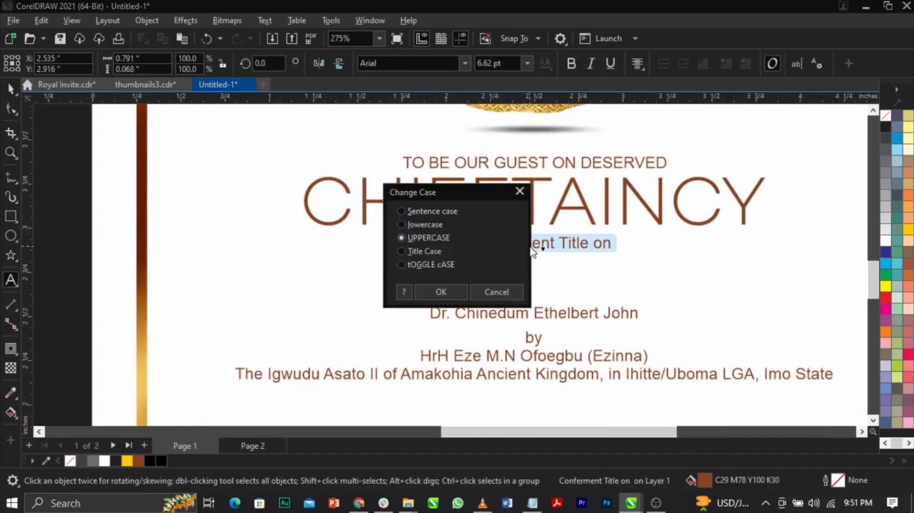
pyautogui.press('Return')
pyautogui.press('Escape')
# Set the "CONFERMENT TITLE ON" line in Campton Light, enlarge it to about 11.6 pt and centre it on the page.
pyautogui.click(463, 62)
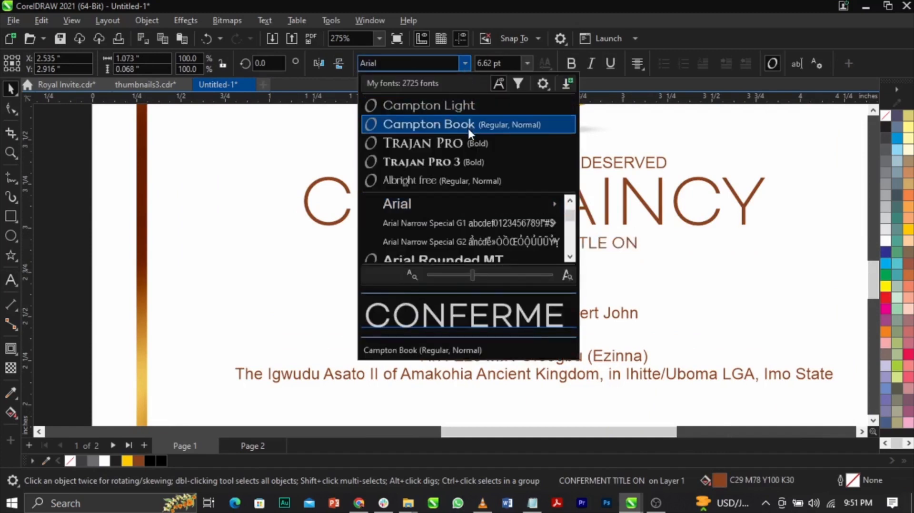
pyautogui.click(472, 105)
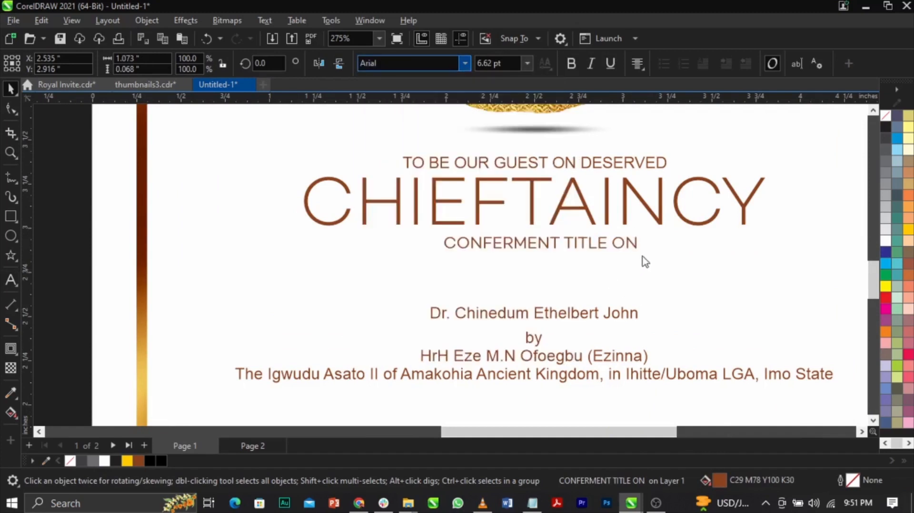
pyautogui.moveTo(709, 288)
pyautogui.mouseDown()
pyautogui.moveTo(730, 298)
pyautogui.moveTo(721, 295)
pyautogui.mouseUp()
pyautogui.click(687, 290)
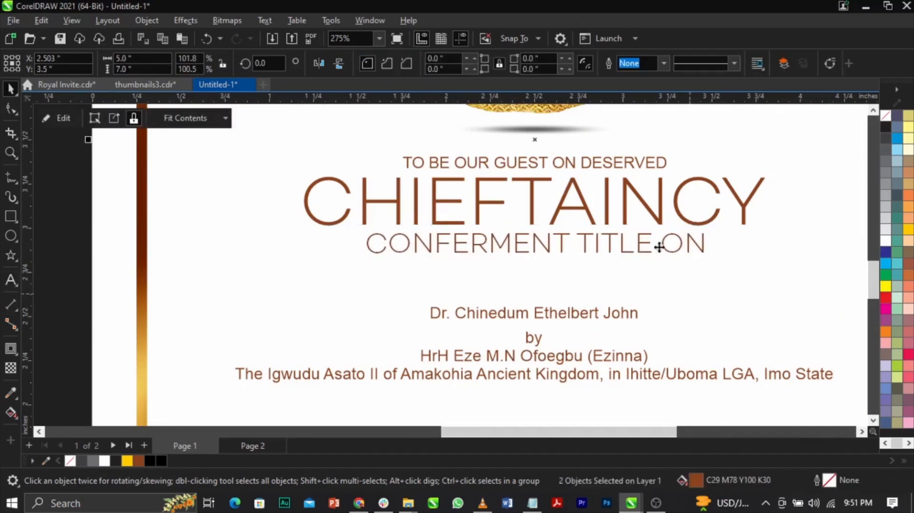
# Fine-tune the vertical position of "CHIEFTAINCY" and centre it together with "CONFERMENT TITLE ON" on the page background.
pyautogui.scroll(-3, 473, 244)
pyautogui.press('z')
pyautogui.moveTo(350, 190); pyautogui.dragTo(618, 289)
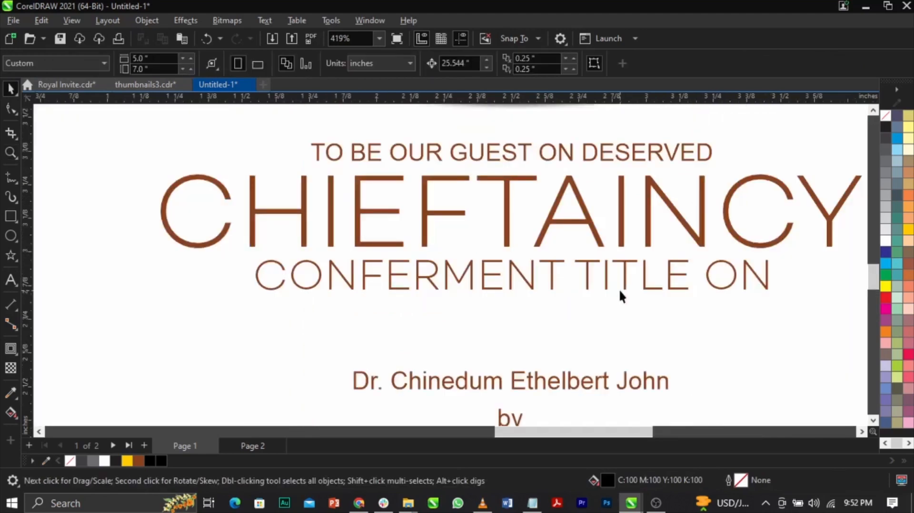
pyautogui.scroll(1, 619, 289)
pyautogui.click(624, 270)
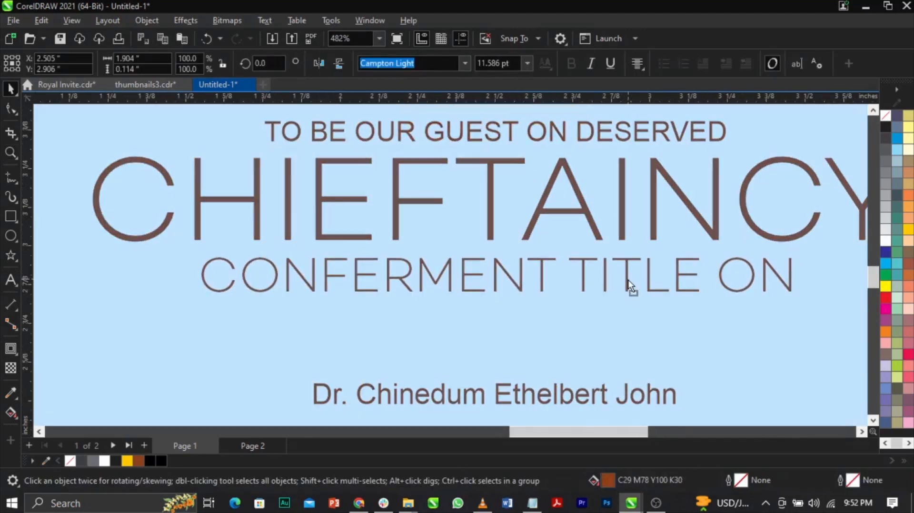
pyautogui.keyDown('shift'); pyautogui.click(658, 197); pyautogui.keyUp('shift')
pyautogui.moveTo(655, 174); pyautogui.dragTo(653, 182)
pyautogui.scroll(-8, 501, 286)
pyautogui.keyDown('shift'); pyautogui.click(750, 307); pyautogui.keyUp('shift')
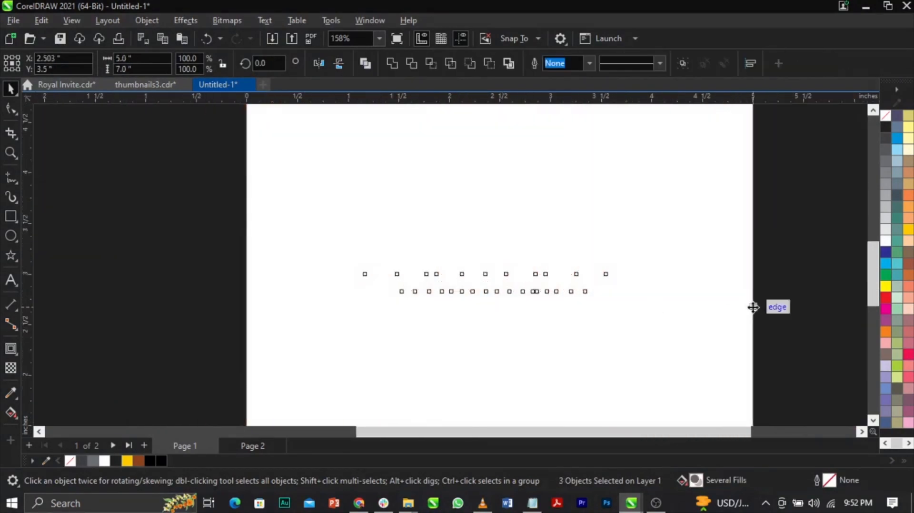
# Move the honouree's name line up slightly below "CONFERMENT TITLE ON" and convert it to uppercase.
pyautogui.scroll(-3, 539, 254)
pyautogui.click(249, 221)
pyautogui.press('z')
pyautogui.moveTo(237, 213); pyautogui.dragTo(745, 370)
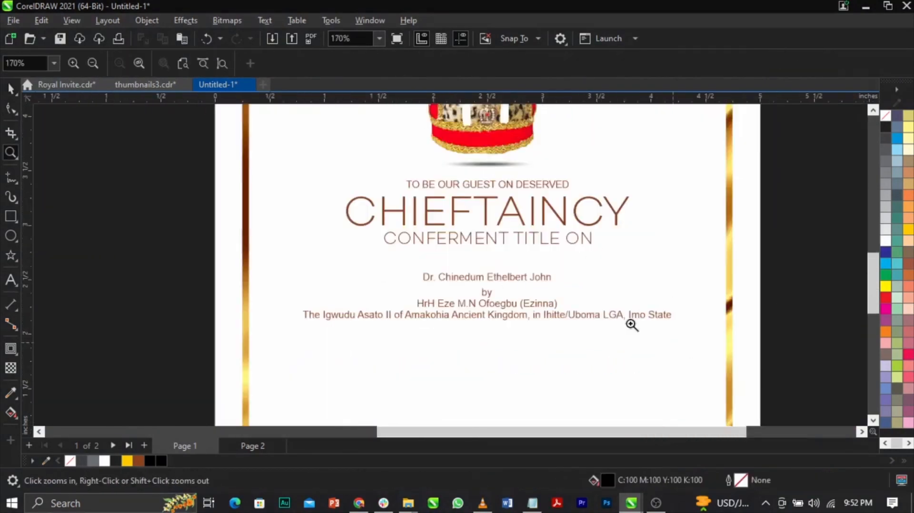
pyautogui.press('space')
pyautogui.scroll(3, 540, 296)
pyautogui.moveTo(539, 266); pyautogui.dragTo(542, 257)
pyautogui.hotkey('ctrl', 'a')
pyautogui.hotkey('shift', 'F3')
pyautogui.press('Down')
pyautogui.press('Return')
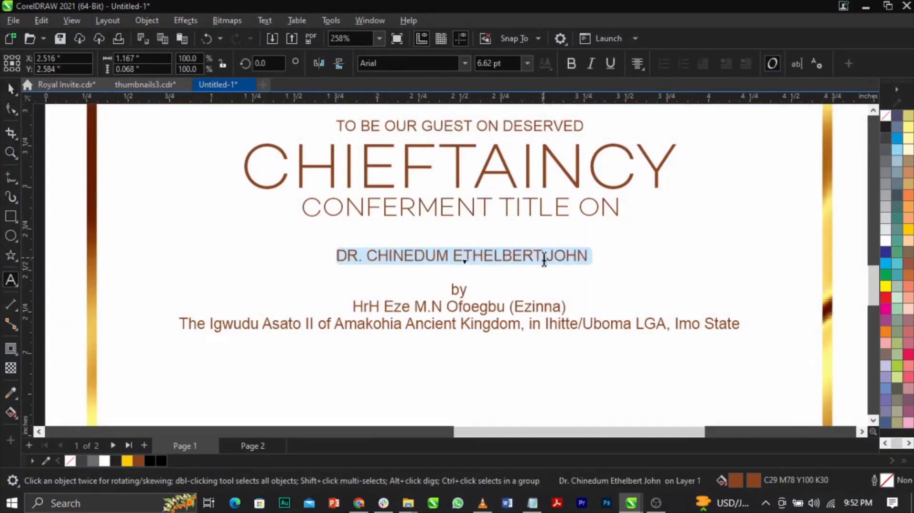
pyautogui.hotkey('ctrl', 'space')
# Convert the royal presenter's name line beneath "by" to uppercase.
pyautogui.doubleClick(493, 310)
pyautogui.hotkey('ctrl', 'a')
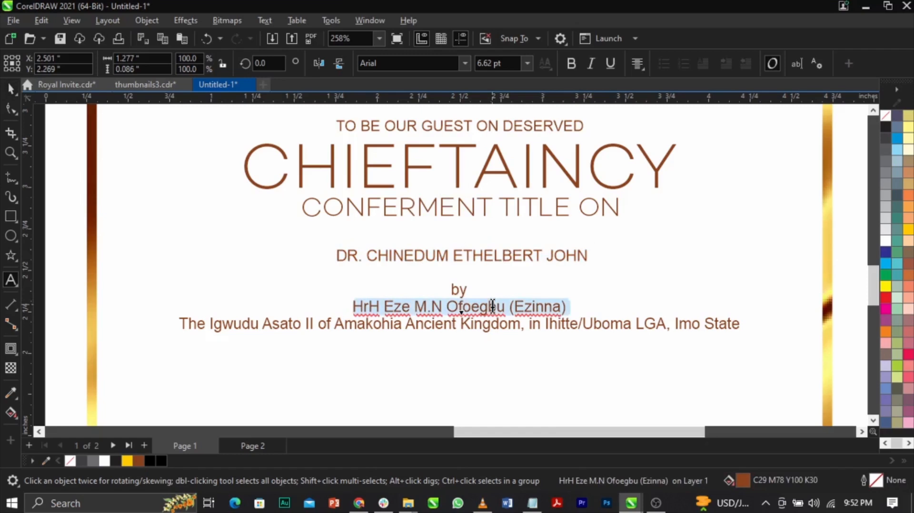
pyautogui.hotkey('shift', 'F3')
pyautogui.press('Down')
pyautogui.press('Down')
pyautogui.press('Return')
pyautogui.hotkey('ctrl', 'space')
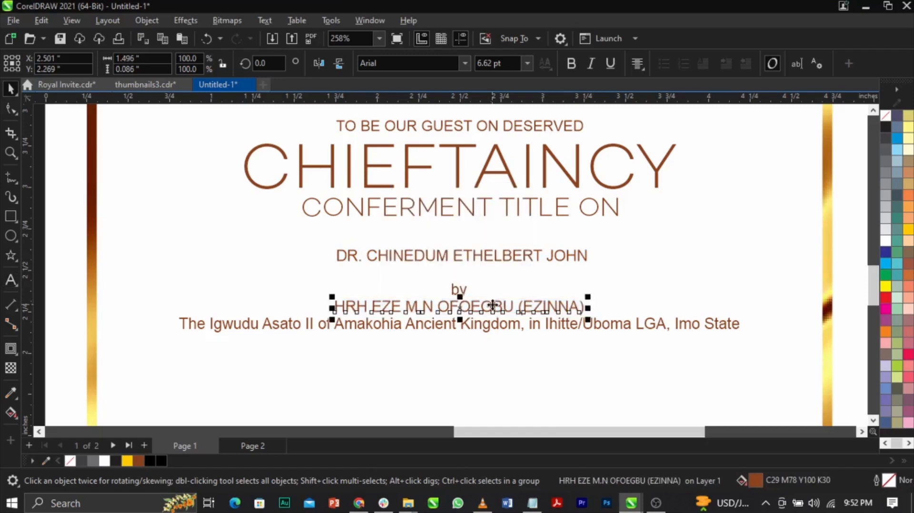
# Break the kingdom line into two lines before "in", and shift it and the presenter's name line down.
pyautogui.click(489, 358)
pyautogui.scroll(2, 504, 343)
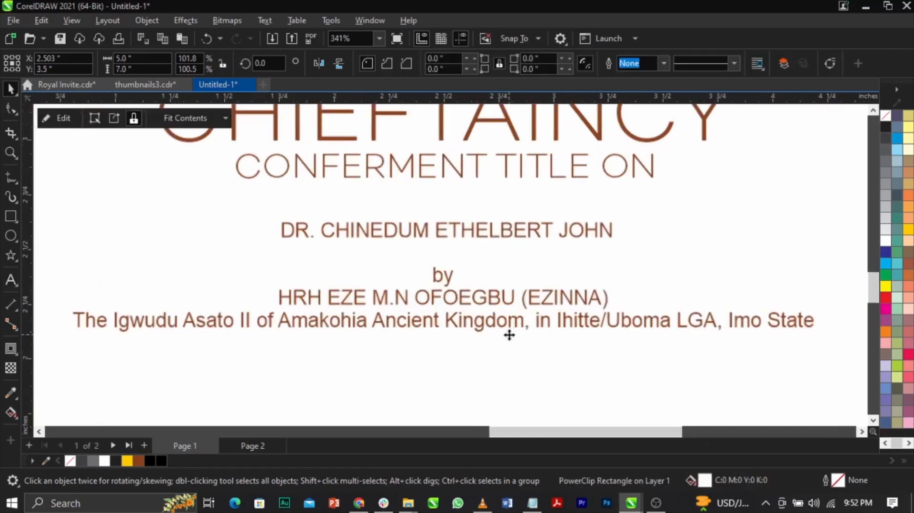
pyautogui.doubleClick(537, 321)
pyautogui.press('Return')
pyautogui.hotkey('ctrl', 'space')
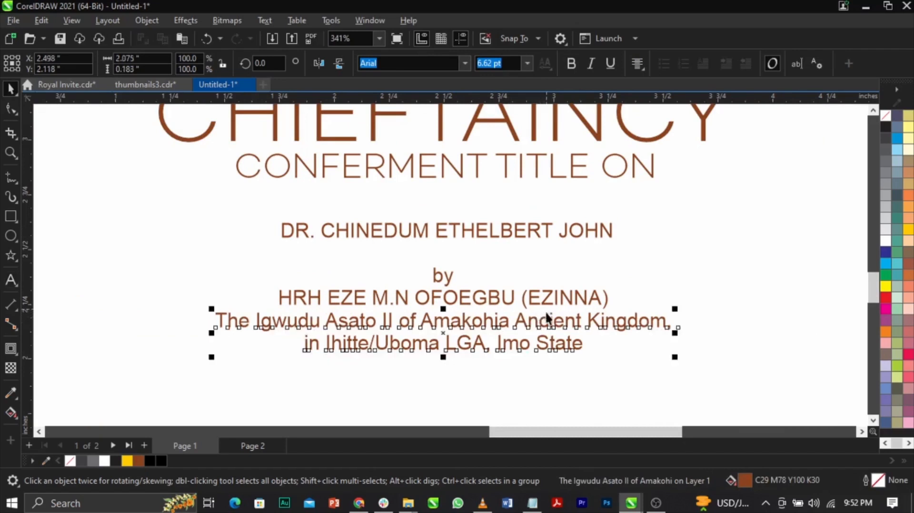
pyautogui.moveTo(548, 327); pyautogui.dragTo(554, 348)
pyautogui.moveTo(539, 304); pyautogui.dragTo(536, 314)
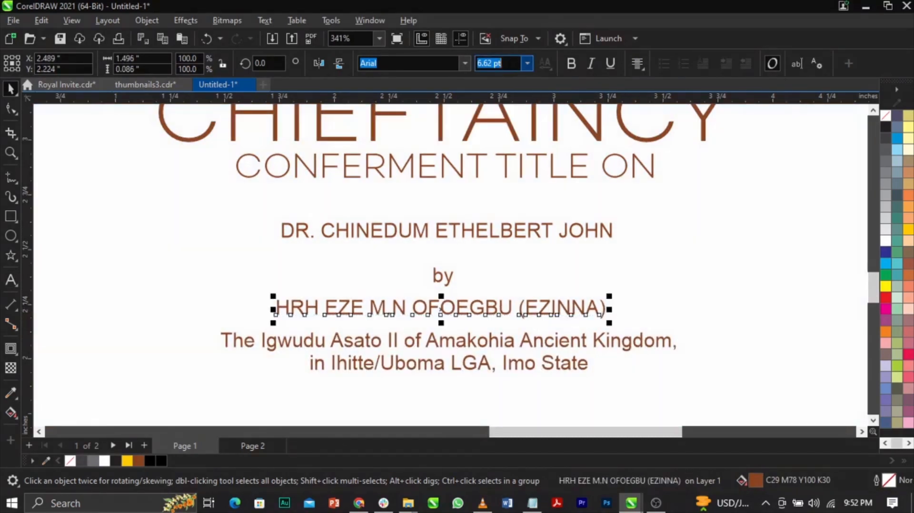
# Set the presenter's name line and the honouree's name line to 11 pt.
pyautogui.write('11')
pyautogui.press('Return')
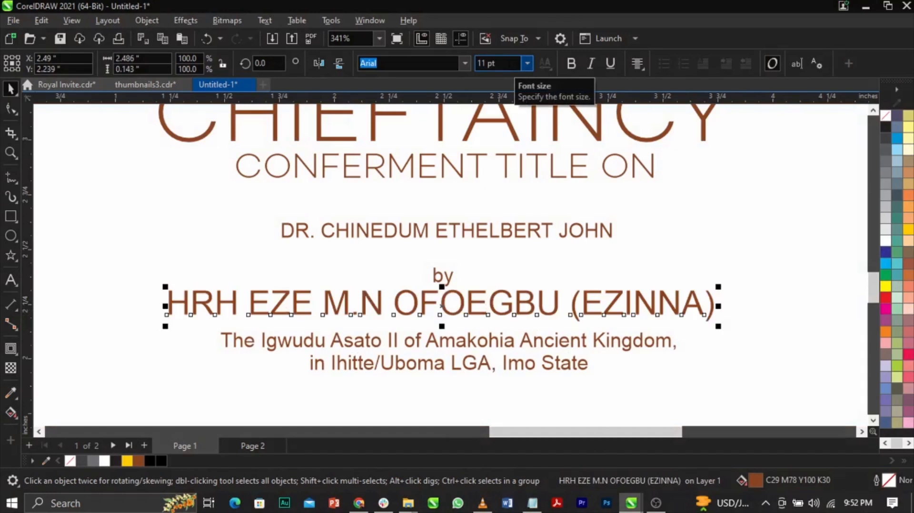
pyautogui.click(506, 233)
pyautogui.write('11')
pyautogui.press('Return')
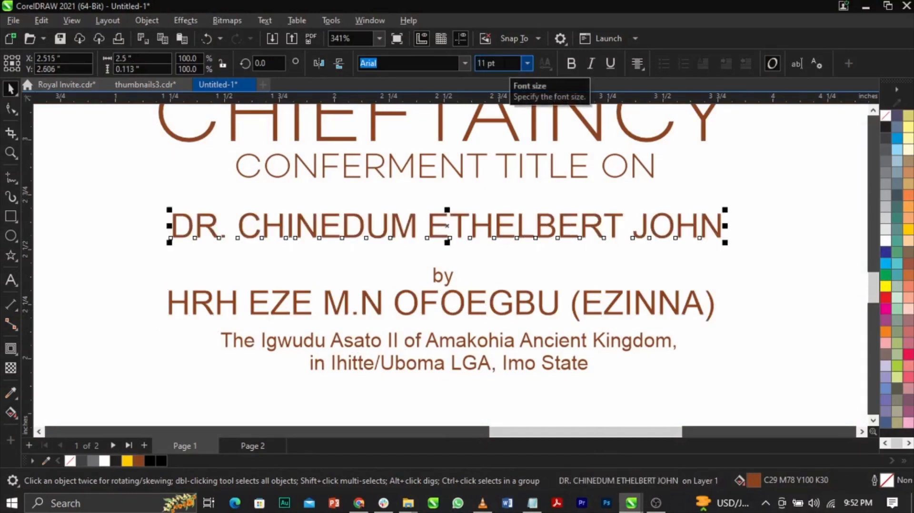
# Convert "by" to uppercase, nudge it up slightly and centre it horizontally.
pyautogui.doubleClick(445, 277)
pyautogui.hotkey('shift', 'F3')
pyautogui.press('Return')
pyautogui.scroll(2, 444, 275)
pyautogui.moveTo(457, 277); pyautogui.dragTo(458, 270)
pyautogui.press('c')
# Move the honouree's name line down close above "BY" to tighten the spacing.
pyautogui.click(476, 184)
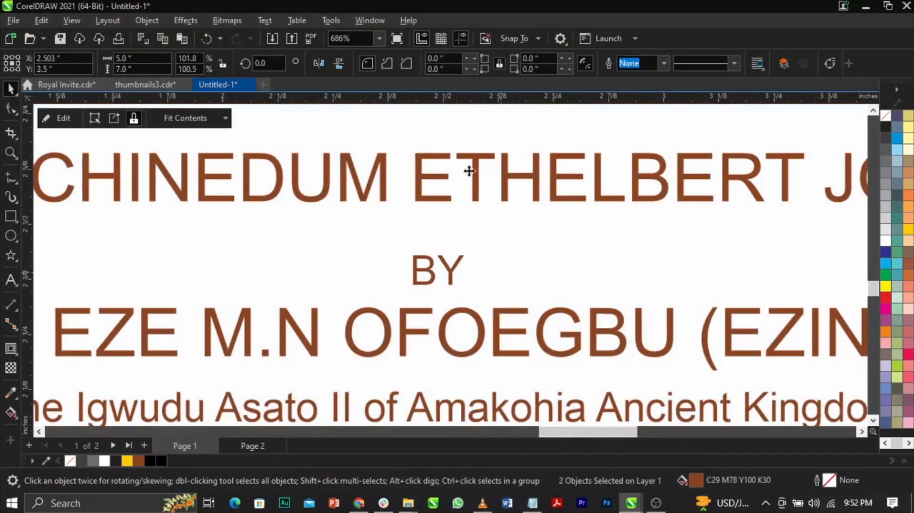
pyautogui.moveTo(473, 163); pyautogui.dragTo(473, 192)
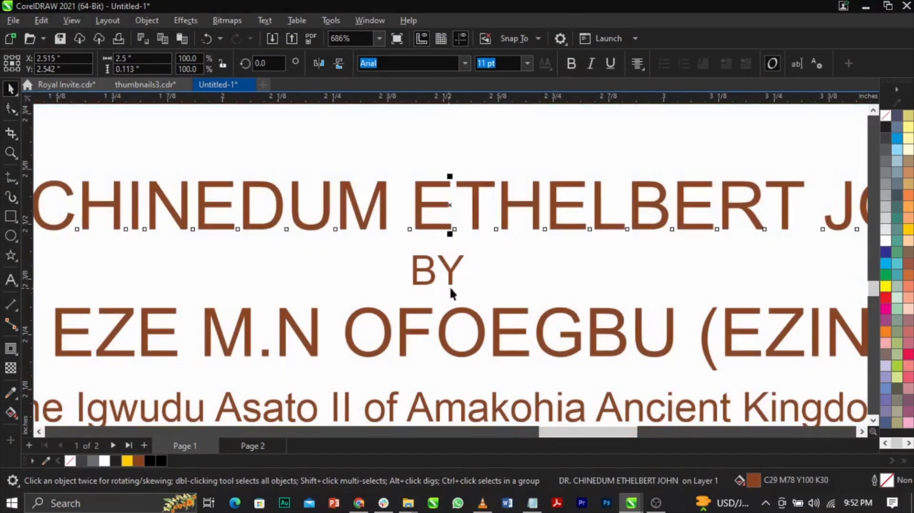
pyautogui.keyDown('shift'); pyautogui.click(445, 269); pyautogui.keyUp('shift')
pyautogui.scroll(-4, 455, 252)
pyautogui.click(778, 274)
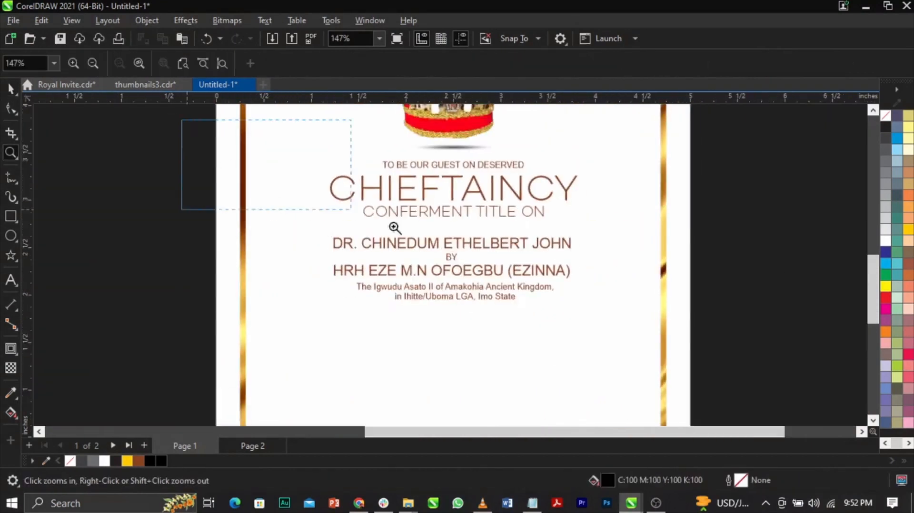
# Shift the block of both names, "BY" and the kingdom text down slightly and centre it on the page background.
pyautogui.scroll(2, 525, 304)
pyautogui.click(526, 304)
pyautogui.scroll(-2, 524, 295)
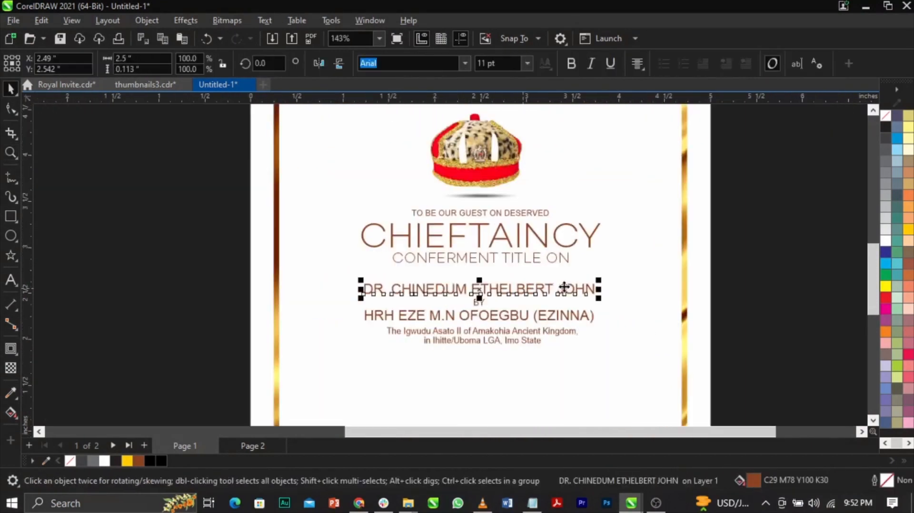
pyautogui.moveTo(371, 352); pyautogui.dragTo(351, 359)
pyautogui.scroll(2, 489, 337)
pyautogui.moveTo(526, 304); pyautogui.dragTo(527, 310)
pyautogui.moveTo(563, 336); pyautogui.dragTo(566, 337)
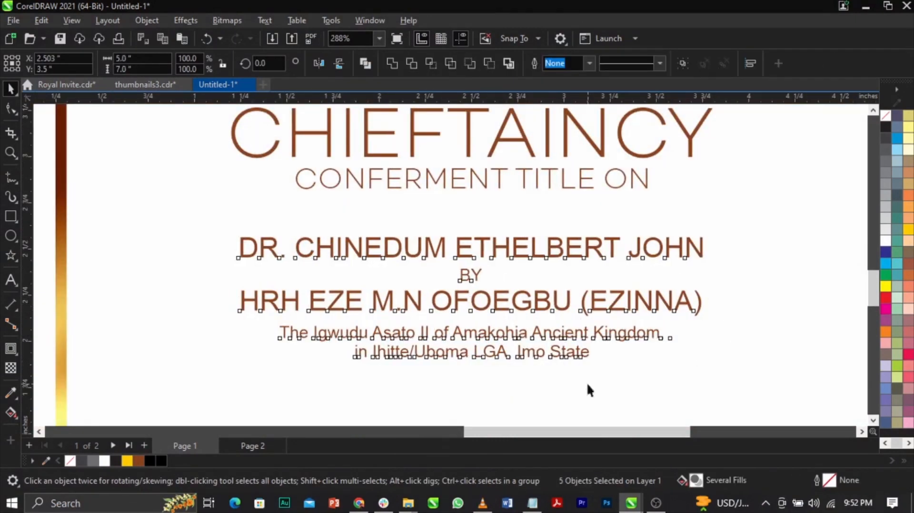
# Convert the two-line kingdom text under the presenter's name to uppercase.
pyautogui.doubleClick(581, 355)
pyautogui.hotkey('ctrl', 'a')
pyautogui.hotkey('shift', 'F3')
pyautogui.press('Return')
pyautogui.hotkey('ctrl', 'space')
# Widen the kingdom text's letter spacing, scale it to about 5.3 pt and centre it with the presenter's name line on the page.
pyautogui.moveTo(712, 365); pyautogui.dragTo(755, 362)
pyautogui.click(12, 110)
pyautogui.press('space')
pyautogui.scroll(2, 690, 364)
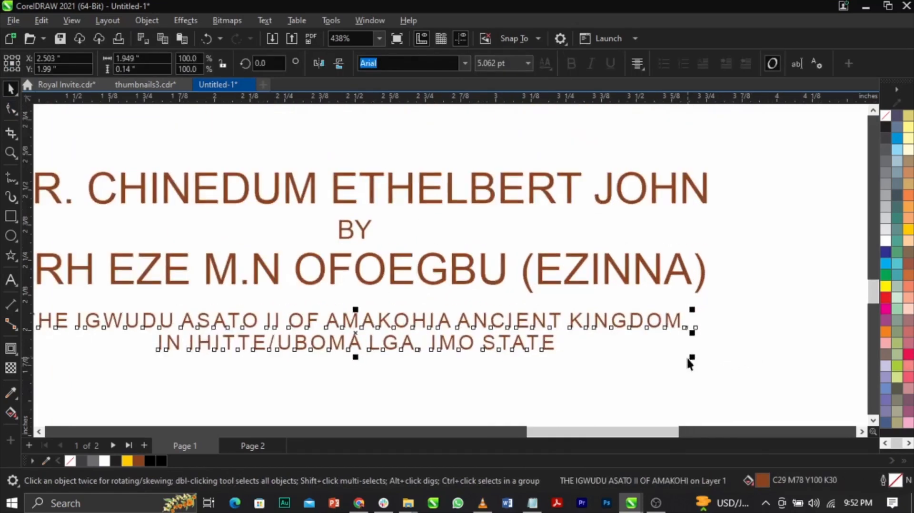
pyautogui.moveTo(690, 359); pyautogui.dragTo(705, 366)
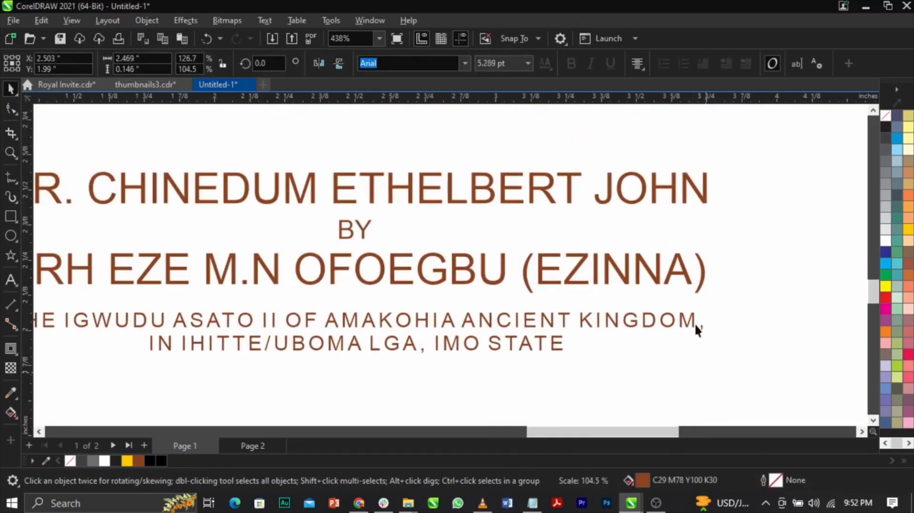
pyautogui.keyDown('shift'); pyautogui.click(686, 283); pyautogui.keyUp('shift')
pyautogui.scroll(-5, 687, 283)
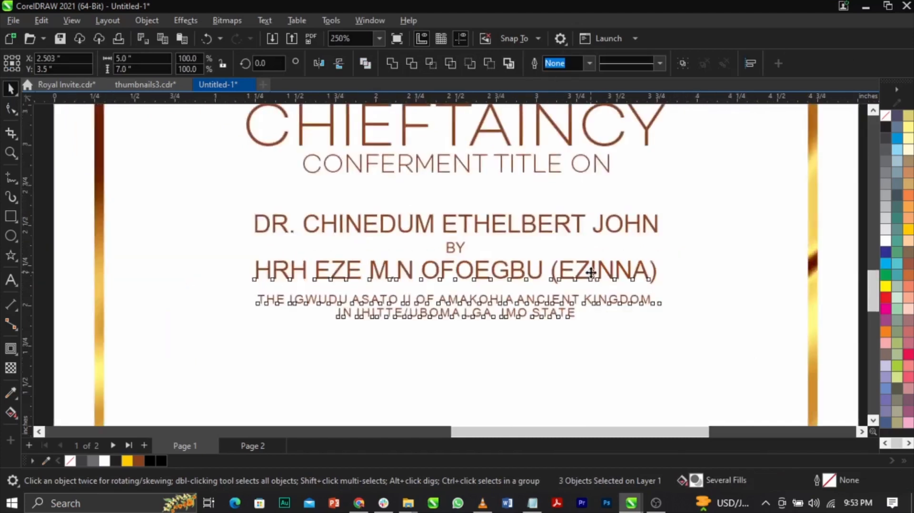
# Examine the overall page 1 layout and spacing, from the emblem and family heading down to the bottom border.
pyautogui.press('z')
pyautogui.moveTo(339, 155); pyautogui.dragTo(760, 370)
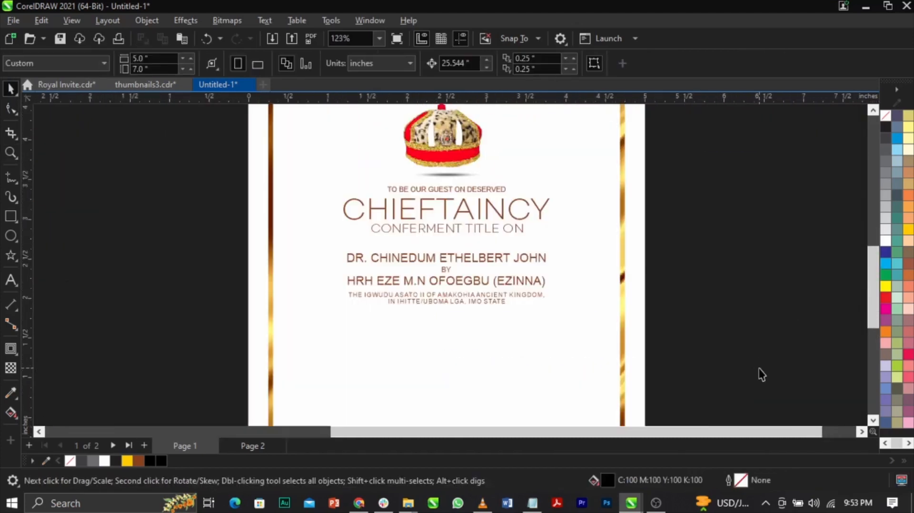
pyautogui.moveTo(644, 346); pyautogui.dragTo(239, 163)
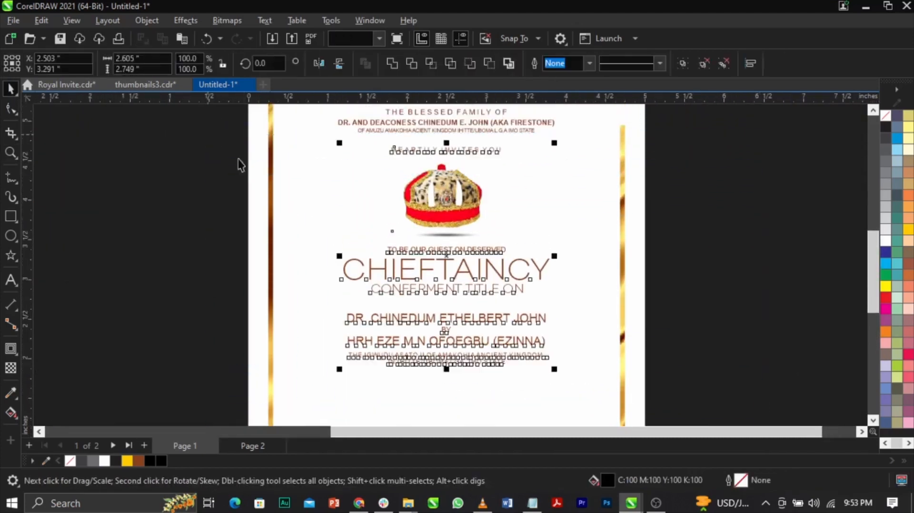
pyautogui.scroll(-2, 358, 211)
pyautogui.scroll(-1, 574, 278)
pyautogui.click(381, 330)
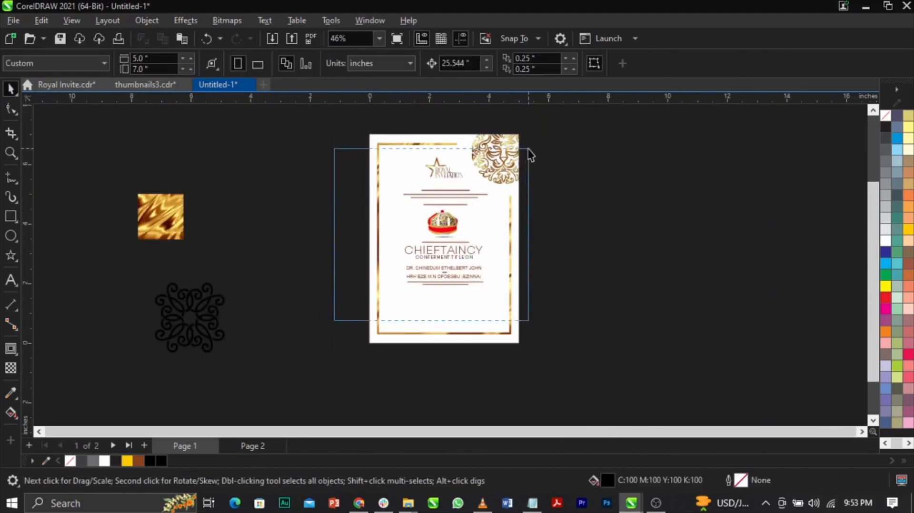
pyautogui.moveTo(528, 150); pyautogui.dragTo(528, 148)
pyautogui.scroll(6, 436, 152)
pyautogui.moveTo(431, 217); pyautogui.dragTo(744, 409)
pyautogui.press('F4')
pyautogui.click(794, 210)
pyautogui.press('z')
pyautogui.press('space')
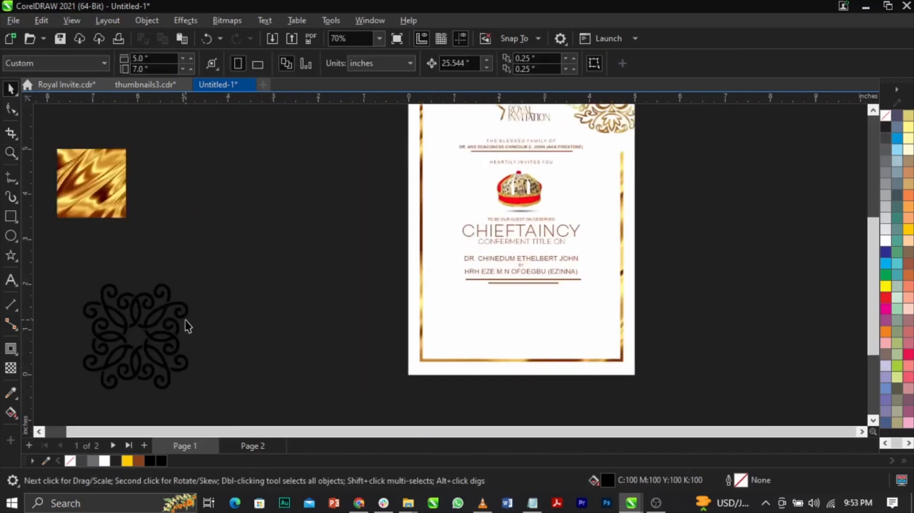
# Place the black floral ornament below the kingdom text, scaled to about 20.4% (0.475 inch wide) and centred on the page.
pyautogui.moveTo(187, 326); pyautogui.dragTo(562, 322)
pyautogui.scroll(3, 552, 315)
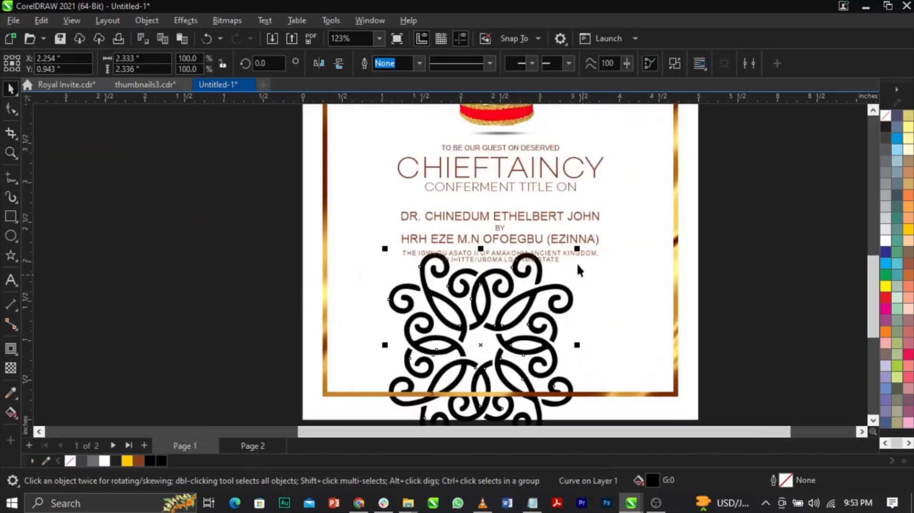
pyautogui.moveTo(581, 252); pyautogui.dragTo(576, 332)
pyautogui.scroll(4, 509, 336)
pyautogui.moveTo(485, 348); pyautogui.dragTo(524, 280)
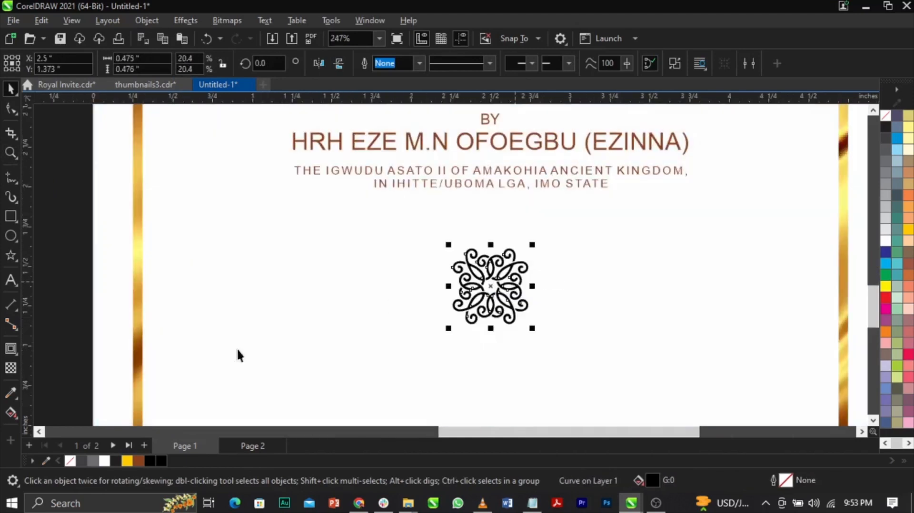
# Fill the floral ornament with brown C29 M78 Y100 K30 and shrink it further about its centre.
pyautogui.click(138, 461)
pyautogui.scroll(1, 448, 303)
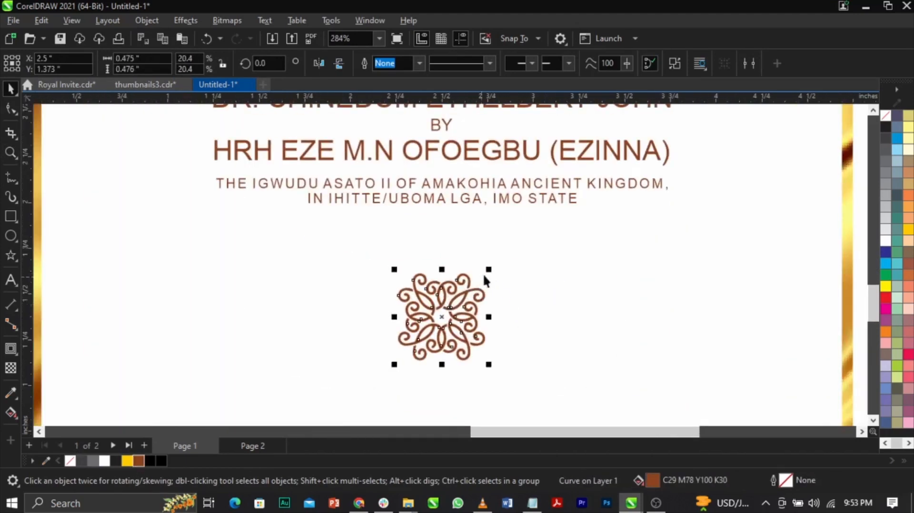
pyautogui.scroll(-3, 485, 290)
pyautogui.click(704, 297)
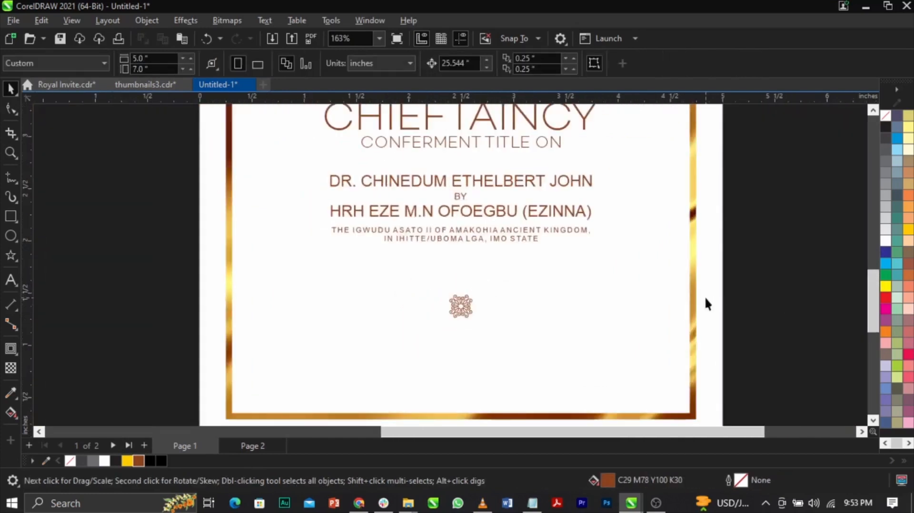
# Place a copy of the gold texture image on page 1, beside and partly over the start of "CHIEFTAINCY".
pyautogui.scroll(-1, 687, 314)
pyautogui.moveTo(194, 203); pyautogui.dragTo(580, 351)
pyautogui.press('z')
pyautogui.moveTo(455, 280); pyautogui.dragTo(680, 348)
pyautogui.press('space')
pyautogui.scroll(-3, 459, 319)
pyautogui.moveTo(458, 317); pyautogui.dragTo(395, 204)
pyautogui.rightClick(394, 204)
pyautogui.click(290, 126)
pyautogui.press('z')
pyautogui.moveTo(289, 126); pyautogui.dragTo(644, 252)
pyautogui.press('space')
# PowerClip the gold texture inside the "CHIEFTAINCY" text and open its contents for editing.
pyautogui.rightClick(270, 247)
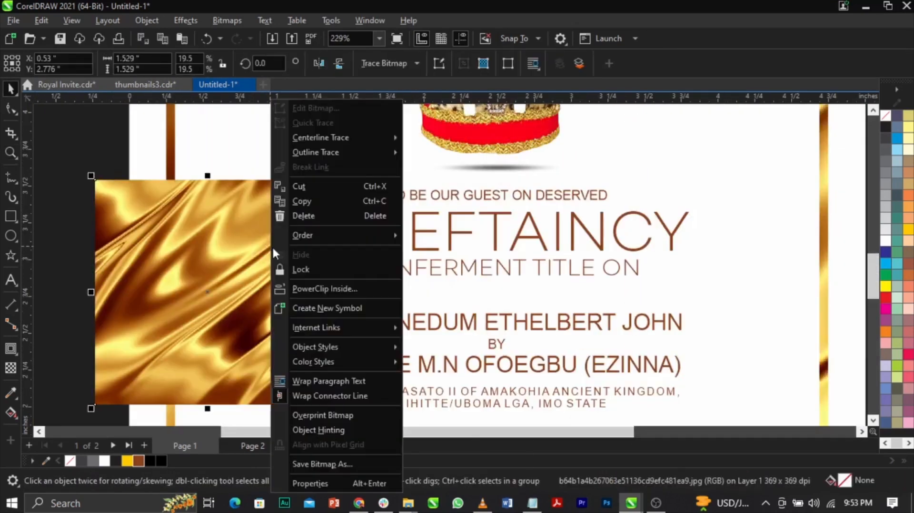
pyautogui.click(318, 289)
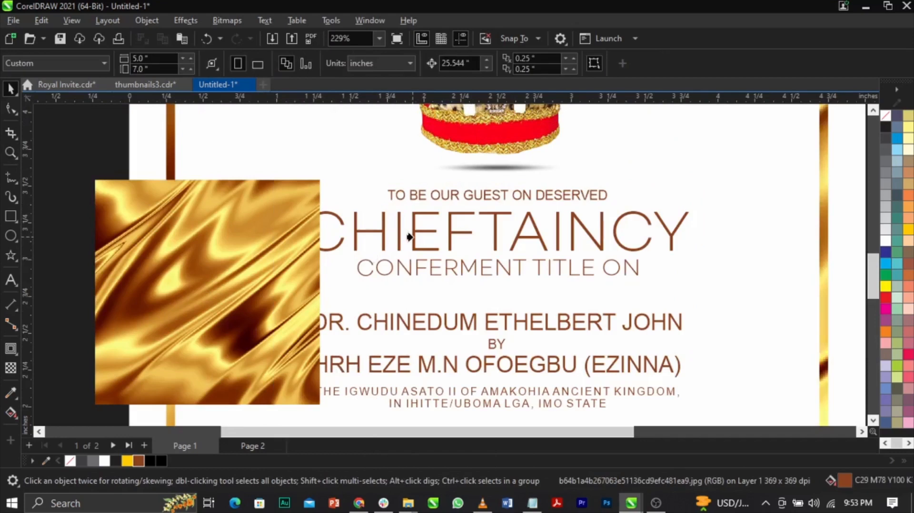
pyautogui.click(412, 237)
pyautogui.keyDown('ctrl'); pyautogui.click(411, 237); pyautogui.keyUp('ctrl')
# Enlarge the gold texture inside "CHIEFTAINCY" to about 3.087 inches wide, position it to cover every letter, and finish editing the contents.
pyautogui.moveTo(299, 234); pyautogui.dragTo(534, 241)
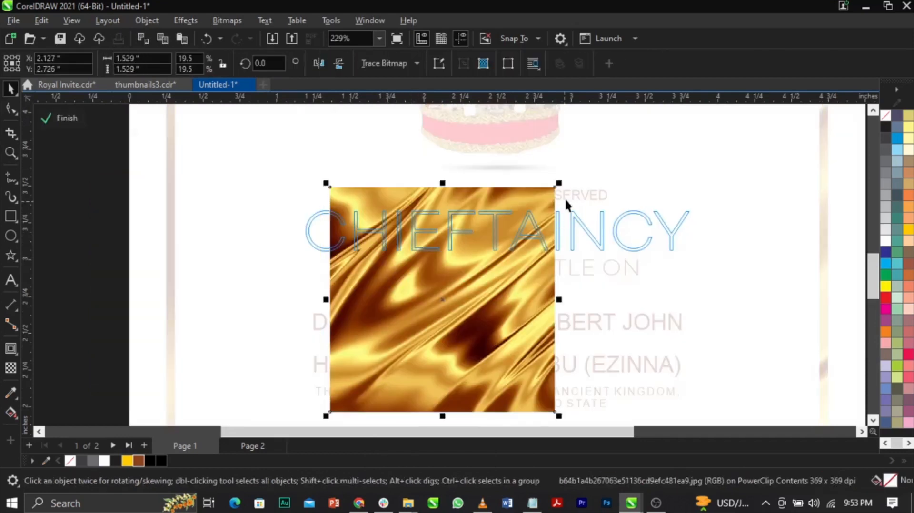
pyautogui.moveTo(558, 183); pyautogui.dragTo(640, 108)
pyautogui.moveTo(584, 251); pyautogui.dragTo(603, 314)
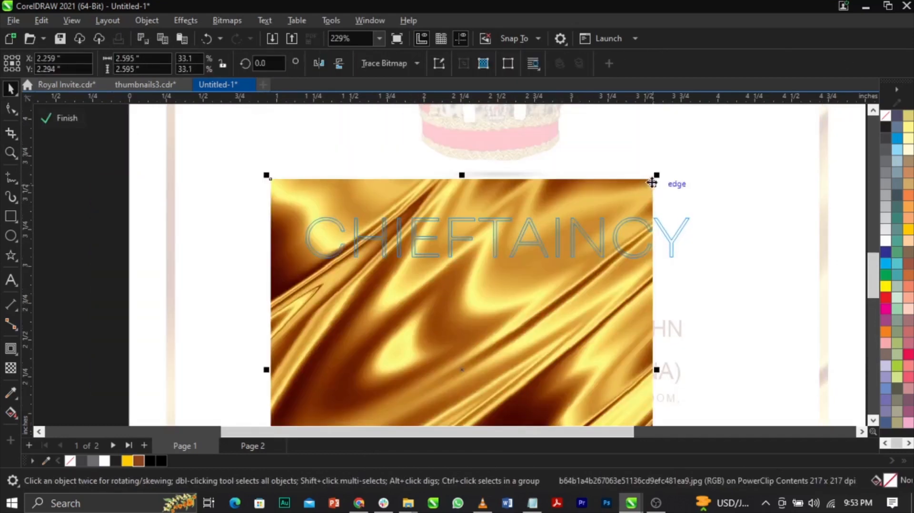
pyautogui.moveTo(657, 177); pyautogui.dragTo(694, 138)
pyautogui.moveTo(598, 249); pyautogui.dragTo(613, 292)
pyautogui.moveTo(611, 283); pyautogui.dragTo(612, 293)
pyautogui.keyDown('ctrl'); pyautogui.click(738, 286); pyautogui.keyUp('ctrl')
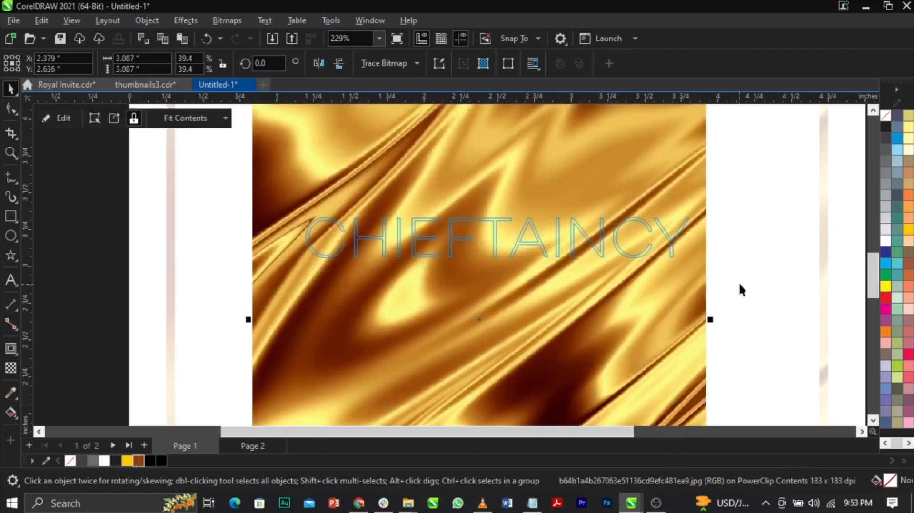
# Examine the gold-textured "CHIEFTAINCY" heading up close and within the whole page layout.
pyautogui.scroll(1, 478, 232)
pyautogui.scroll(-3, 478, 231)
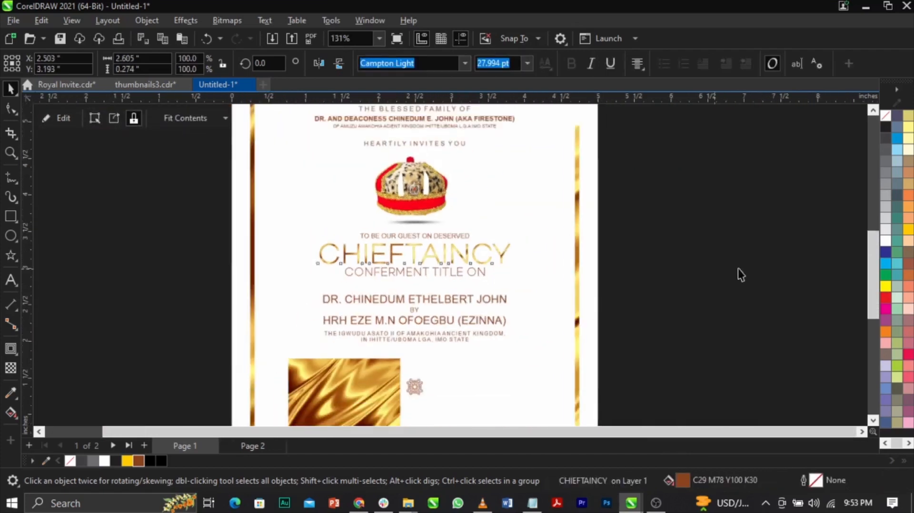
pyautogui.press('z')
pyautogui.moveTo(203, 179); pyautogui.dragTo(637, 362)
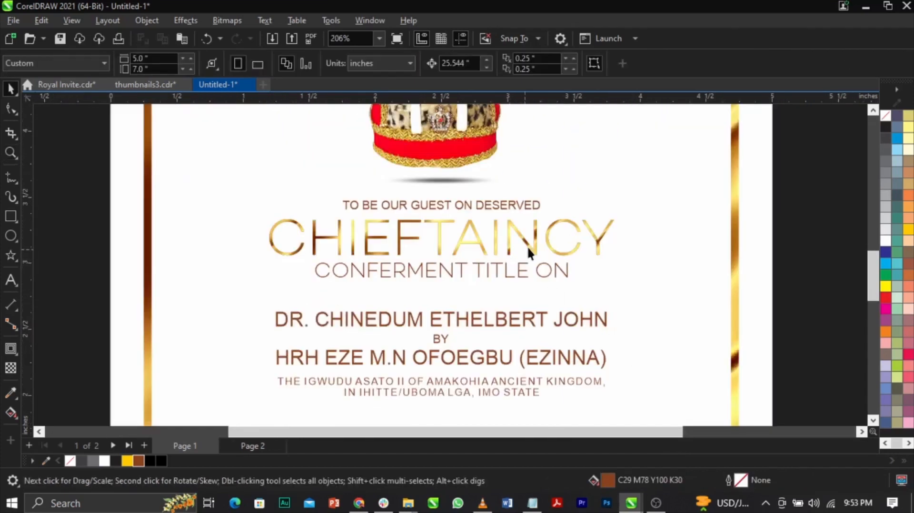
pyautogui.scroll(-2, 524, 244)
pyautogui.scroll(3, 523, 244)
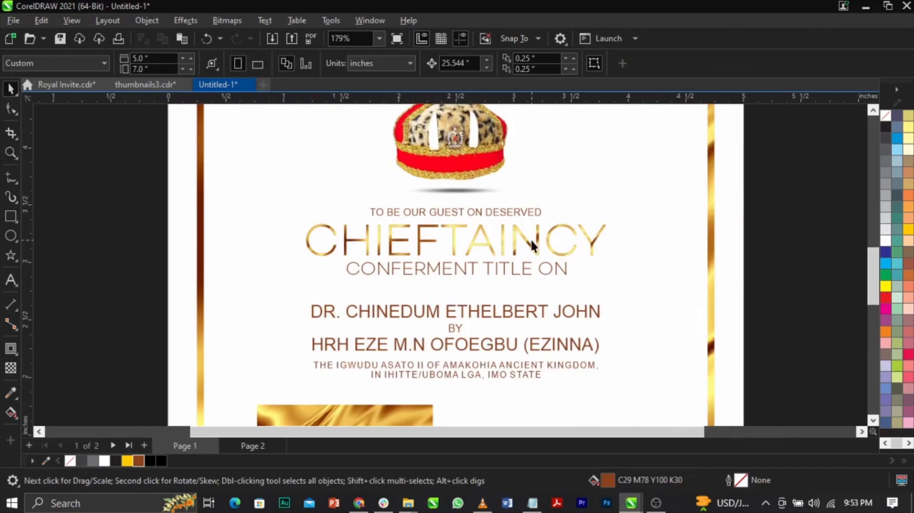
pyautogui.scroll(-6, 510, 269)
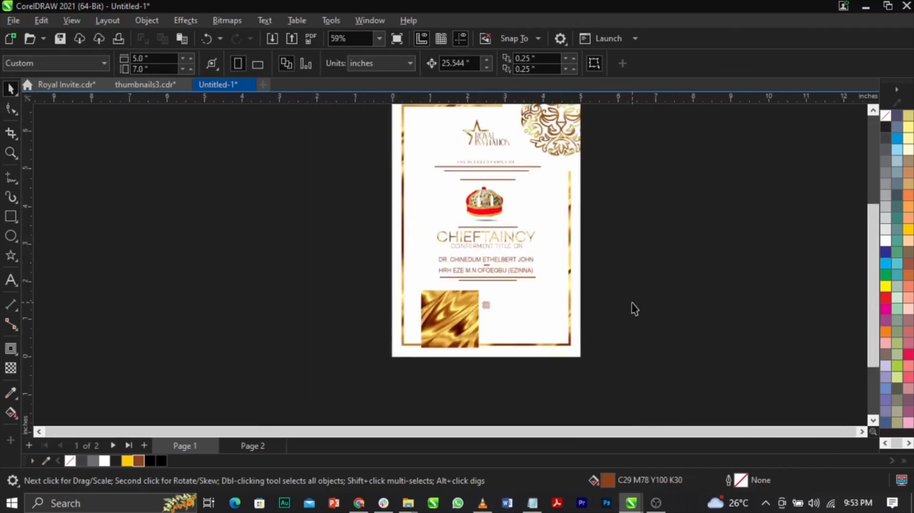
pyautogui.moveTo(316, 194); pyautogui.dragTo(640, 328)
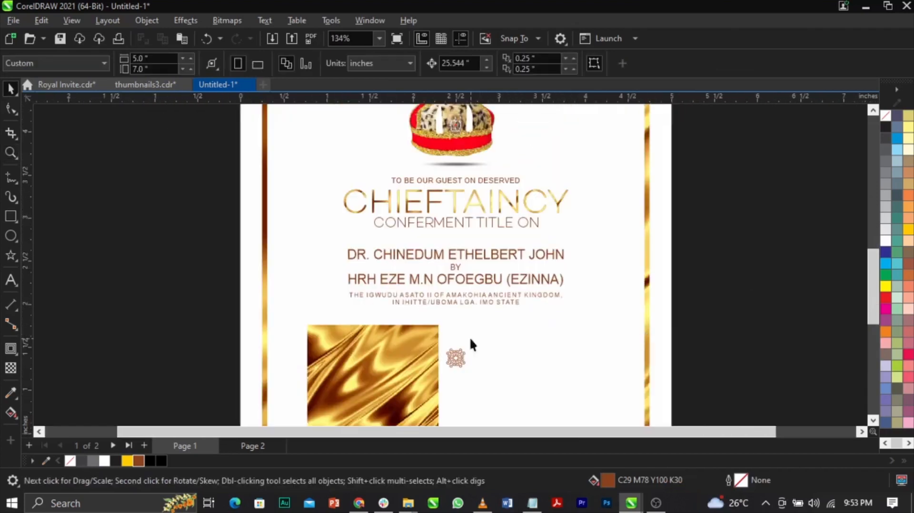
# PowerClip the remaining gold texture image inside the brown floral ornament below the kingdom text.
pyautogui.press('z')
pyautogui.moveTo(273, 308); pyautogui.dragTo(528, 400)
pyautogui.press('space')
pyautogui.click(431, 339)
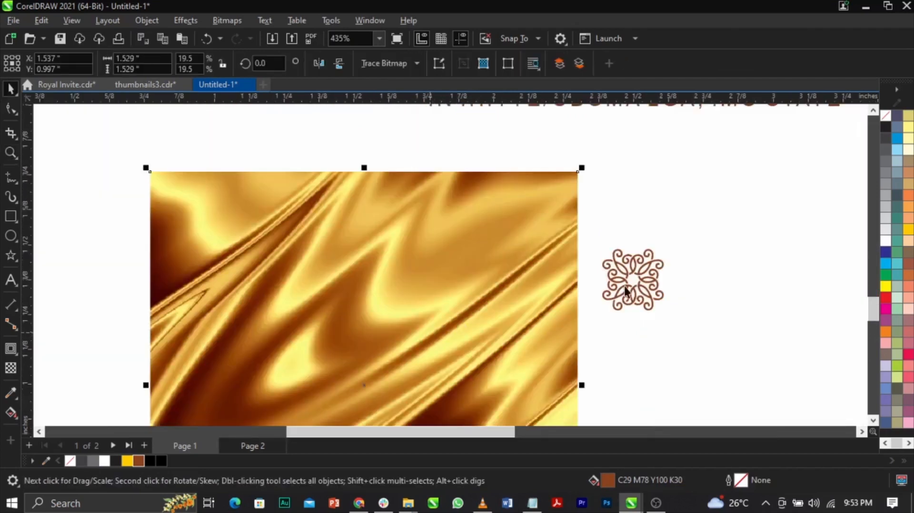
pyautogui.click(636, 297)
pyautogui.click(509, 285)
pyautogui.rightClick(509, 285)
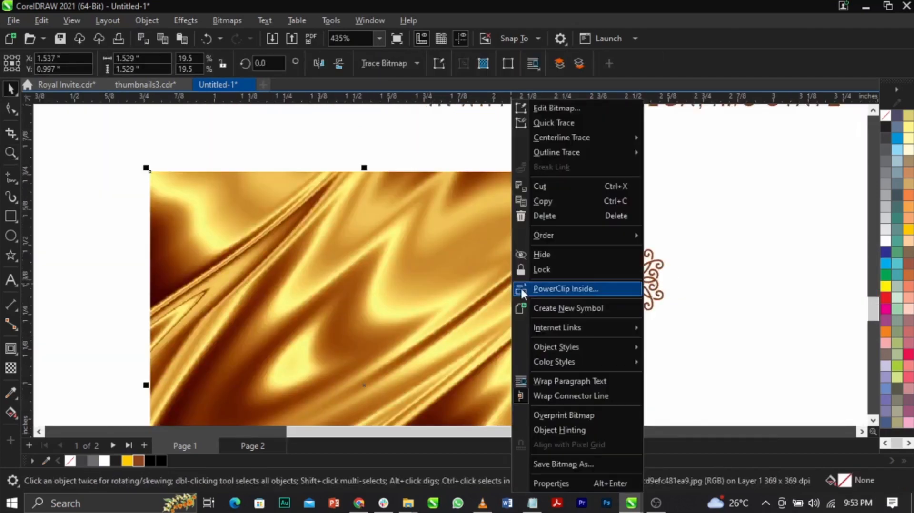
pyautogui.click(539, 289)
pyautogui.click(609, 298)
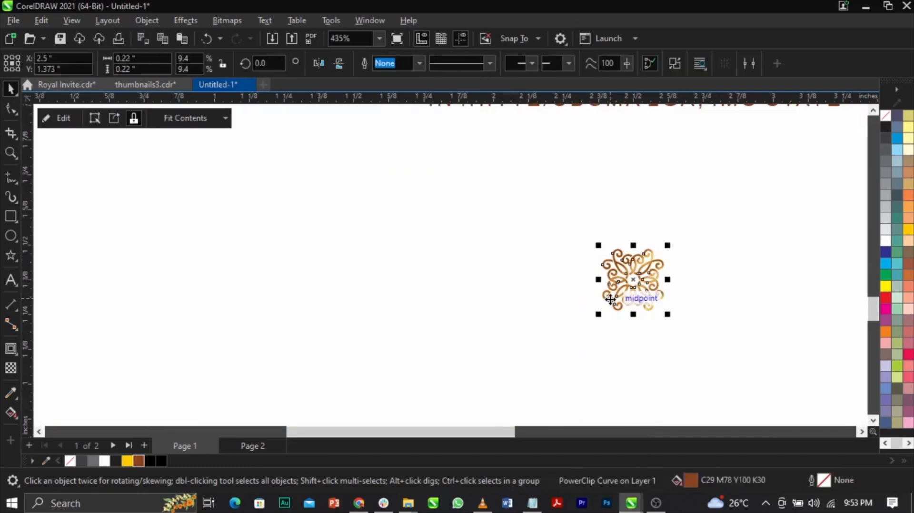
# Reposition the gold texture within the floral ornament so it covers the whole shape, finish editing the contents, and check the result.
pyautogui.keyDown('ctrl'); pyautogui.click(610, 299); pyautogui.keyUp('ctrl')
pyautogui.moveTo(645, 310); pyautogui.dragTo(636, 336)
pyautogui.scroll(-6, 567, 301)
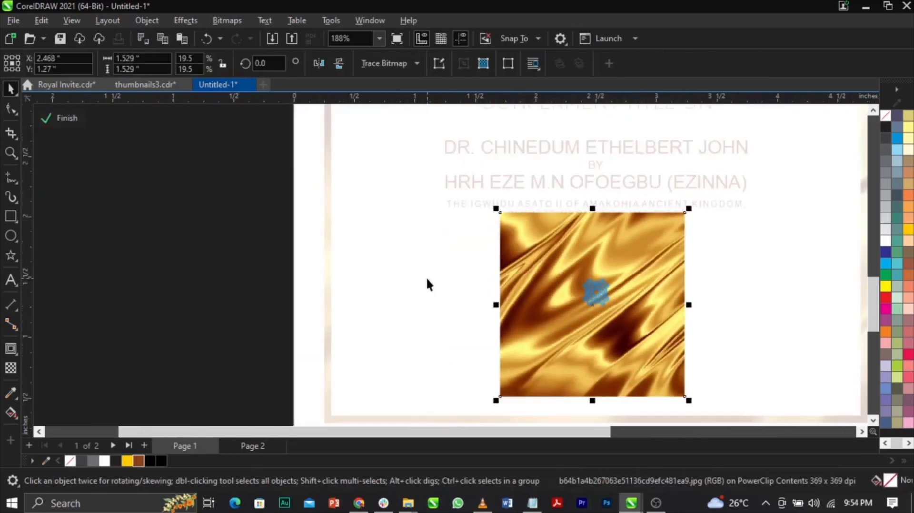
pyautogui.keyDown('ctrl'); pyautogui.click(210, 256); pyautogui.keyUp('ctrl')
pyautogui.press('z')
pyautogui.moveTo(424, 252); pyautogui.dragTo(740, 352)
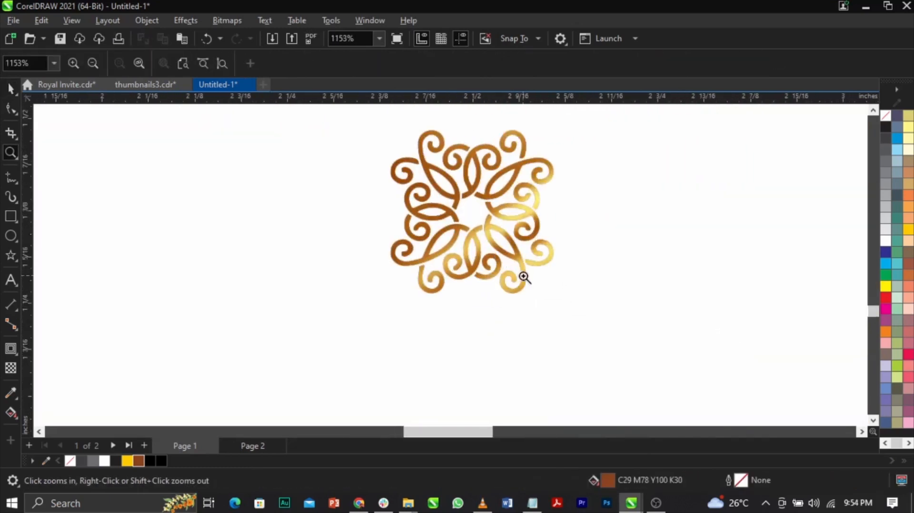
pyautogui.press('space')
# Shrink the gold floral ornament to 0.135 inch wide and move it up closer to the kingdom text.
pyautogui.scroll(-8, 524, 278)
pyautogui.click(524, 277)
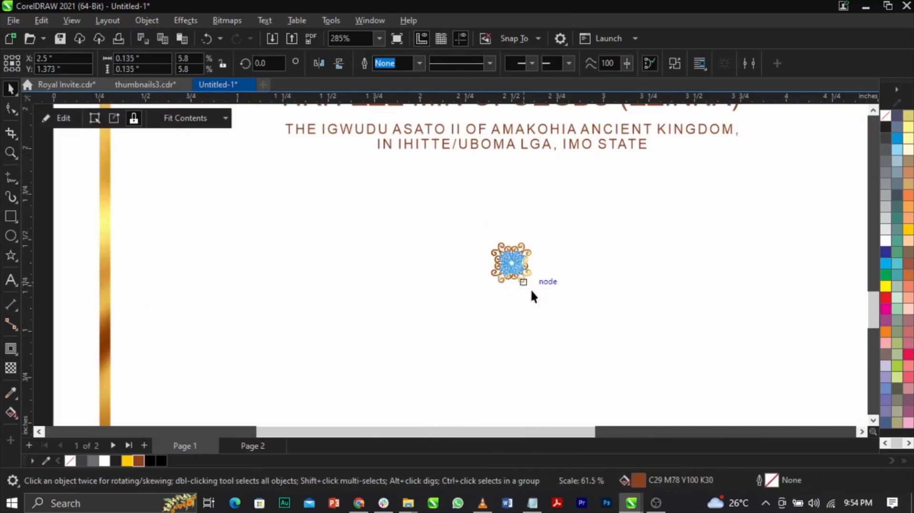
pyautogui.scroll(-3, 452, 257)
pyautogui.click(445, 249)
pyautogui.scroll(4, 452, 248)
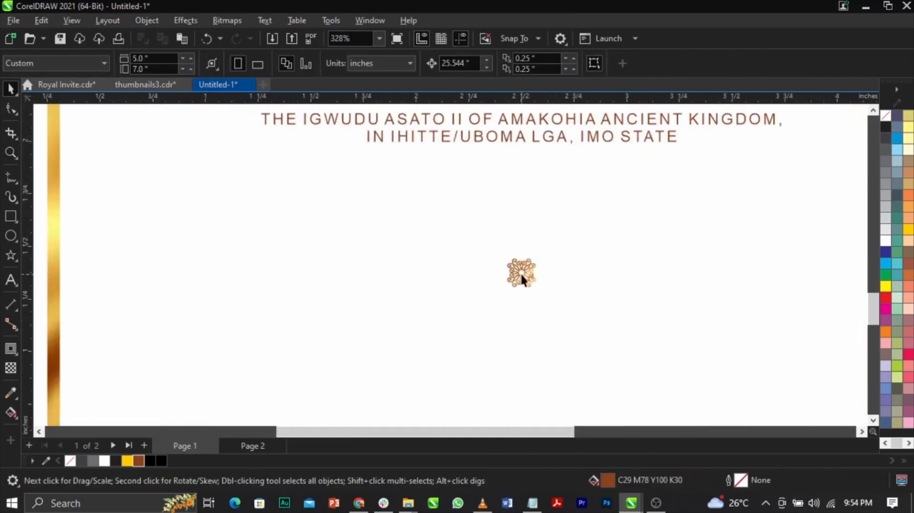
pyautogui.click(522, 279)
pyautogui.moveTo(522, 278); pyautogui.dragTo(527, 243)
pyautogui.moveTo(526, 211); pyautogui.dragTo(526, 211)
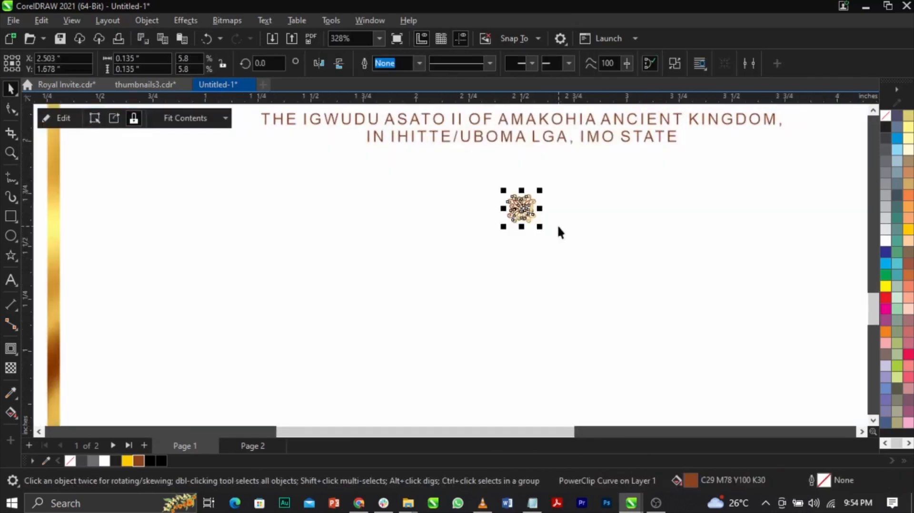
pyautogui.keyDown('shift'); pyautogui.click(557, 225); pyautogui.keyUp('shift')
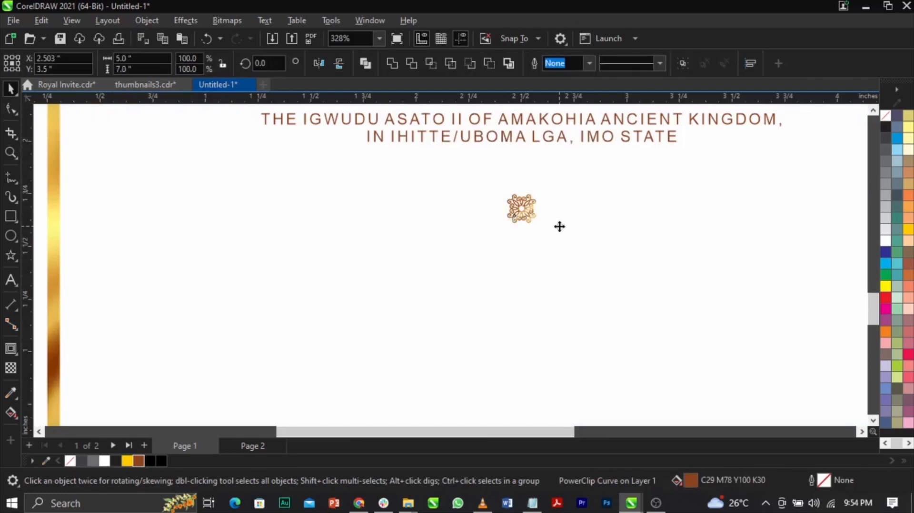
# Draw a thin brown rectangle about 0.887 by 0.013 inch just right of the ornament, level with its centre.
pyautogui.click(10, 217)
pyautogui.scroll(2, 614, 221)
pyautogui.moveTo(487, 199); pyautogui.dragTo(817, 200)
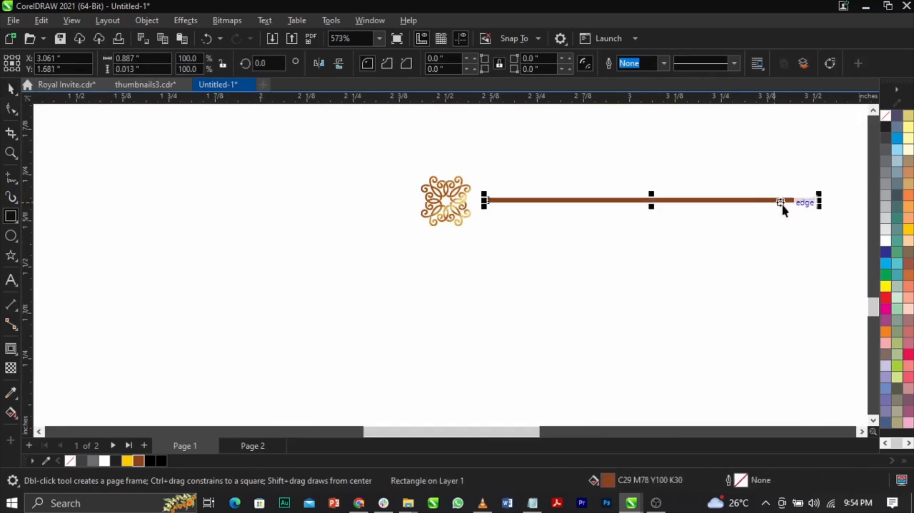
pyautogui.scroll(2, 781, 204)
pyautogui.press('space')
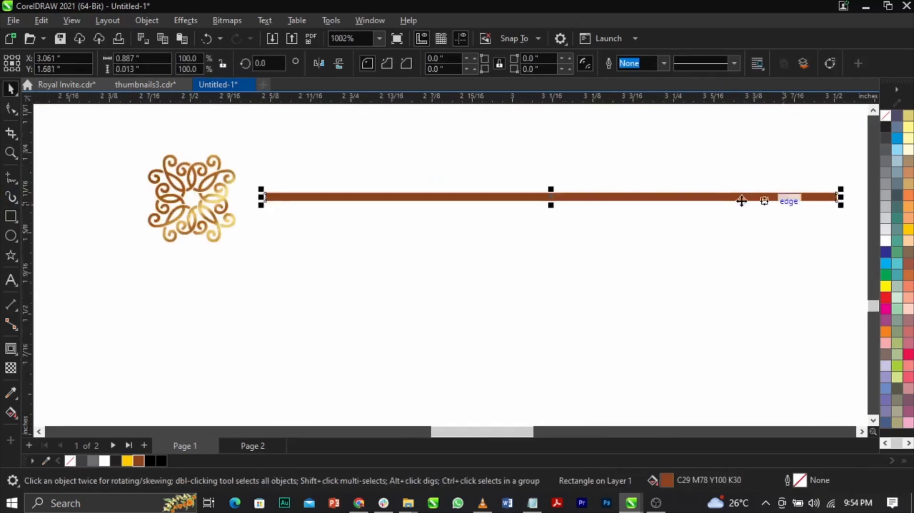
# Copy the gold texture from inside the floral ornament and PowerClip the copy inside the thin rectangle.
pyautogui.doubleClick(218, 226)
pyautogui.doubleClick(527, 312)
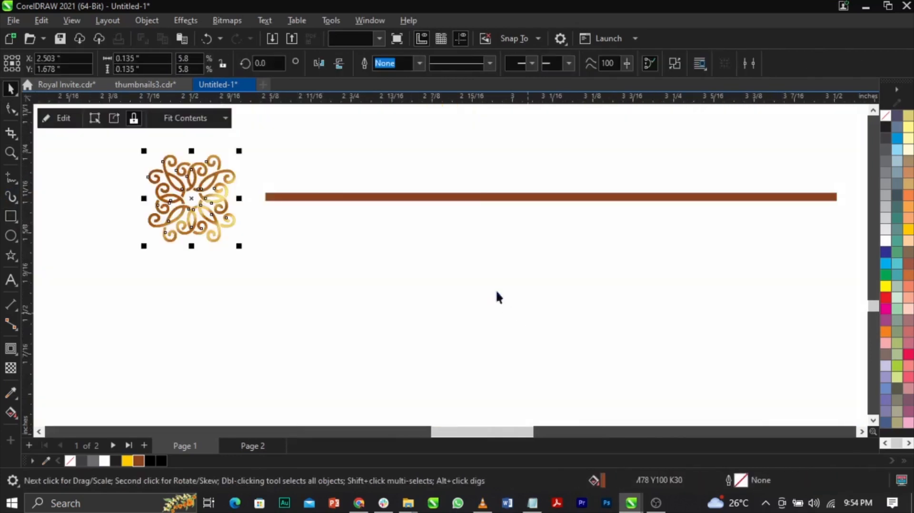
pyautogui.hotkey('ctrl', 'v')
pyautogui.rightClick(218, 240)
pyautogui.click(267, 289)
pyautogui.click(533, 199)
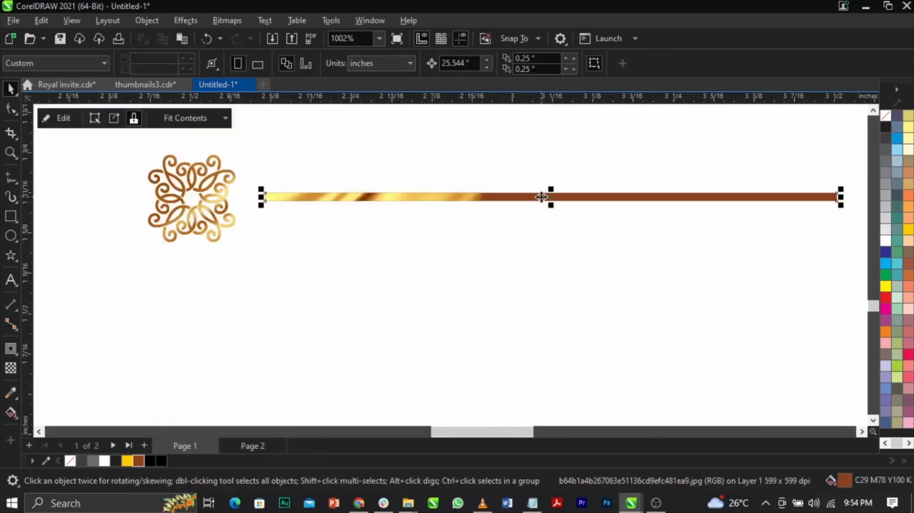
# Reposition the gold texture inside the thin rectangle so it covers the full length, and finish editing the contents.
pyautogui.doubleClick(541, 198)
pyautogui.moveTo(360, 230); pyautogui.dragTo(675, 247)
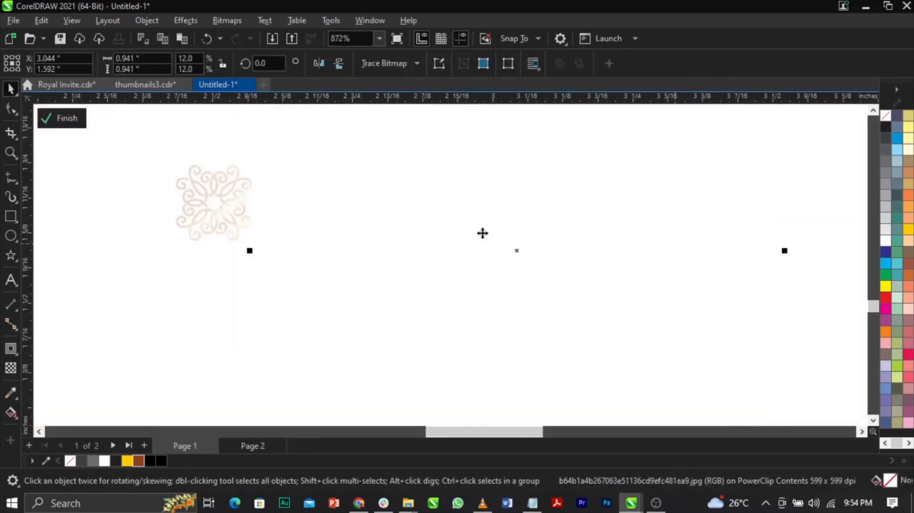
pyautogui.scroll(-4, 481, 233)
pyautogui.doubleClick(672, 246)
pyautogui.scroll(5, 598, 200)
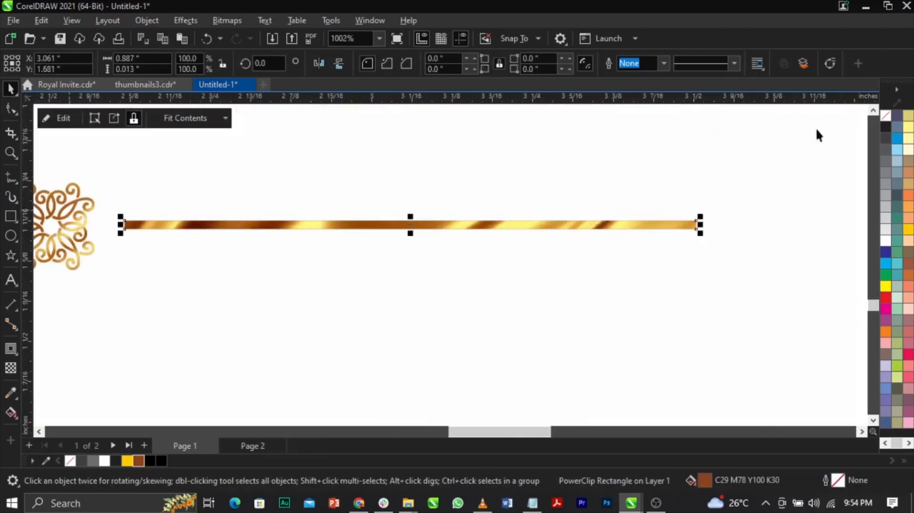
# Set the gold line to no outline and activate the Shape tool to edit its nodes.
pyautogui.rightClick(883, 118)
pyautogui.click(880, 131)
pyautogui.click(9, 112)
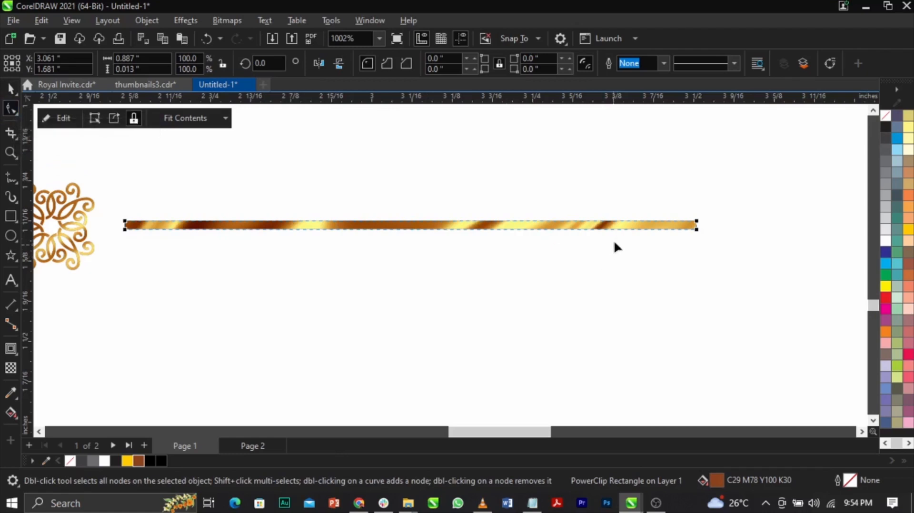
# Convert the gold line to curves and taper its outer end into a sharp point.
pyautogui.rightClick(624, 223)
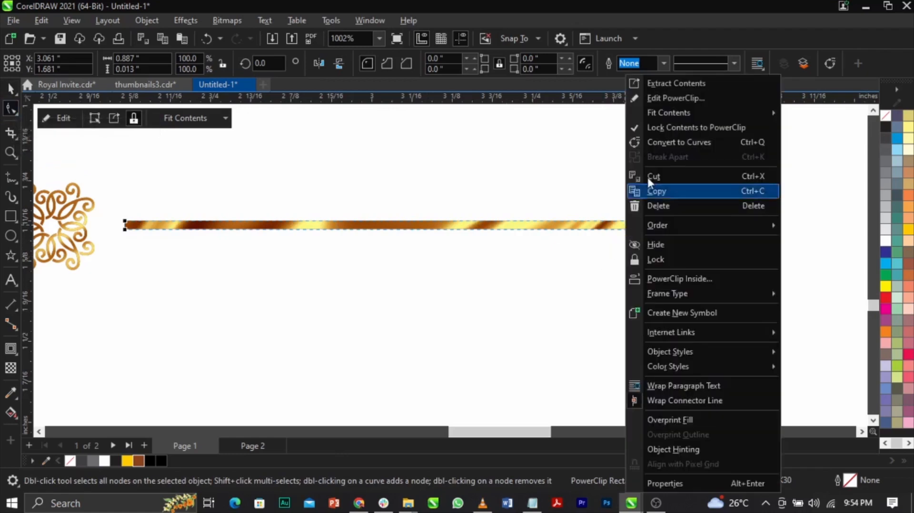
pyautogui.click(679, 142)
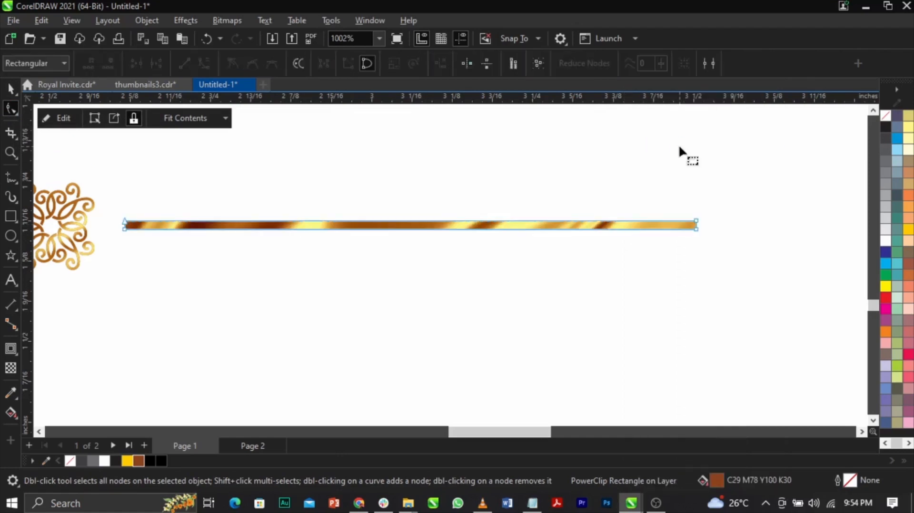
pyautogui.scroll(2, 692, 216)
pyautogui.doubleClick(694, 226)
pyautogui.moveTo(694, 212); pyautogui.dragTo(731, 217)
pyautogui.scroll(-4, 732, 217)
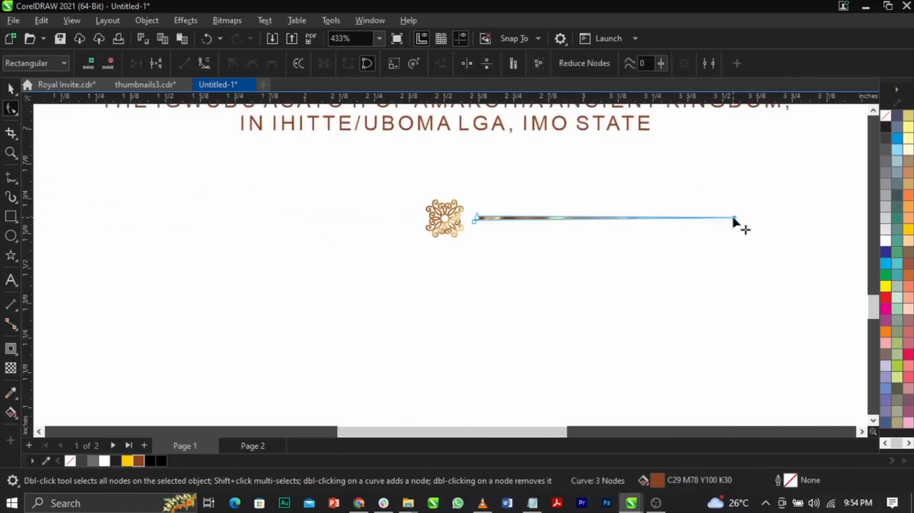
# Mirror a copy of the tapered gold line to the opposite side of the floral ornament.
pyautogui.press('space')
pyautogui.scroll(3, 637, 228)
pyautogui.click(644, 233)
pyautogui.scroll(-2, 645, 233)
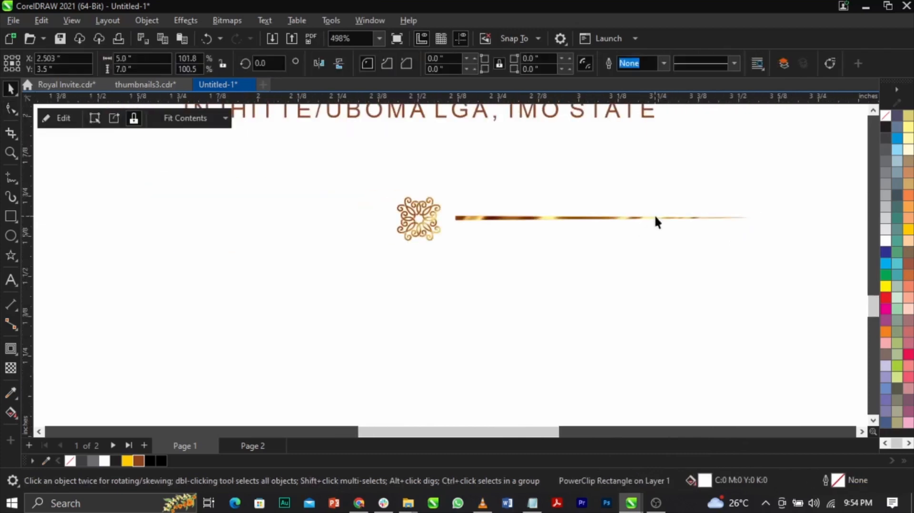
pyautogui.click(655, 219)
pyautogui.moveTo(754, 219); pyautogui.dragTo(318, 217)
# Group the ornament with its two gold lines and centre the divider horizontally on the page.
pyautogui.scroll(-2, 410, 208)
pyautogui.click(756, 170)
pyautogui.moveTo(178, 247); pyautogui.dragTo(176, 249)
pyautogui.hotkey('ctrl', 'g')
pyautogui.keyDown('shift'); pyautogui.click(427, 287); pyautogui.keyUp('shift')
pyautogui.press('c')
pyautogui.scroll(-6, 499, 271)
pyautogui.click(652, 256)
# Switch to the Notepad invitation text and copy everything from "Friday 12th May 2023 | 10am" to the end.
pyautogui.scroll(-1, 474, 291)
pyautogui.press('F2')
pyautogui.moveTo(252, 142); pyautogui.dragTo(651, 349)
pyautogui.click(534, 501)
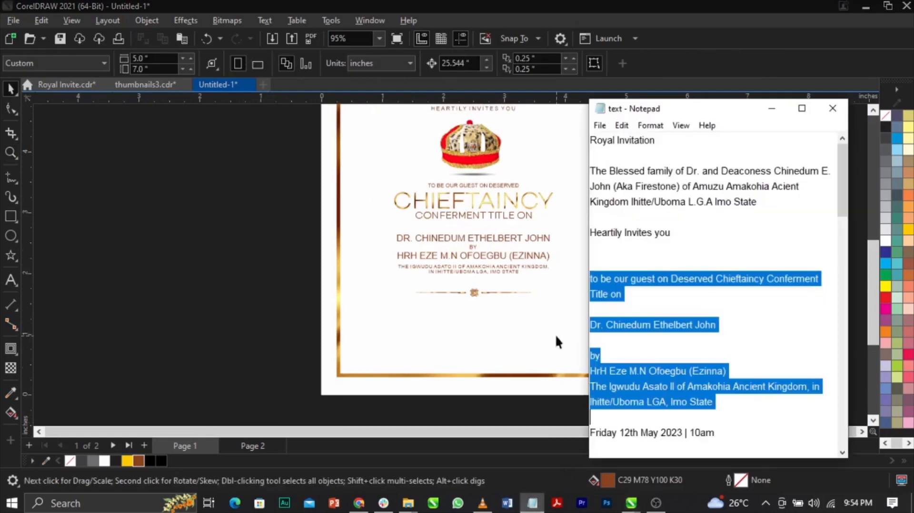
pyautogui.scroll(-5, 609, 328)
pyautogui.scroll(5, 651, 281)
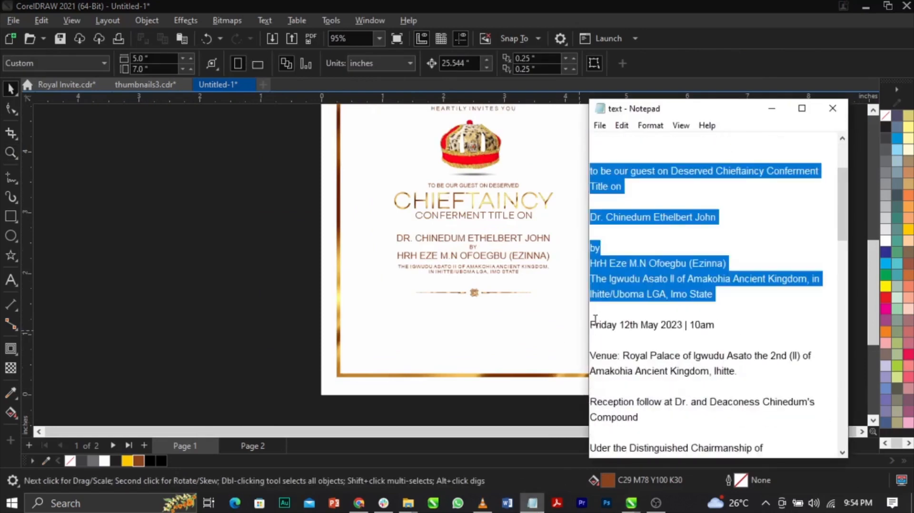
pyautogui.moveTo(592, 326); pyautogui.dragTo(666, 457)
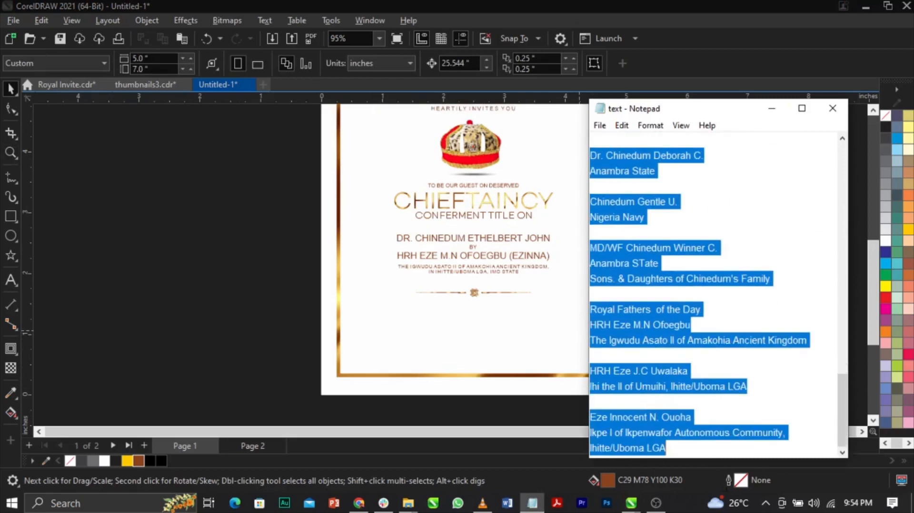
# Back in CorelDRAW, paste the copied text as centre-aligned artistic text beside the page.
pyautogui.click(318, 317)
pyautogui.scroll(-2, 317, 315)
pyautogui.click(11, 280)
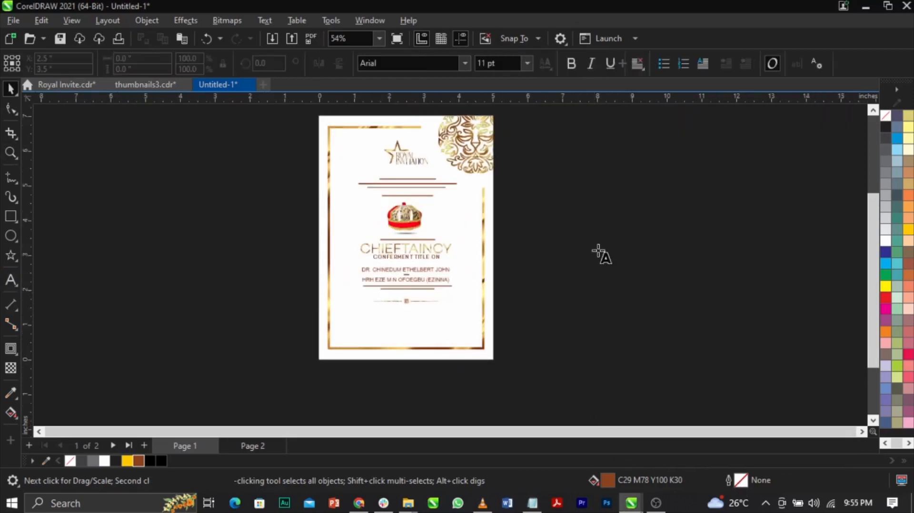
pyautogui.click(609, 243)
pyautogui.hotkey('ctrl', 'v')
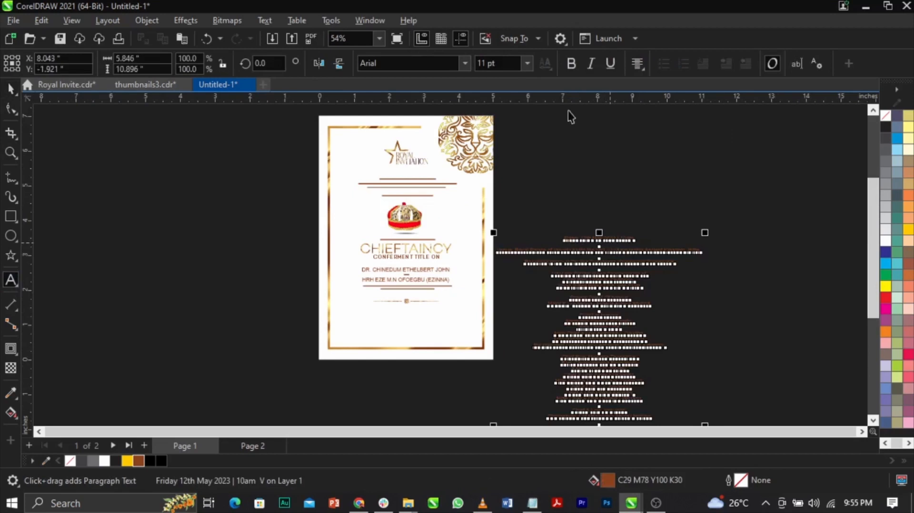
pyautogui.hotkey('ctrl', 'space')
pyautogui.click(636, 64)
pyautogui.click(589, 175)
# Move the pasted text block up beside the page and fill it white.
pyautogui.scroll(-1, 586, 182)
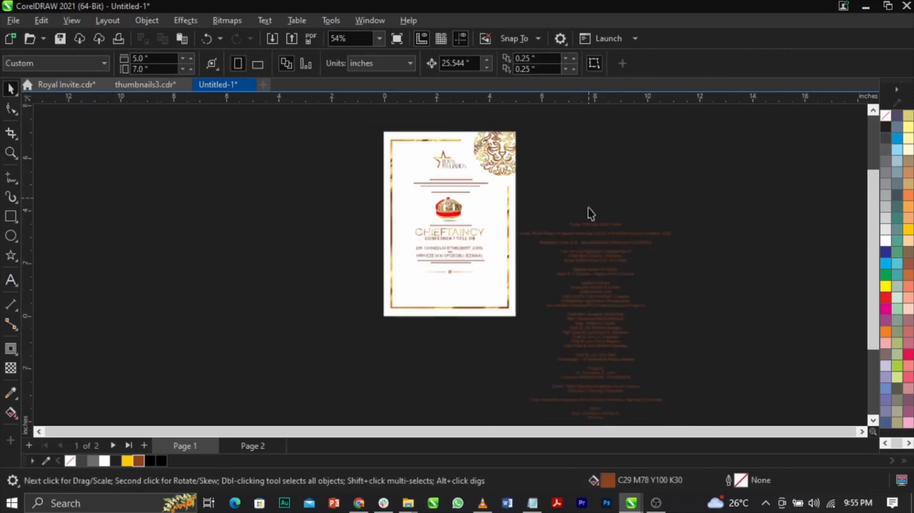
pyautogui.click(599, 235)
pyautogui.click(885, 240)
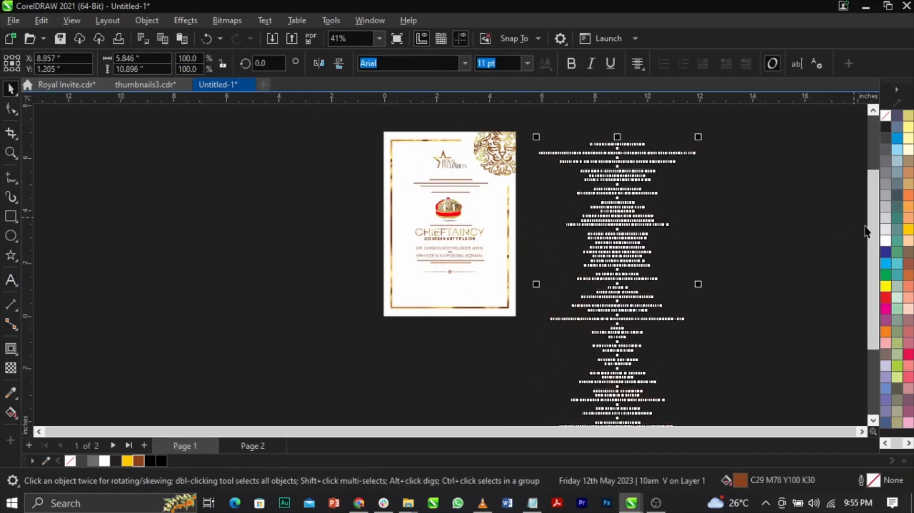
# Cut the date, venue and reception lines out of the pasted block and place them as separate text beside it.
pyautogui.press('z')
pyautogui.moveTo(331, 153); pyautogui.dragTo(561, 320)
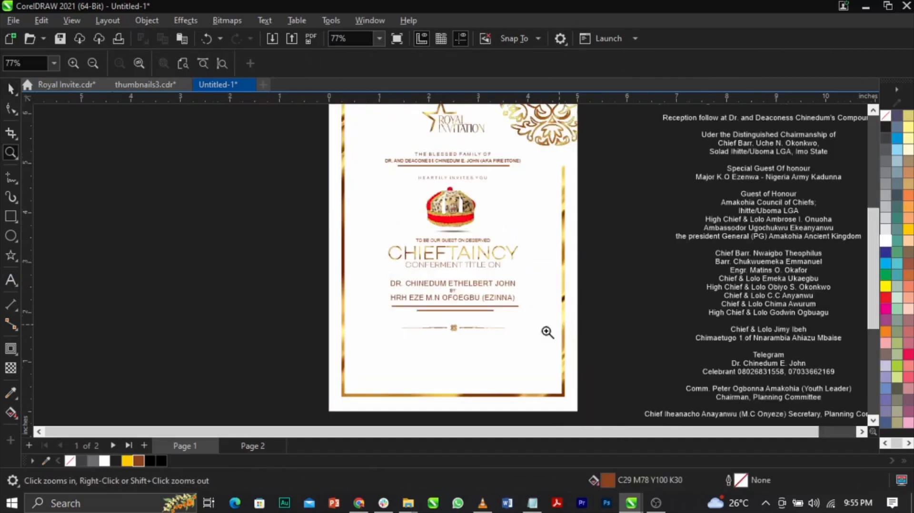
pyautogui.press('space')
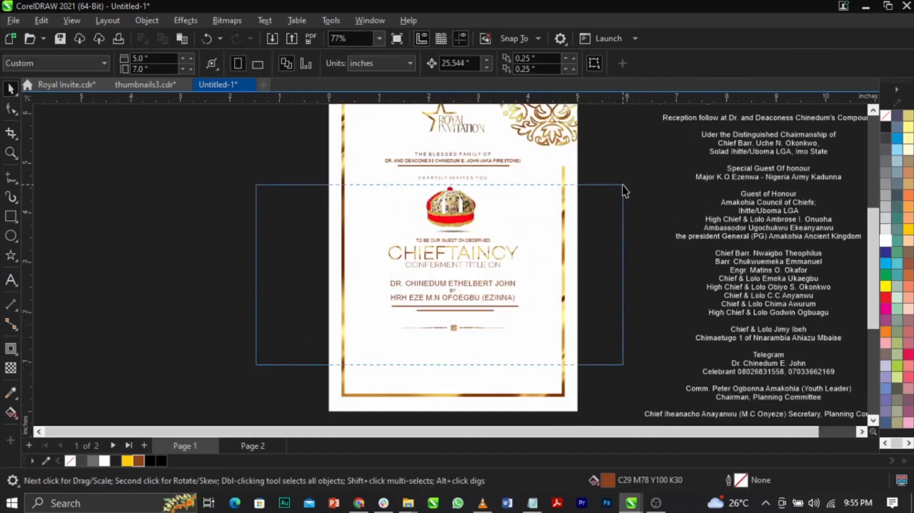
pyautogui.moveTo(622, 185); pyautogui.dragTo(623, 184)
pyautogui.click(624, 289)
pyautogui.scroll(-1, 482, 278)
pyautogui.scroll(1, 716, 207)
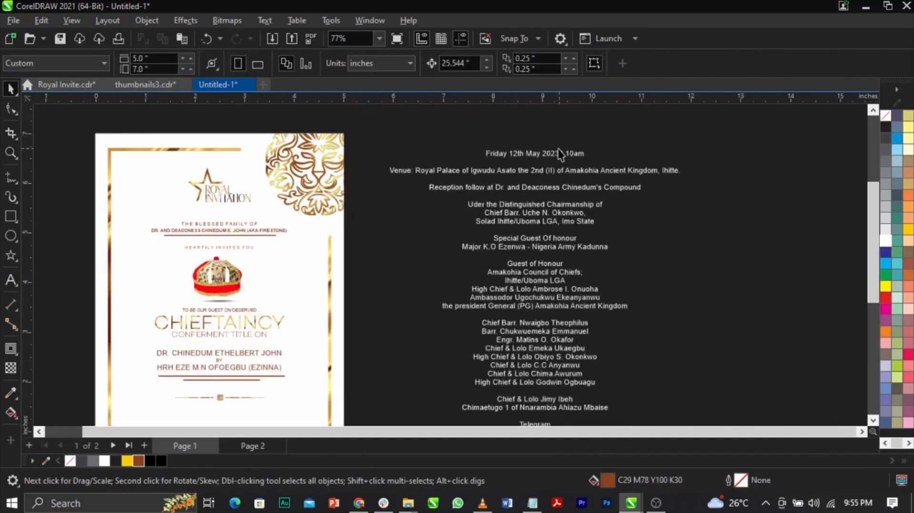
pyautogui.click(499, 157)
pyautogui.moveTo(483, 154); pyautogui.dragTo(629, 179)
pyautogui.hotkey('ctrl', 'x')
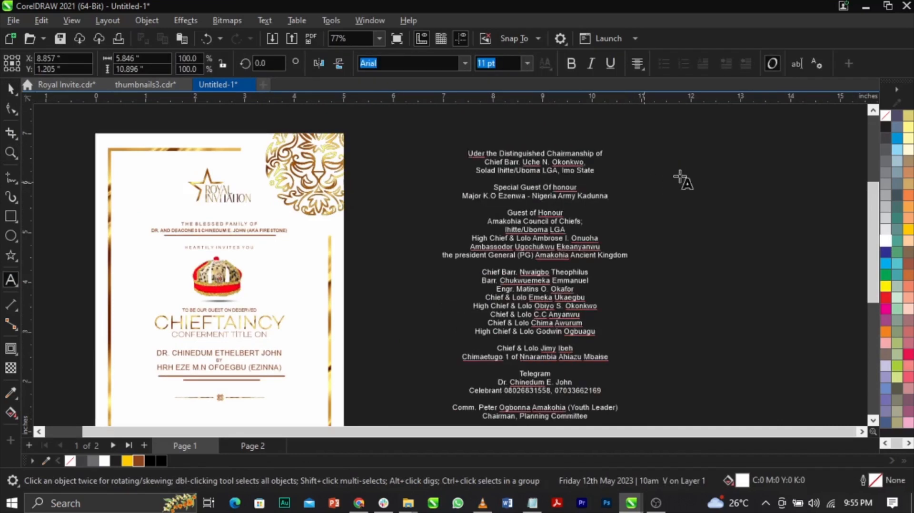
pyautogui.hotkey('ctrl', 'v')
pyautogui.moveTo(656, 199); pyautogui.dragTo(753, 192)
# Cut the list from "Uder the Distinguished Chairmanship of" to just above "Telegram" and paste it as separate text on the page's lower part.
pyautogui.click(474, 155)
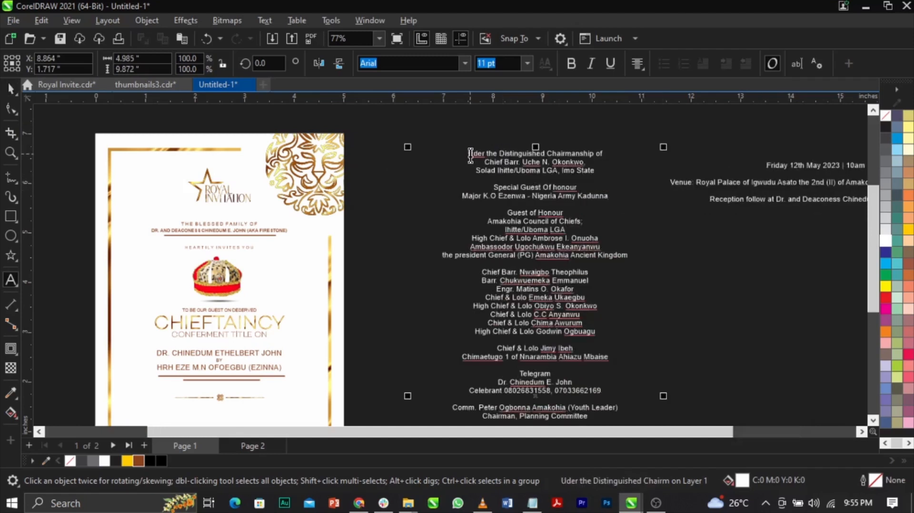
pyautogui.moveTo(468, 154); pyautogui.dragTo(623, 360)
pyautogui.hotkey('ctrl', 'x')
pyautogui.scroll(-5, 542, 257)
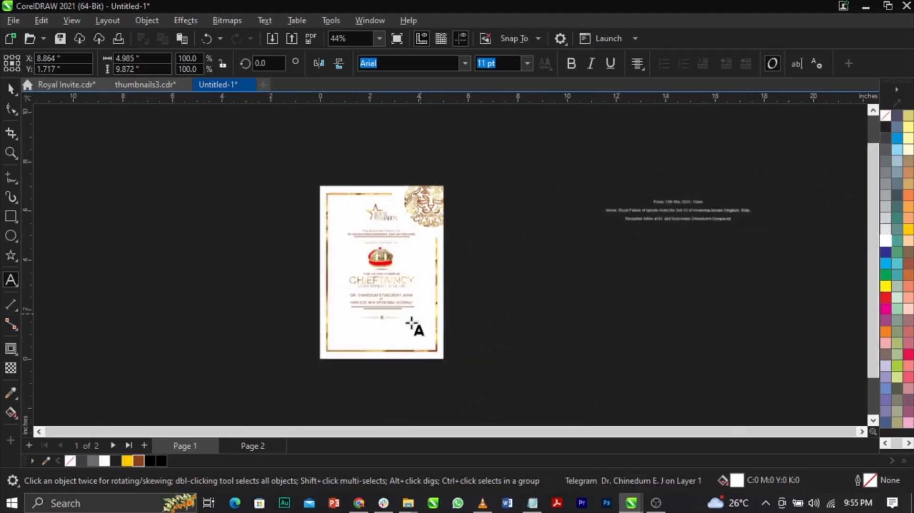
pyautogui.scroll(8, 358, 339)
pyautogui.scroll(1, 286, 356)
pyautogui.click(313, 325)
pyautogui.hotkey('ctrl', 'v')
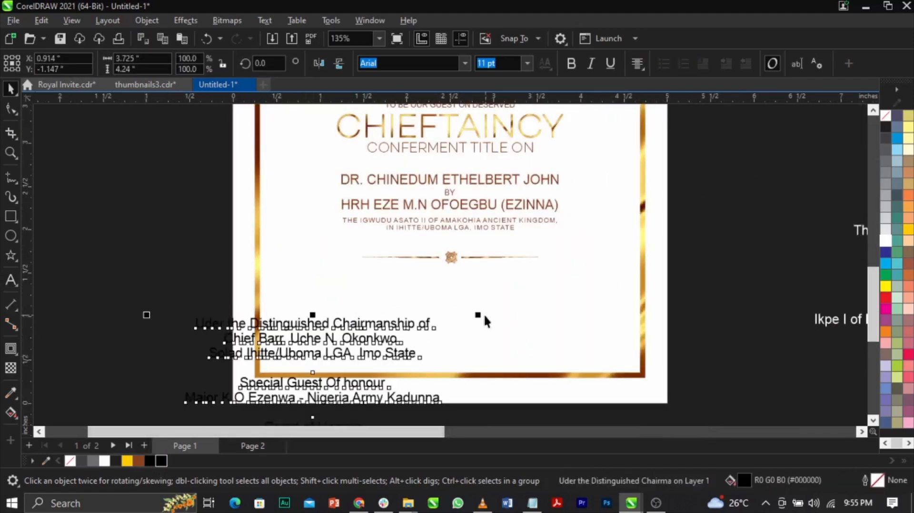
# Move the pasted chairmanship and guests list up below the gold divider and set its font size to 3 pt.
pyautogui.moveTo(478, 315); pyautogui.dragTo(427, 374)
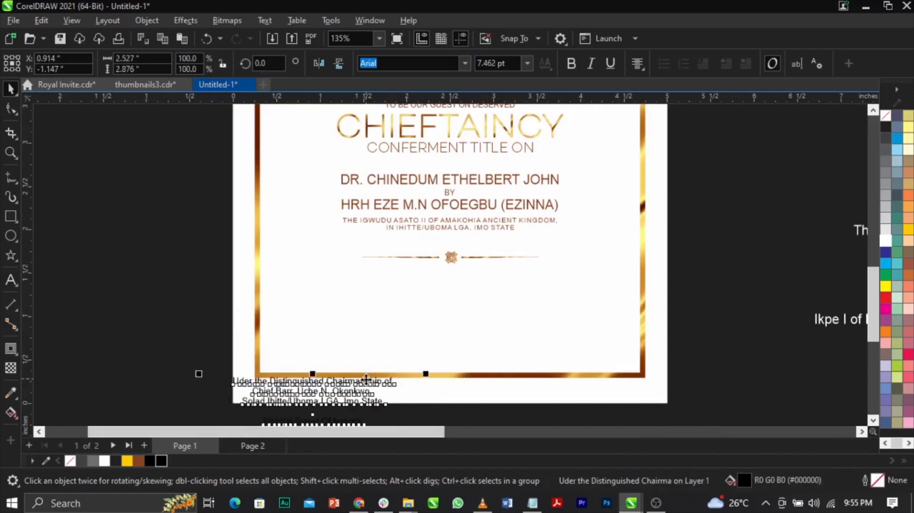
pyautogui.moveTo(398, 318); pyautogui.dragTo(416, 285)
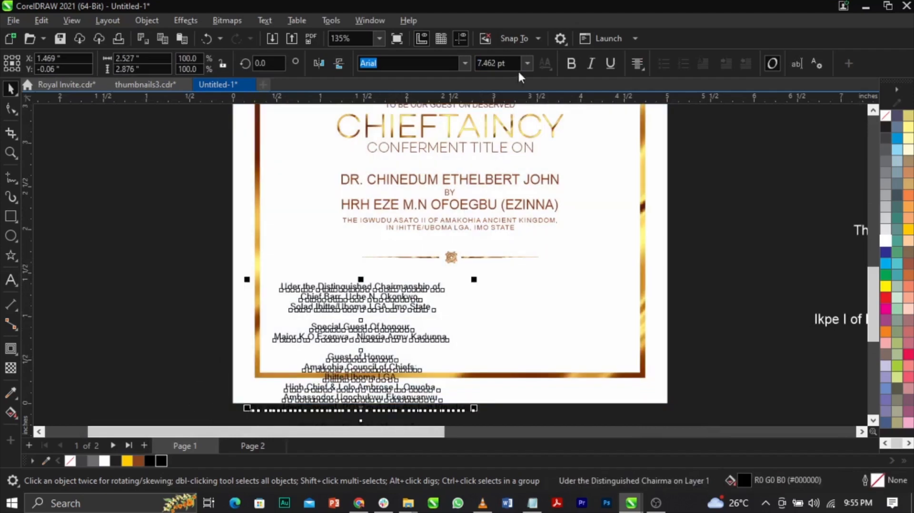
pyautogui.doubleClick(513, 64)
pyautogui.write('3')
pyautogui.press('Return')
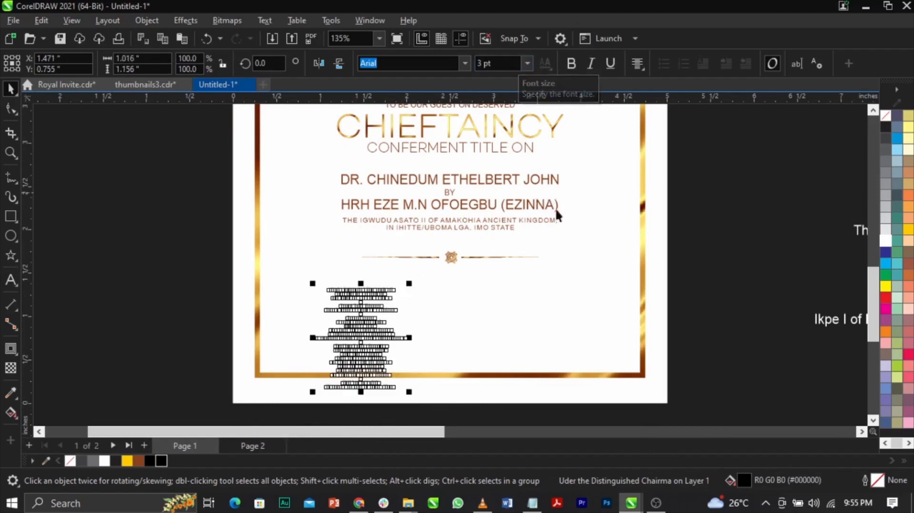
# Reposition the 3 pt guest list into the lower-left corner inside the gold border.
pyautogui.click(740, 283)
pyautogui.scroll(-1, 444, 274)
pyautogui.press('z')
pyautogui.moveTo(224, 251); pyautogui.dragTo(504, 373)
pyautogui.press('space')
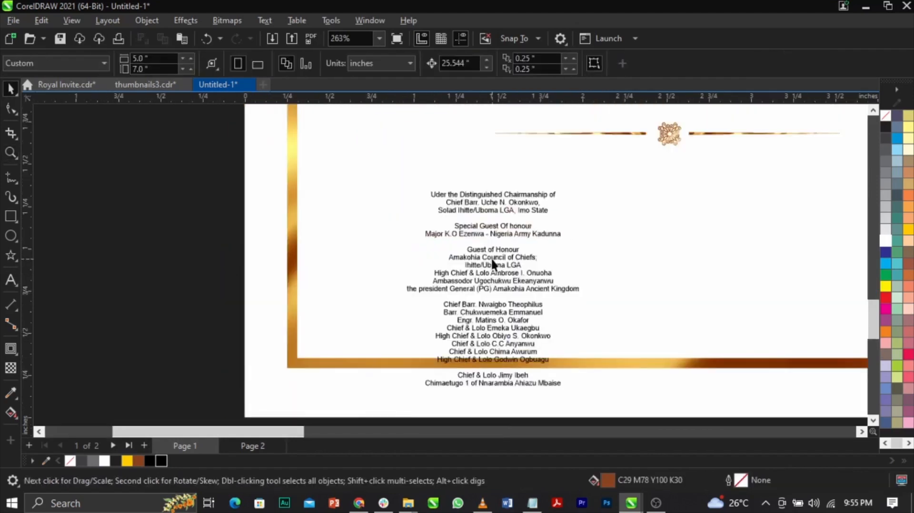
pyautogui.click(497, 257)
pyautogui.moveTo(498, 259); pyautogui.dragTo(421, 219)
pyautogui.scroll(-3, 402, 281)
pyautogui.click(275, 292)
pyautogui.scroll(-2, 361, 268)
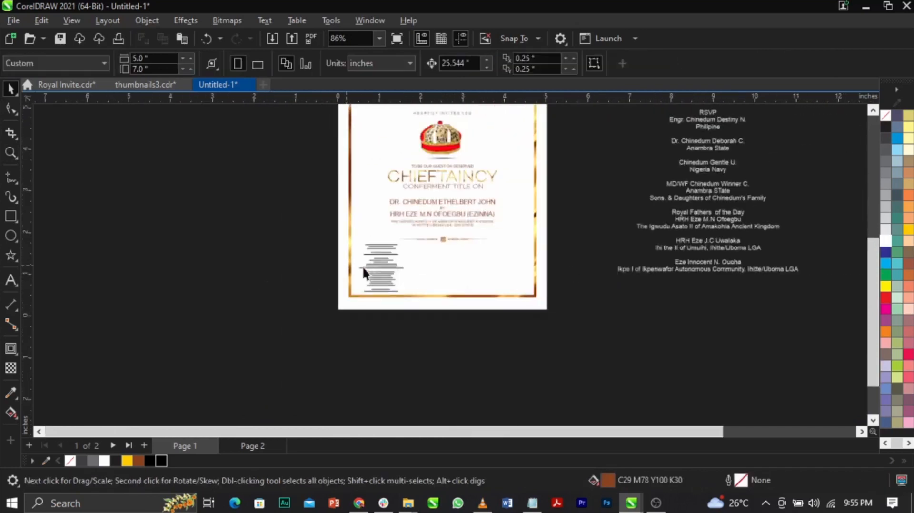
# Set the remaining "Telegram" and RSVP text block to 3 pt and place it in the lower middle of the page.
pyautogui.moveTo(696, 231); pyautogui.dragTo(627, 337)
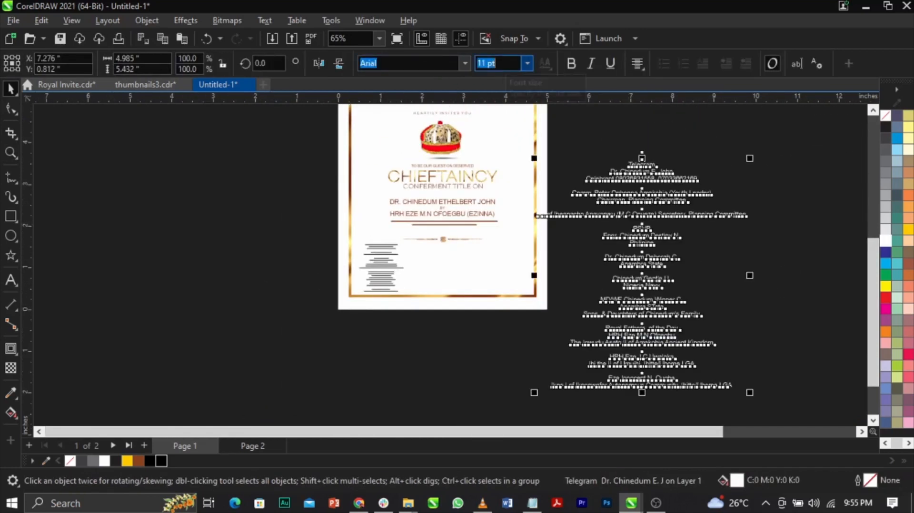
pyautogui.write('3')
pyautogui.press('Return')
pyautogui.moveTo(652, 207); pyautogui.dragTo(446, 298)
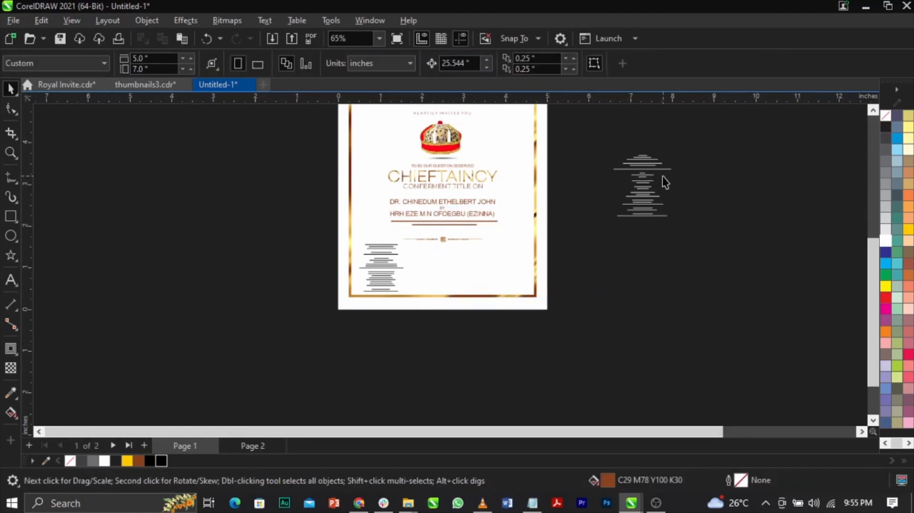
pyautogui.moveTo(643, 178); pyautogui.dragTo(439, 272)
# Fill the "Telegram" and RSVP text block with black.
pyautogui.press('F2')
pyautogui.click(397, 290)
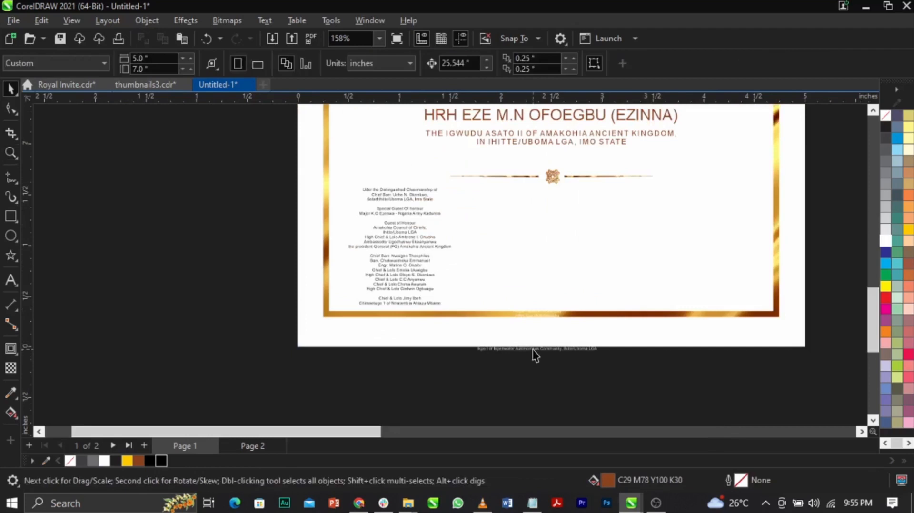
pyautogui.click(534, 355)
pyautogui.click(165, 461)
pyautogui.scroll(-2, 295, 332)
pyautogui.press('F2')
pyautogui.moveTo(266, 353); pyautogui.dragTo(622, 81)
pyautogui.scroll(-2, 468, 249)
pyautogui.press('space')
pyautogui.moveTo(527, 279); pyautogui.dragTo(546, 295)
pyautogui.scroll(3, 546, 295)
pyautogui.moveTo(459, 285); pyautogui.dragTo(455, 285)
pyautogui.hotkey('ctrl', 'z')
pyautogui.scroll(-4, 499, 290)
# Select the emblem, crown and all text above the divider and scale them down together to about 2.465 inches wide.
pyautogui.moveTo(289, 303); pyautogui.dragTo(481, 119)
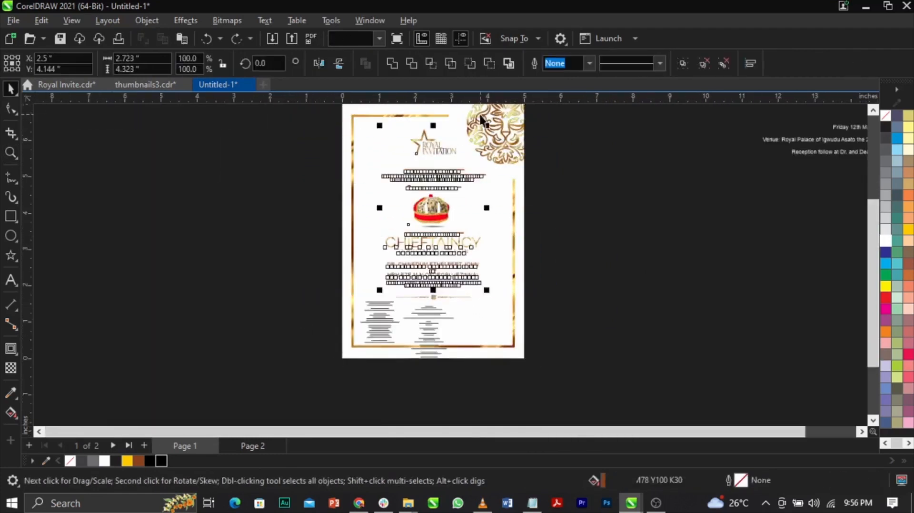
pyautogui.scroll(3, 482, 118)
pyautogui.moveTo(491, 156); pyautogui.dragTo(492, 183)
# Move the crown and text block, without the emblem, slightly up and centre it horizontally on the page.
pyautogui.scroll(1, 324, 221)
pyautogui.moveTo(329, 214); pyautogui.dragTo(566, 318)
pyautogui.scroll(-5, 362, 178)
pyautogui.click(573, 190)
pyautogui.scroll(-5, 562, 193)
pyautogui.scroll(14, 457, 217)
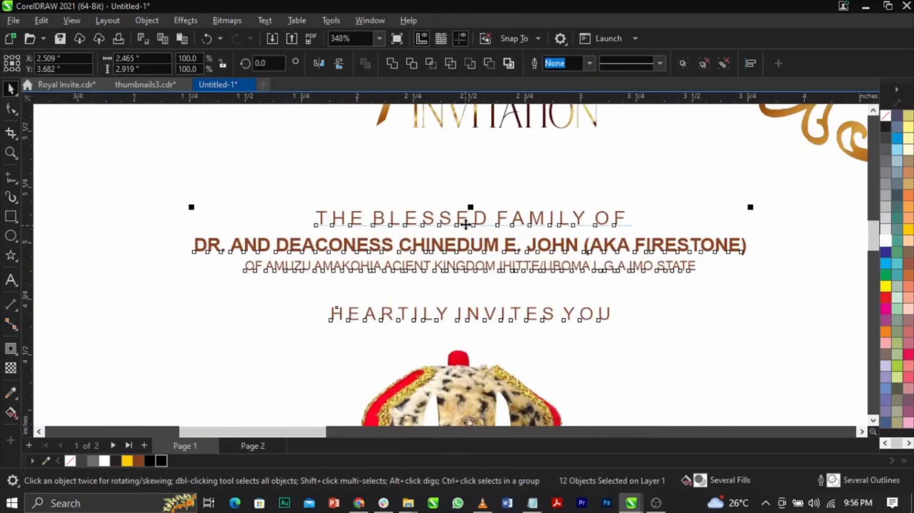
pyautogui.moveTo(465, 224); pyautogui.dragTo(468, 213)
pyautogui.scroll(-2, 467, 211)
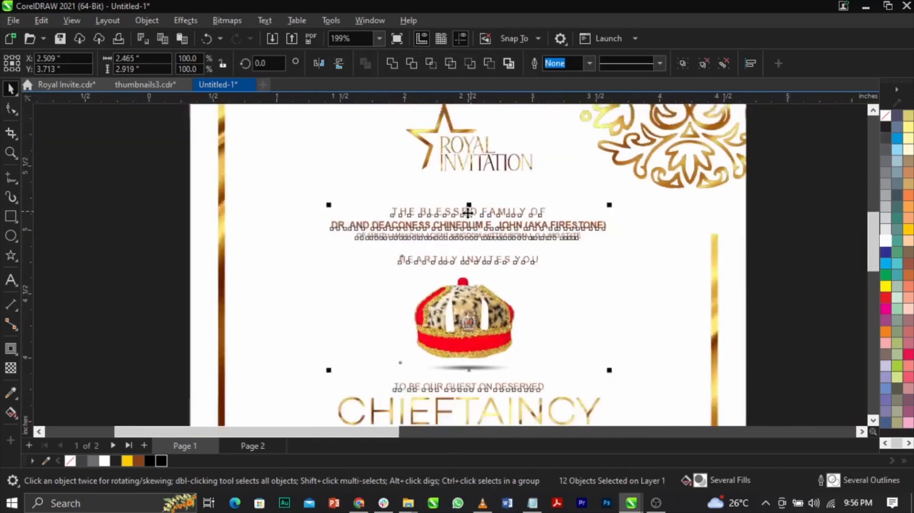
pyautogui.keyDown('shift'); pyautogui.click(570, 276); pyautogui.keyUp('shift')
pyautogui.press('c')
pyautogui.click(665, 298)
# Move the gold ornamental divider up to about Y 1.961 inches, closer beneath the "IN IHITTE/UBOMA LGA, IMO STATE" line.
pyautogui.scroll(-2, 506, 263)
pyautogui.press('F2')
pyautogui.moveTo(341, 302); pyautogui.dragTo(571, 410)
pyautogui.scroll(1, 522, 312)
pyautogui.click(521, 312)
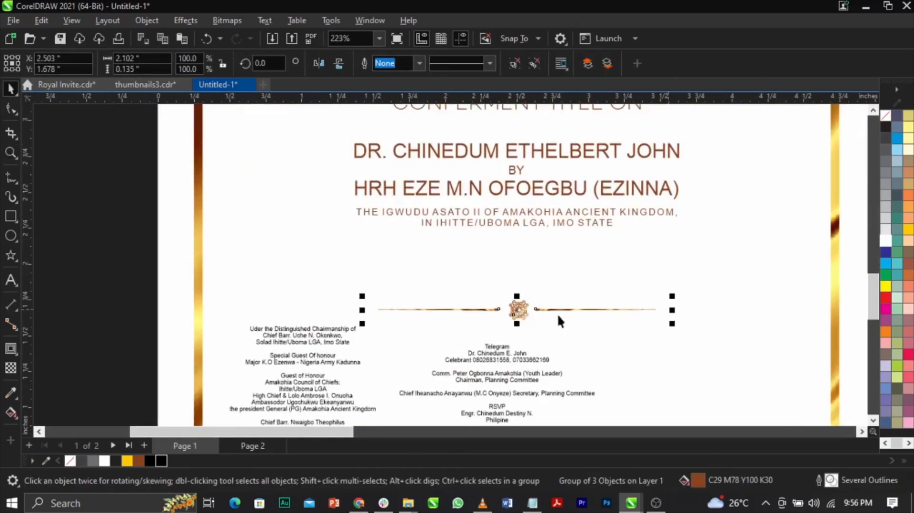
pyautogui.scroll(2, 580, 315)
pyautogui.moveTo(522, 301); pyautogui.dragTo(498, 238)
pyautogui.scroll(-6, 498, 301)
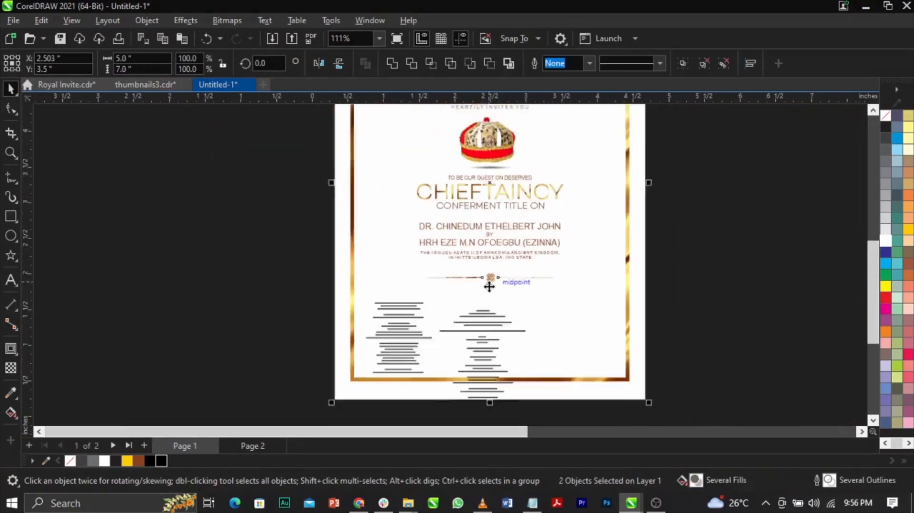
pyautogui.click(631, 291)
# Move the chairmanship and guests list slightly up and outward, clear of the bottom gold border.
pyautogui.press('F2')
pyautogui.moveTo(301, 255); pyautogui.dragTo(646, 386)
pyautogui.click(354, 232)
pyautogui.moveTo(354, 232); pyautogui.dragTo(335, 221)
pyautogui.click(156, 221)
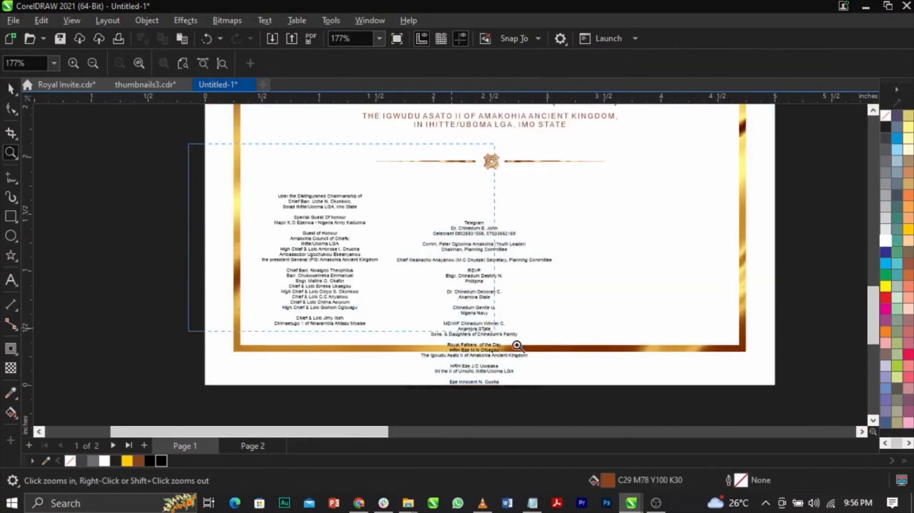
# Select the chairmanship and guests list and check its legibility and placement against the rest of the invitation.
pyautogui.scroll(2, 286, 242)
pyautogui.click(422, 258)
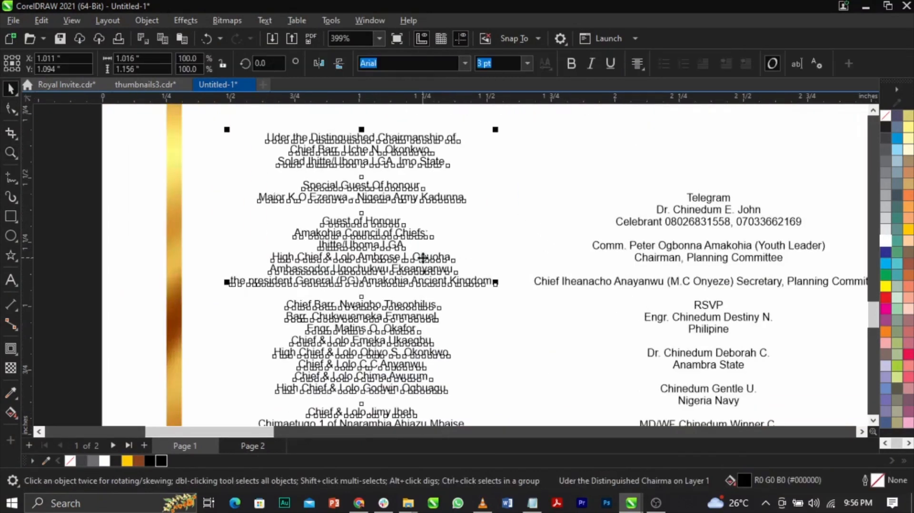
pyautogui.scroll(-2, 422, 257)
pyautogui.scroll(2, 423, 257)
pyautogui.scroll(-4, 442, 254)
pyautogui.scroll(3, 591, 241)
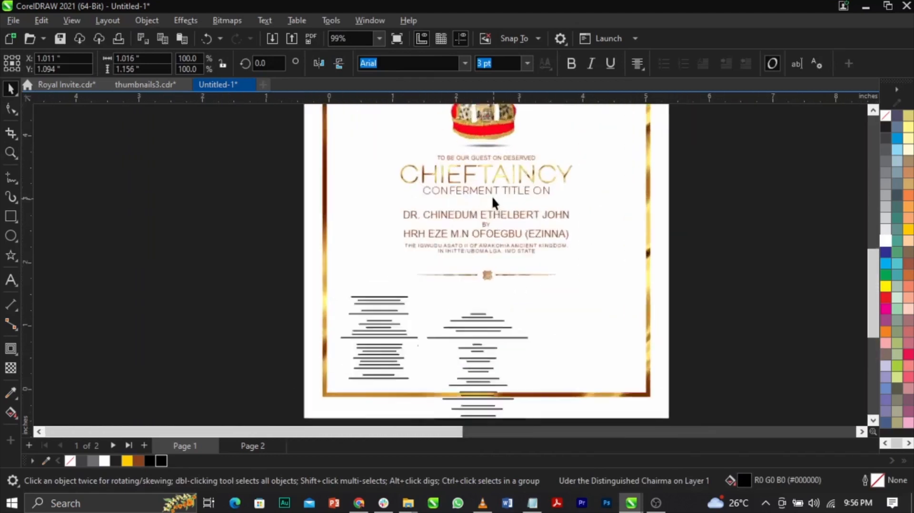
pyautogui.scroll(2, 492, 195)
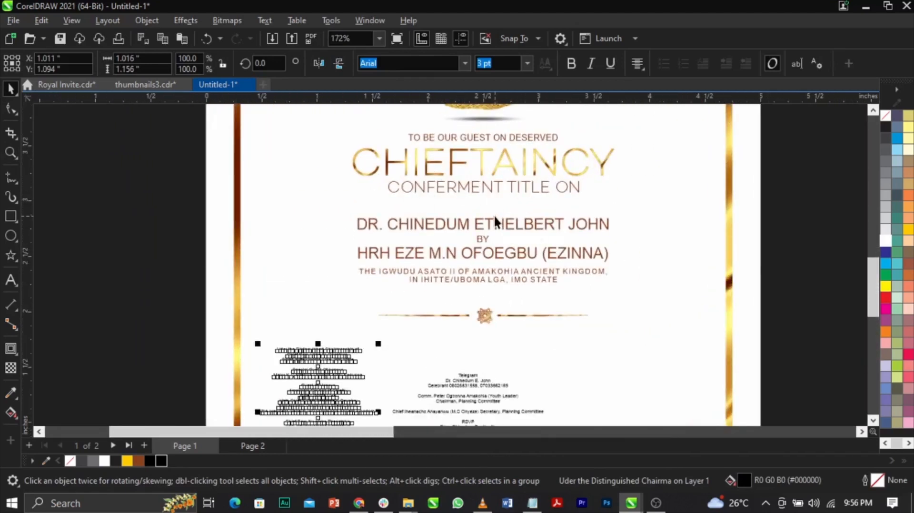
# Left-align the chairmanship and guests list and recolour its text brown (C29 M78 Y100 K30).
pyautogui.scroll(-3, 493, 214)
pyautogui.scroll(4, 423, 284)
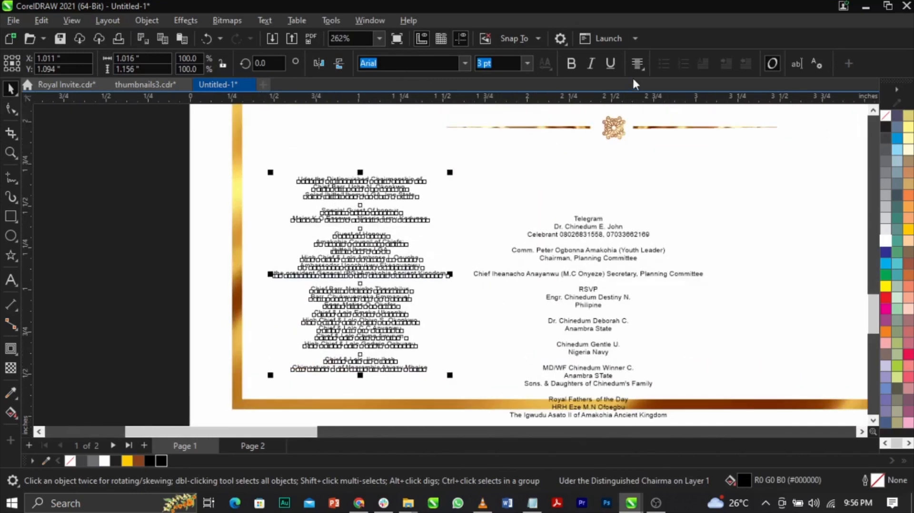
pyautogui.click(637, 64)
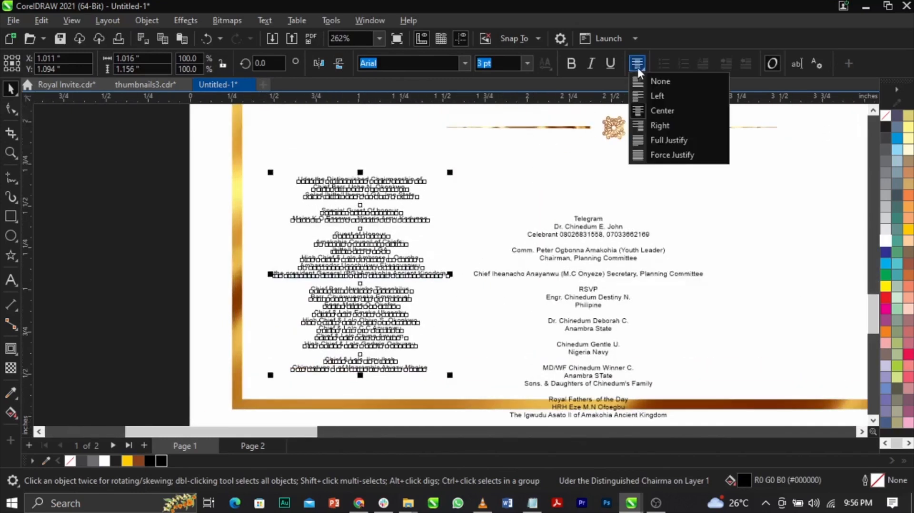
pyautogui.click(650, 97)
pyautogui.scroll(2, 306, 186)
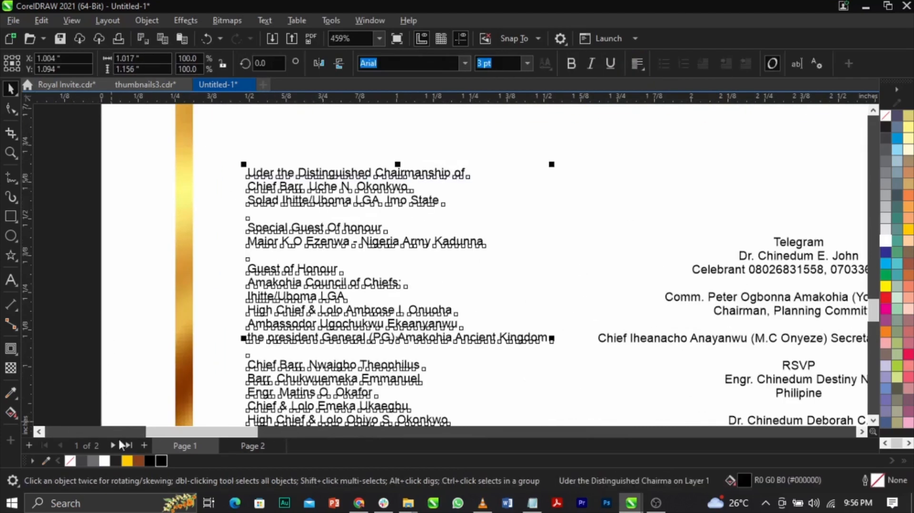
pyautogui.click(139, 460)
pyautogui.press('Escape')
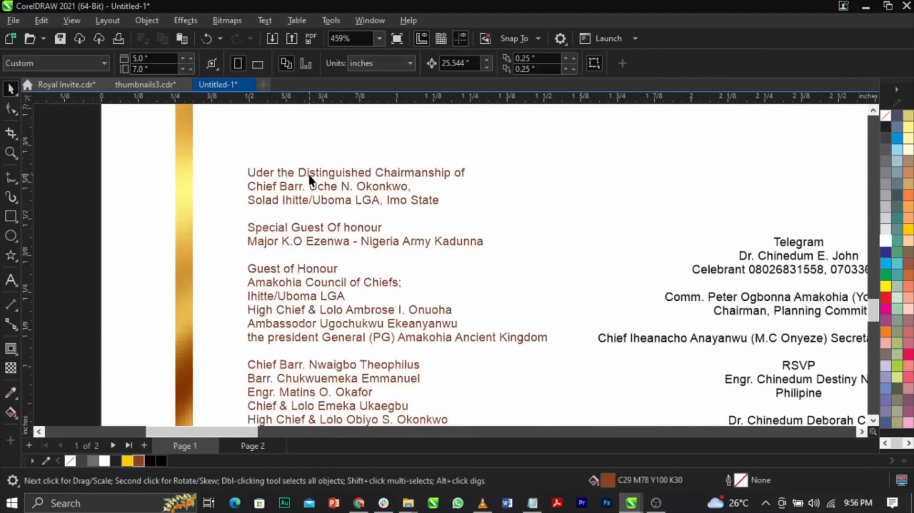
# Make the "Uder the Distinguished Chairmanship of" heading uppercase and bold.
pyautogui.doubleClick(307, 172)
pyautogui.moveTo(466, 173); pyautogui.dragTo(233, 162)
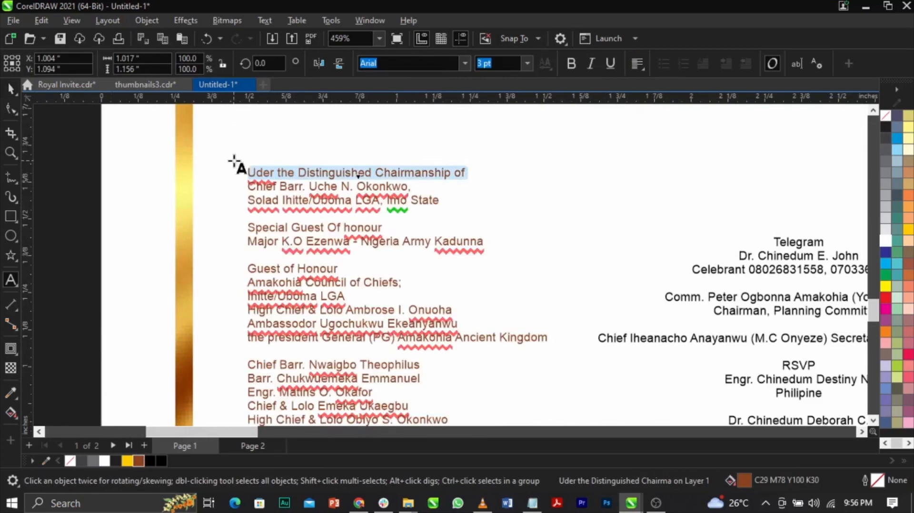
pyautogui.hotkey('shift', 'F3')
pyautogui.press('Return')
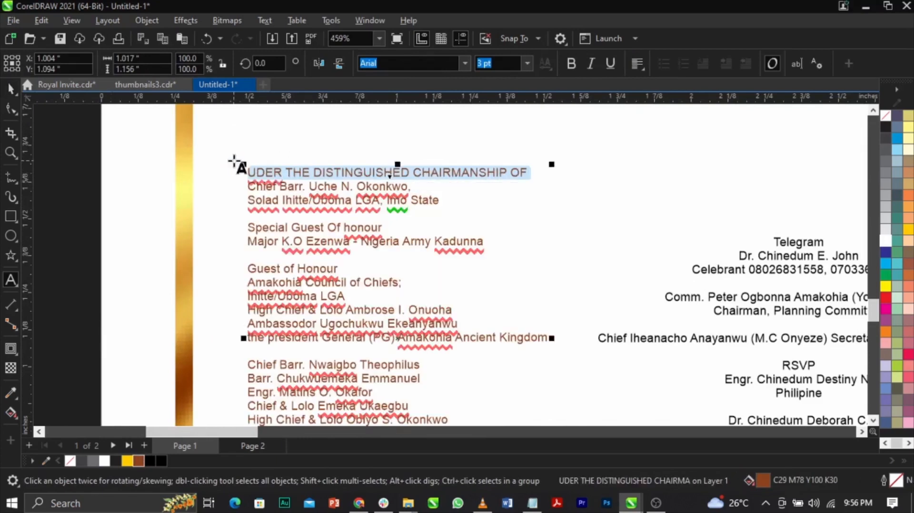
pyautogui.click(572, 64)
pyautogui.click(344, 237)
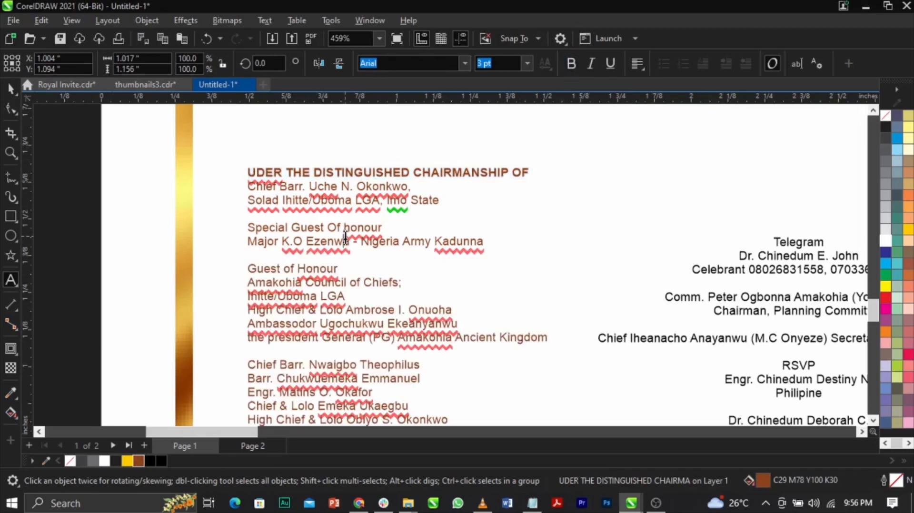
# Convert the "Special Guest Of honour" heading to bold uppercase.
pyautogui.moveTo(386, 228); pyautogui.dragTo(236, 226)
pyautogui.hotkey('shift', 'F3')
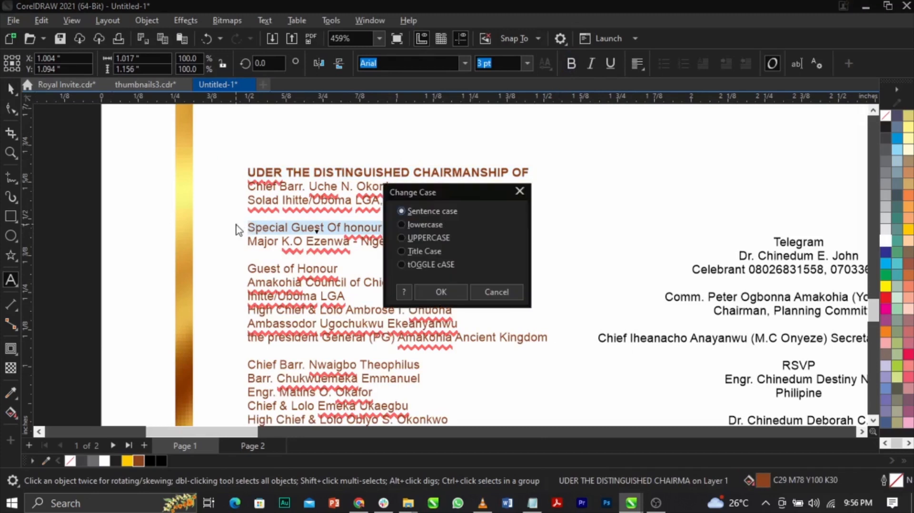
pyautogui.press('Return')
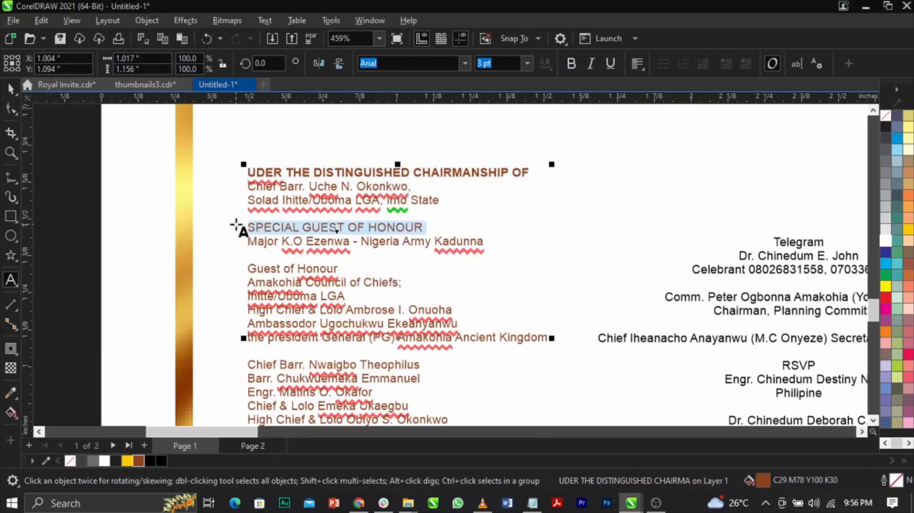
pyautogui.click(571, 63)
# Convert the "Guest of Honour" heading to bold uppercase and finish editing the chairmanship and guests list.
pyautogui.moveTo(253, 270); pyautogui.dragTo(360, 272)
pyautogui.hotkey('shift', 'F3')
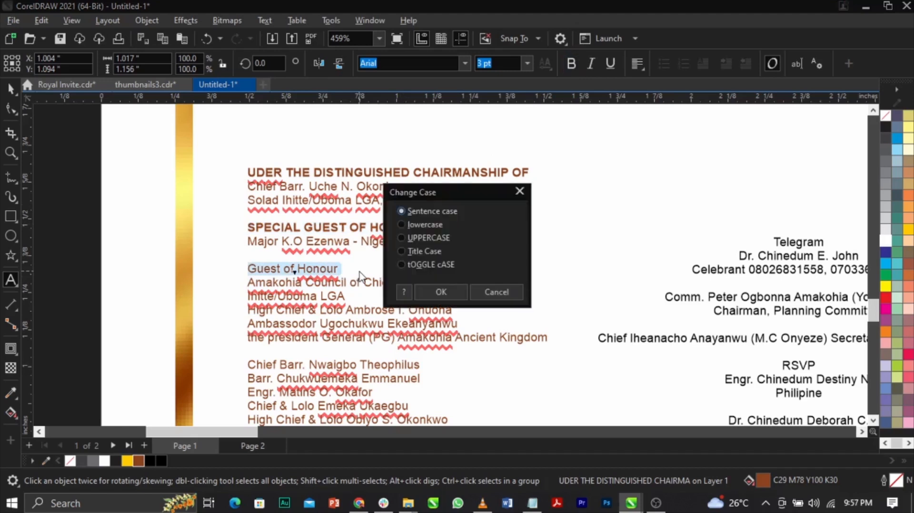
pyautogui.press('Return')
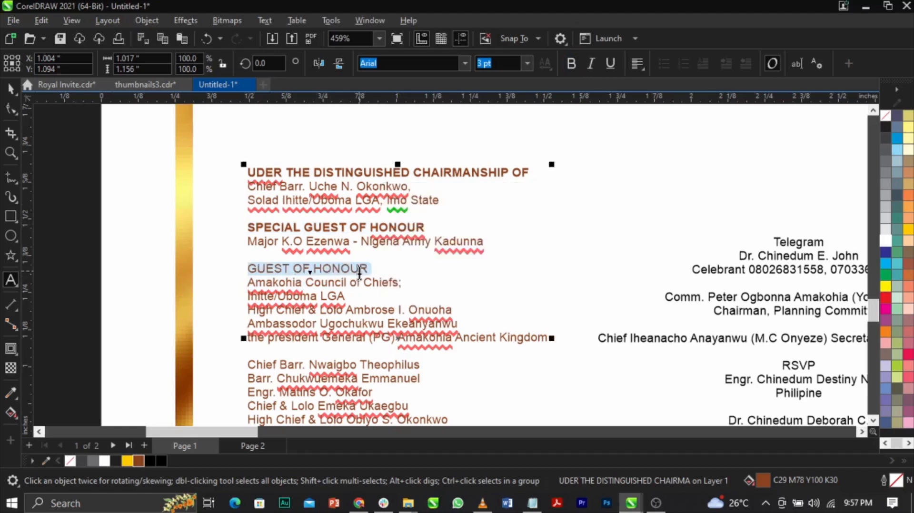
pyautogui.click(571, 64)
pyautogui.hotkey('ctrl', 'space')
# Examine the headings and name lines of the chairmanship and guests list up close.
pyautogui.scroll(-2, 396, 213)
pyautogui.click(151, 227)
pyautogui.press('z')
pyautogui.moveTo(172, 208); pyautogui.dragTo(528, 374)
pyautogui.press('space')
pyautogui.scroll(1, 481, 297)
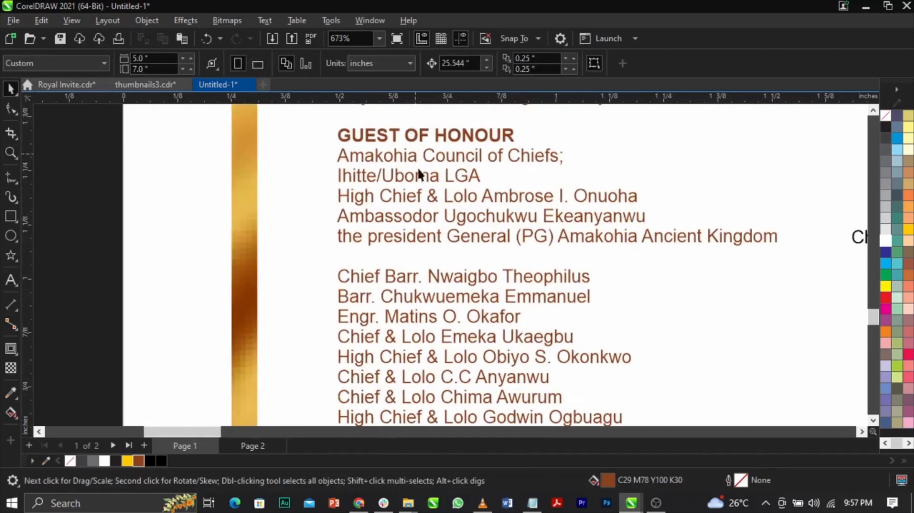
pyautogui.scroll(-2, 424, 224)
pyautogui.scroll(2, 424, 330)
pyautogui.scroll(-2, 424, 330)
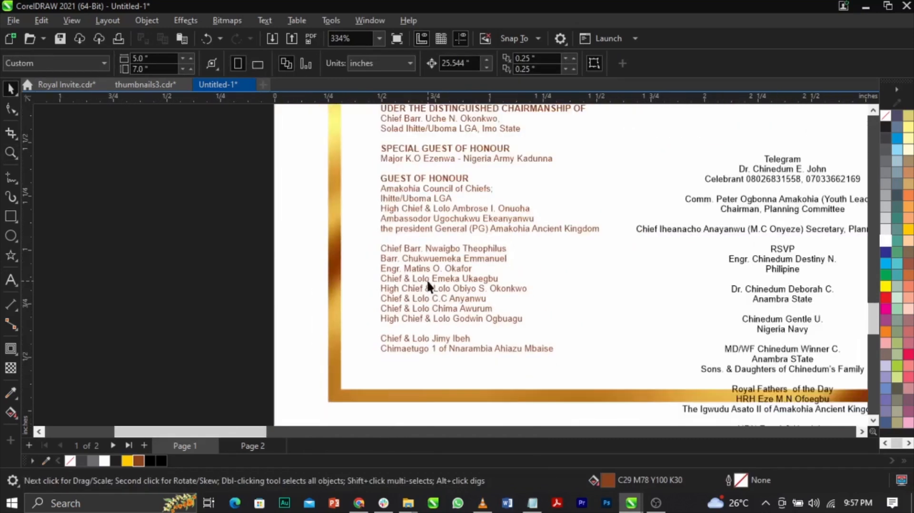
pyautogui.click(427, 281)
pyautogui.scroll(-2, 364, 284)
pyautogui.scroll(1, 517, 238)
# Left-align the text of the Telegram and RSVP list and align its top with the chairmanship and guests list.
pyautogui.click(581, 230)
pyautogui.click(636, 64)
pyautogui.click(641, 100)
pyautogui.keyDown('shift'); pyautogui.click(413, 176); pyautogui.keyUp('shift')
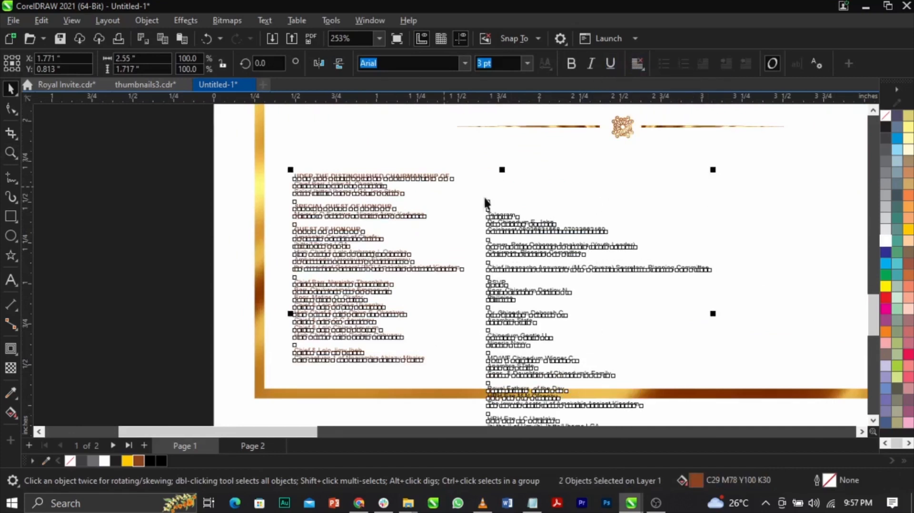
pyautogui.press('t')
pyautogui.click(697, 205)
# Delete the two blank lines above "Telegram" at the start of the Telegram and RSVP list.
pyautogui.doubleClick(492, 182)
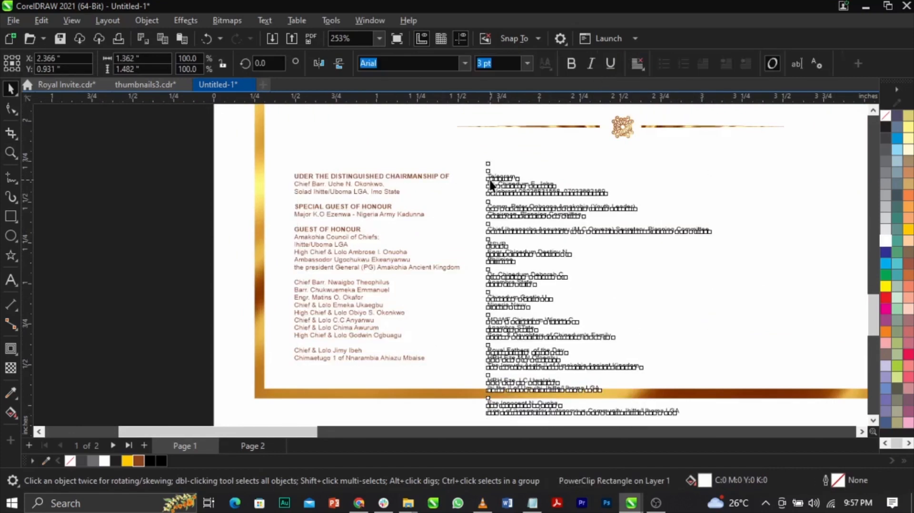
pyautogui.press('BackSpace')
pyautogui.press('BackSpace')
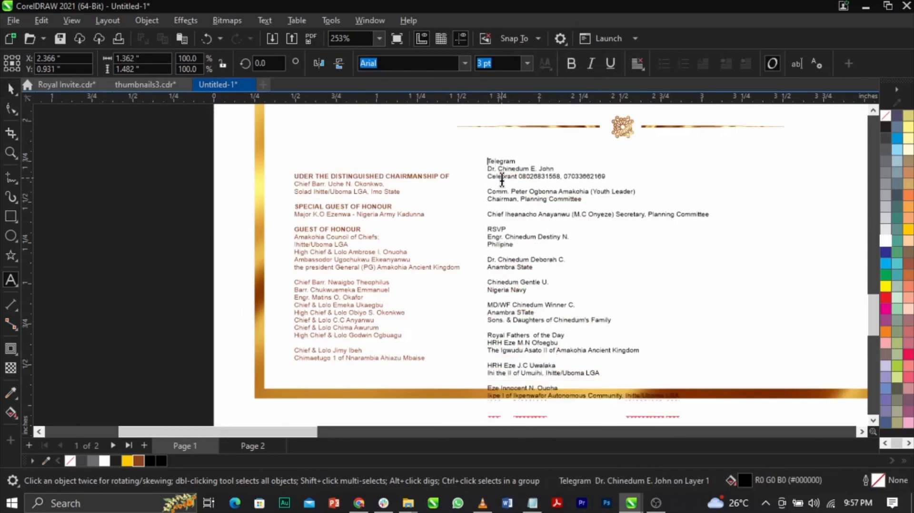
pyautogui.hotkey('ctrl', 'space')
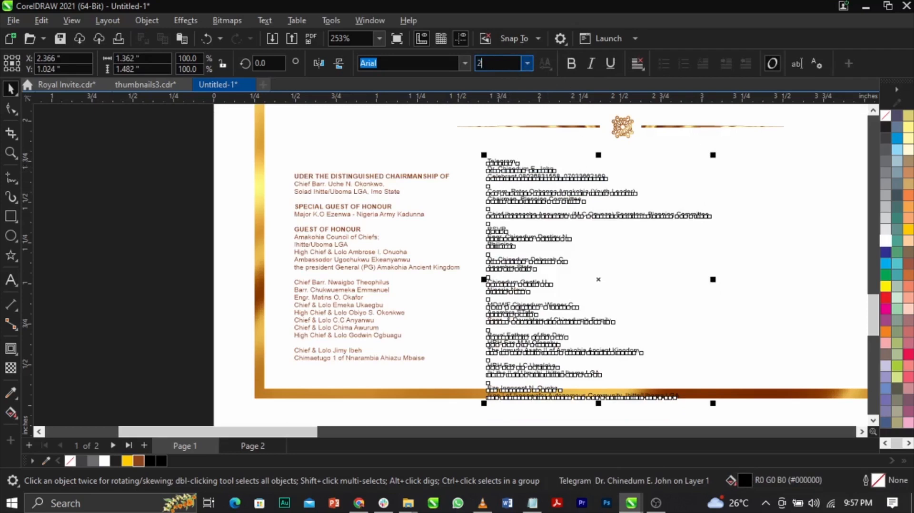
# Shrink the Telegram and RSVP list to about 2.57 pt text and top-align it with the chairmanship and guests list.
pyautogui.press('Return')
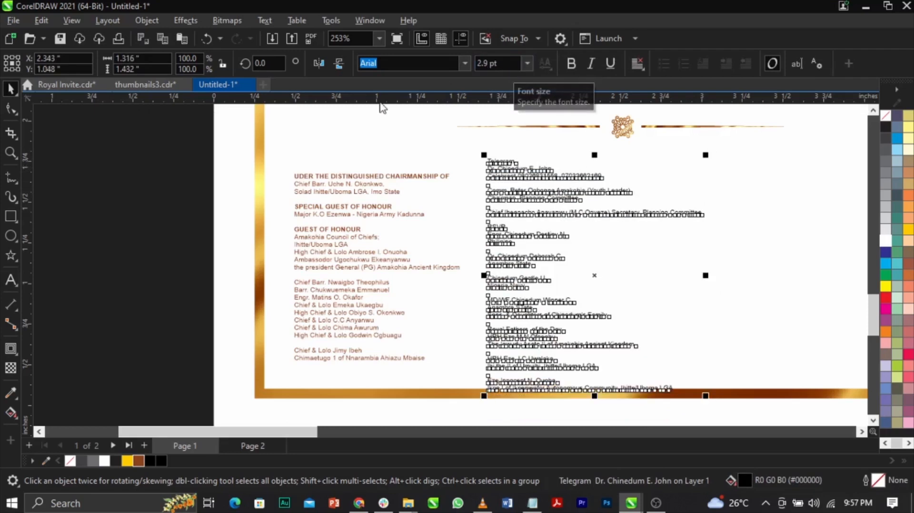
pyautogui.moveTo(707, 400); pyautogui.dragTo(683, 402)
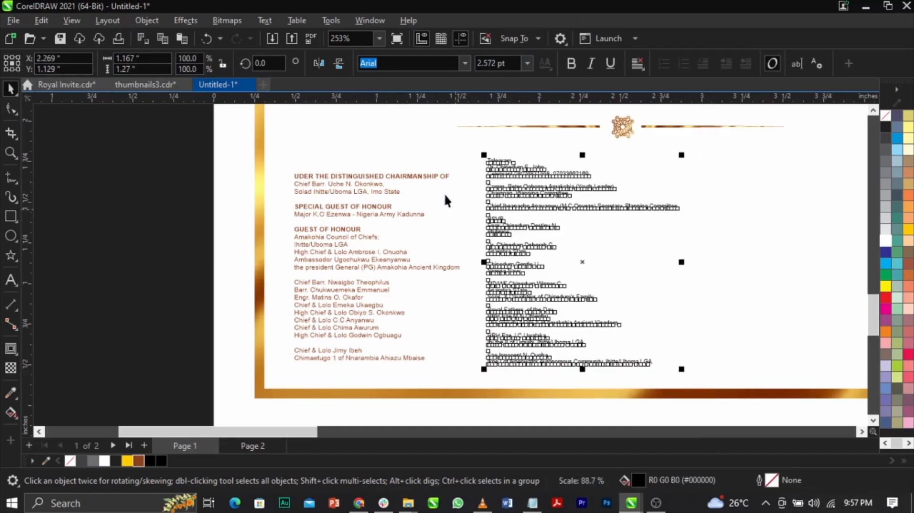
pyautogui.click(444, 176)
pyautogui.keyDown('shift'); pyautogui.click(498, 171); pyautogui.keyUp('shift')
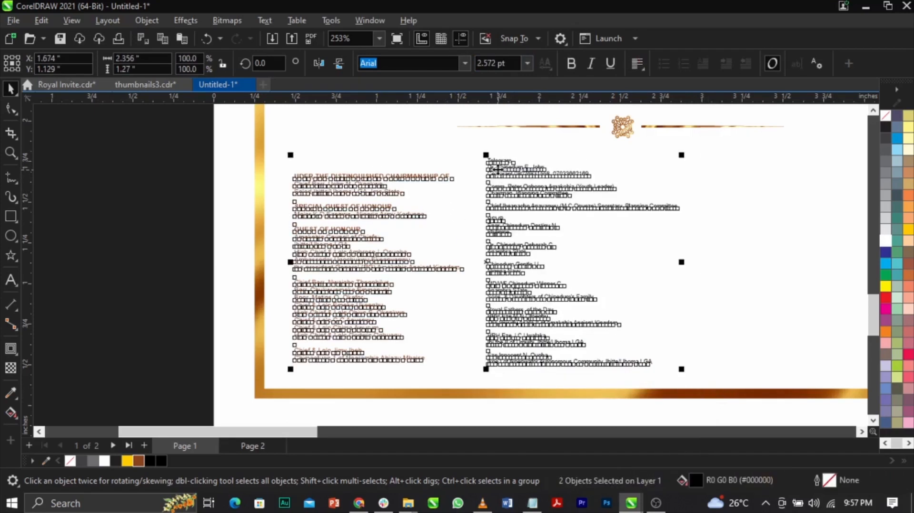
pyautogui.press('t')
pyautogui.click(722, 216)
# Make the "Telegram" heading of the second list uppercase and bold.
pyautogui.scroll(-1, 350, 221)
pyautogui.click(252, 147)
pyautogui.press('z')
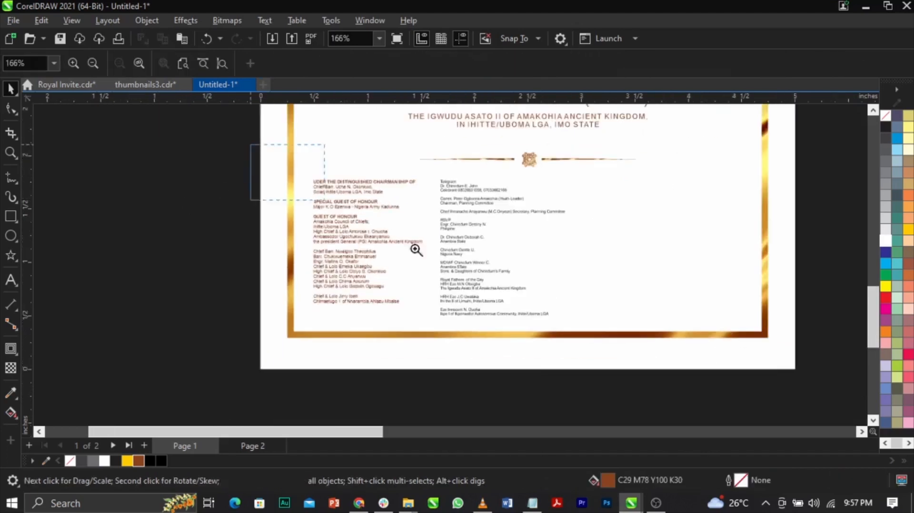
pyautogui.moveTo(253, 147); pyautogui.dragTo(648, 356)
pyautogui.press('space')
pyautogui.scroll(1, 452, 181)
pyautogui.doubleClick(462, 147)
pyautogui.moveTo(464, 147); pyautogui.dragTo(398, 151)
pyautogui.hotkey('shift', 'F3')
pyautogui.press('u')
pyautogui.press('Return')
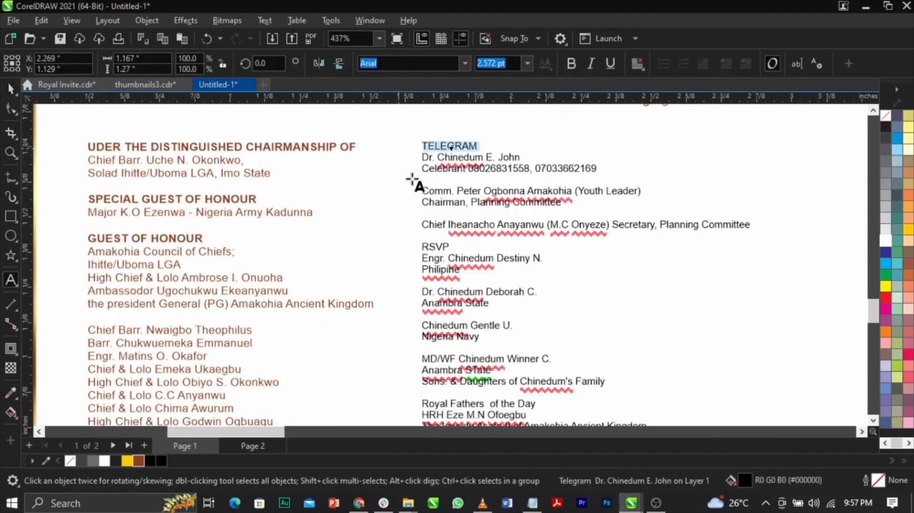
pyautogui.click(570, 63)
# Recolour the whole Telegram and RSVP list brown (C29 M78 Y100 K30).
pyautogui.hotkey('ctrl', 'space')
pyautogui.click(139, 461)
pyautogui.click(396, 248)
# Bold the RSVP heading in uppercase and space its letters apart as "R S V P".
pyautogui.scroll(1, 457, 226)
pyautogui.doubleClick(436, 263)
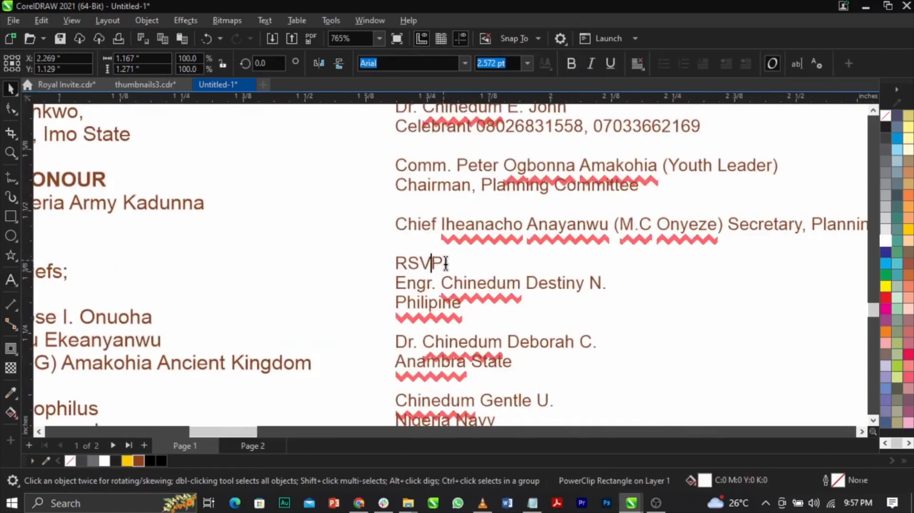
pyautogui.moveTo(443, 262); pyautogui.dragTo(373, 269)
pyautogui.hotkey('shift', 'F3')
pyautogui.press('Down')
pyautogui.press('Down')
pyautogui.press('Return')
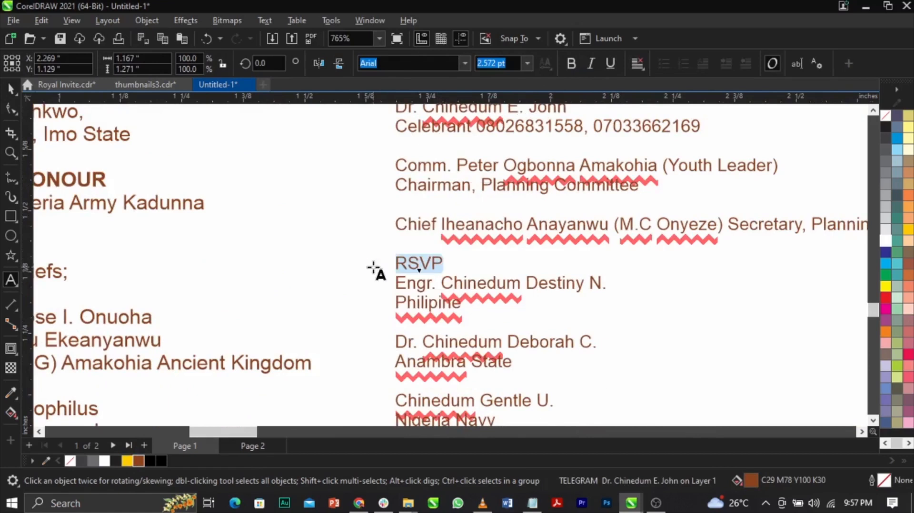
pyautogui.hotkey('ctrl', 'b')
pyautogui.click(408, 262)
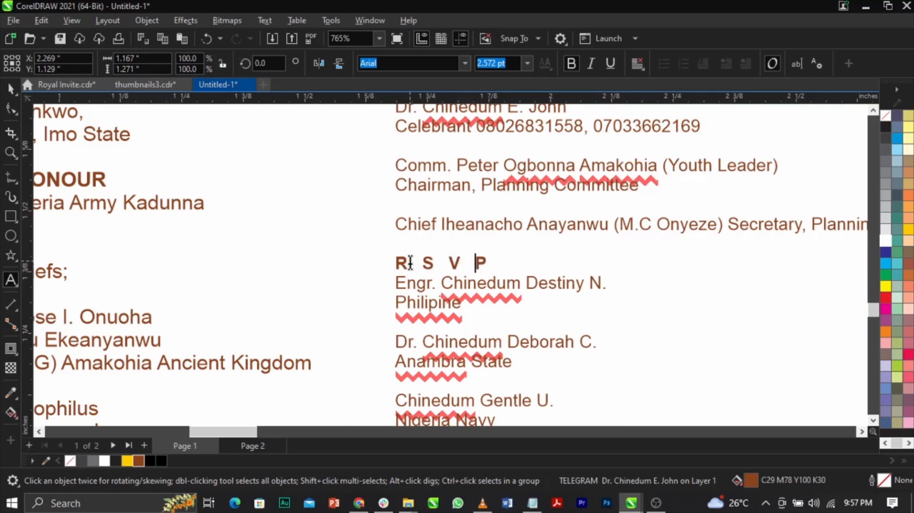
pyautogui.hotkey('ctrl', 'space')
# Bold the first two contact name lines beneath the R S V P heading, those above "Philipine" and "Anambra State".
pyautogui.scroll(-3, 408, 261)
pyautogui.click(797, 312)
pyautogui.scroll(-2, 524, 218)
pyautogui.press('z')
pyautogui.moveTo(364, 208); pyautogui.dragTo(584, 376)
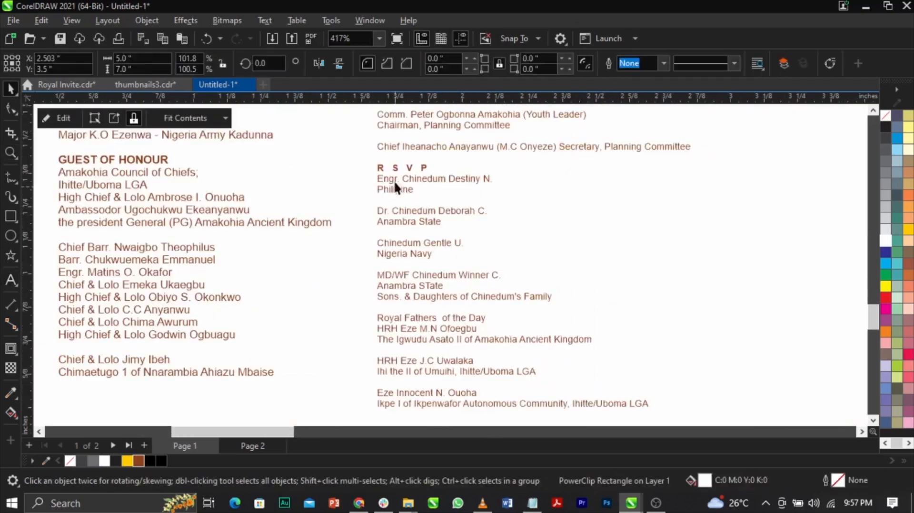
pyautogui.scroll(1, 384, 220)
pyautogui.doubleClick(384, 210)
pyautogui.moveTo(378, 211); pyautogui.dragTo(561, 214)
pyautogui.hotkey('ctrl', 'b')
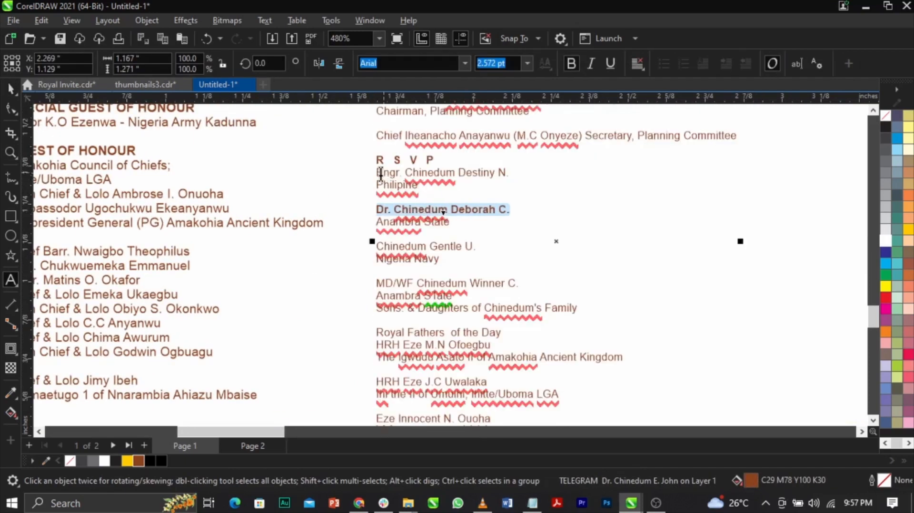
pyautogui.moveTo(377, 174); pyautogui.dragTo(526, 177)
pyautogui.hotkey('ctrl', 'b')
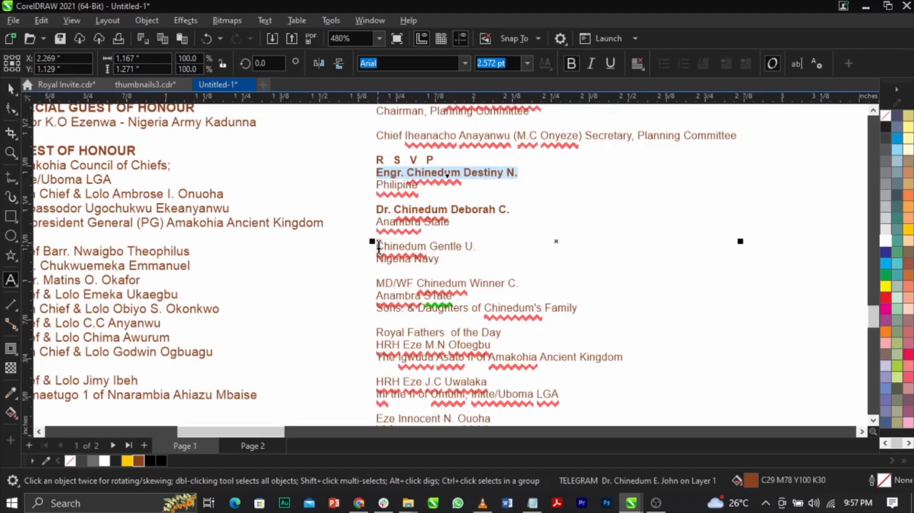
# Bold the contact name line above "Nigeria Navy" and the one starting with "MD/WF".
pyautogui.moveTo(379, 246); pyautogui.dragTo(496, 250)
pyautogui.hotkey('ctrl', 'b')
pyautogui.moveTo(377, 283); pyautogui.dragTo(505, 281)
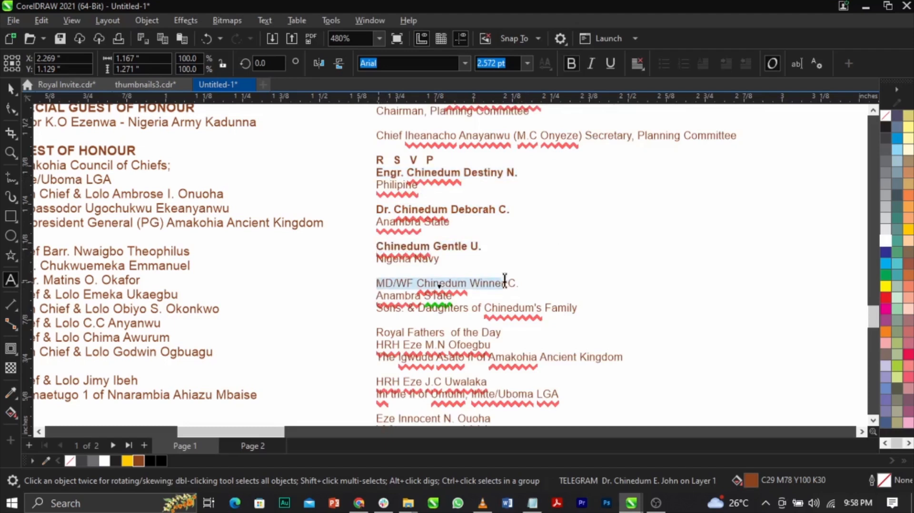
pyautogui.hotkey('ctrl', 'b')
# Make the "Royal Fathers of the Day" heading uppercase and bold.
pyautogui.moveTo(376, 332)
pyautogui.mouseDown()
pyautogui.moveTo(548, 327)
pyautogui.moveTo(374, 339)
pyautogui.mouseUp()
pyautogui.hotkey('shift', 'F3')
pyautogui.press('Down')
pyautogui.press('Down')
pyautogui.press('Return')
pyautogui.hotkey('ctrl', 'b')
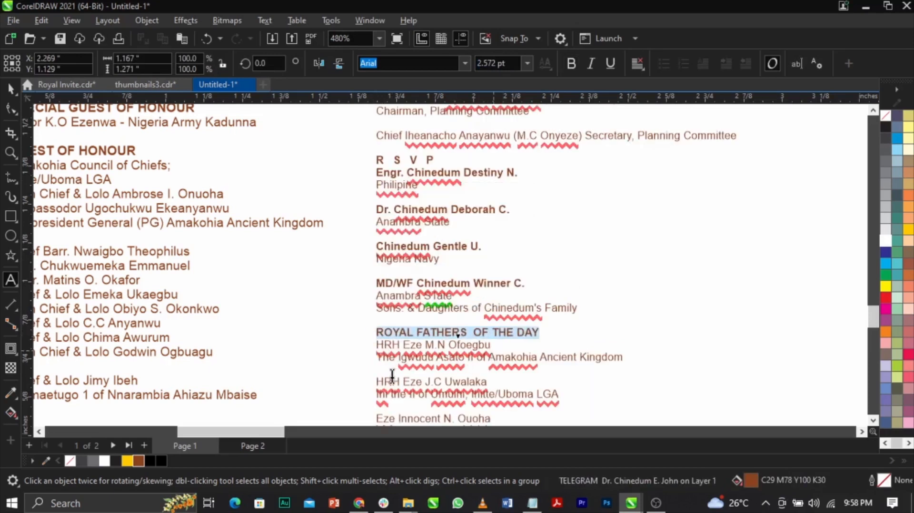
# Bold the three royal fathers' name lines under the "ROYAL FATHERS OF THE DAY" heading.
pyautogui.click(379, 381)
pyautogui.keyDown('shift'); pyautogui.click(502, 378); pyautogui.keyUp('shift')
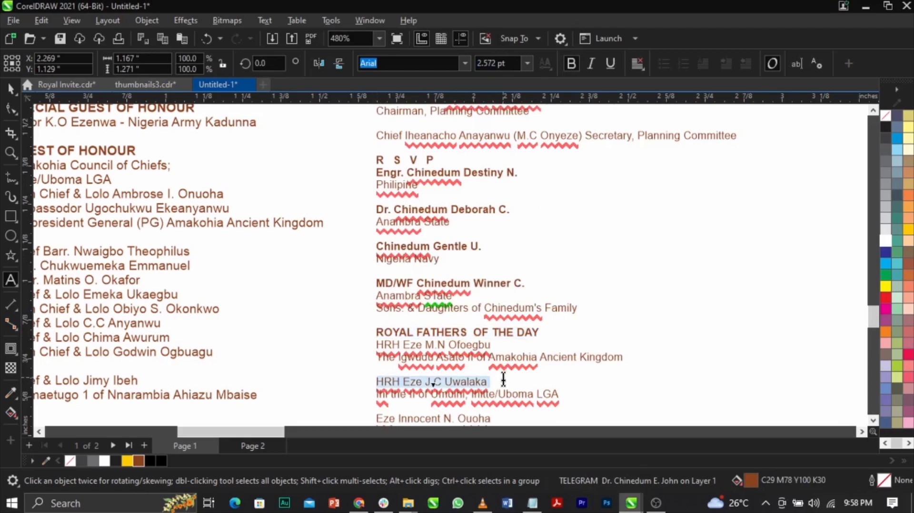
pyautogui.hotkey('ctrl', 'b')
pyautogui.moveTo(491, 345); pyautogui.dragTo(402, 346)
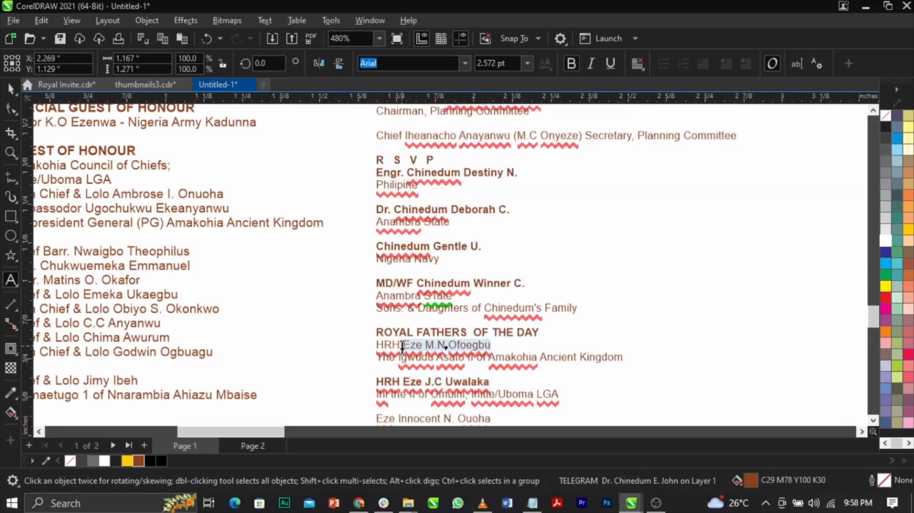
pyautogui.hotkey('ctrl', 'b')
pyautogui.scroll(-4, 475, 305)
pyautogui.scroll(4, 516, 301)
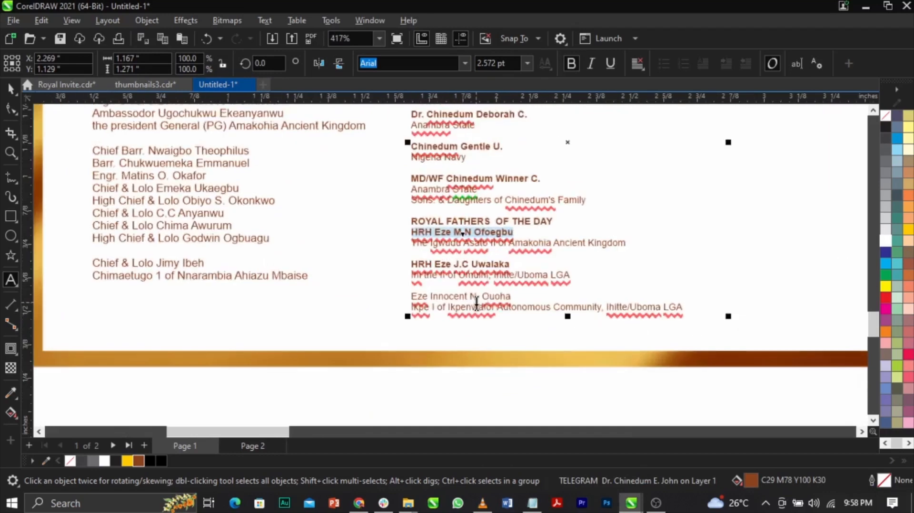
pyautogui.moveTo(515, 300); pyautogui.dragTo(399, 297)
pyautogui.hotkey('ctrl', 'b')
pyautogui.hotkey('ctrl', 'space')
pyautogui.click(573, 318)
pyautogui.scroll(-2, 581, 331)
pyautogui.scroll(2, 333, 213)
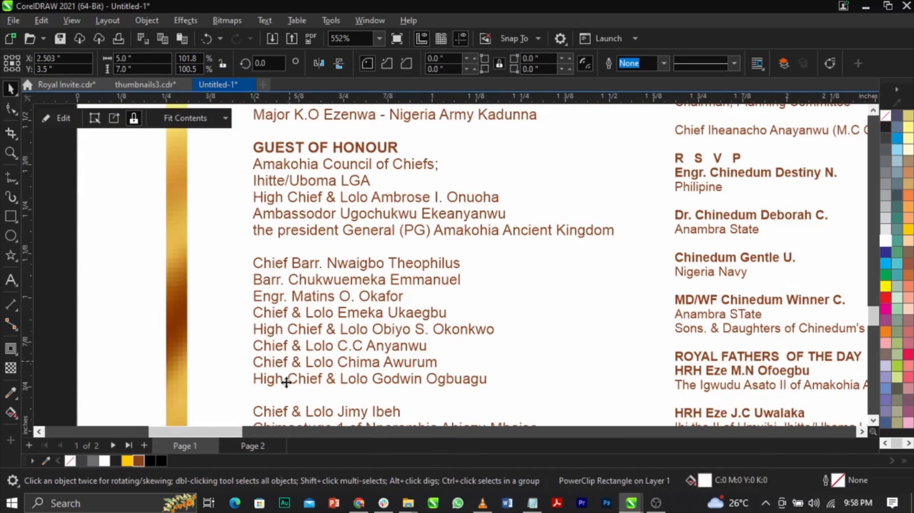
pyautogui.scroll(-1, 333, 300)
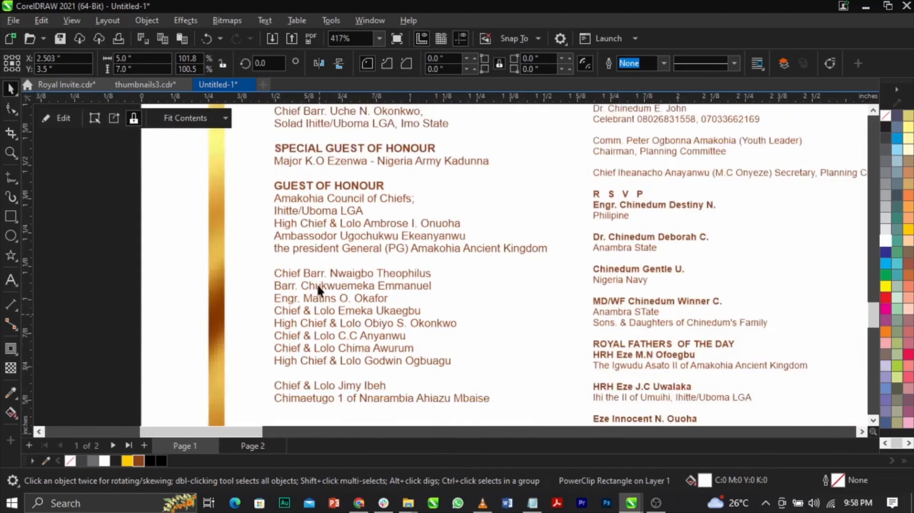
# Add an extra blank line above the "SPECIAL GUEST OF HONOUR" and "GUEST OF HONOUR" headings.
pyautogui.scroll(-3, 272, 189)
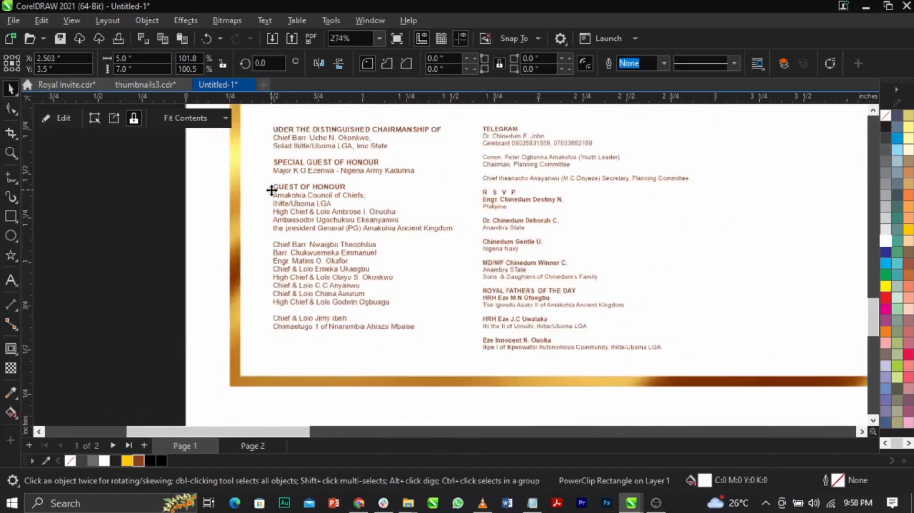
pyautogui.scroll(5, 272, 190)
pyautogui.doubleClick(280, 189)
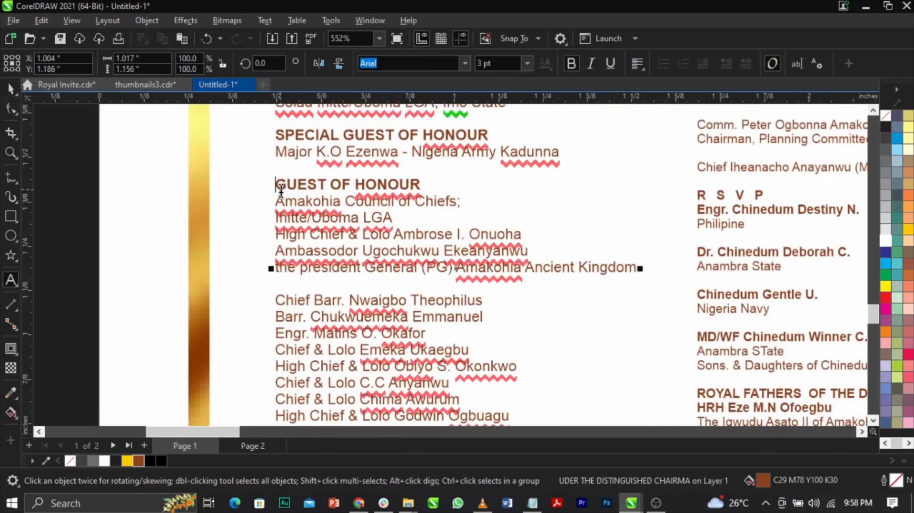
pyautogui.press('Return')
pyautogui.press('Return')
pyautogui.scroll(-3, 314, 238)
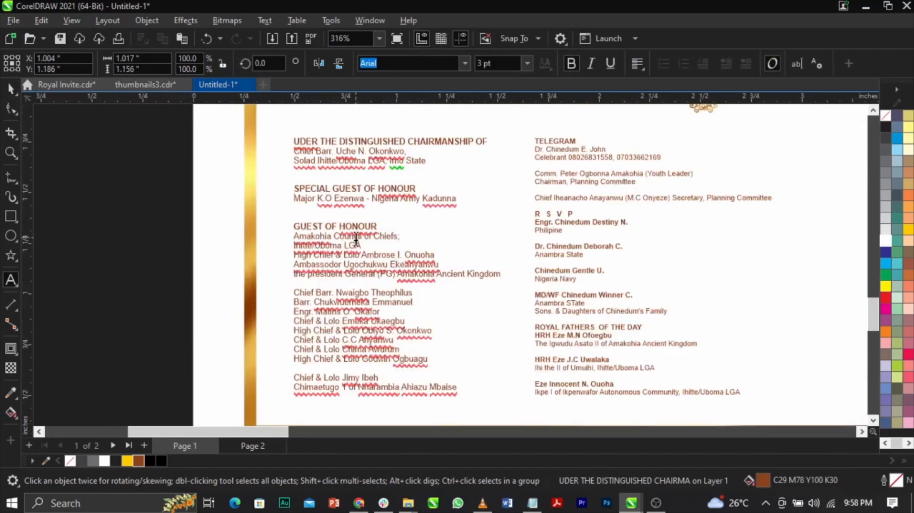
pyautogui.click(202, 239)
# Examine how the guest list and RSVP text columns line up beneath the ornamental divider.
pyautogui.scroll(-2, 383, 237)
pyautogui.scroll(-1, 718, 336)
pyautogui.scroll(2, 795, 362)
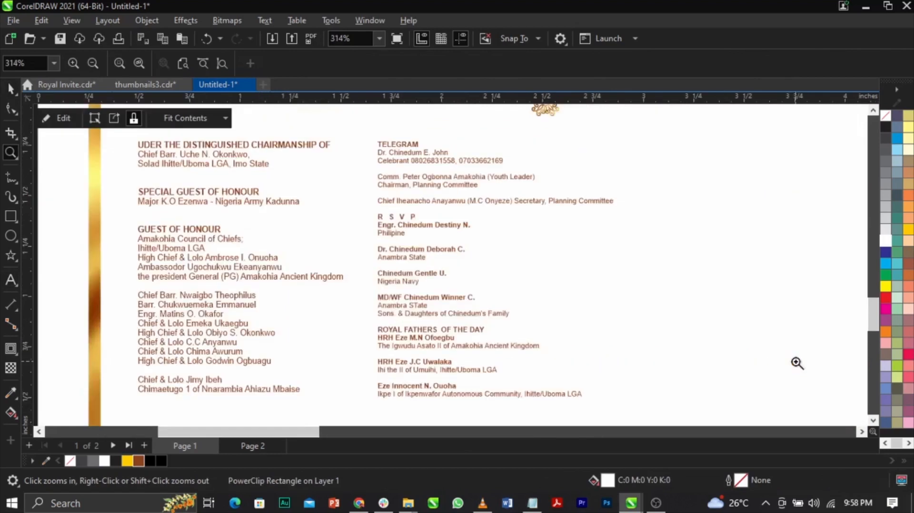
pyautogui.scroll(-3, 456, 275)
pyautogui.scroll(-1, 443, 223)
pyautogui.scroll(2, 442, 215)
pyautogui.click(436, 210)
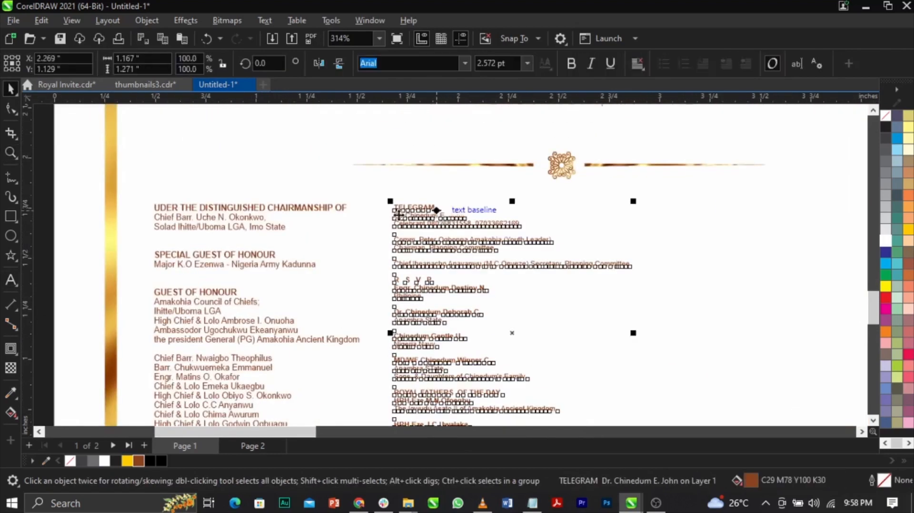
pyautogui.keyDown('shift'); pyautogui.click(343, 208); pyautogui.keyUp('shift')
pyautogui.scroll(-2, 379, 247)
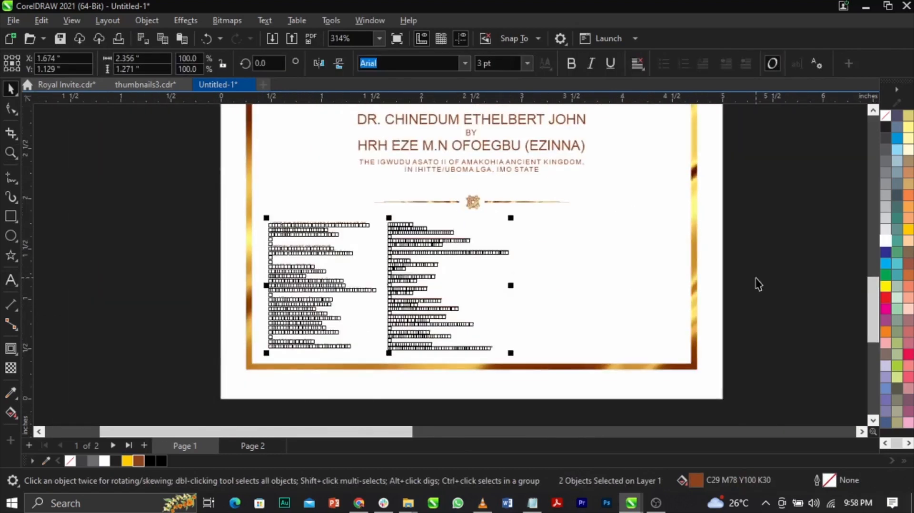
pyautogui.press('z')
pyautogui.moveTo(154, 220); pyautogui.dragTo(682, 381)
pyautogui.scroll(-13, 384, 289)
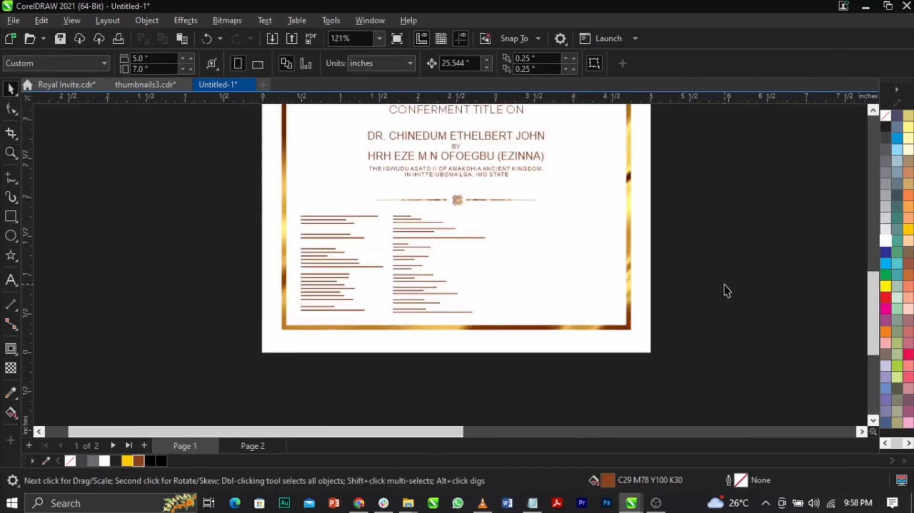
# Place the date, venue and reception text in the empty area beside the RSVP column and fill it black.
pyautogui.moveTo(545, 228); pyautogui.dragTo(790, 125)
pyautogui.moveTo(709, 158); pyautogui.dragTo(537, 276)
pyautogui.press('F2')
pyautogui.moveTo(325, 249)
pyautogui.mouseDown()
pyautogui.moveTo(532, 305)
pyautogui.moveTo(595, 308)
pyautogui.mouseUp()
pyautogui.moveTo(461, 293); pyautogui.dragTo(571, 309)
pyautogui.moveTo(486, 278); pyautogui.dragTo(358, 281)
pyautogui.click(163, 460)
pyautogui.press('F2')
pyautogui.moveTo(201, 227); pyautogui.dragTo(515, 337)
pyautogui.click(739, 325)
# Break the event details apart into separate text lines and move the date line higher.
pyautogui.click(558, 220)
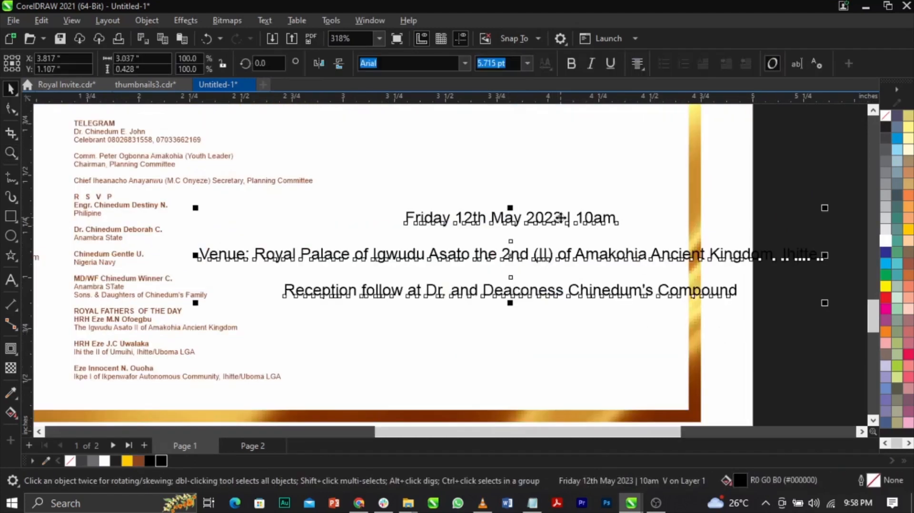
pyautogui.hotkey('ctrl', 'k')
pyautogui.moveTo(561, 218); pyautogui.dragTo(568, 180)
# Break the venue text onto a second line after "2nd (II)" and left-align the text.
pyautogui.click(535, 258)
pyautogui.click(535, 256)
pyautogui.press('F8')
pyautogui.press('Return')
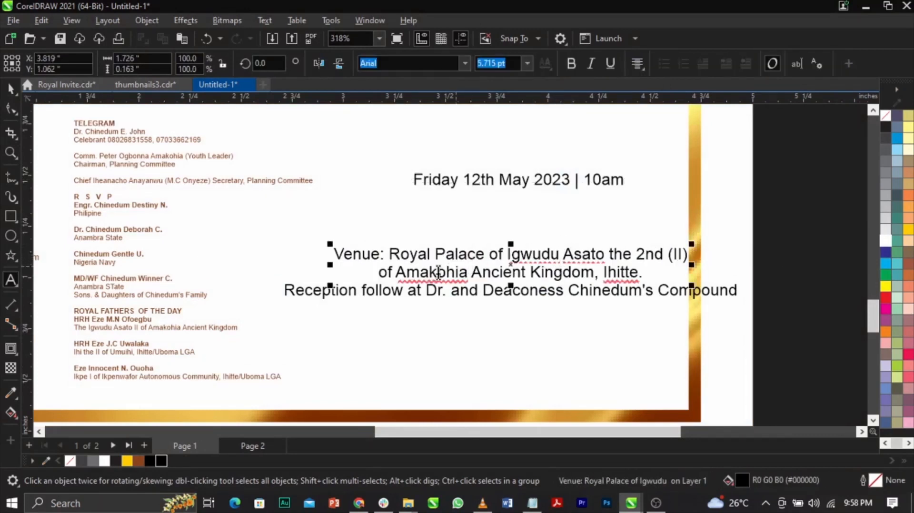
pyautogui.moveTo(389, 259); pyautogui.dragTo(283, 259)
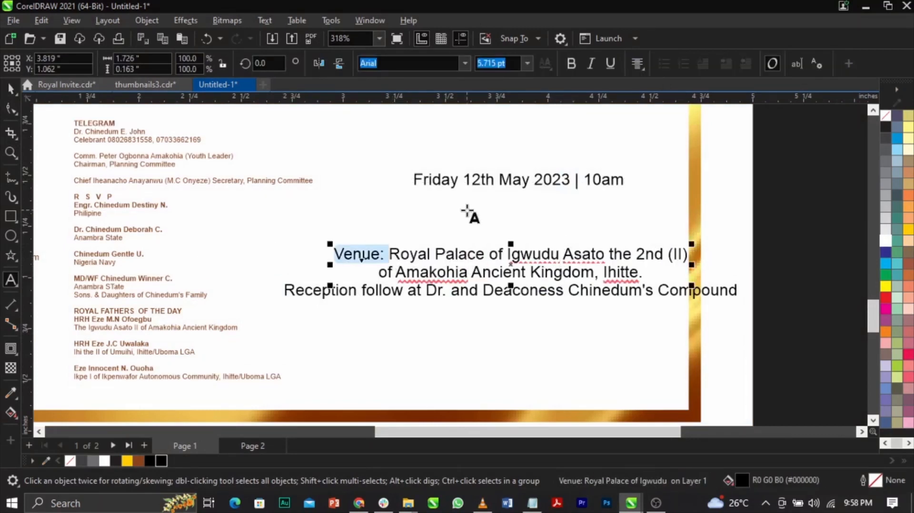
pyautogui.hotkey('ctrl', 'space')
pyautogui.click(638, 63)
pyautogui.click(649, 96)
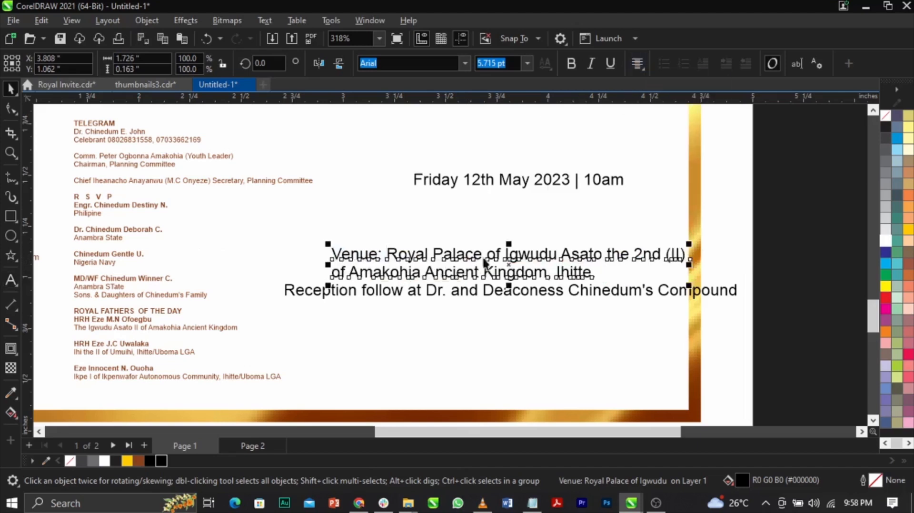
# Move the reception text lower, break it into two lines after "Reception follow at", and left-align it.
pyautogui.moveTo(514, 295); pyautogui.dragTo(529, 331)
pyautogui.doubleClick(528, 331)
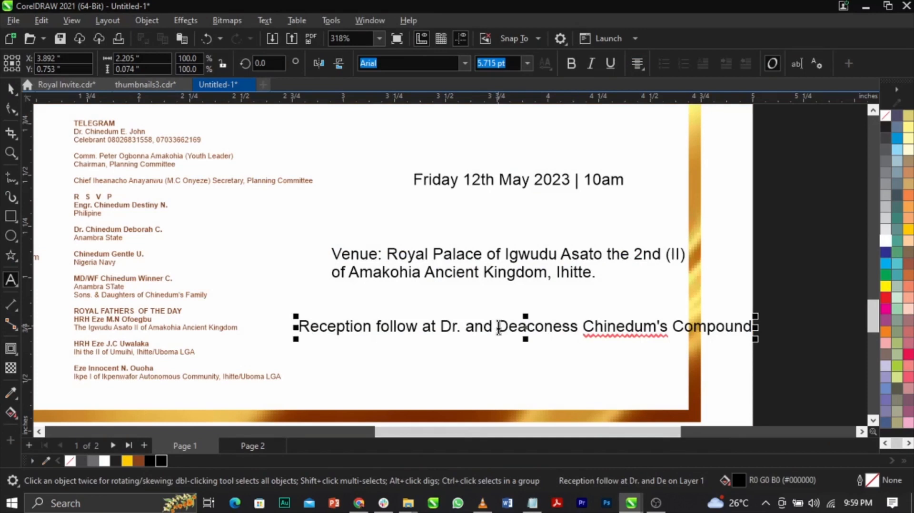
pyautogui.press('Return')
pyautogui.click(569, 327)
pyautogui.press('Return')
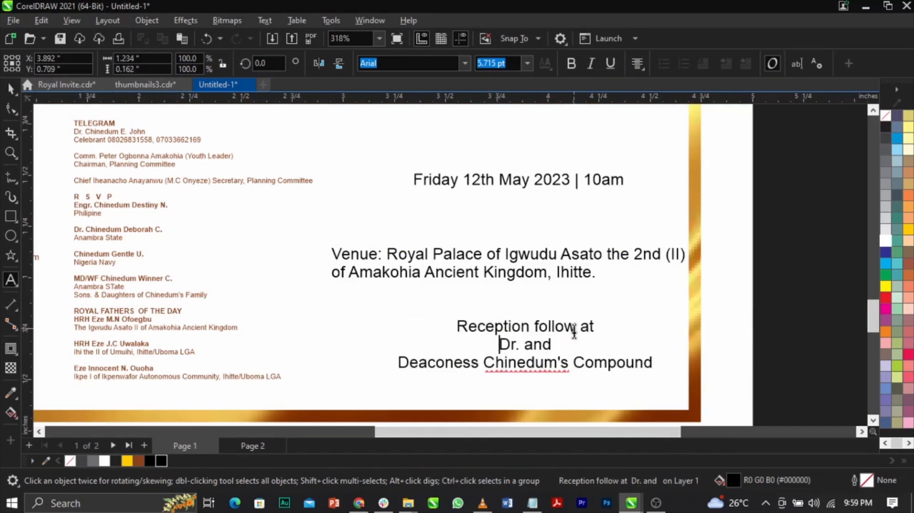
pyautogui.press('Delete')
pyautogui.hotkey('ctrl', 'space')
pyautogui.click(637, 63)
pyautogui.click(650, 93)
# Align the left edges of the venue and reception texts and set both to 5 pt.
pyautogui.keyDown('shift'); pyautogui.click(519, 275); pyautogui.keyUp('shift')
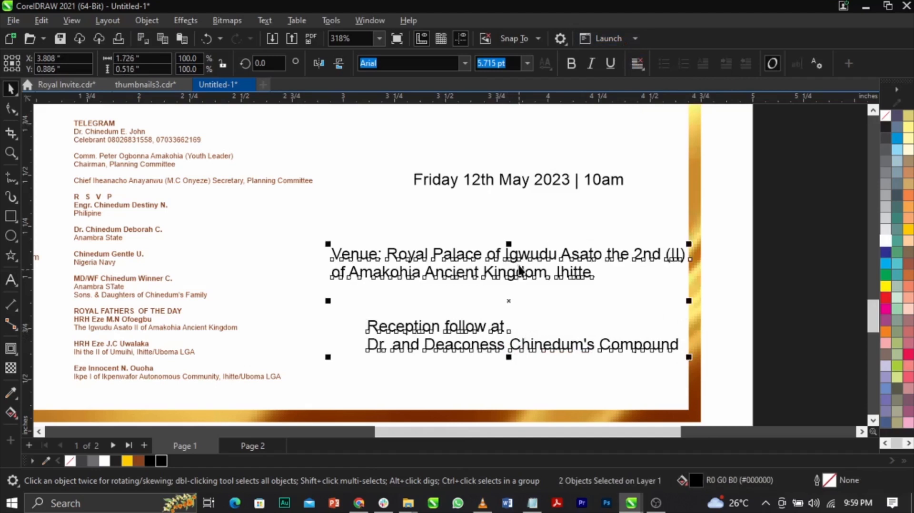
pyautogui.press('l')
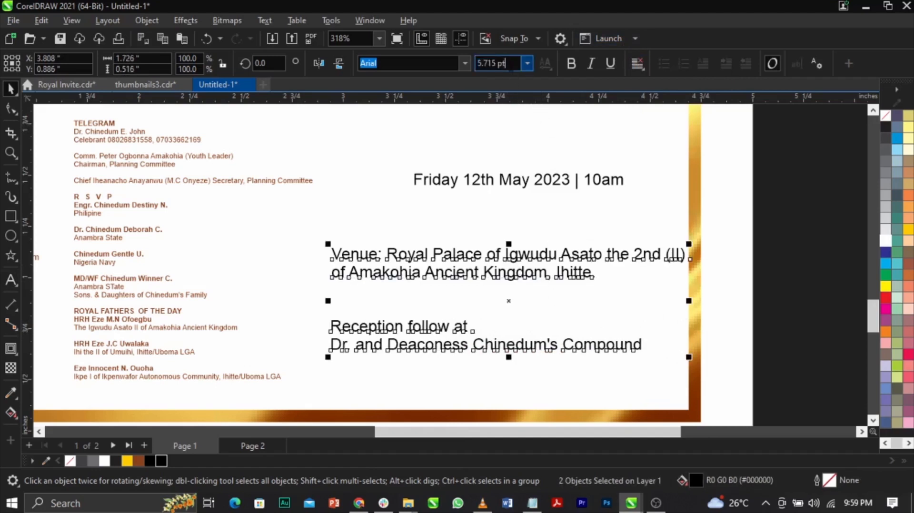
pyautogui.click(610, 347)
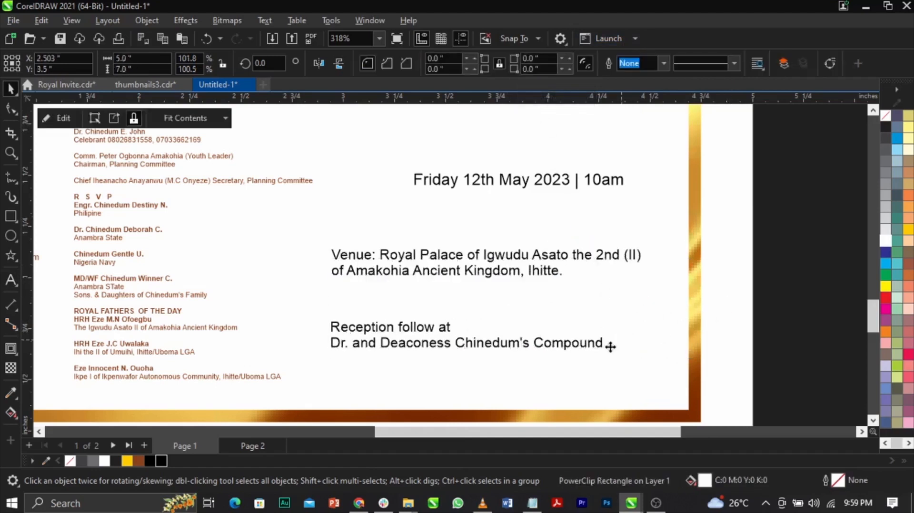
# Move the reception text up closer beneath the venue text.
pyautogui.moveTo(593, 348); pyautogui.dragTo(593, 325)
pyautogui.scroll(-1, 614, 305)
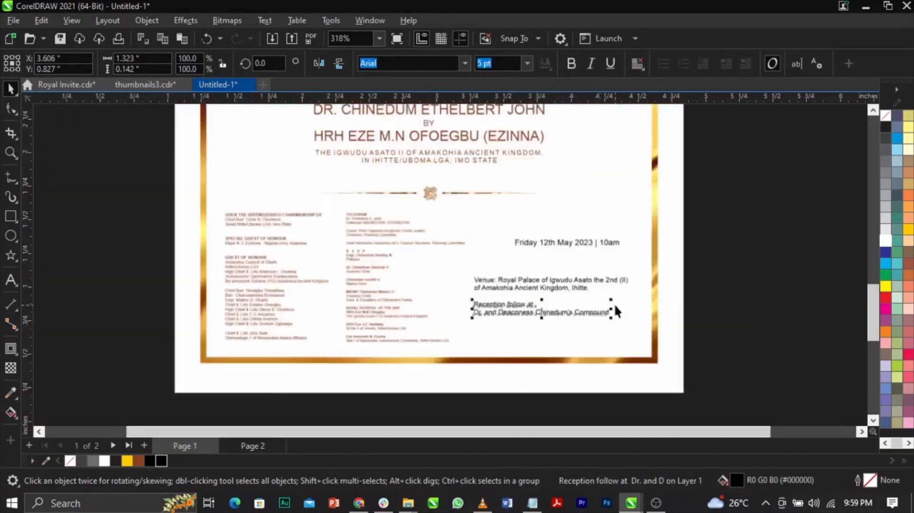
pyautogui.scroll(-1, 614, 304)
pyautogui.scroll(3, 410, 295)
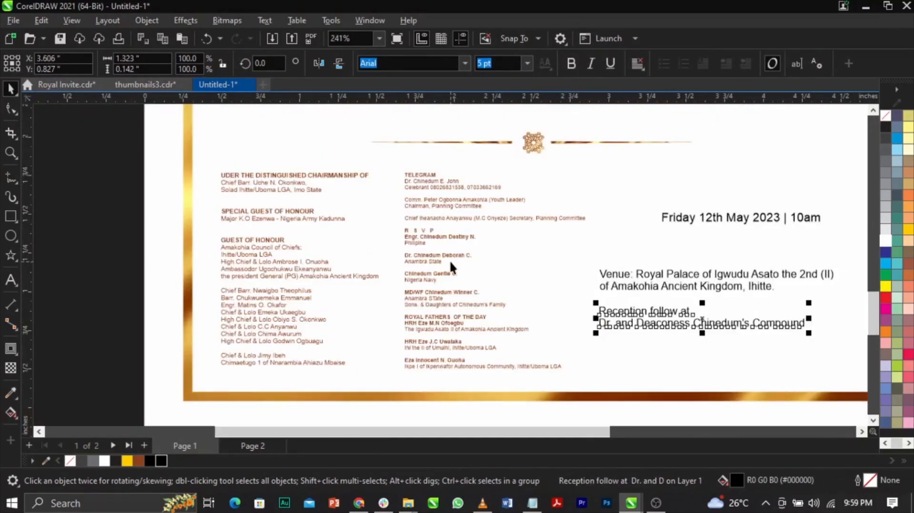
pyautogui.scroll(-2, 449, 260)
# Align the date line's left edge with the venue and reception texts and shift all three toward the gold border.
pyautogui.moveTo(726, 227); pyautogui.dragTo(506, 329)
pyautogui.scroll(3, 602, 245)
pyautogui.moveTo(606, 232); pyautogui.dragTo(571, 196)
pyautogui.scroll(-1, 573, 218)
pyautogui.scroll(2, 690, 333)
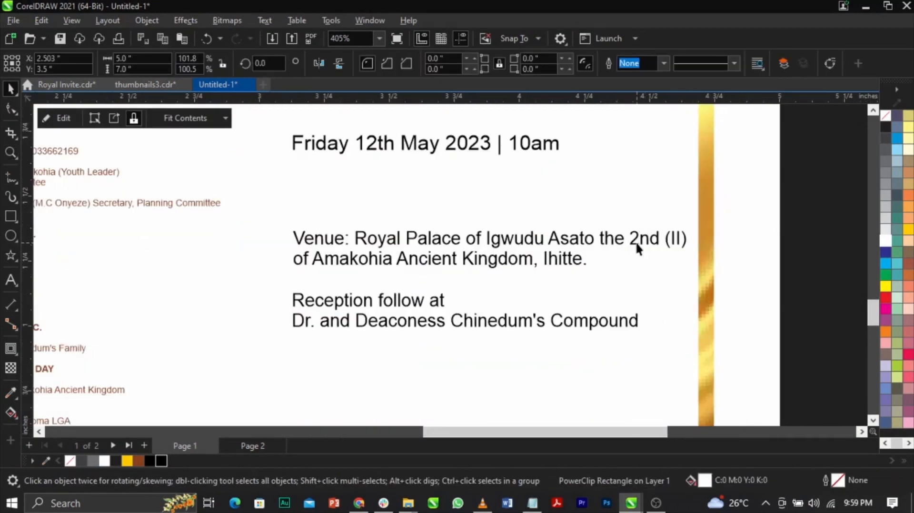
# Fill the date, venue and reception texts with the document's brown, C29 M78 Y100 K30.
pyautogui.scroll(-2, 633, 243)
pyautogui.moveTo(676, 170); pyautogui.dragTo(436, 329)
pyautogui.click(140, 462)
pyautogui.click(688, 253)
# Break the date text into "Friday 12th", "May 2023" and "| 10am" lines and split them into separate objects.
pyautogui.scroll(2, 472, 180)
pyautogui.doubleClick(483, 193)
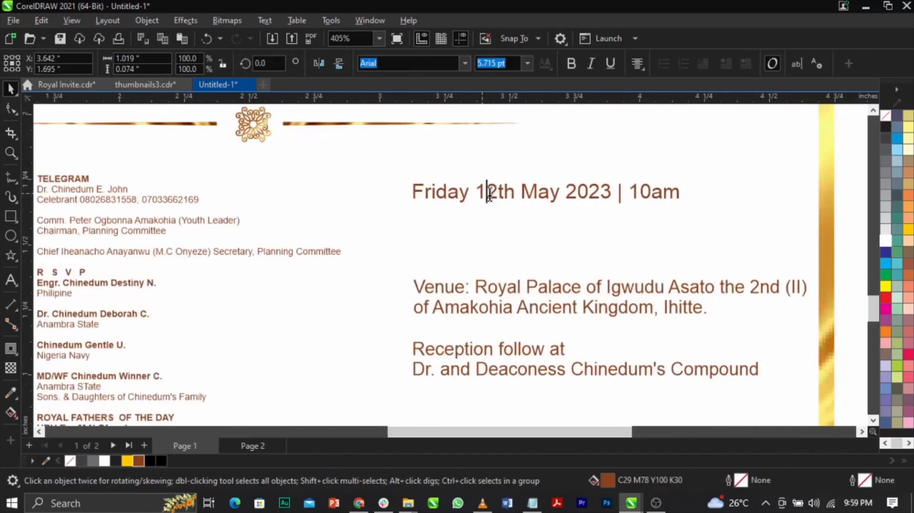
pyautogui.press('Return')
pyautogui.click(564, 216)
pyautogui.press('Return')
pyautogui.hotkey('ctrl', 'space')
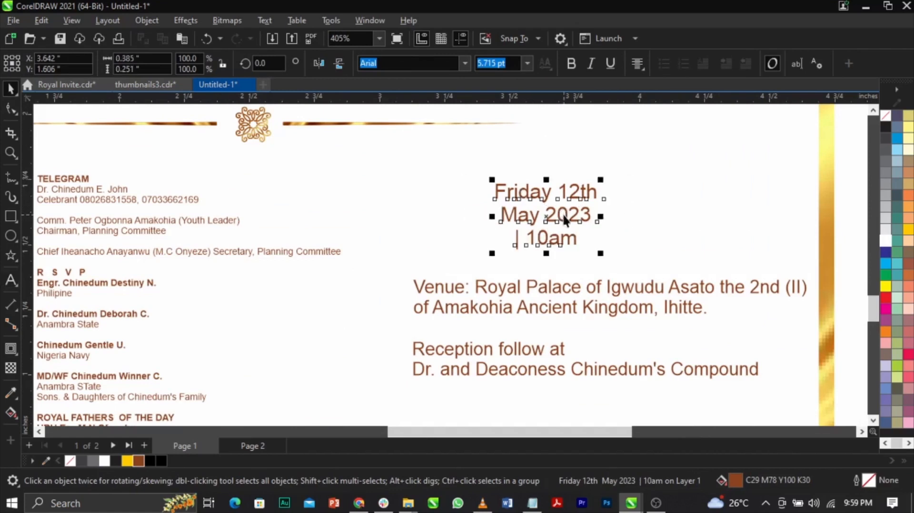
pyautogui.hotkey('ctrl', 'k')
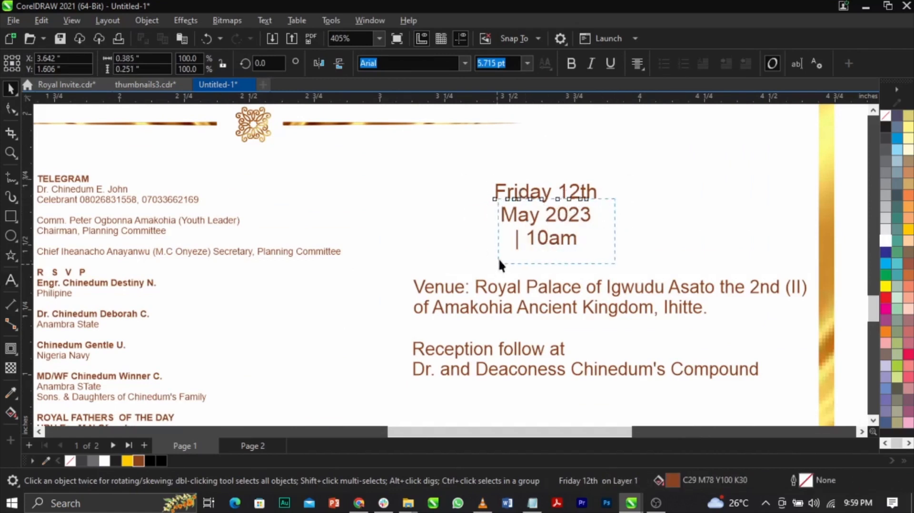
# Move "May 2023" and "| 10am" aside, and cut "12th" from the "Friday" line into its own text object.
pyautogui.moveTo(526, 214); pyautogui.dragTo(653, 207)
pyautogui.keyDown('shift'); pyautogui.click(559, 190); pyautogui.keyUp('shift')
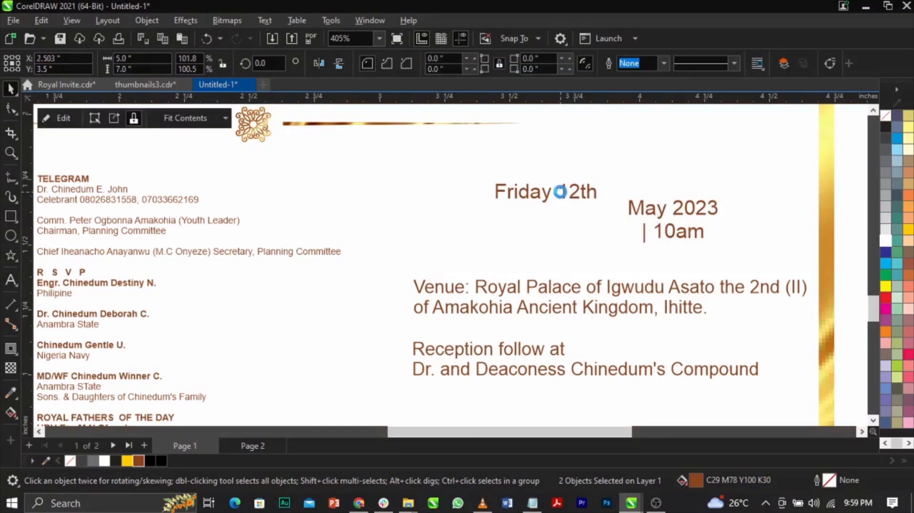
pyautogui.doubleClick(559, 191)
pyautogui.hotkey('ctrl', 'z')
pyautogui.doubleClick(560, 191)
pyautogui.moveTo(559, 192); pyautogui.dragTo(622, 194)
pyautogui.hotkey('ctrl', 'x')
pyautogui.click(469, 230)
pyautogui.hotkey('ctrl', 'v')
pyautogui.hotkey('ctrl', 'space')
# Set "12th" in uppercase Albright free and enlarge it to about 22 pt.
pyautogui.click(464, 63)
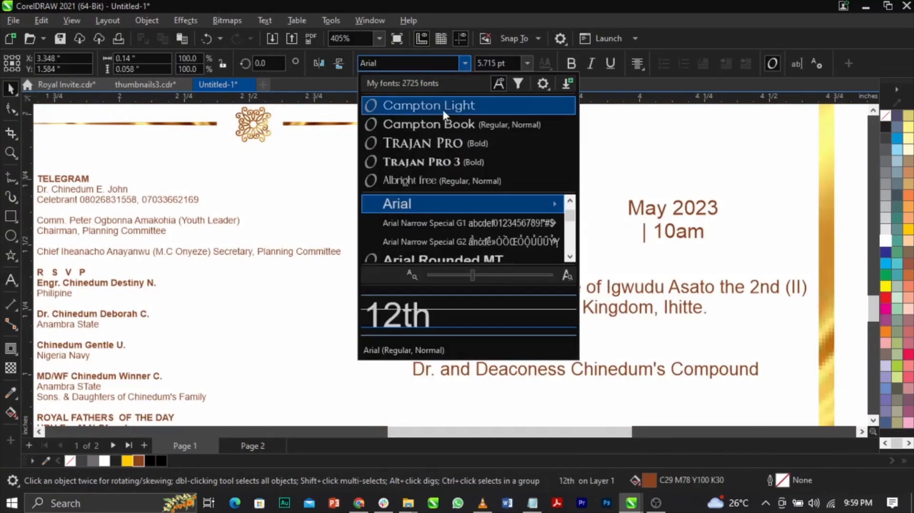
pyautogui.press('Escape')
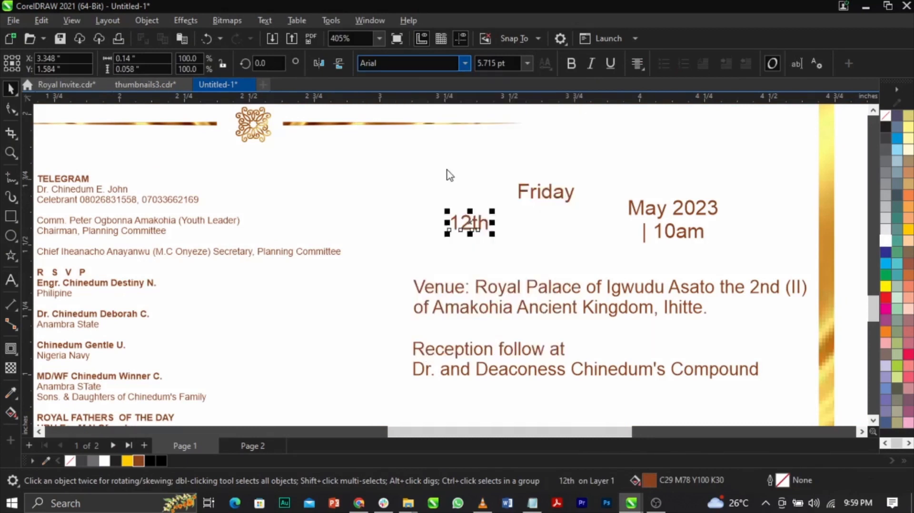
pyautogui.doubleClick(482, 222)
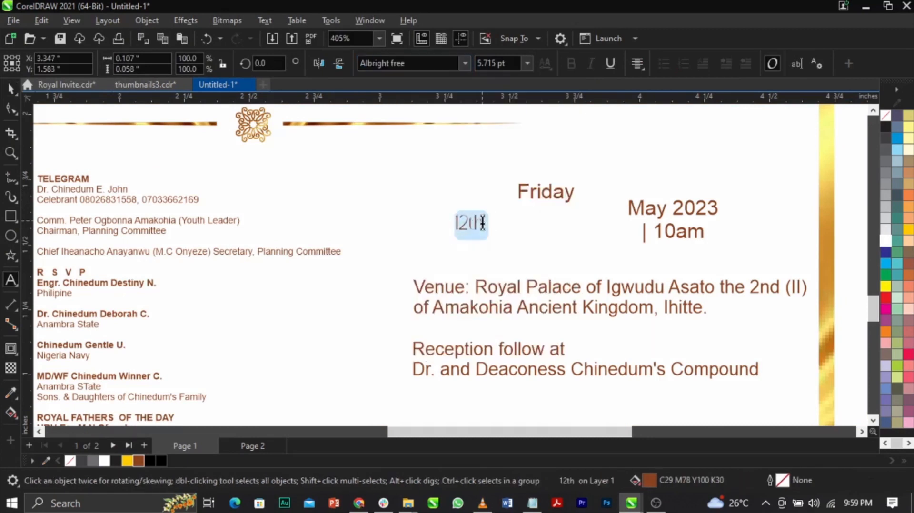
pyautogui.hotkey('shift', 'F3')
pyautogui.click(421, 235)
pyautogui.click(438, 291)
pyautogui.moveTo(491, 218); pyautogui.dragTo(571, 175)
# Move the venue and reception texts lower to make room for the enlarged date.
pyautogui.click(543, 288)
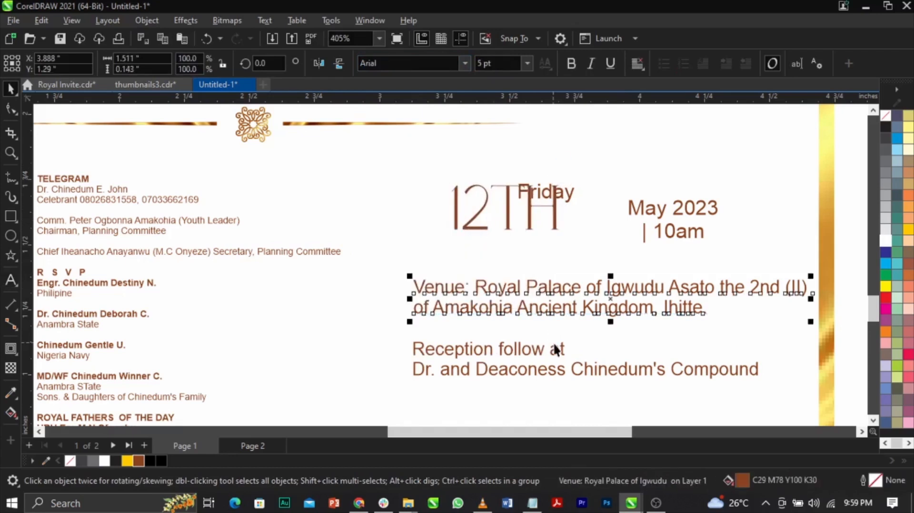
pyautogui.moveTo(560, 344); pyautogui.dragTo(559, 390)
pyautogui.moveTo(560, 306); pyautogui.dragTo(560, 348)
# Position "Friday" directly above "12TH" and convert it to uppercase.
pyautogui.moveTo(535, 204); pyautogui.dragTo(466, 192)
pyautogui.doubleClick(466, 192)
pyautogui.hotkey('shift', 'F3')
pyautogui.press('Down')
pyautogui.press('Down')
pyautogui.press('Return')
pyautogui.hotkey('ctrl', 'space')
# Align the left edges of "FRIDAY" and "12TH" and adjust the vertical gap between them.
pyautogui.keyDown('shift'); pyautogui.click(489, 227); pyautogui.keyUp('shift')
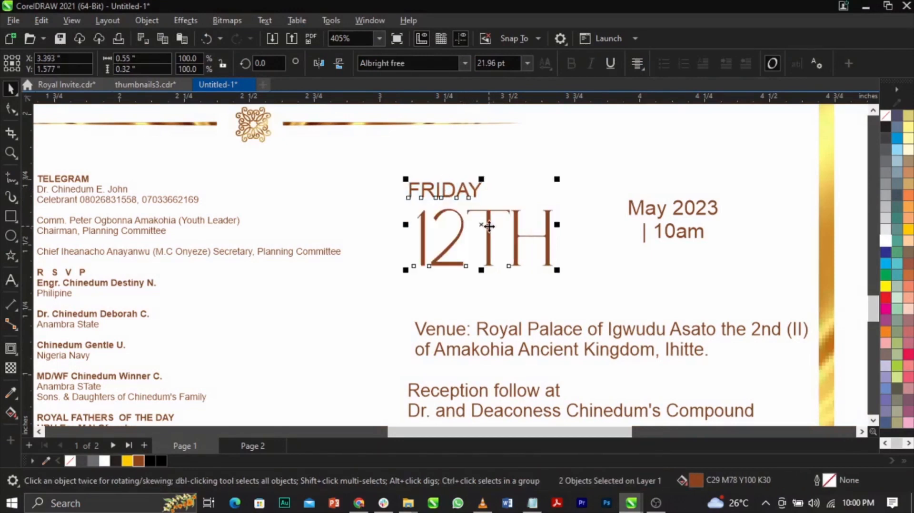
pyautogui.press('l')
pyautogui.click(614, 251)
pyautogui.scroll(1, 518, 212)
pyautogui.moveTo(477, 216); pyautogui.dragTo(477, 210)
# Move "May 2023" directly beneath "12TH" and convert it to uppercase.
pyautogui.click(721, 218)
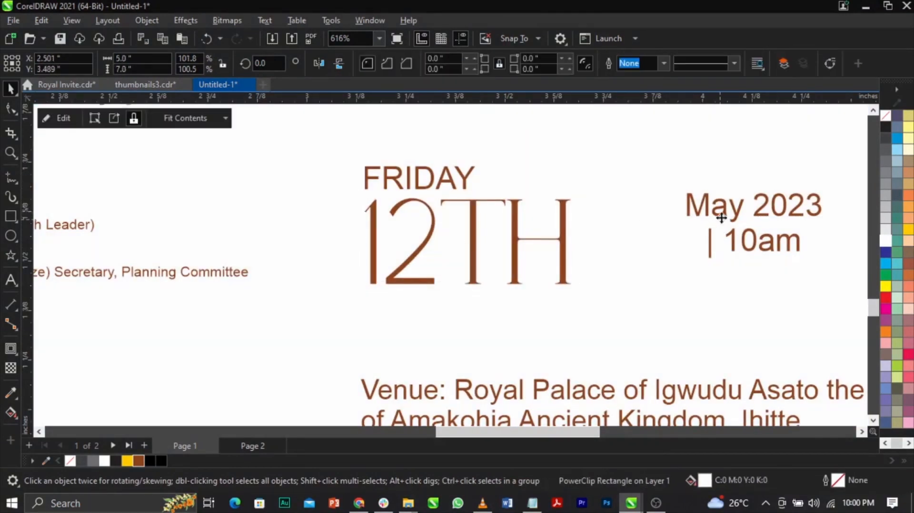
pyautogui.click(721, 217)
pyautogui.moveTo(721, 217); pyautogui.dragTo(398, 323)
pyautogui.doubleClick(399, 323)
pyautogui.hotkey('shift', 'F3')
pyautogui.press('Return')
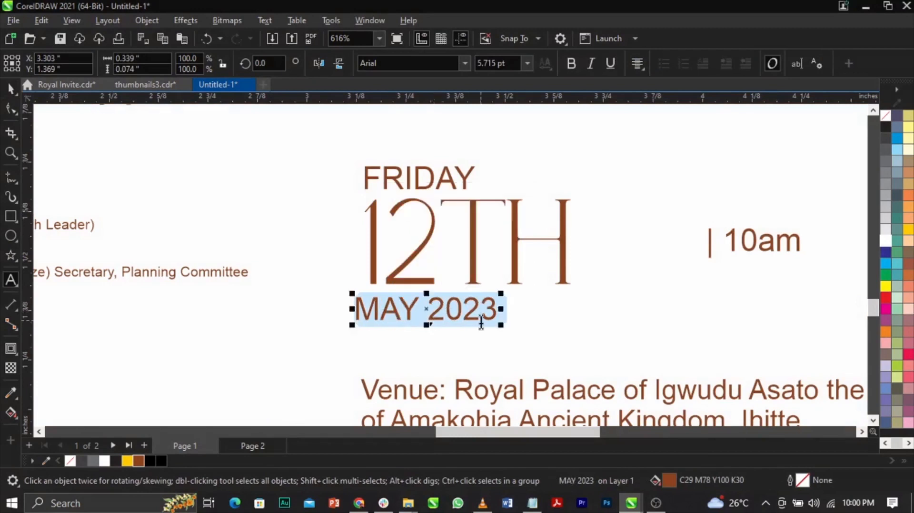
pyautogui.press('Escape')
# Align the left edge of "MAY 2023" with "12TH".
pyautogui.keyDown('shift'); pyautogui.click(512, 281); pyautogui.keyUp('shift')
pyautogui.press('l')
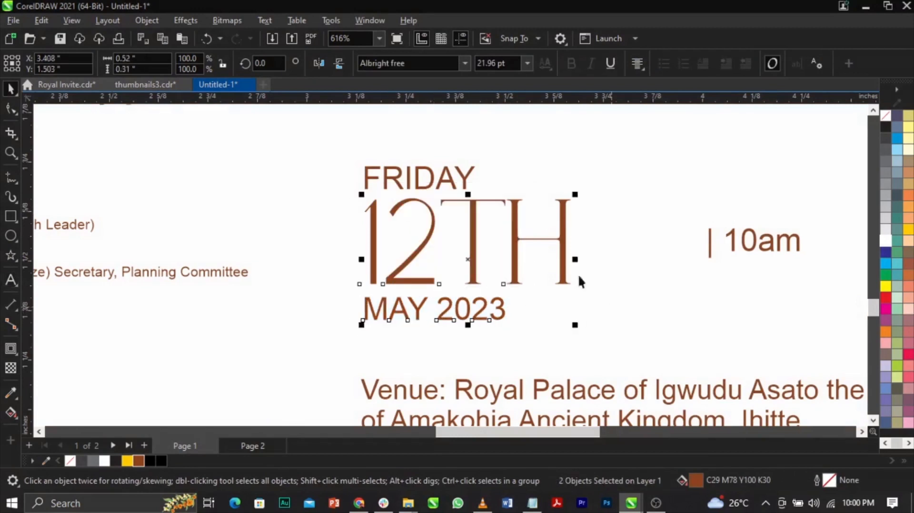
pyautogui.click(521, 176)
# Widen the letter spacing of "FRIDAY" to roughly the width of "12TH" with the Shape tool.
pyautogui.scroll(-2, 521, 176)
pyautogui.scroll(2, 333, 112)
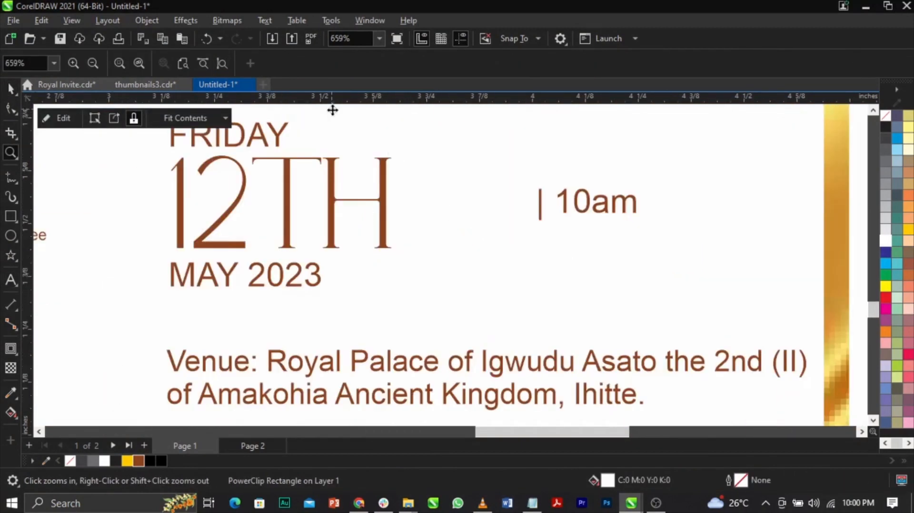
pyautogui.keyDown('ctrl'); pyautogui.click(288, 127); pyautogui.keyUp('ctrl')
pyautogui.scroll(-1, 286, 124)
pyautogui.scroll(1, 251, 142)
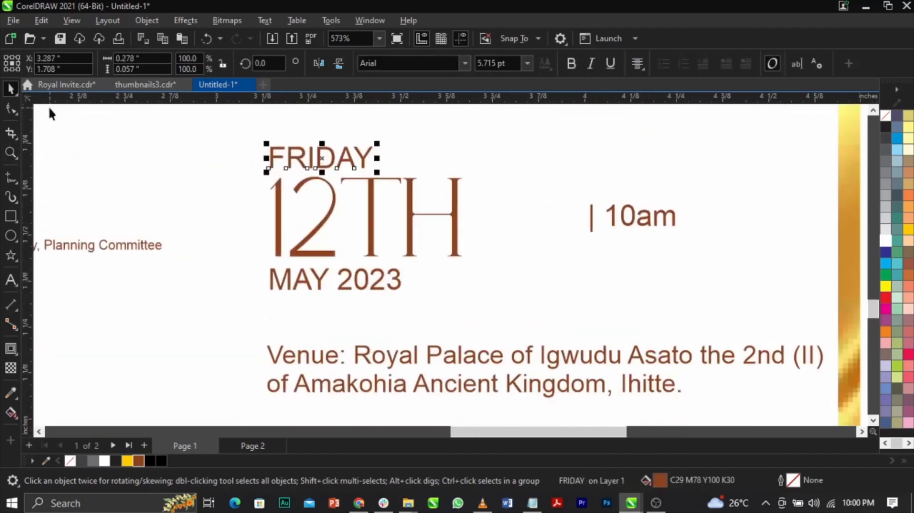
pyautogui.click(12, 109)
pyautogui.moveTo(377, 172); pyautogui.dragTo(486, 169)
pyautogui.press('space')
# Align the left edge of the letter-spaced "FRIDAY" with "12TH".
pyautogui.keyDown('ctrl'); pyautogui.keyDown('shift'); pyautogui.click(456, 191); pyautogui.keyUp('shift'); pyautogui.keyUp('ctrl')
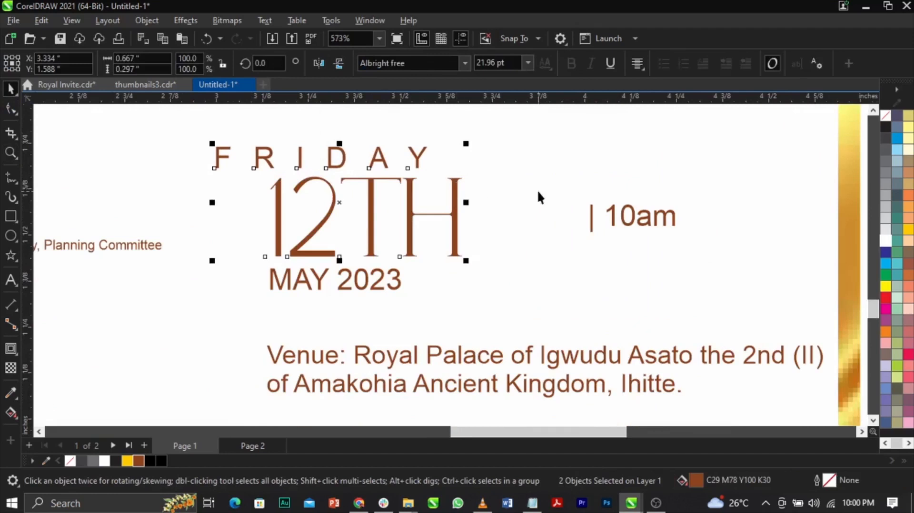
pyautogui.press('l')
pyautogui.click(539, 192)
# Set the text alignment of "FRIDAY" to None and tighten its letter spacing to roughly the width of "12TH".
pyautogui.keyDown('ctrl'); pyautogui.click(471, 163); pyautogui.keyUp('ctrl')
pyautogui.click(637, 63)
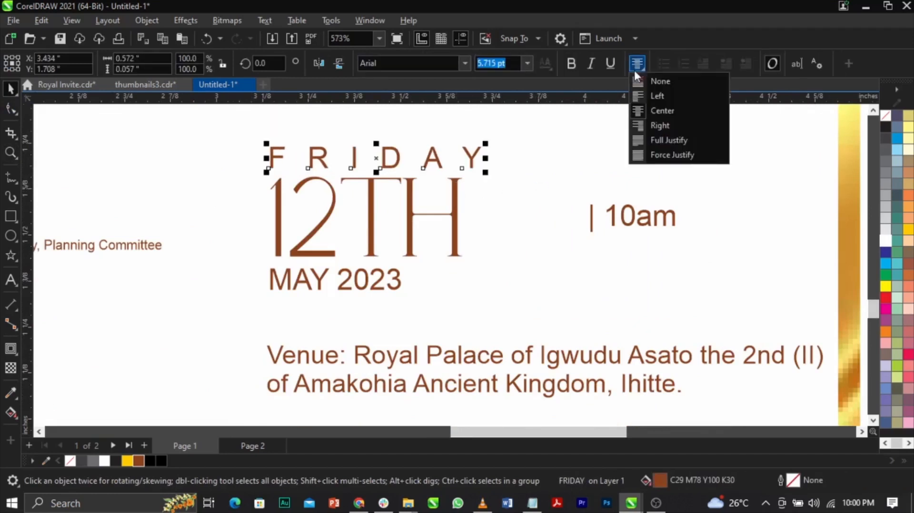
pyautogui.click(638, 79)
pyautogui.press('F8')
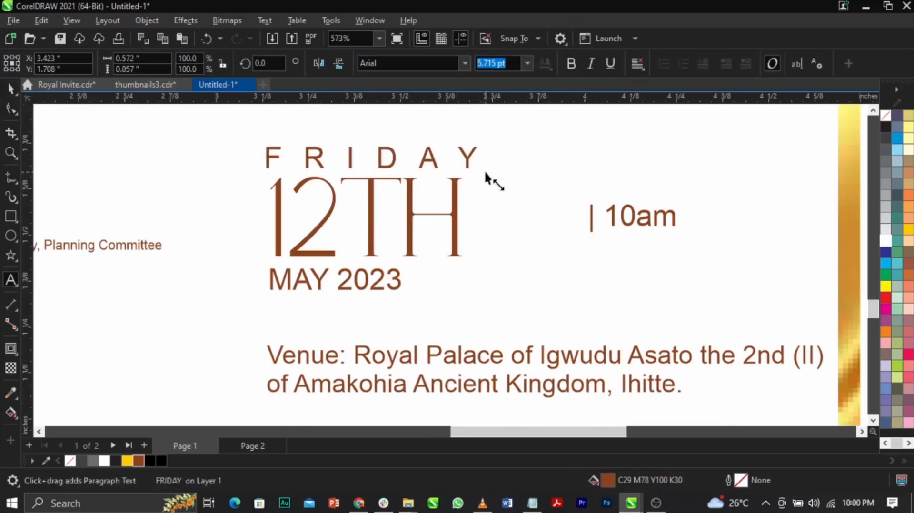
pyautogui.press('F10')
pyautogui.moveTo(483, 173); pyautogui.dragTo(463, 184)
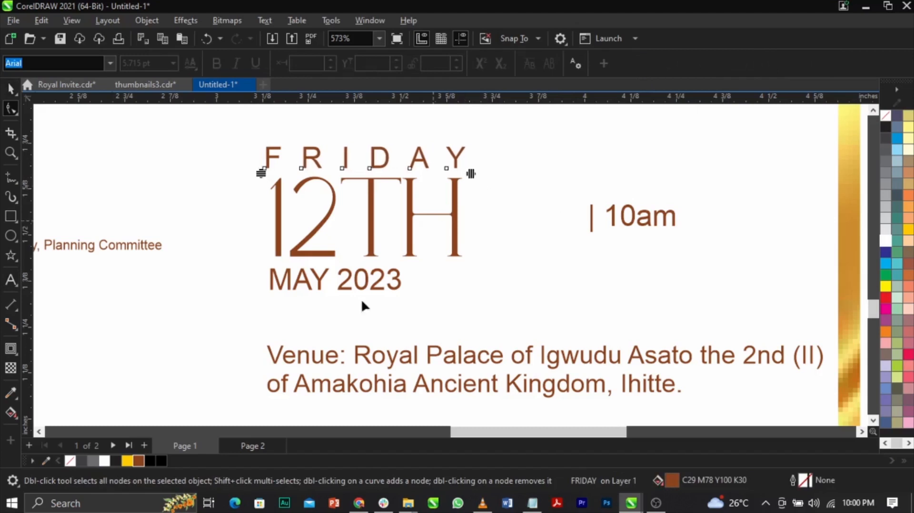
# Set the text alignment of "MAY 2023" to None and align its left edge with "12TH".
pyautogui.press('space')
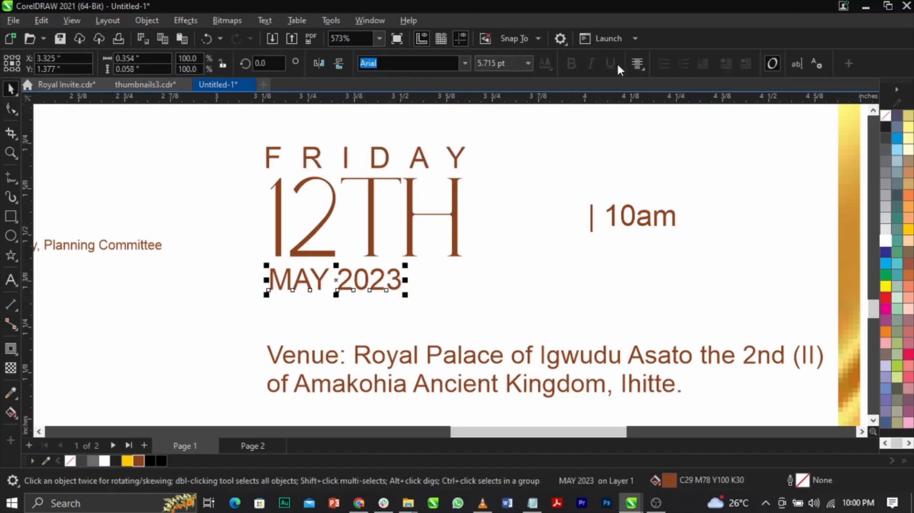
pyautogui.click(637, 64)
pyautogui.click(639, 80)
pyautogui.keyDown('shift'); pyautogui.click(373, 246); pyautogui.keyUp('shift')
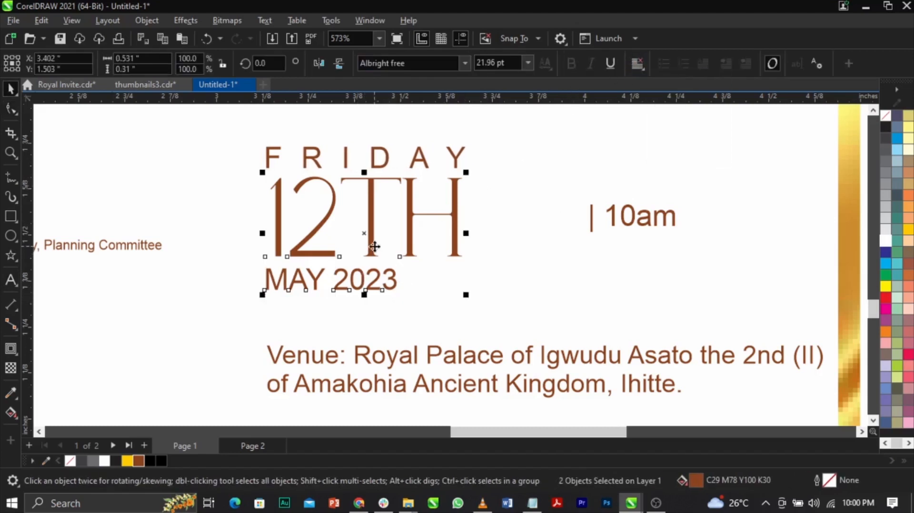
pyautogui.press('l')
# Widen the letter spacing of "MAY 2023" to roughly the width of "12TH" with the Shape tool.
pyautogui.click(528, 276)
pyautogui.click(398, 280)
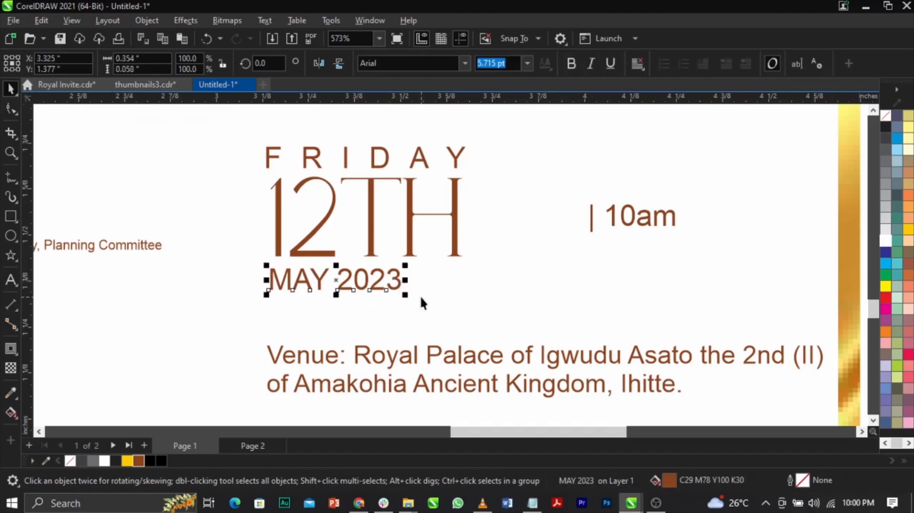
pyautogui.press('space')
pyautogui.moveTo(406, 298); pyautogui.dragTo(487, 296)
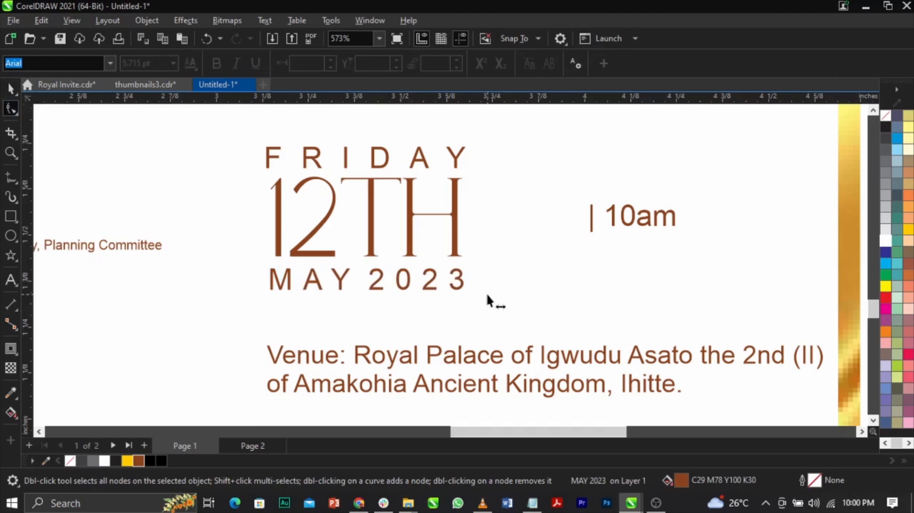
pyautogui.press('space')
# Draw a vertical divider line about 0.39 inch tall between the date and the time, and give it the brown outline.
pyautogui.click(9, 185)
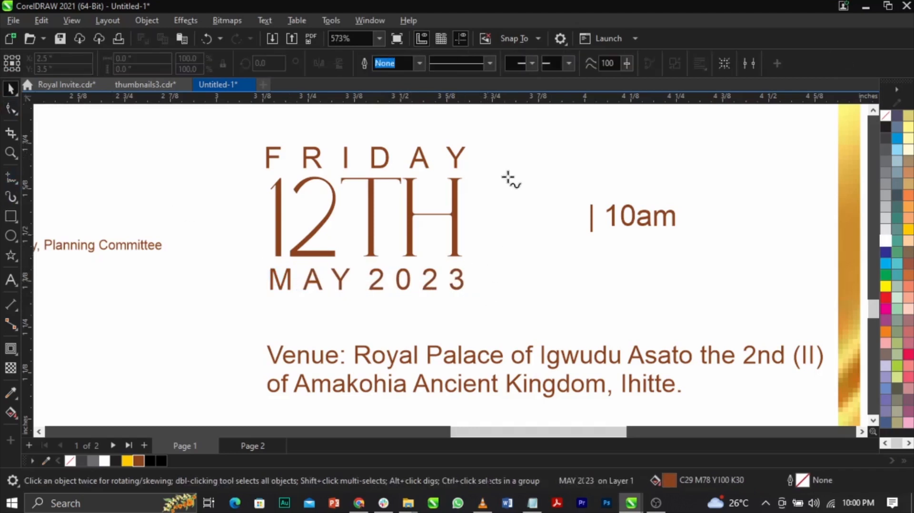
pyautogui.click(511, 150)
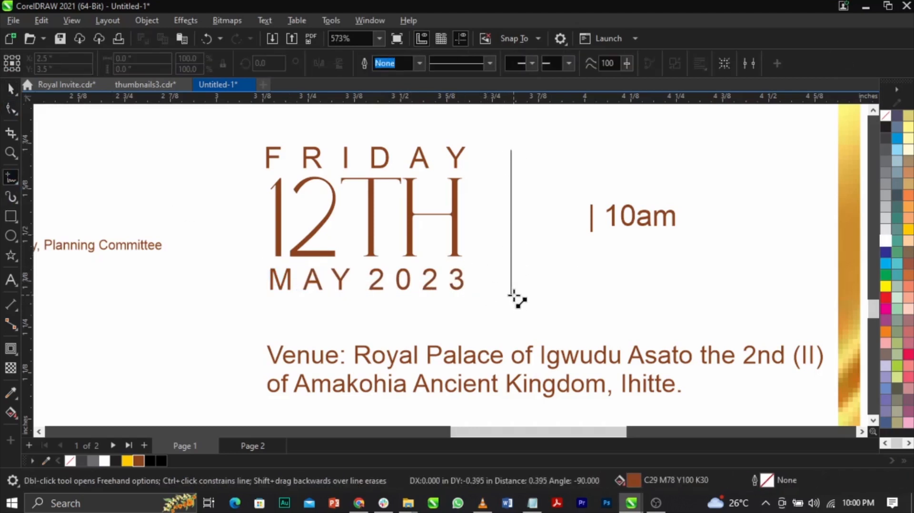
pyautogui.click(512, 294)
pyautogui.press('space')
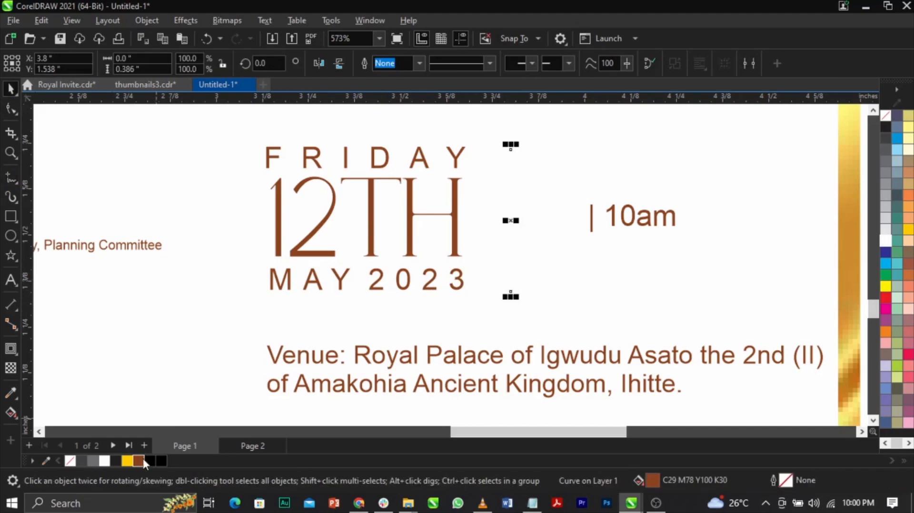
pyautogui.rightClick(142, 458)
pyautogui.click(188, 284)
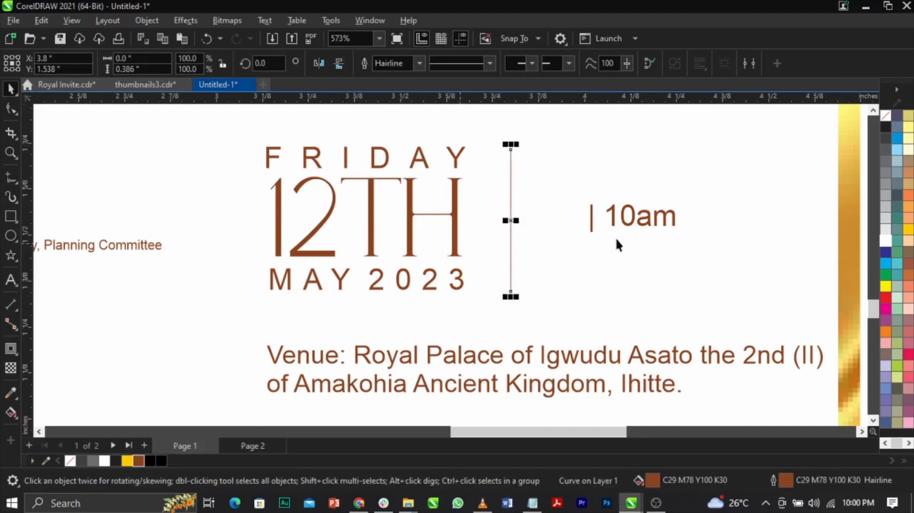
# Set the time text to the Albright free font and remove the bar character before "10am".
pyautogui.click(626, 223)
pyautogui.click(464, 64)
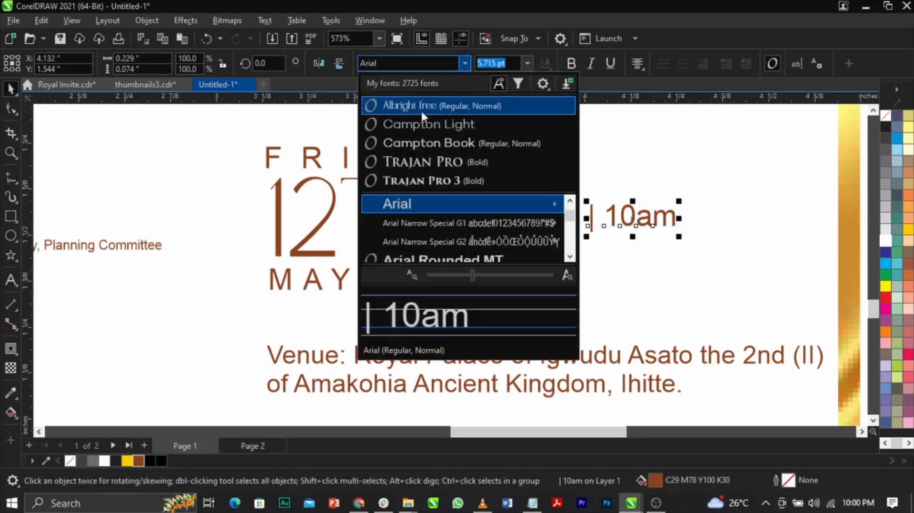
pyautogui.click(421, 111)
pyautogui.doubleClick(620, 224)
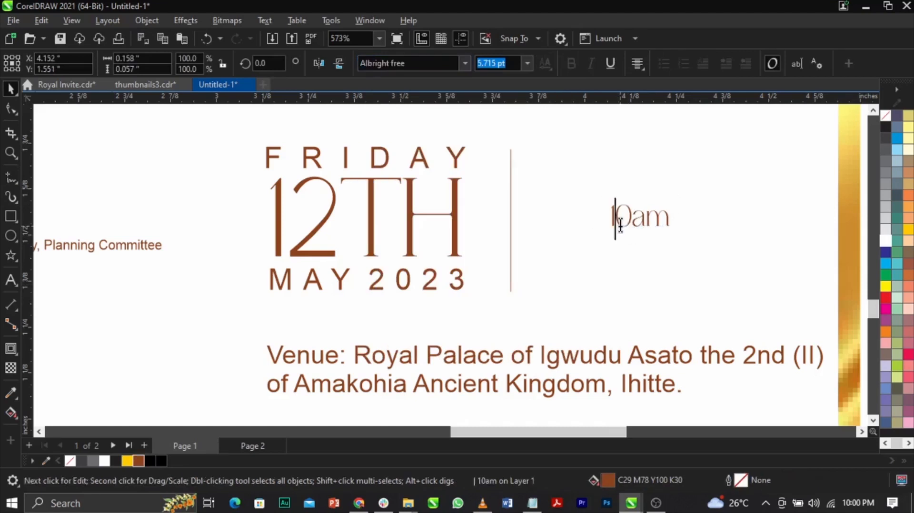
pyautogui.press('Delete')
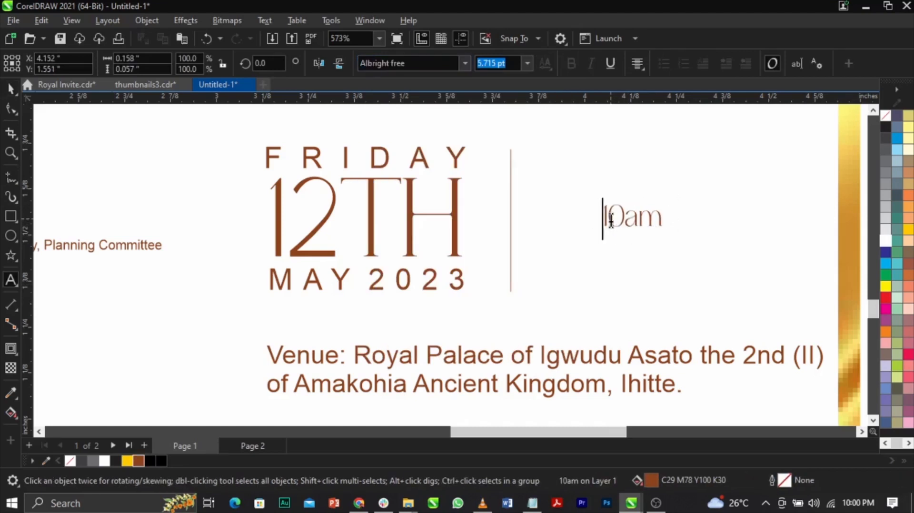
# Convert the "10am" text to uppercase.
pyautogui.hotkey('ctrl', 'a')
pyautogui.hotkey('shift', 'F3')
pyautogui.press('Down')
pyautogui.press('Return')
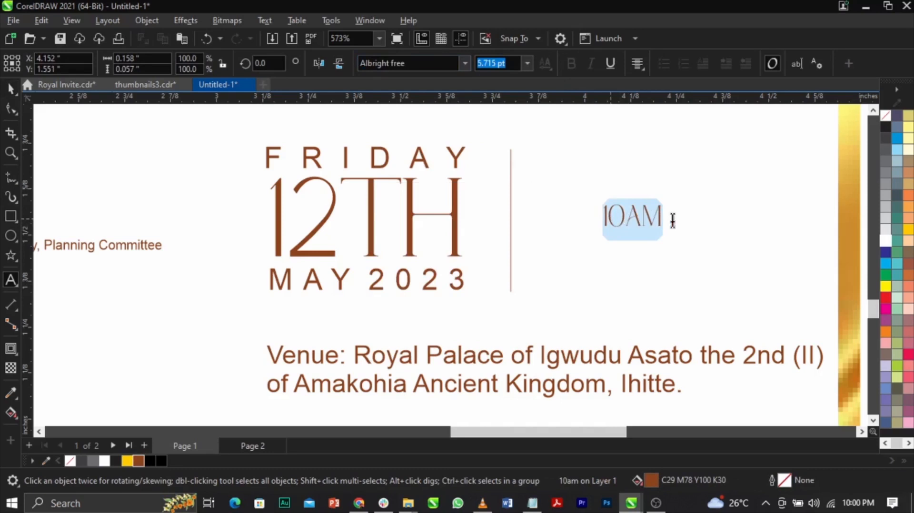
pyautogui.hotkey('ctrl', 'space')
# Enlarge "10AM" to about 19.7 pt beside the divider line and align its bottom edge with "MAY 2023".
pyautogui.moveTo(673, 241); pyautogui.dragTo(791, 343)
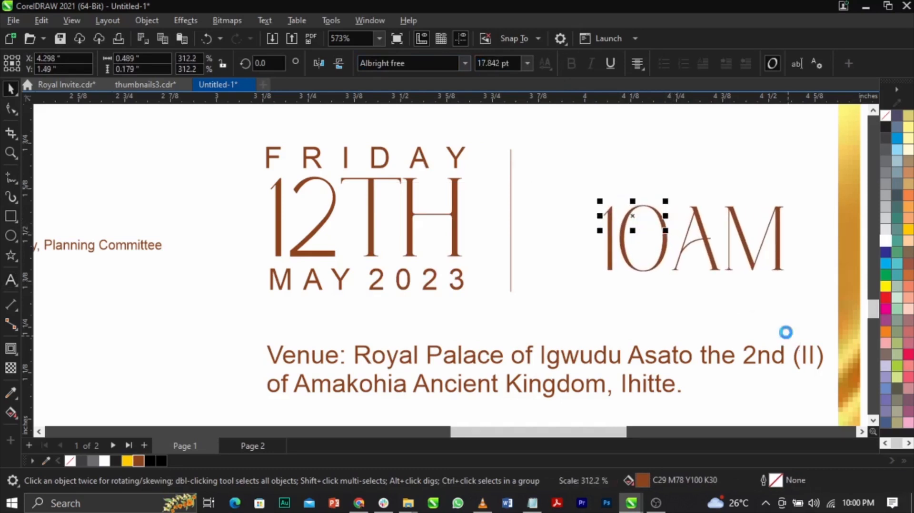
pyautogui.moveTo(752, 259); pyautogui.dragTo(694, 282)
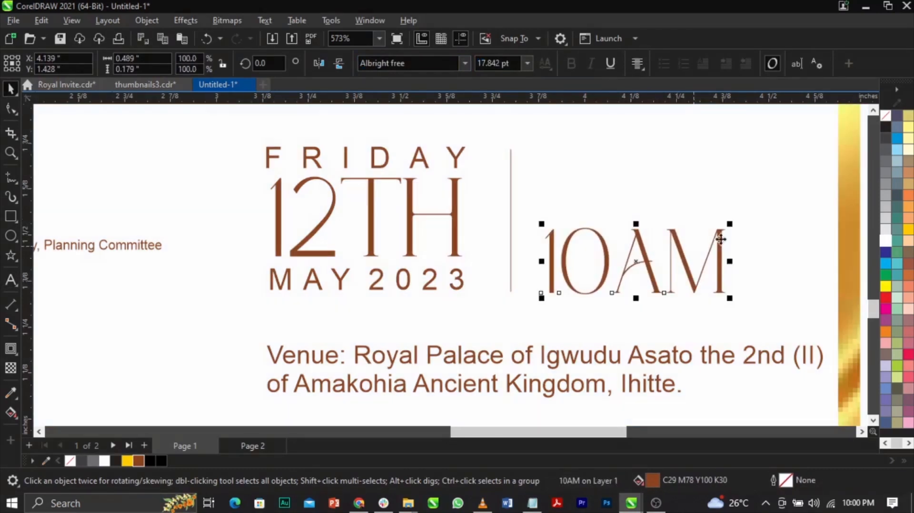
pyautogui.moveTo(729, 223); pyautogui.dragTo(748, 217)
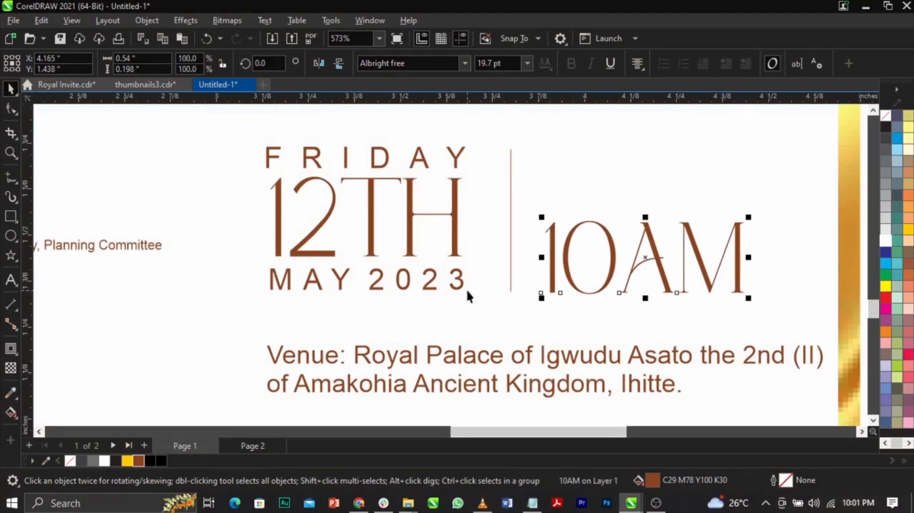
pyautogui.keyDown('shift'); pyautogui.click(464, 289); pyautogui.keyUp('shift')
pyautogui.press('b')
# Group the three date lines, the divider line and "10AM".
pyautogui.scroll(-5, 470, 283)
pyautogui.moveTo(781, 179); pyautogui.dragTo(357, 303)
pyautogui.scroll(2, 618, 226)
pyautogui.moveTo(609, 310); pyautogui.dragTo(587, 303)
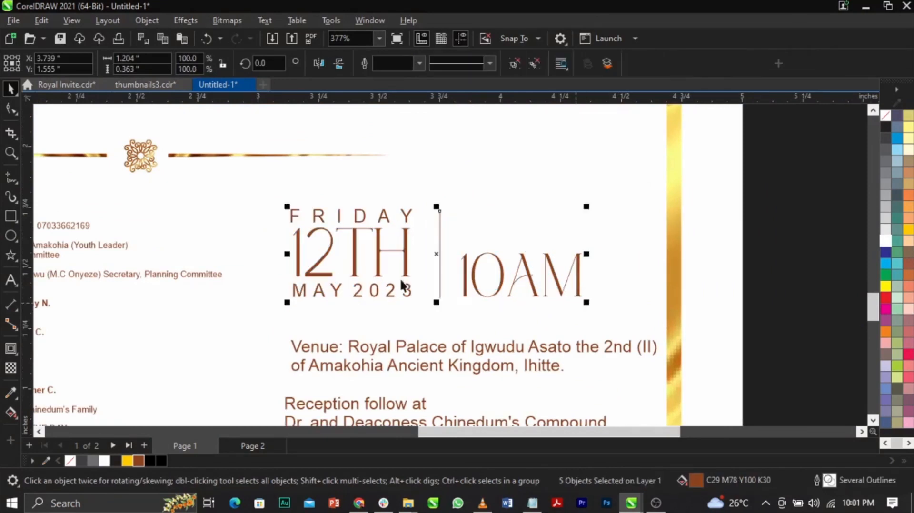
pyautogui.hotkey('ctrl', 'g')
# Move the date group up and align its top edge with the "TELEGRAM" guest list column.
pyautogui.hotkey('shift', 'F2')
pyautogui.moveTo(380, 314); pyautogui.dragTo(380, 298)
pyautogui.scroll(-3, 530, 262)
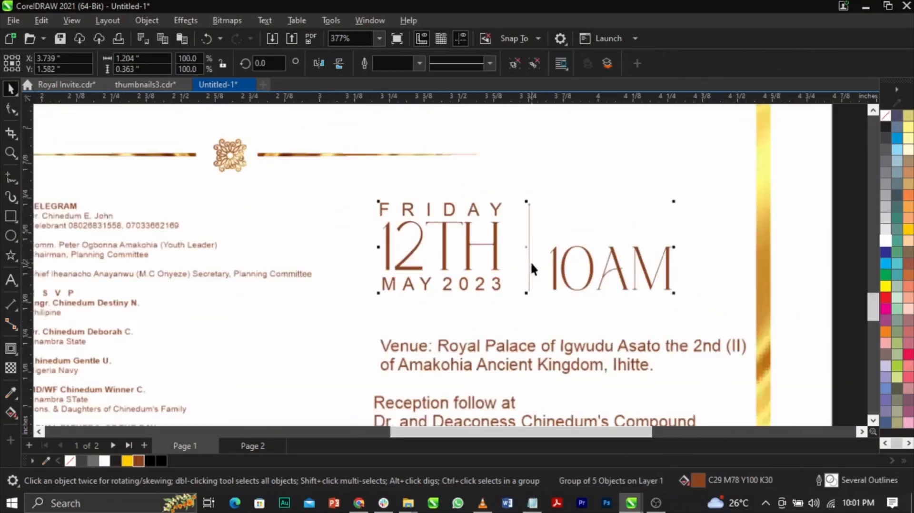
pyautogui.keyDown('shift'); pyautogui.click(208, 248); pyautogui.keyUp('shift')
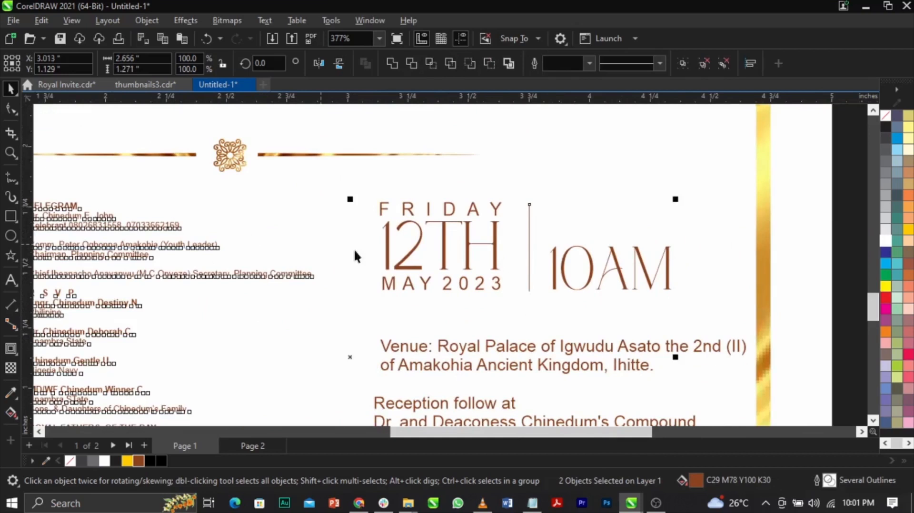
pyautogui.press('F3')
pyautogui.click(727, 240)
# Scale the venue and reception texts down to about 4.3 pt and align their left edges with the date group.
pyautogui.press('z')
pyautogui.moveTo(267, 182); pyautogui.dragTo(697, 373)
pyautogui.press('space')
pyautogui.click(612, 341)
pyautogui.keyDown('shift'); pyautogui.click(641, 281); pyautogui.keyUp('shift')
pyautogui.moveTo(702, 355); pyautogui.dragTo(659, 346)
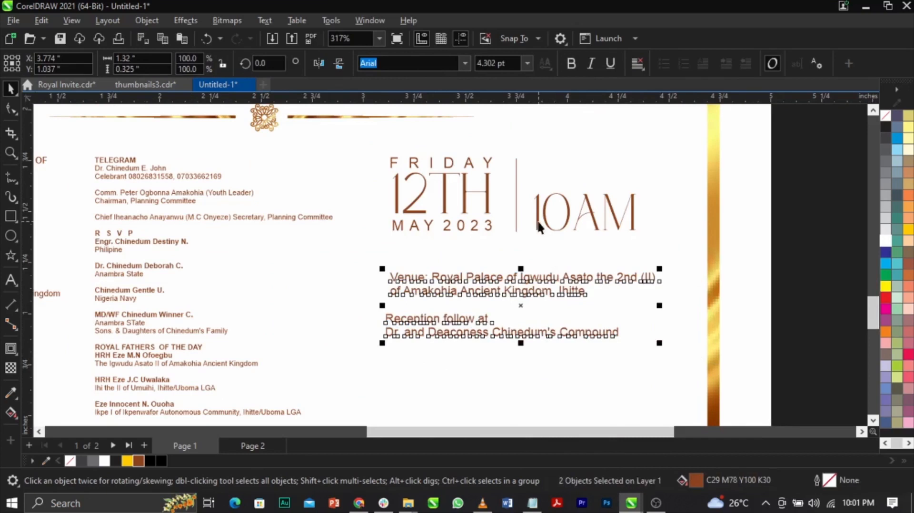
pyautogui.keyDown('shift'); pyautogui.click(537, 222); pyautogui.keyUp('shift')
pyautogui.press('l')
# Move the venue and reception texts up together, closer to the date group.
pyautogui.moveTo(844, 248); pyautogui.dragTo(295, 380)
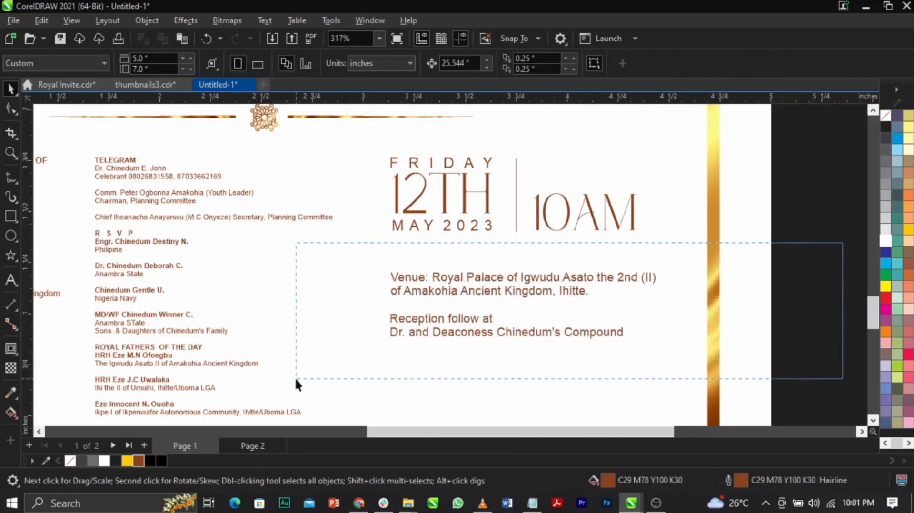
pyautogui.scroll(2, 457, 292)
pyautogui.moveTo(512, 269); pyautogui.dragTo(510, 239)
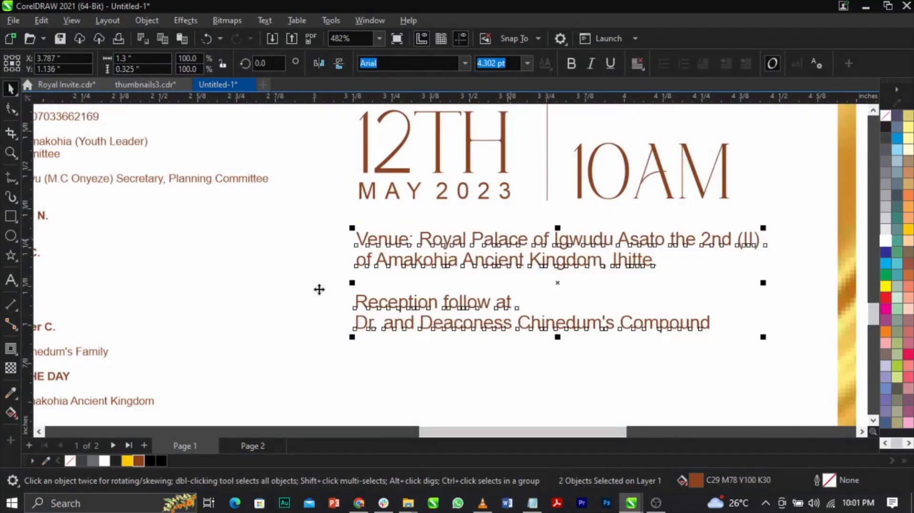
# Convert the venue text to uppercase.
pyautogui.doubleClick(439, 244)
pyautogui.hotkey('ctrl', 'a')
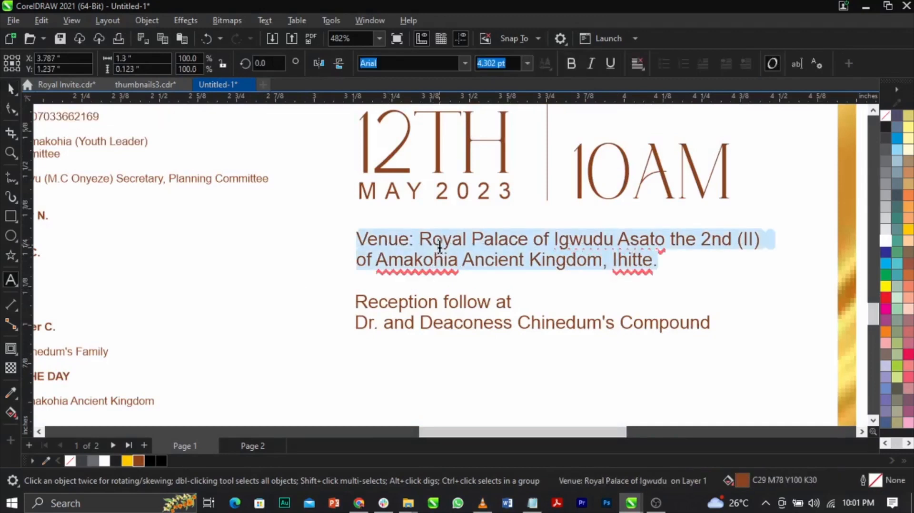
pyautogui.hotkey('shift', 'F3')
pyautogui.press('u')
pyautogui.press('Return')
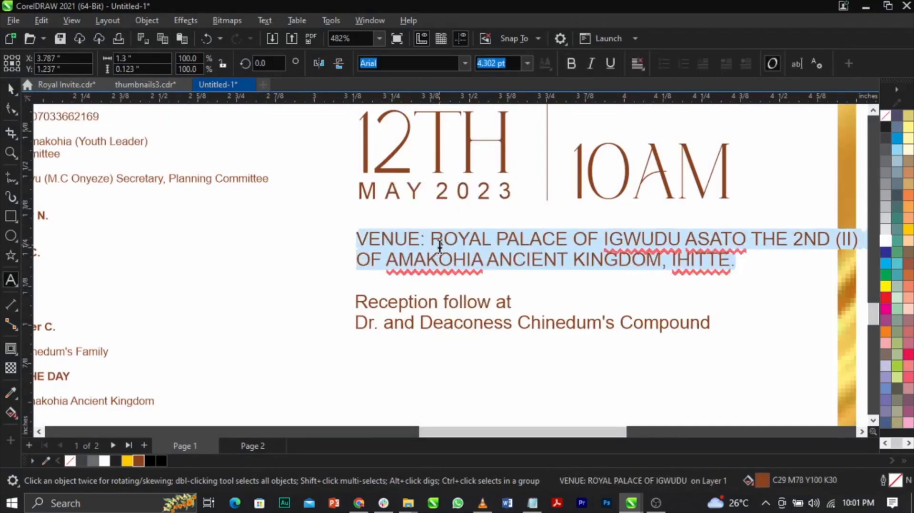
pyautogui.hotkey('ctrl', 'space')
# Rebreak the venue text into three lines, with new lines starting at "ASATO" and "KINGDOM".
pyautogui.click(707, 239)
pyautogui.doubleClick(692, 241)
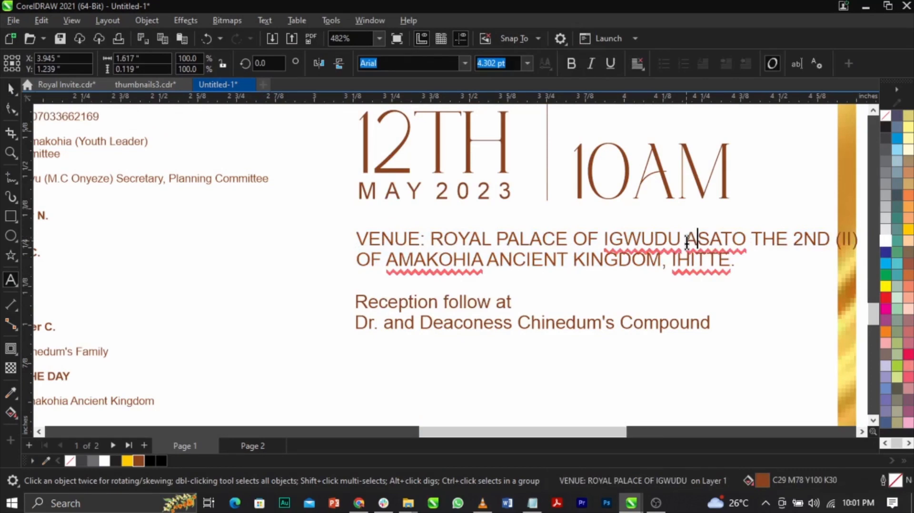
pyautogui.press('Return')
pyautogui.press('Delete')
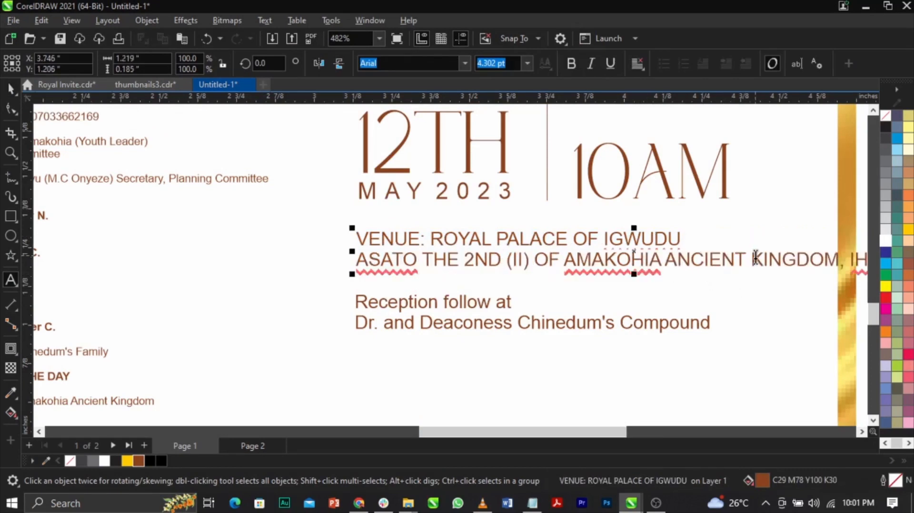
pyautogui.click(752, 259)
pyautogui.press('Return')
pyautogui.hotkey('ctrl', 'space')
# Move the reception text down clear of the three-line venue text and convert it to uppercase.
pyautogui.moveTo(518, 331); pyautogui.dragTo(522, 360)
pyautogui.doubleClick(522, 360)
pyautogui.hotkey('ctrl', 'a')
pyautogui.hotkey('shift', 'F3')
pyautogui.press('Down')
pyautogui.press('Down')
pyautogui.press('Return')
pyautogui.hotkey('ctrl', 'space')
# Align the reception text's left edge with the venue text and move it up to narrow the gap between them.
pyautogui.keyDown('shift'); pyautogui.click(493, 279); pyautogui.keyUp('shift')
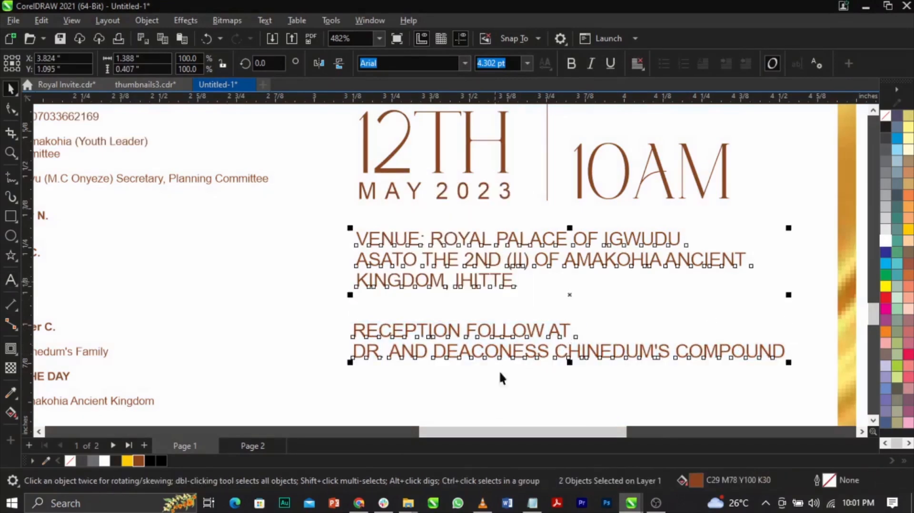
pyautogui.click(470, 310)
pyautogui.scroll(2, 470, 310)
pyautogui.moveTo(478, 343); pyautogui.dragTo(475, 326)
pyautogui.keyDown('shift'); pyautogui.click(492, 260); pyautogui.keyUp('shift')
pyautogui.scroll(-3, 470, 307)
pyautogui.click(775, 244)
pyautogui.scroll(-1, 776, 244)
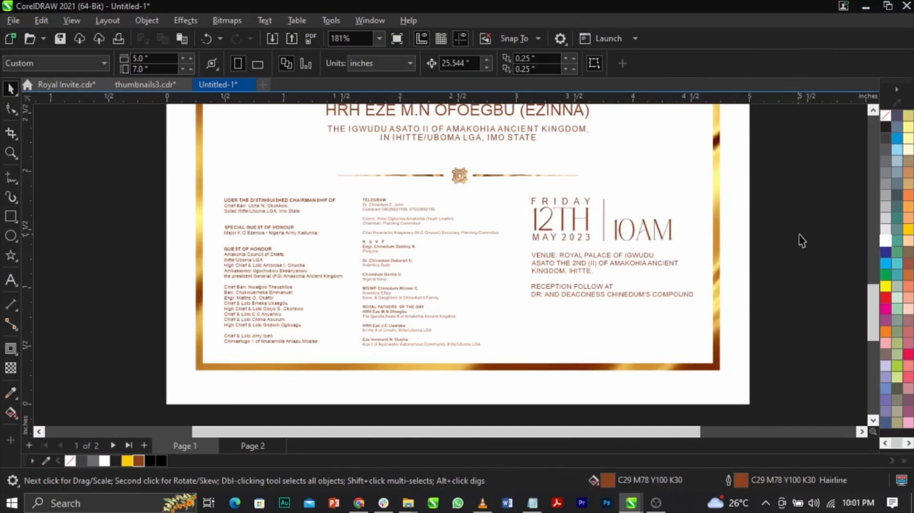
# Make the line "RECEPTION FOLLOW AT" bold.
pyautogui.scroll(2, 727, 251)
pyautogui.doubleClick(506, 312)
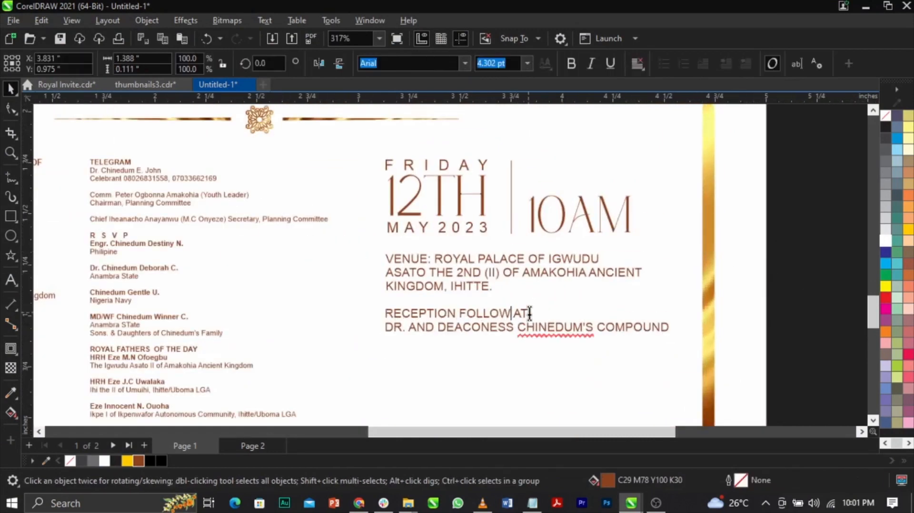
pyautogui.moveTo(530, 313); pyautogui.dragTo(352, 305)
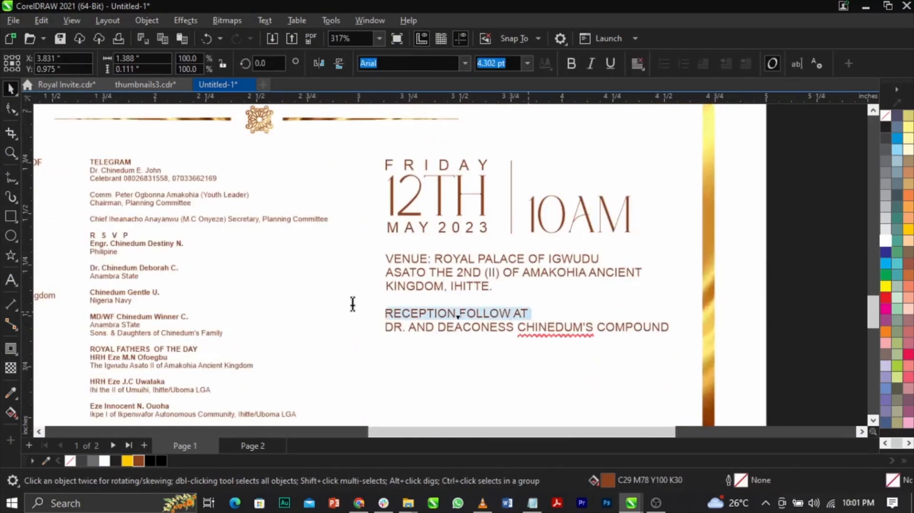
pyautogui.click(572, 63)
pyautogui.click(755, 279)
# Make the word "VENUE:" bold in the venue text.
pyautogui.scroll(2, 410, 262)
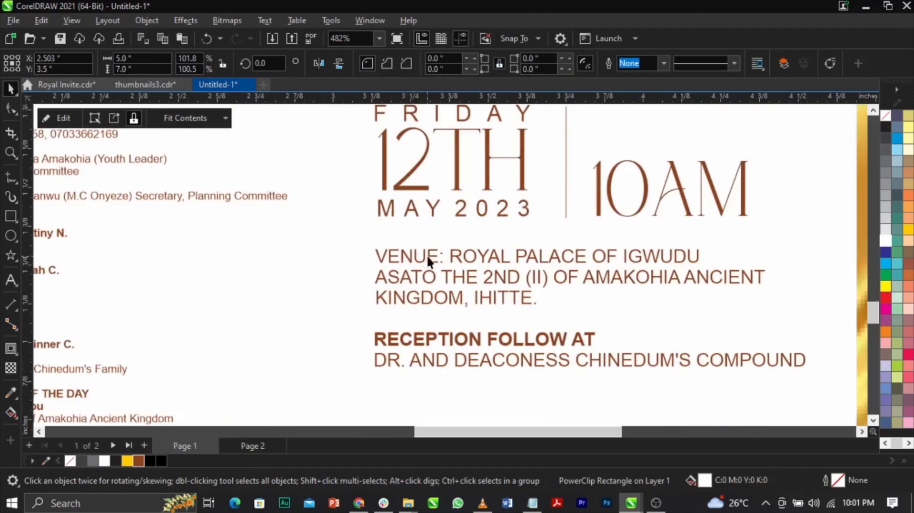
pyautogui.doubleClick(427, 260)
pyautogui.moveTo(445, 256); pyautogui.dragTo(357, 252)
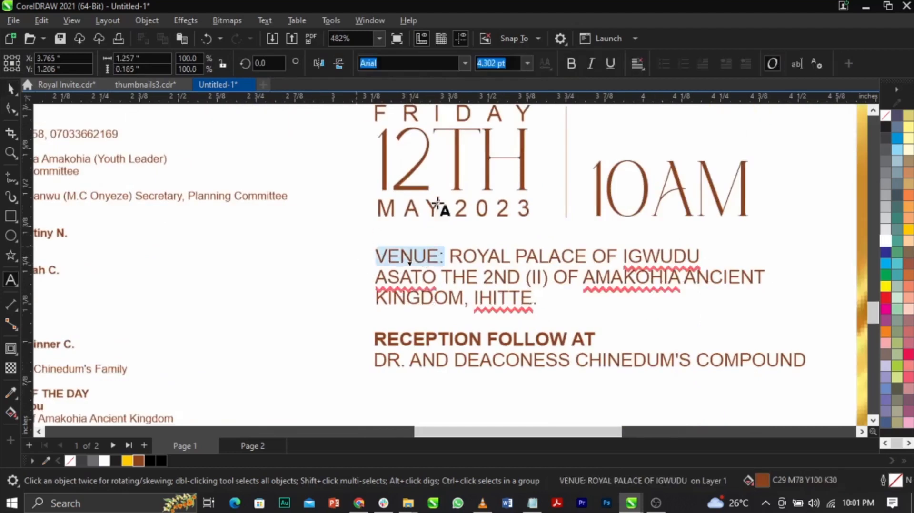
pyautogui.click(572, 63)
pyautogui.click(565, 218)
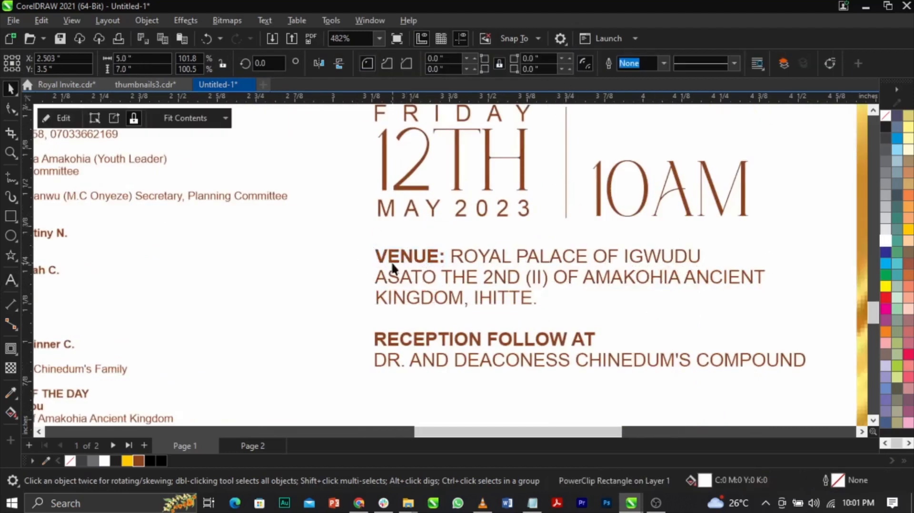
# Preview the whole first page of the invitation full screen to check the finished layout.
pyautogui.click(428, 260)
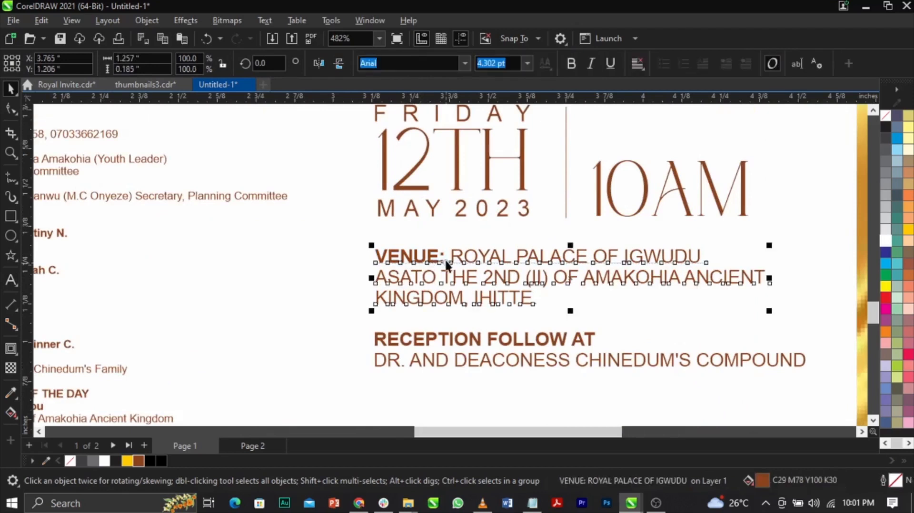
pyautogui.scroll(-3, 445, 258)
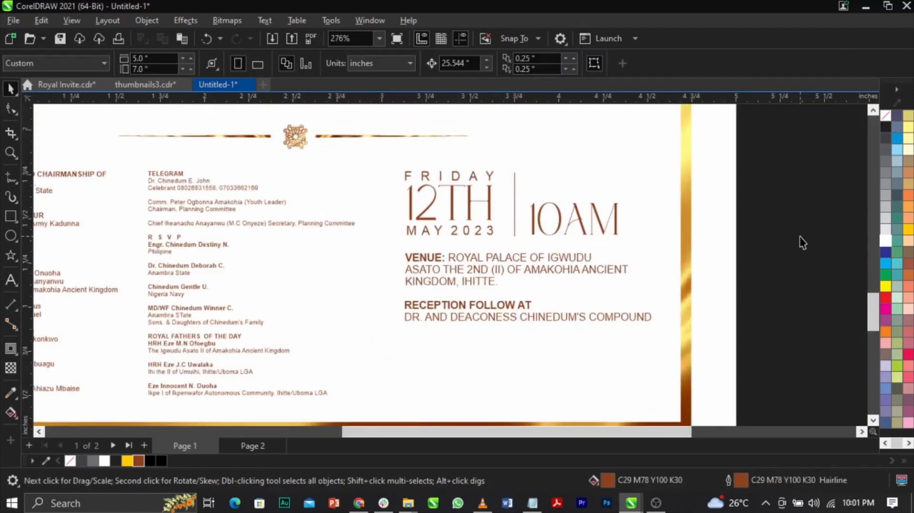
pyautogui.hotkey('shift', 'F4')
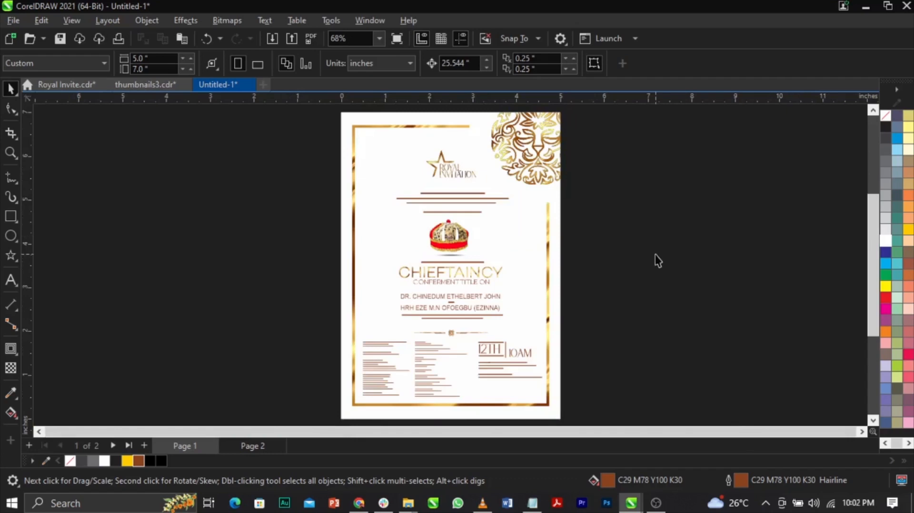
pyautogui.press('F9')
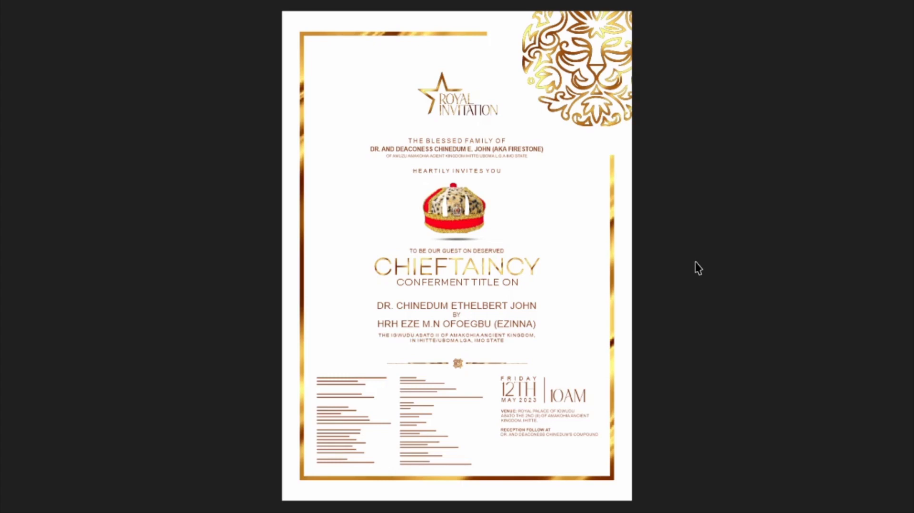
pyautogui.press('F9')
# Bring the old black-and-gold invitation image from the ROYAL INVITE folder beside page 1 and enlarge it to about 9.709 × 6.85 inches.
pyautogui.click(404, 505)
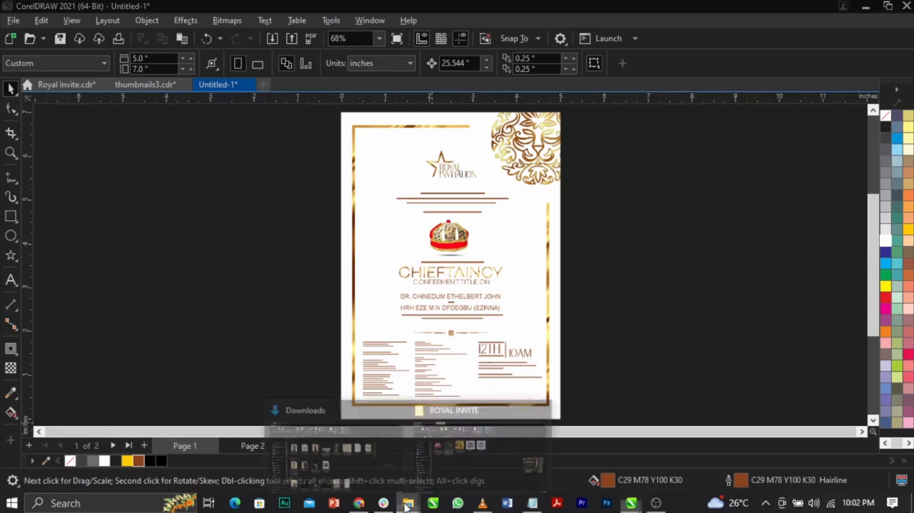
pyautogui.click(483, 444)
pyautogui.moveTo(260, 176); pyautogui.dragTo(136, 294)
pyautogui.moveTo(216, 225); pyautogui.dragTo(353, 129)
pyautogui.scroll(-1, 428, 164)
pyautogui.moveTo(300, 217); pyautogui.dragTo(286, 210)
pyautogui.moveTo(230, 245); pyautogui.dragTo(165, 295)
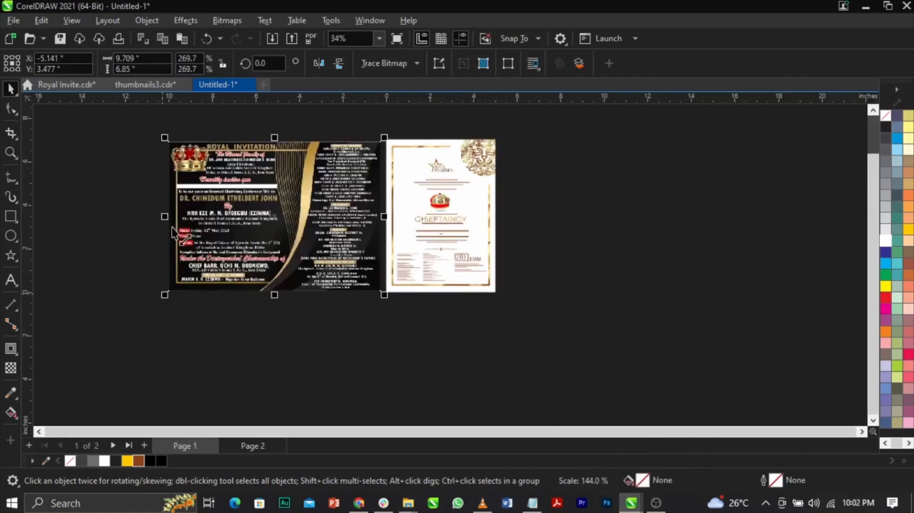
# Compare the old invitation image with the new design side by side in a full-screen preview.
pyautogui.scroll(1, 172, 244)
pyautogui.scroll(-1, 178, 244)
pyautogui.scroll(1, 332, 244)
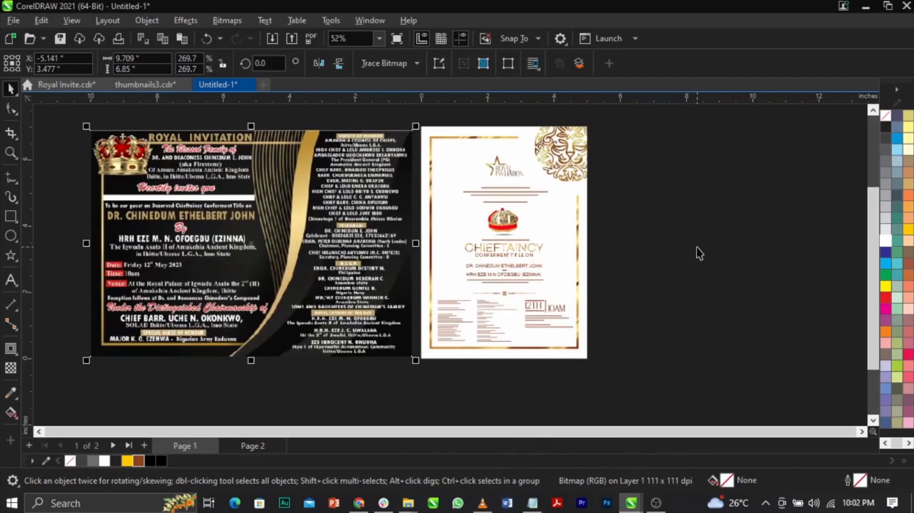
pyautogui.press('F4')
pyautogui.press('F9')
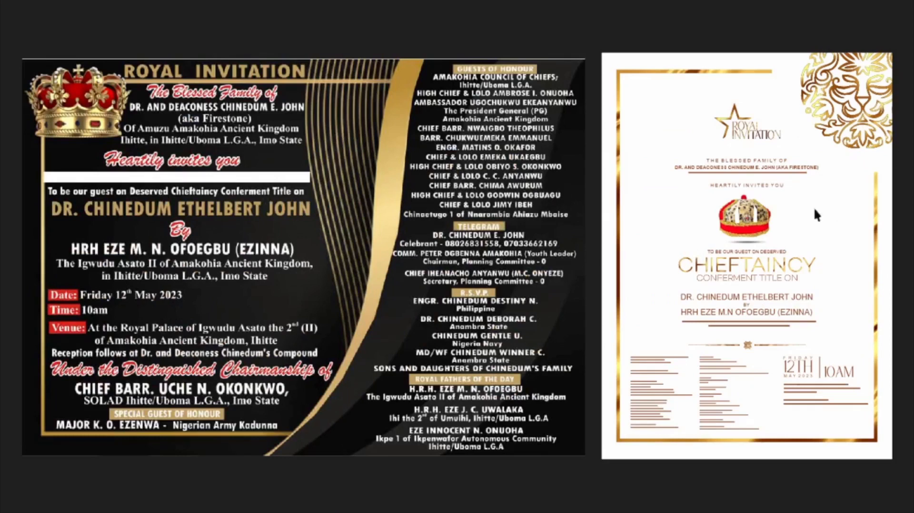
pyautogui.press('Escape')
pyautogui.click(796, 259)
pyautogui.scroll(-1, 623, 242)
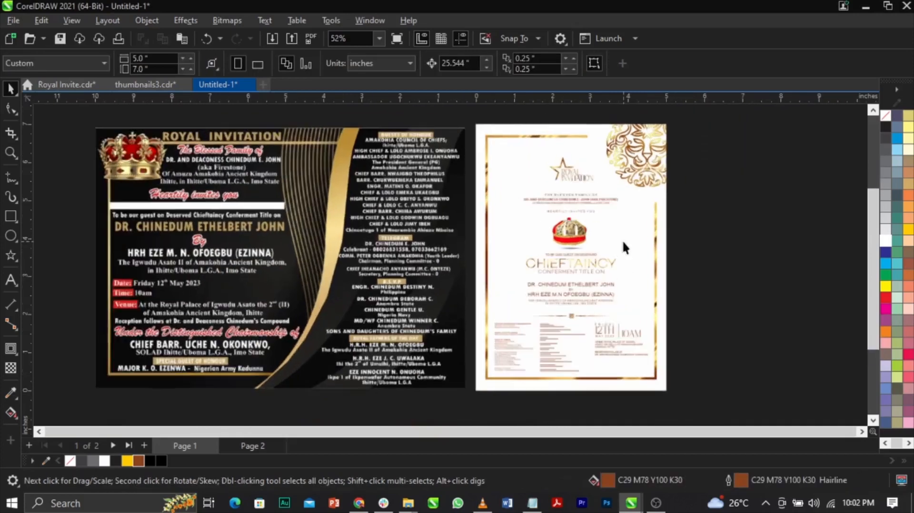
pyautogui.scroll(1, 746, 245)
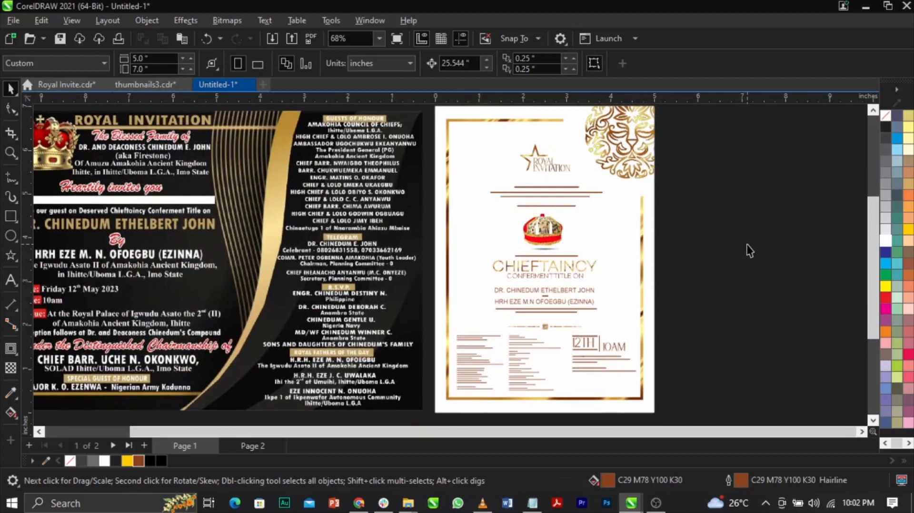
# Try a brown C0 M20 Y40 K60 fill on the invitation's background rectangle.
pyautogui.click(642, 289)
pyautogui.click(908, 263)
pyautogui.click(802, 261)
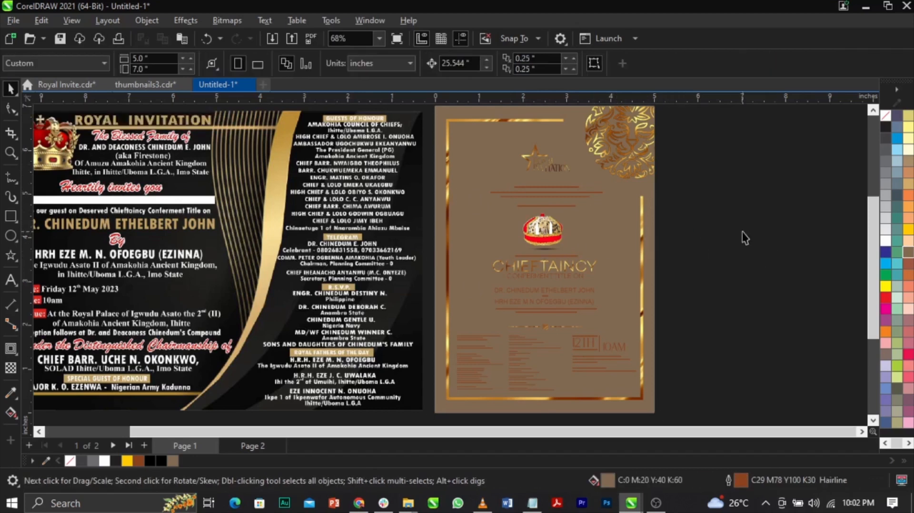
# Fill the invitation's background rectangle with white again.
pyautogui.click(650, 254)
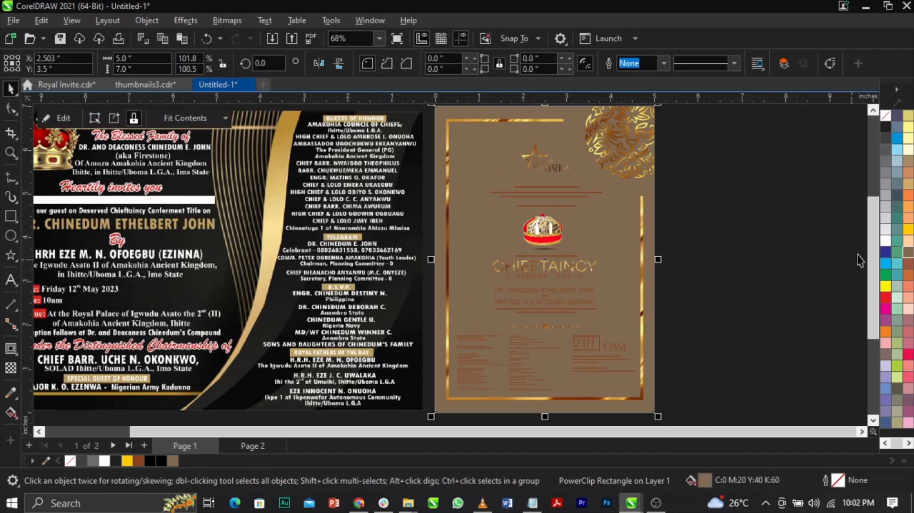
pyautogui.click(883, 242)
pyautogui.click(741, 265)
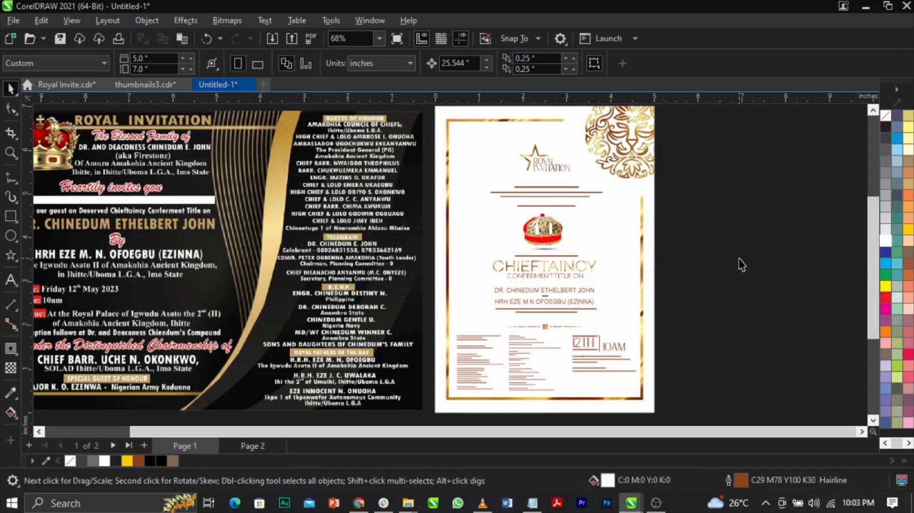
# Examine the new invitation's text blocks up close and preview both designs full screen again.
pyautogui.scroll(5, 552, 343)
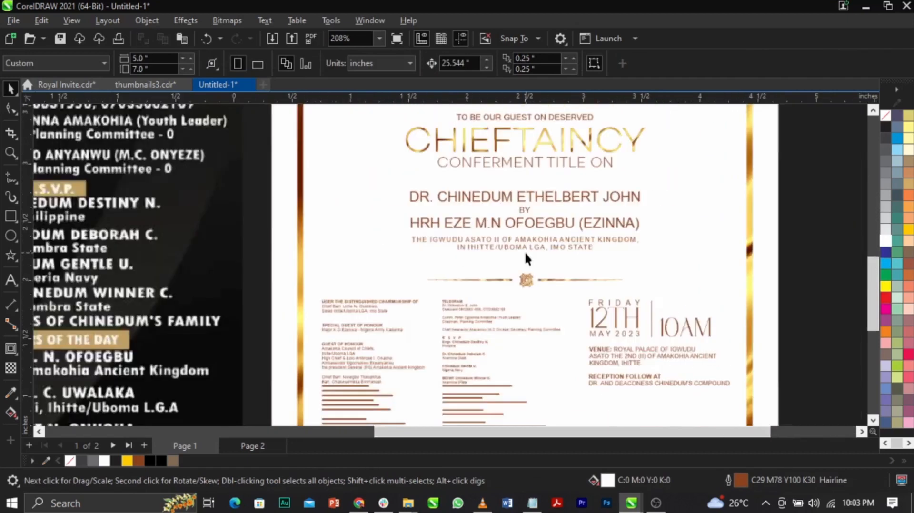
pyautogui.scroll(-5, 518, 278)
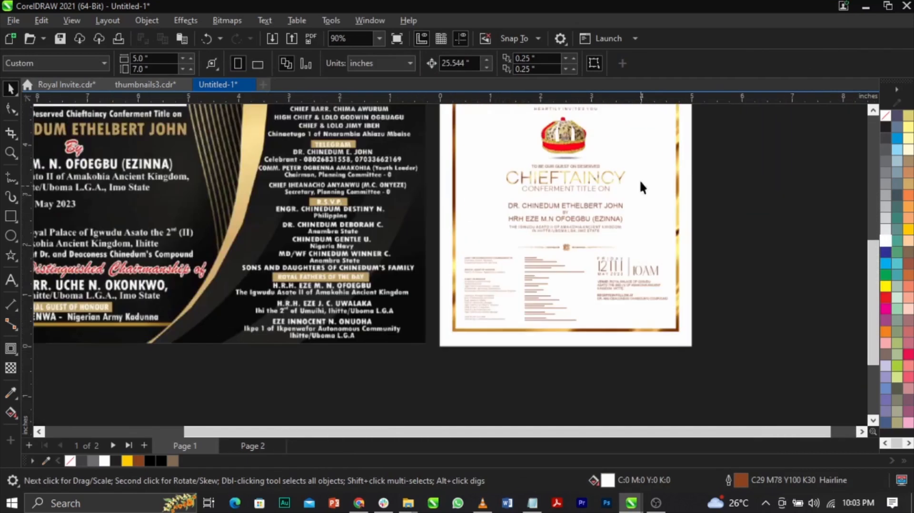
pyautogui.scroll(-2, 464, 232)
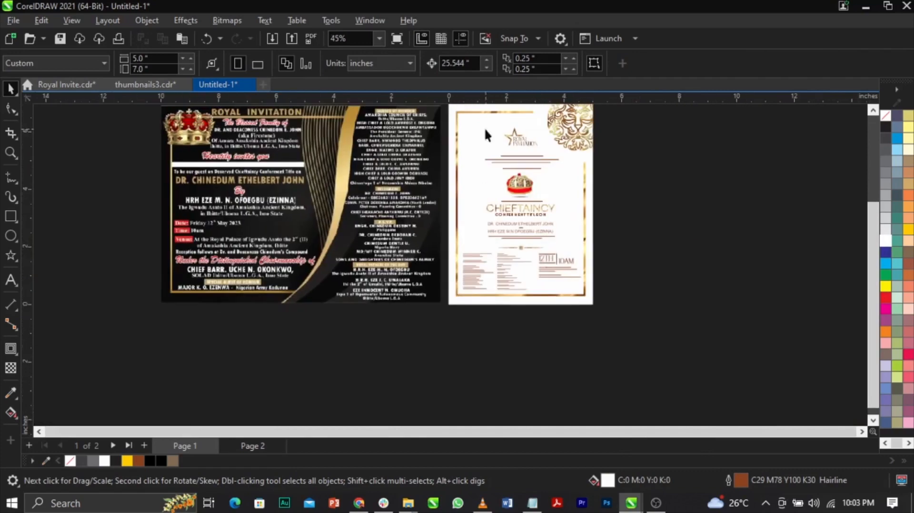
pyautogui.scroll(2, 495, 143)
pyautogui.press('F4')
pyautogui.press('F9')
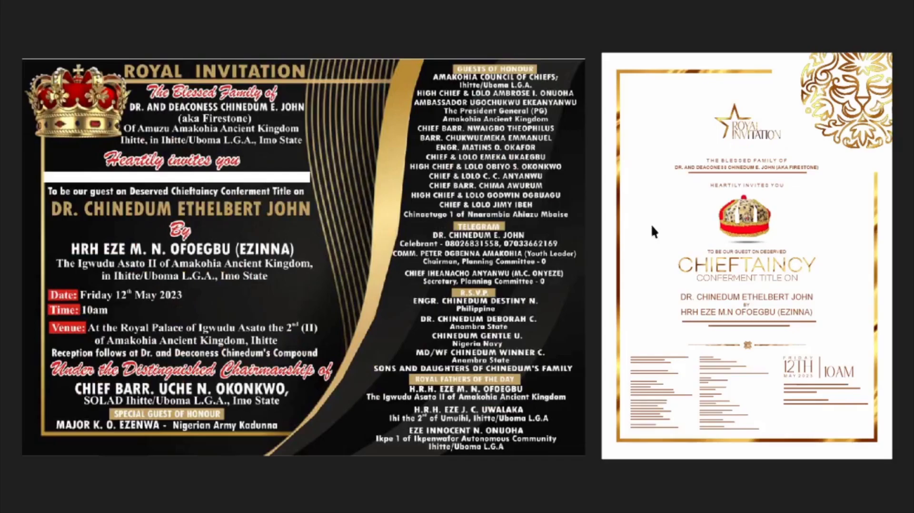